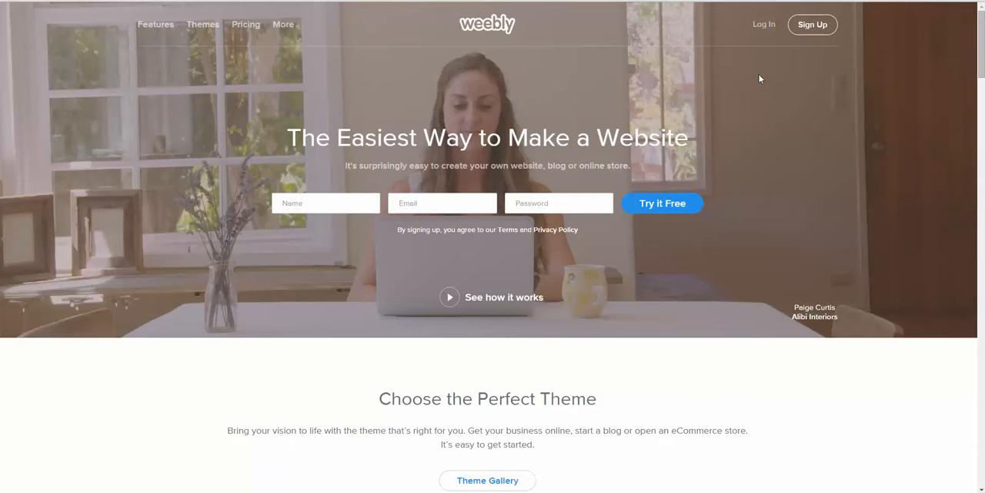
Step: Open the Weebly sign-up form and clear its prefilled email and password fields
click(816, 28)
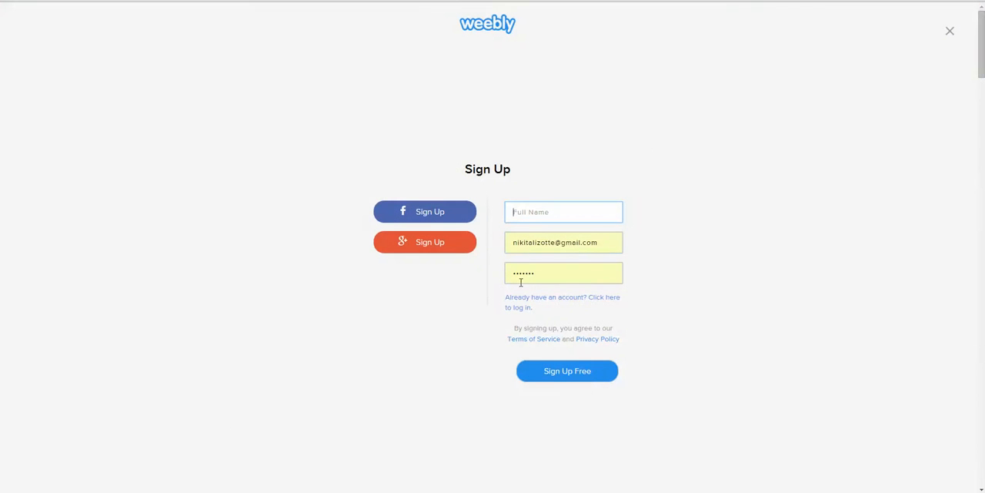
triple_click(605, 239)
key(BackSpace)
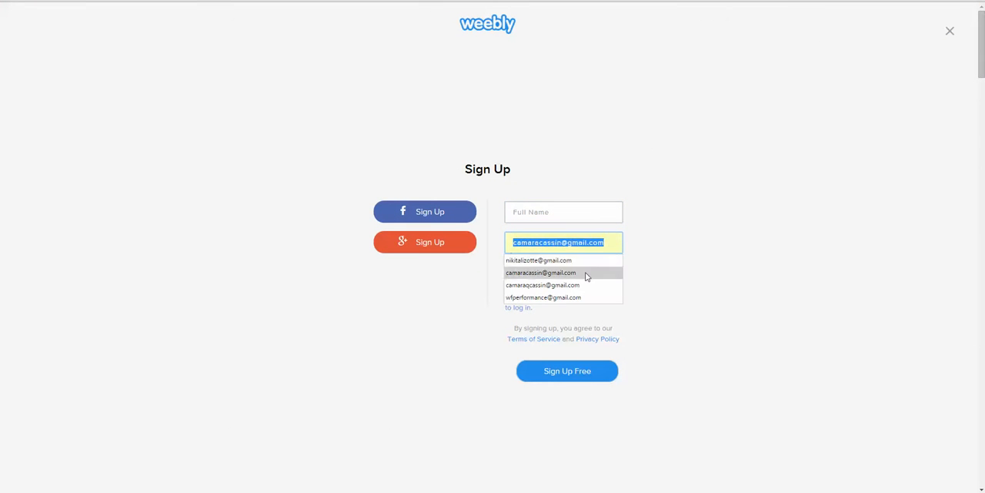
click(673, 250)
click(545, 282)
key(BackSpace)
key(BackSpace)
key(BackSpace)
key(BackSpace)
key(BackSpace)
key(BackSpace)
key(BackSpace)
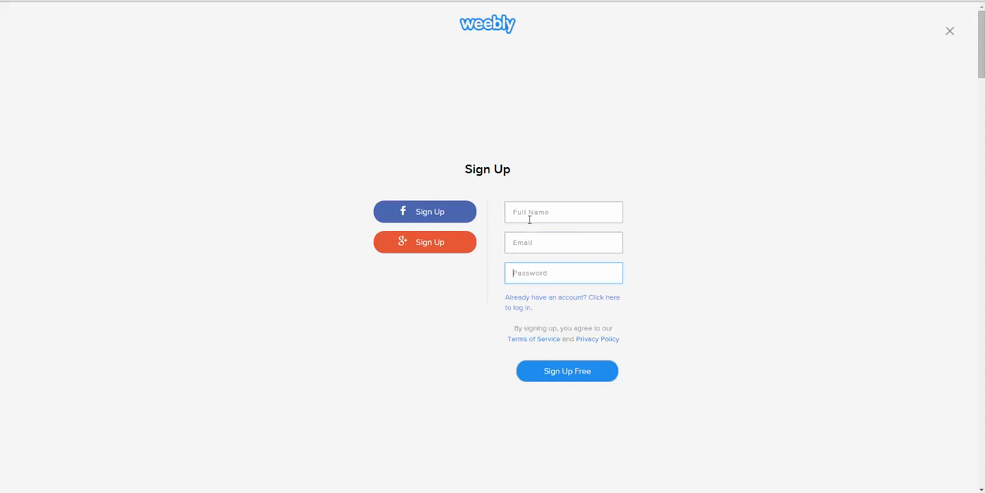
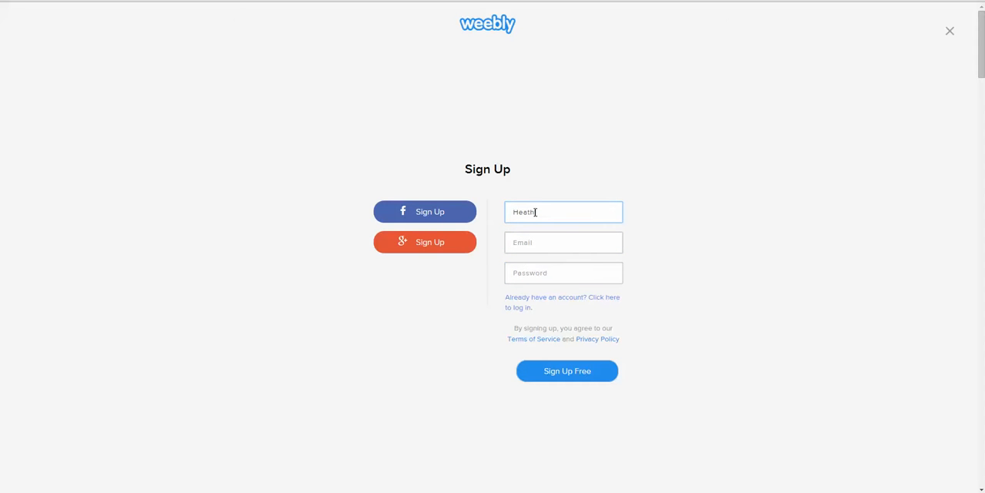
Step: Enter the full name, email and account password, submit the free sign-up, and decline saving the password in the browser
key(Tab)
text(m)
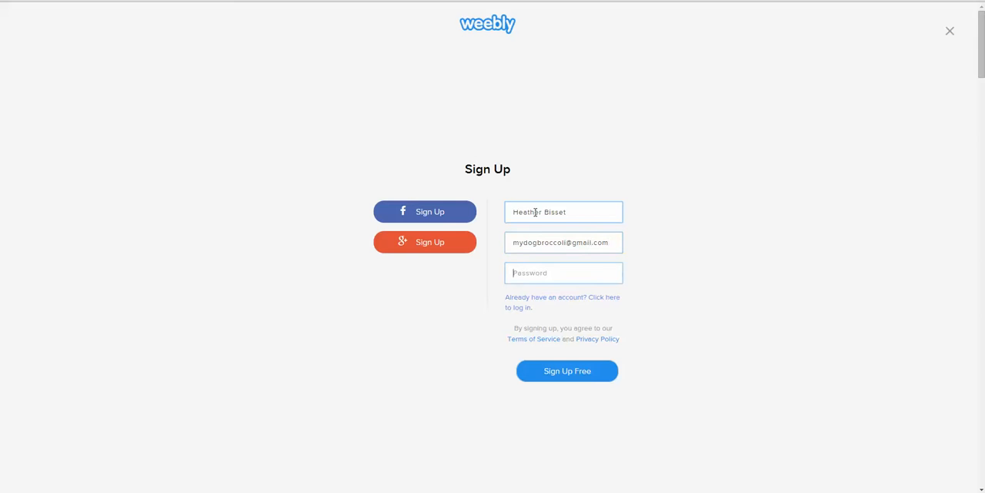
text(••)
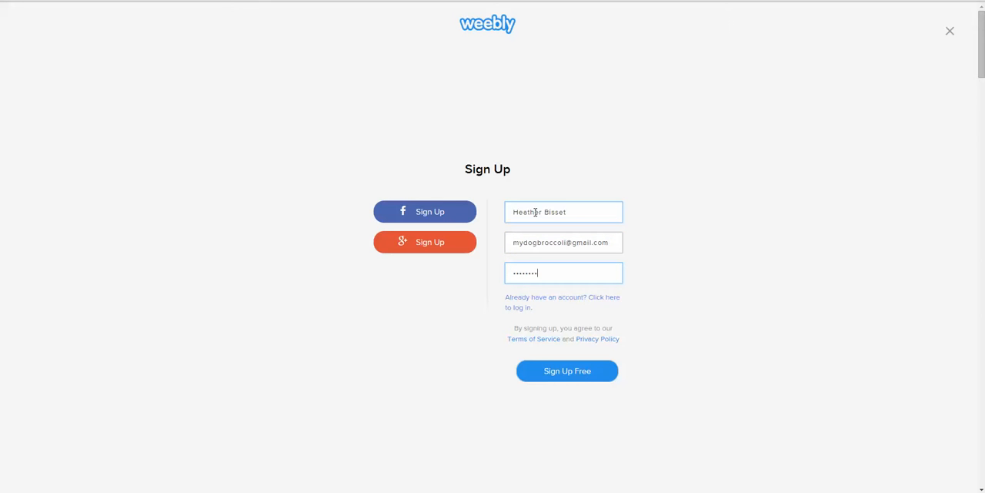
click(588, 372)
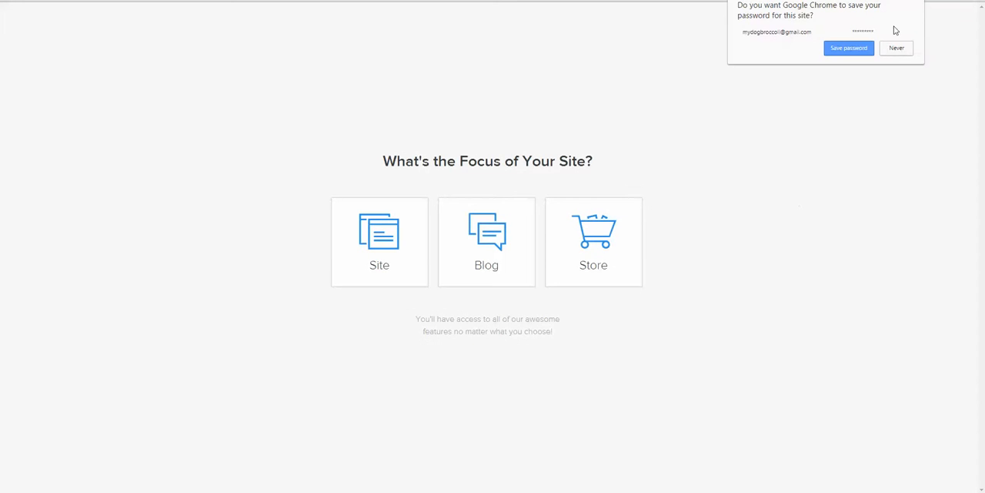
click(902, 54)
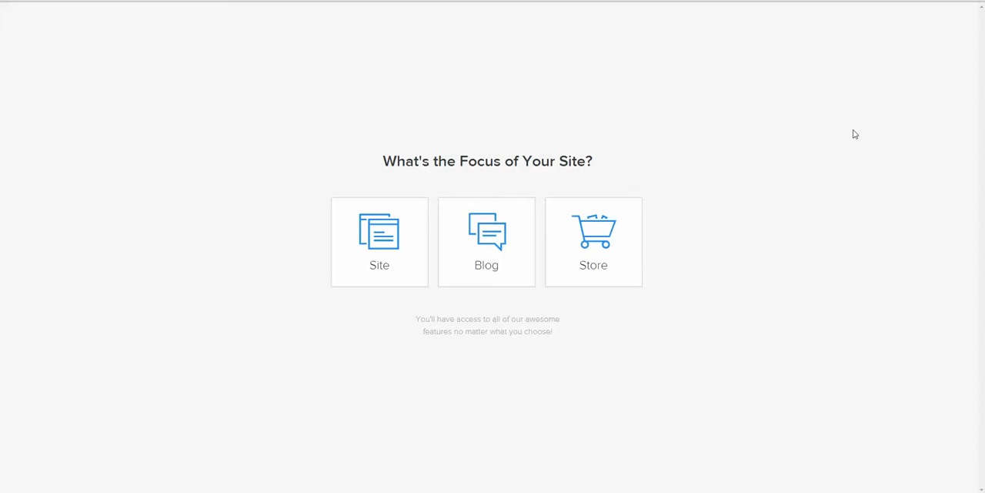
Step: Choose Site as the website's focus and pick the Clean Lines theme
click(382, 266)
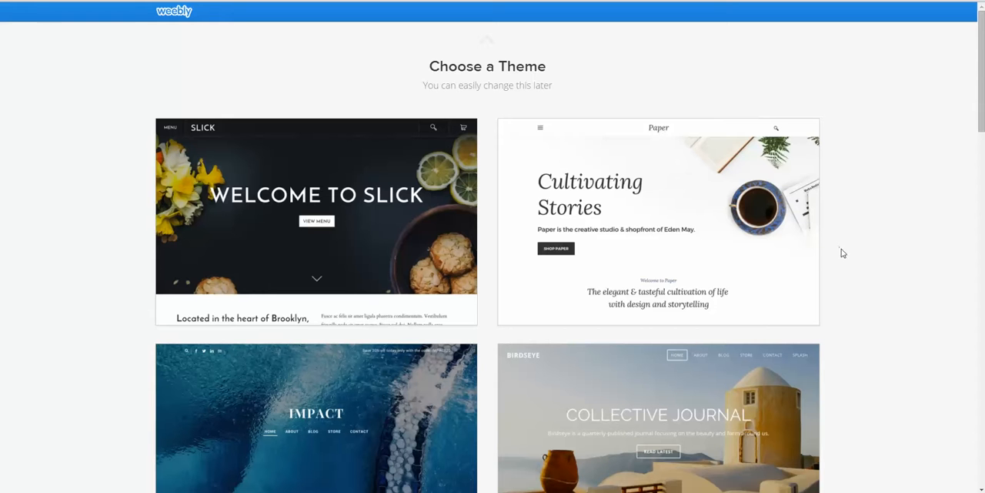
mouse_move(818, 231)
scroll(852, 205, down, 3)
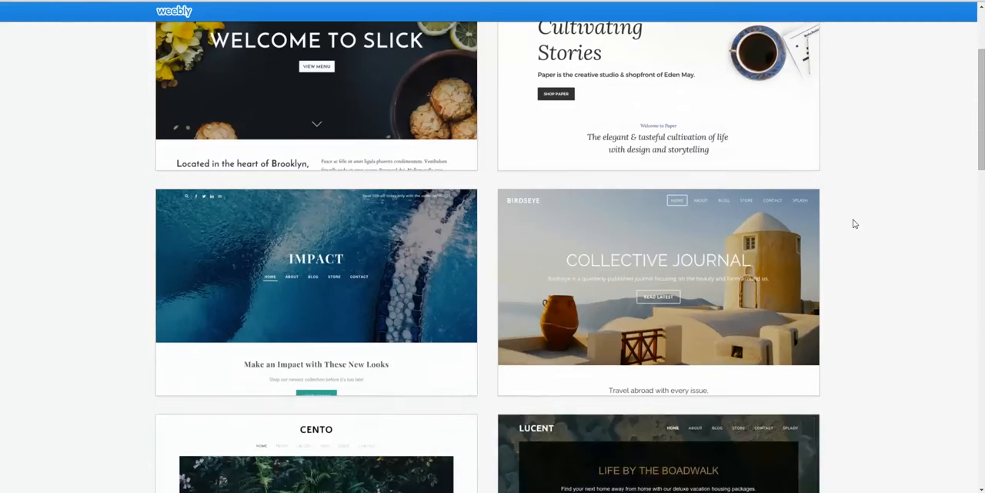
scroll(857, 228, down, 1)
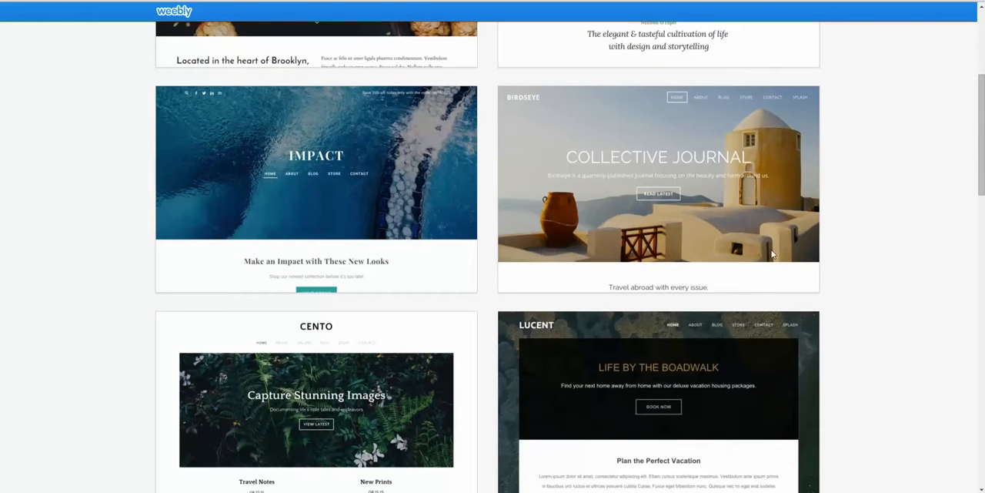
scroll(893, 229, down, 1)
scroll(892, 229, down, 3)
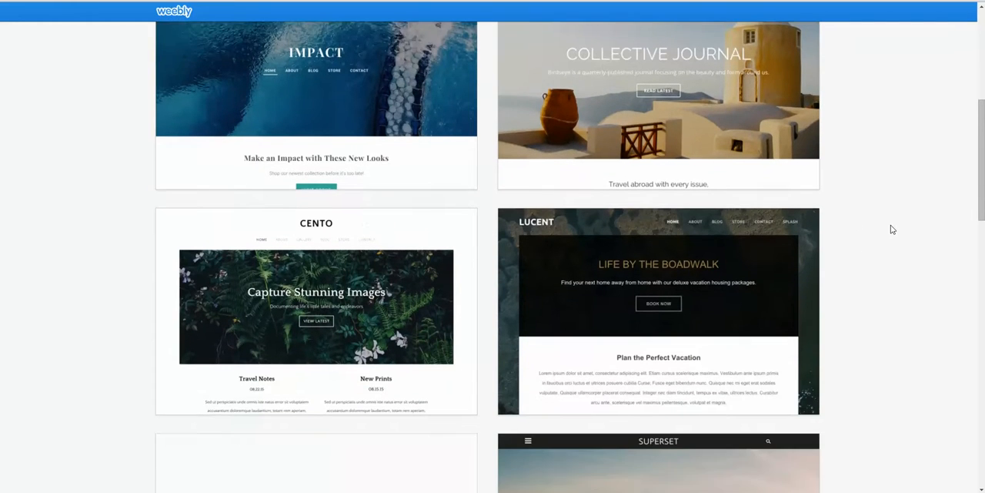
scroll(892, 229, down, 1)
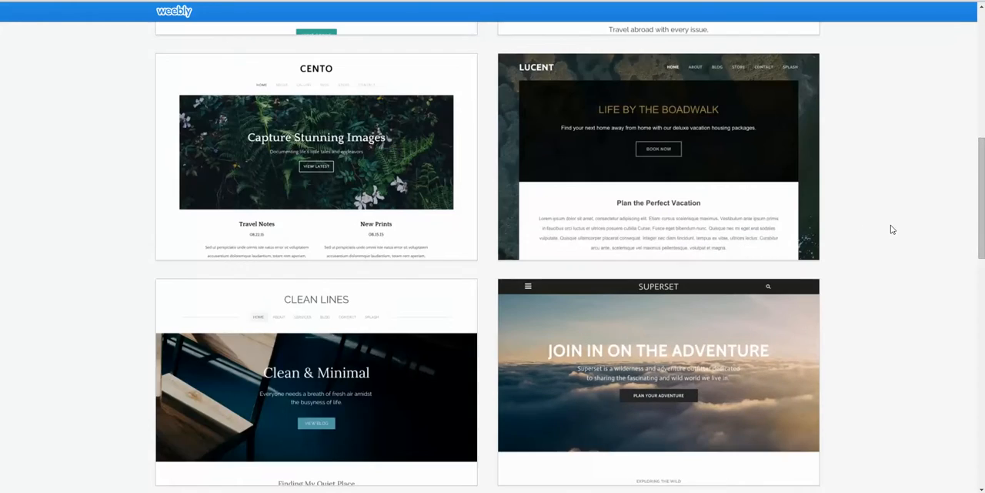
mouse_move(370, 342)
scroll(370, 342, down, 3)
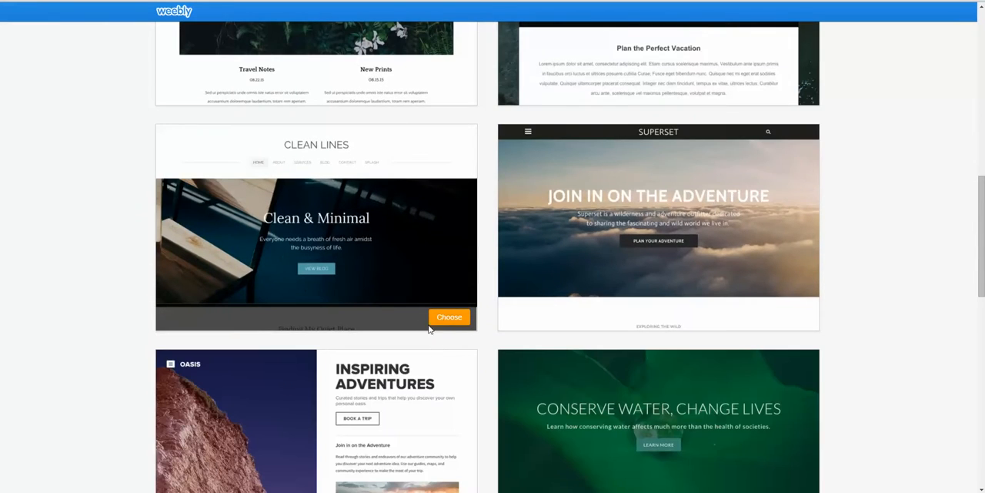
click(447, 319)
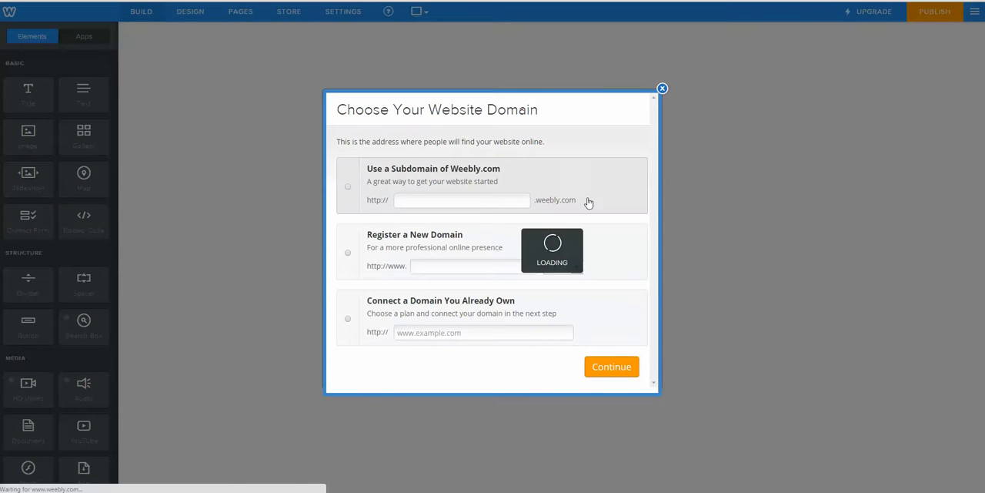
Step: Set the website domain to the Weebly subdomain "heatherswraps" and dismiss the editor's getting-started hint
click(347, 189)
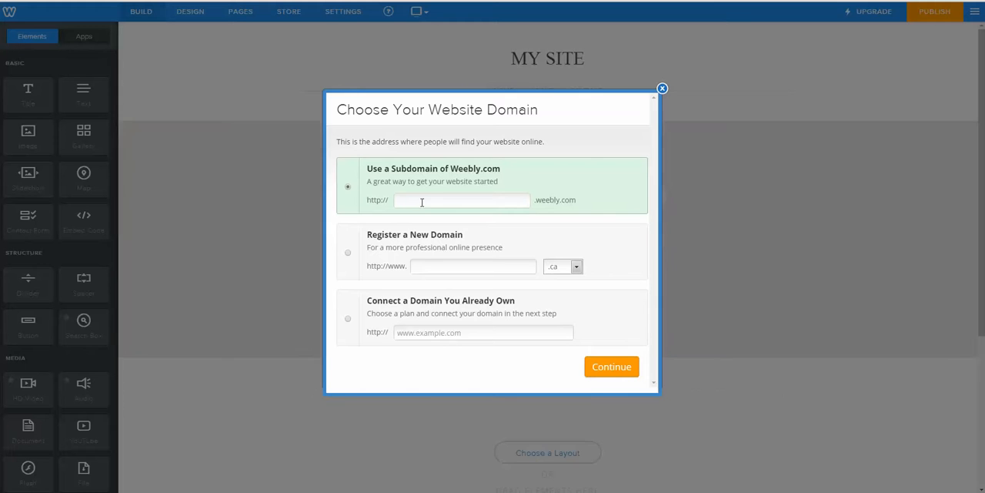
click(428, 199)
text(heath)
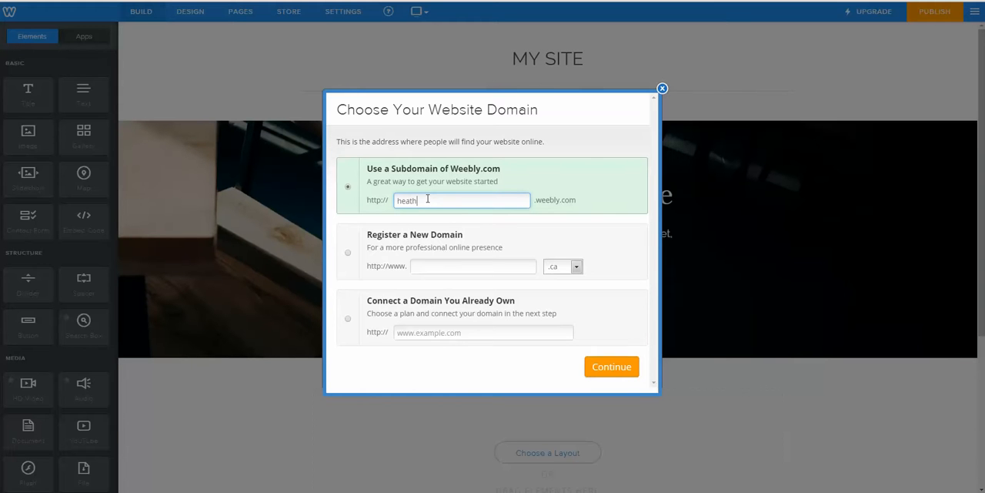
text(erswraps)
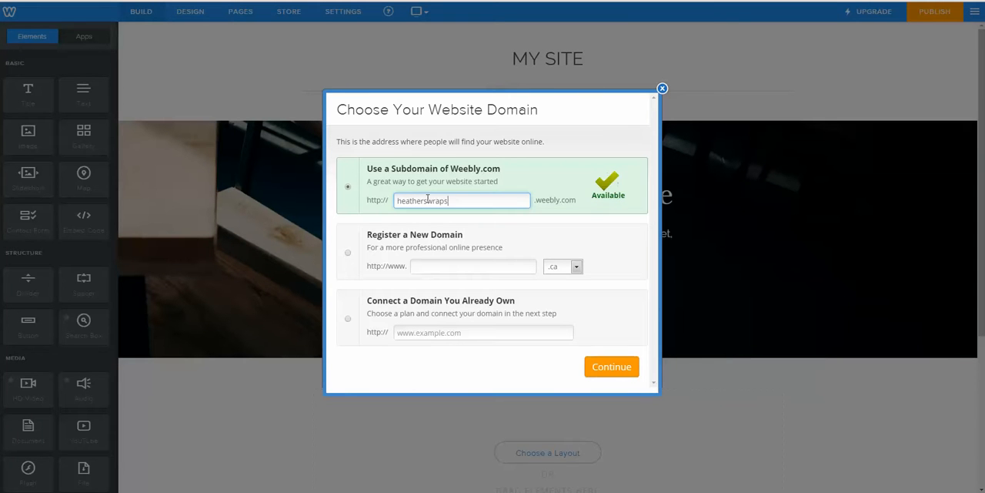
click(602, 366)
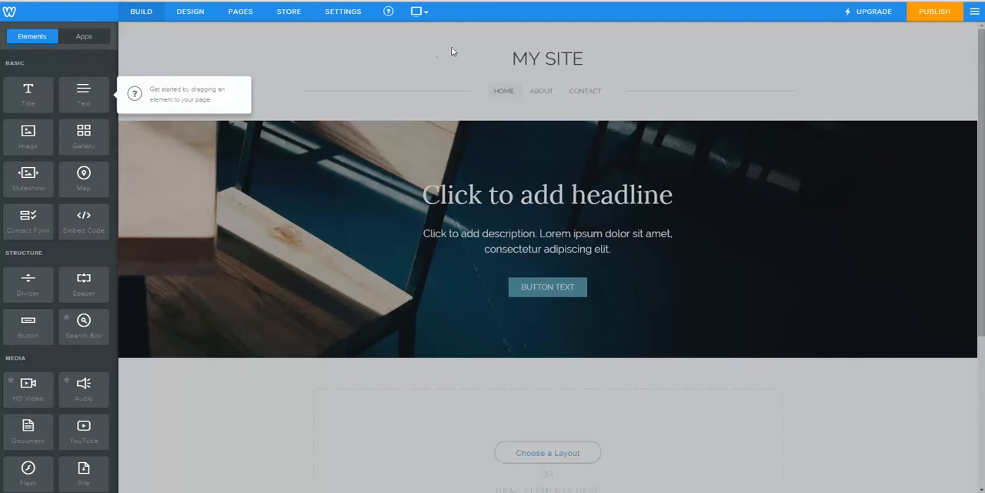
click(282, 70)
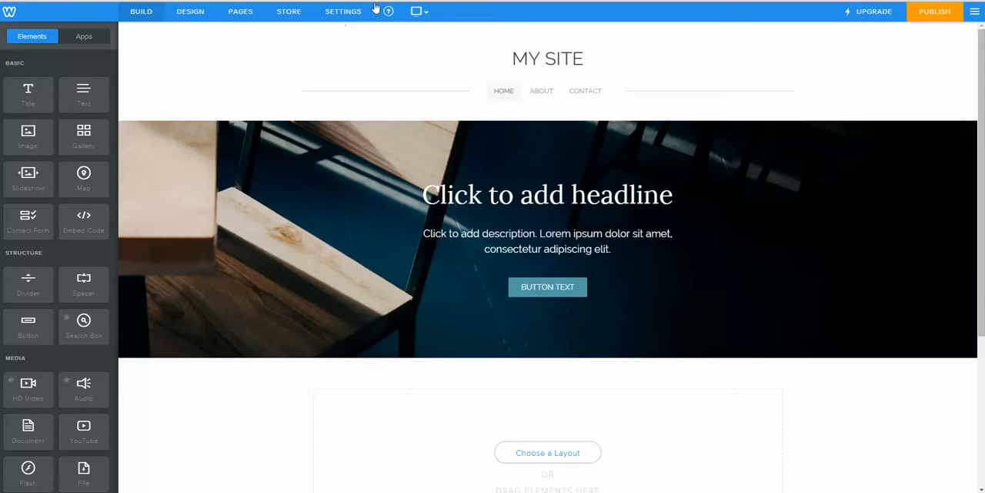
mouse_move(389, 16)
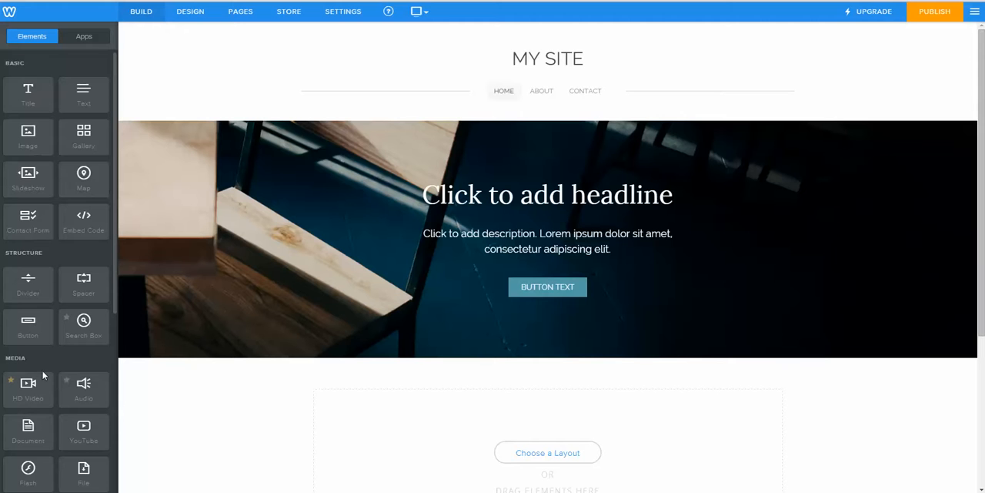
drag(80, 102, 53, 109)
Step: Replace the site title "MY SITE" with "HEATHER'S BODY WRAPS"
mouse_move(562, 55)
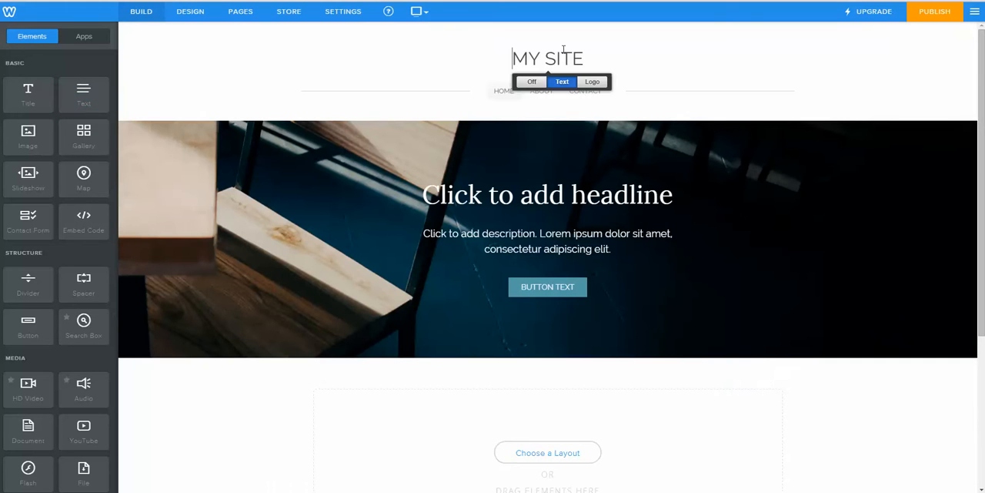
drag(594, 61, 500, 61)
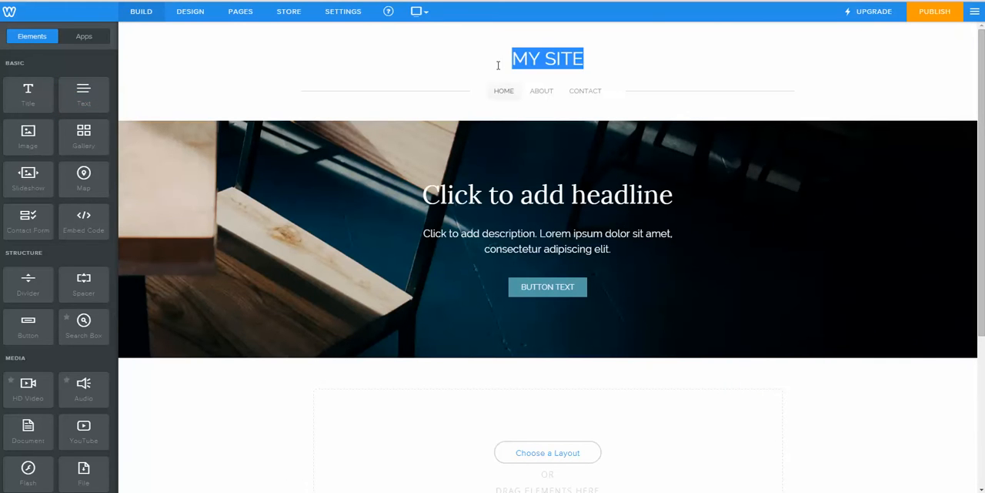
text(HEATHER)
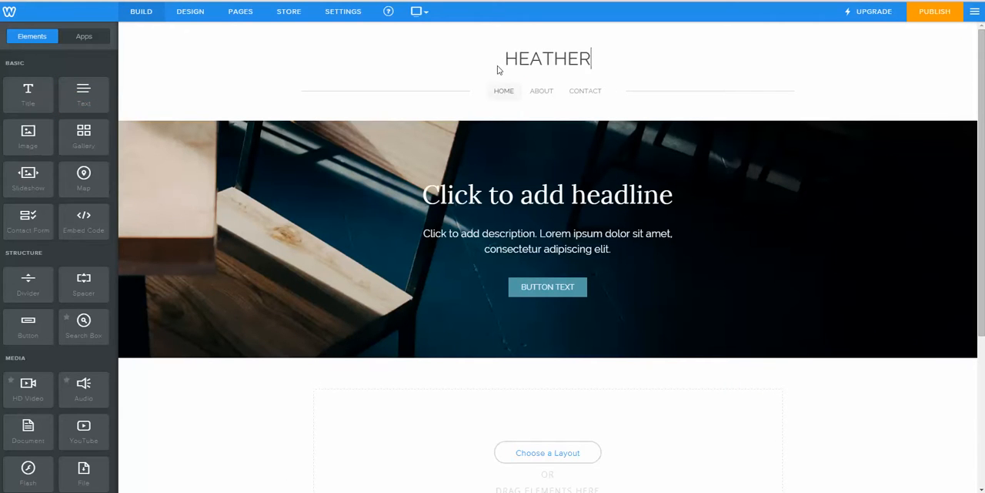
text('S )
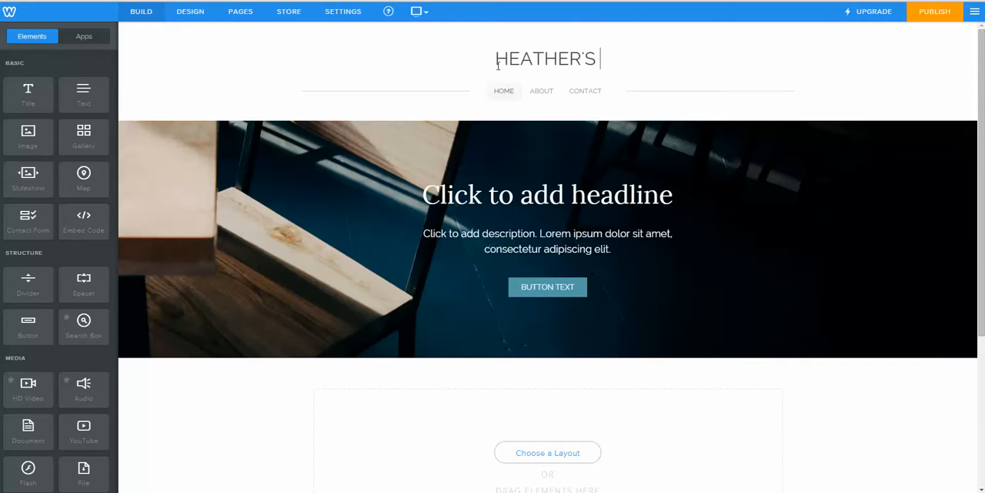
text(BODY W)
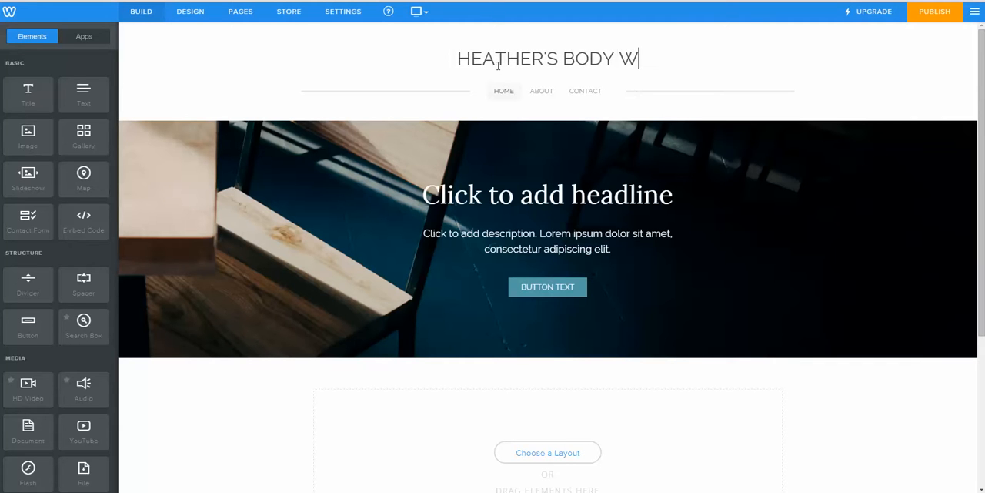
text(RAPS AND MORE)
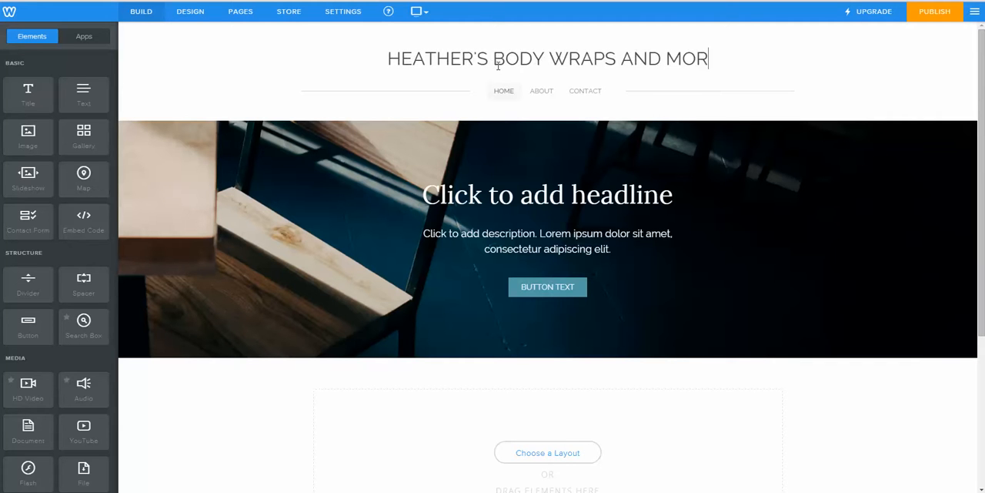
key(BackSpace)
key(BackSpace)
key(BackSpace)
key(BackSpace)
key(BackSpace)
key(BackSpace)
key(BackSpace)
key(BackSpace)
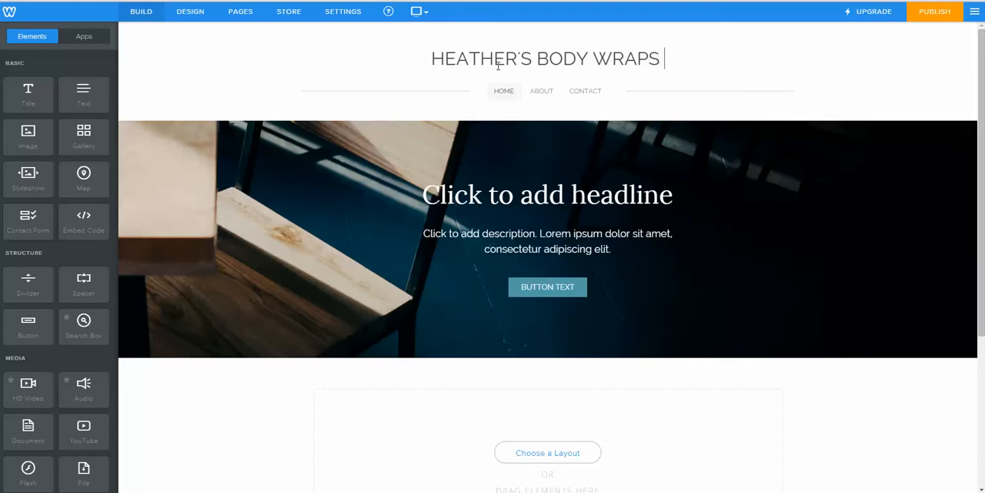
key(BackSpace)
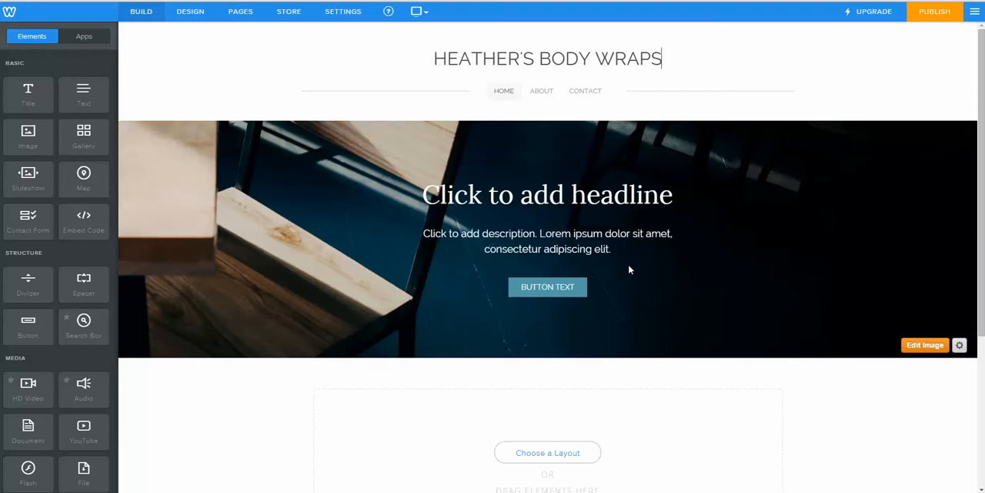
Step: Set the Home page's header type to No Header
click(245, 22)
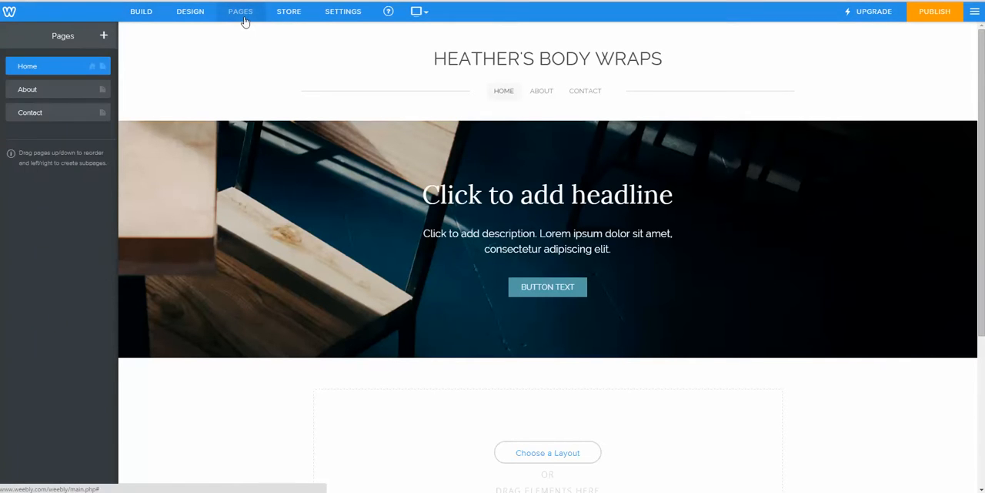
click(54, 71)
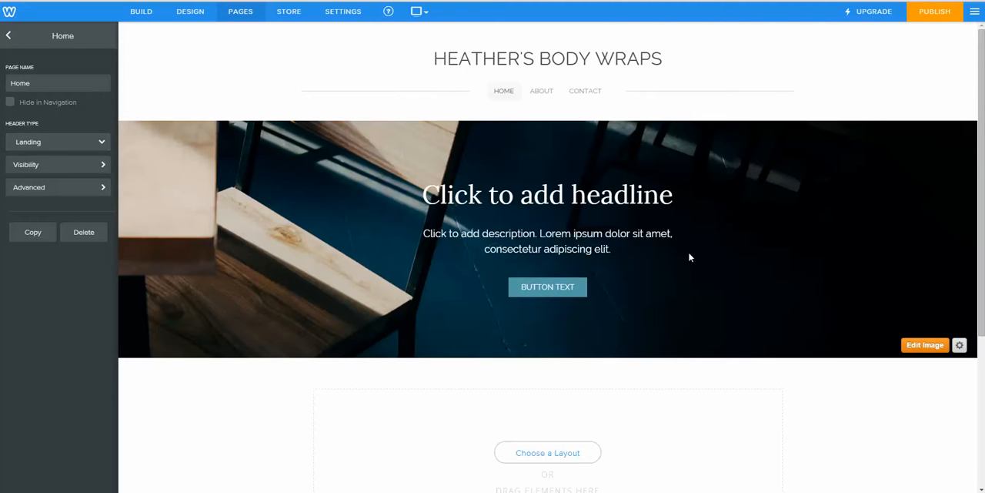
click(99, 146)
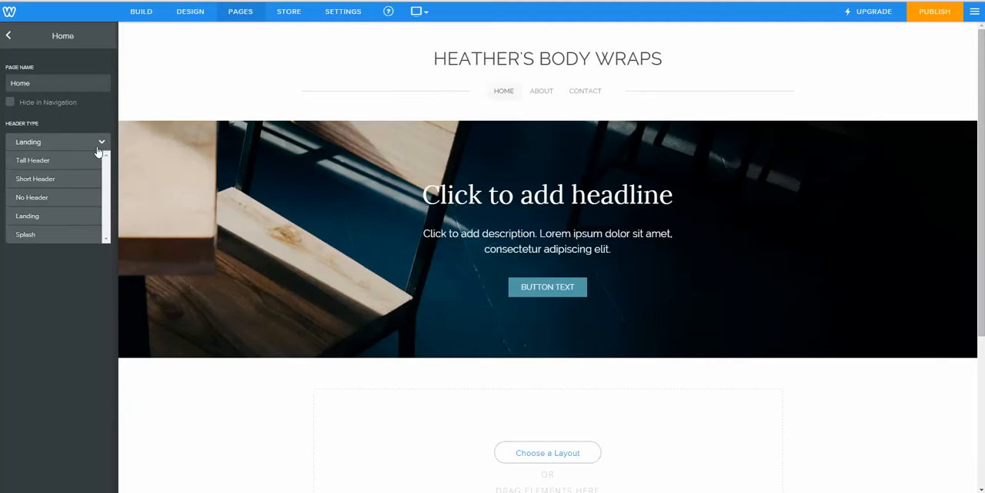
click(62, 198)
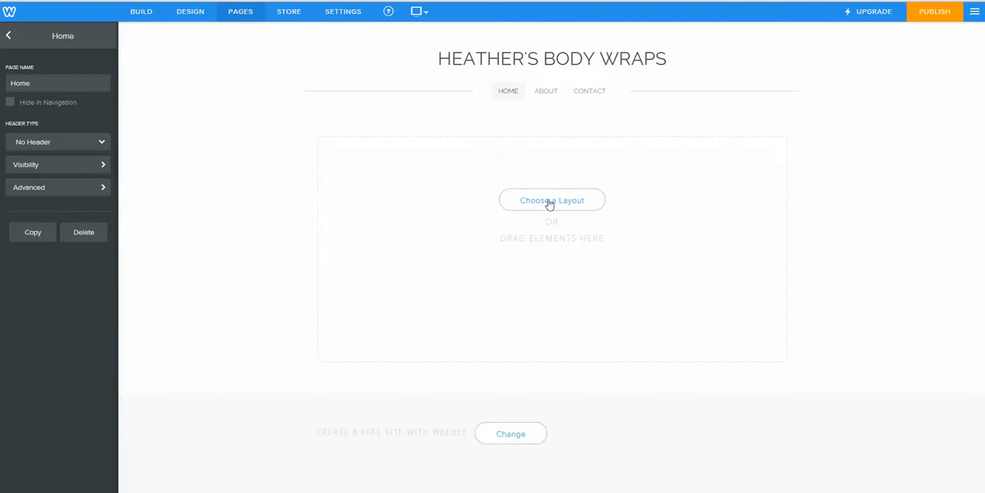
Step: Add an Image element to the empty content area of the Home page
click(141, 19)
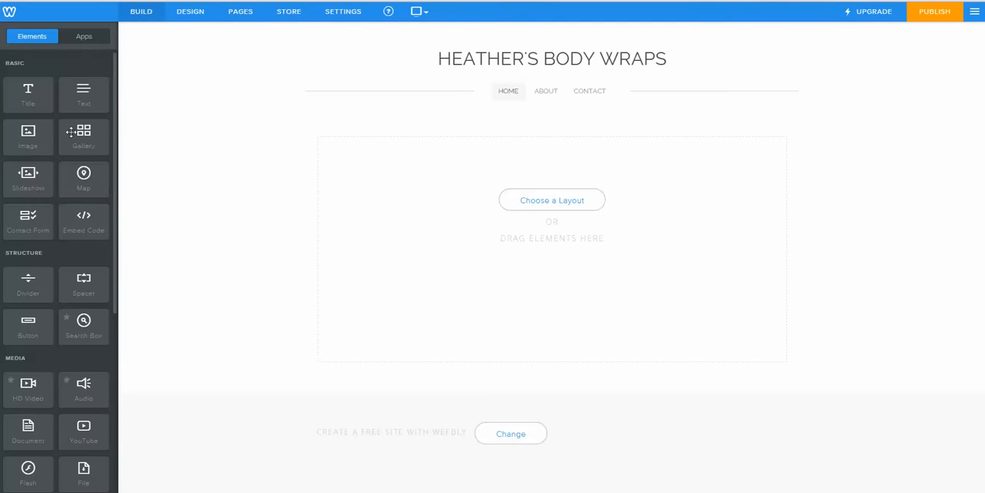
drag(28, 138, 561, 158)
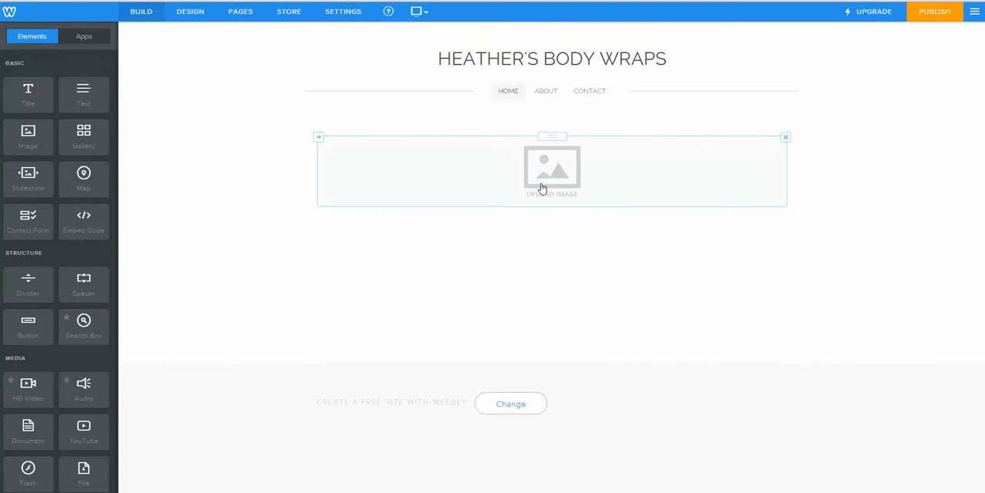
Step: Upload the "Logo" picture from the computer into the empty Image element on the Home page
click(555, 188)
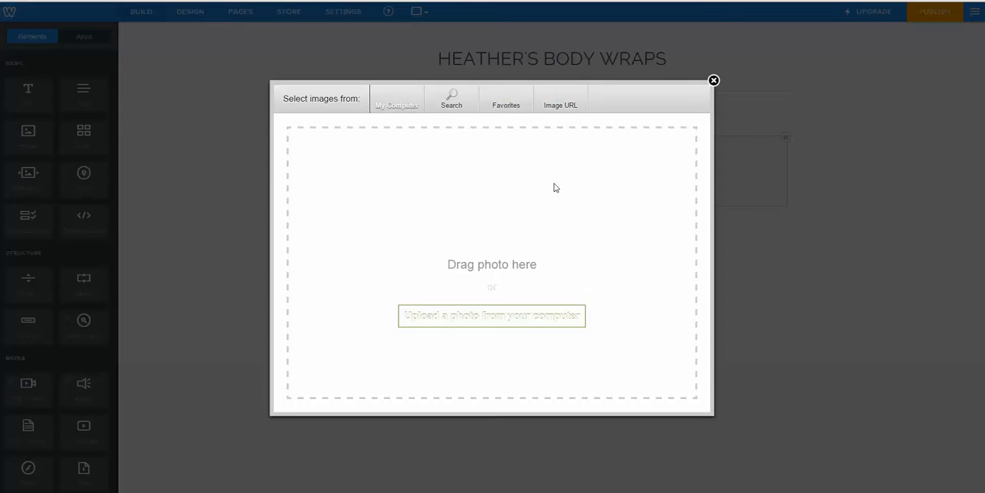
click(482, 317)
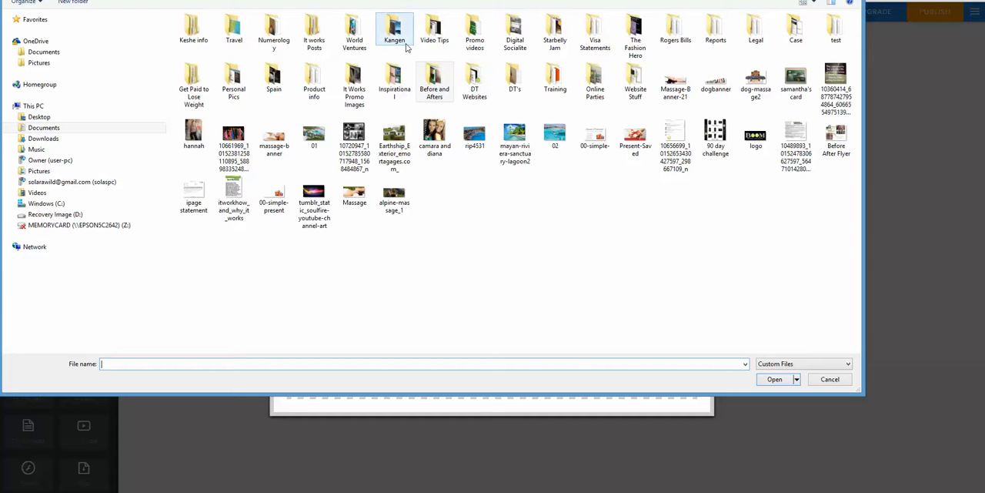
double_click(467, 82)
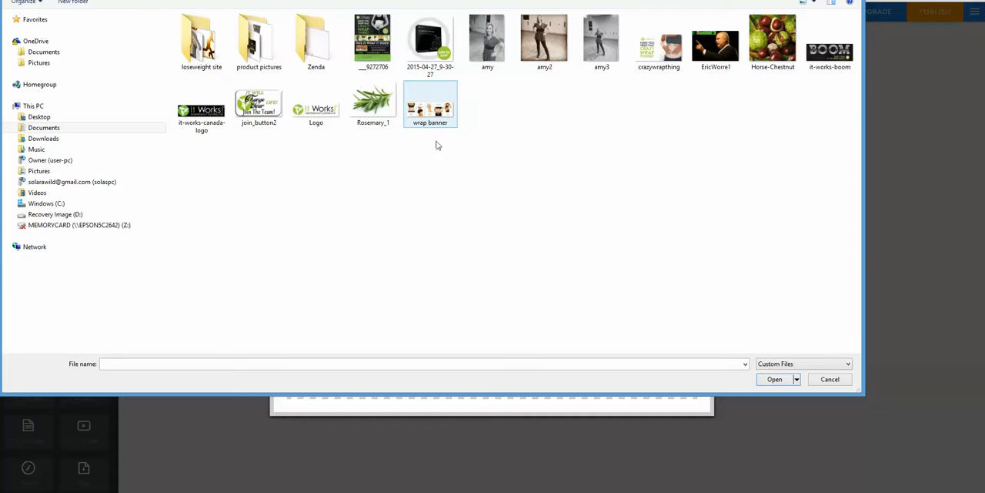
click(308, 113)
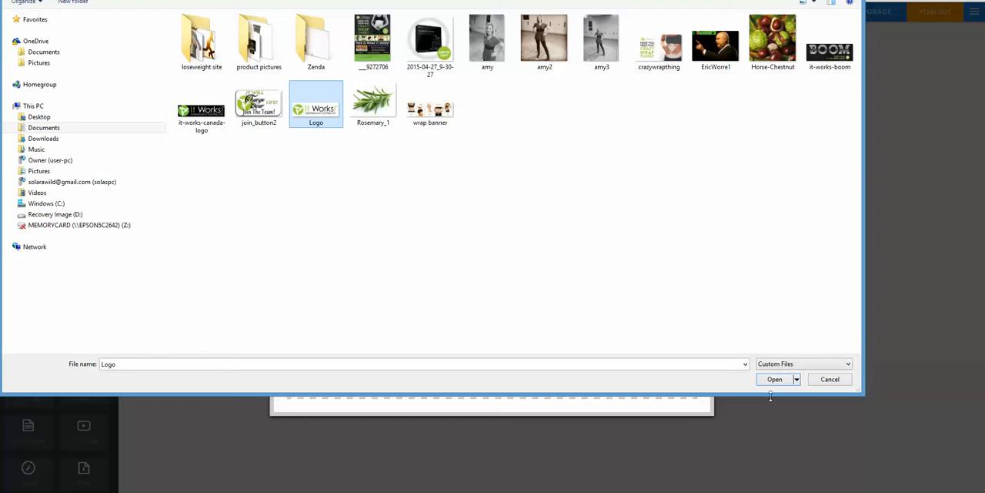
click(773, 380)
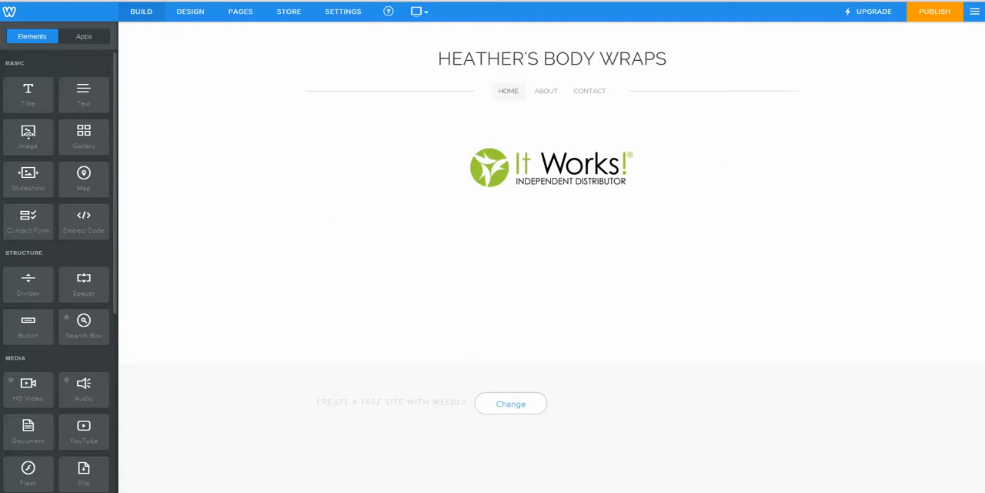
Step: Add a second Image element beside the It Works! logo and upload the "crazywrapthing" picture into it
drag(27, 132, 323, 171)
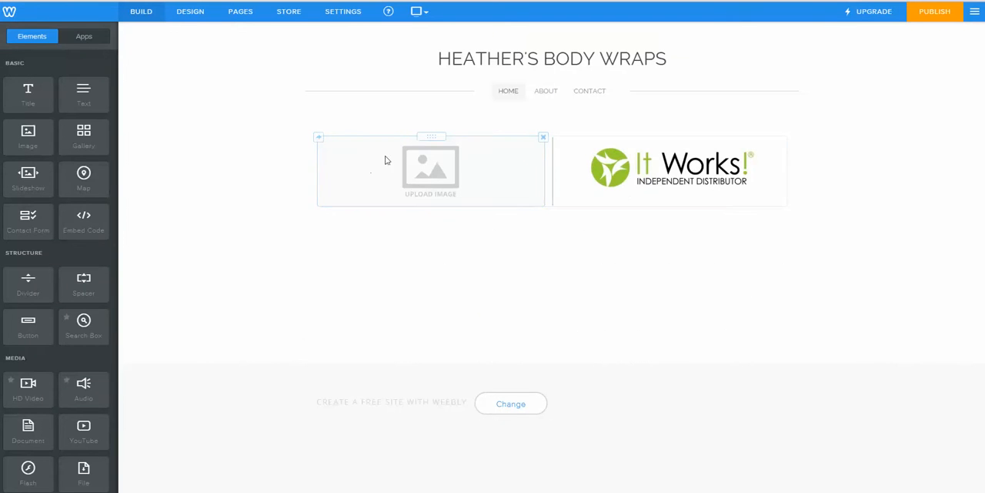
click(432, 176)
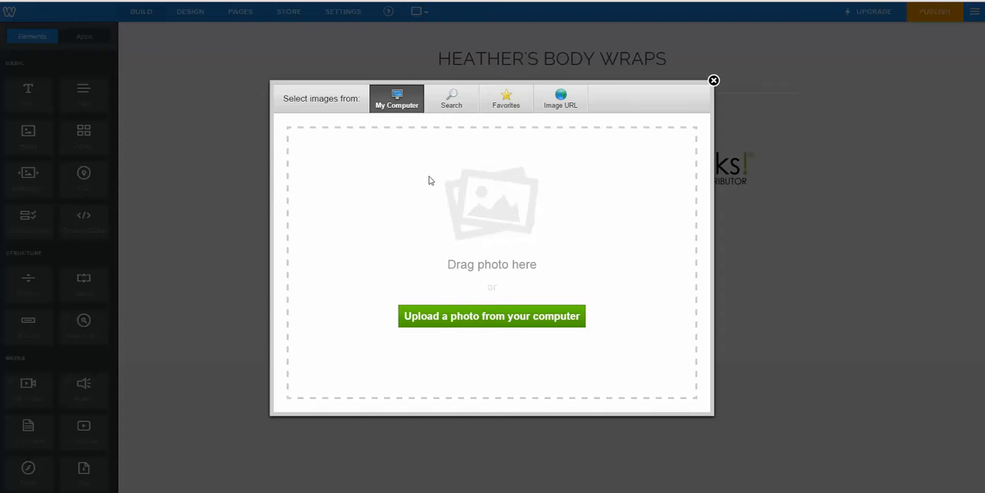
click(459, 329)
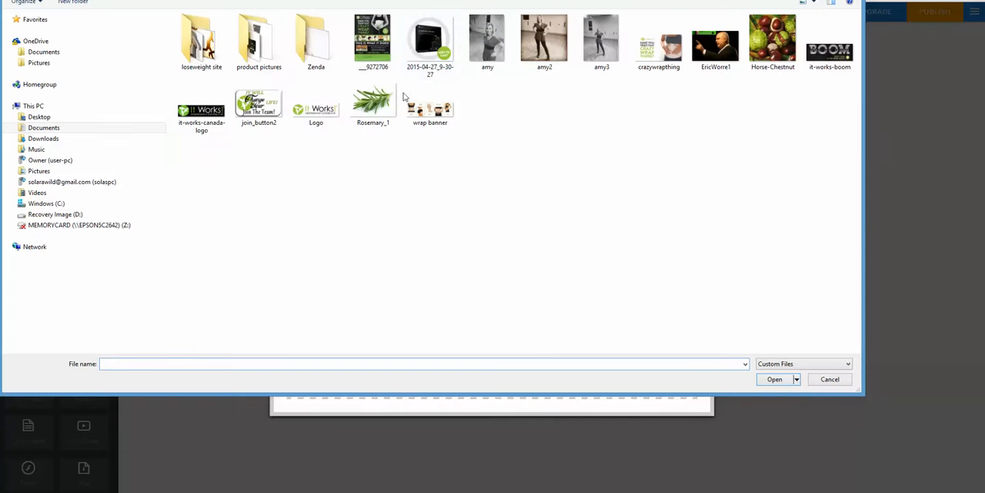
click(422, 63)
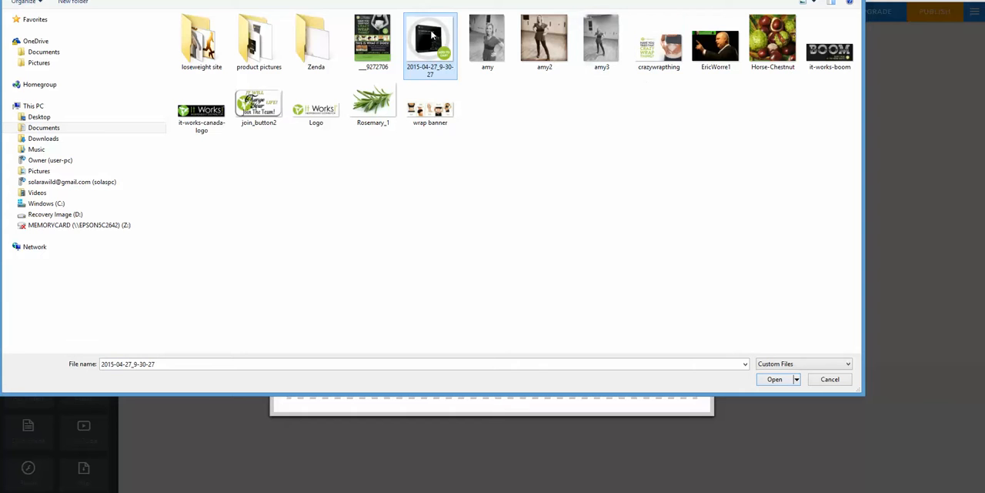
click(663, 52)
click(774, 379)
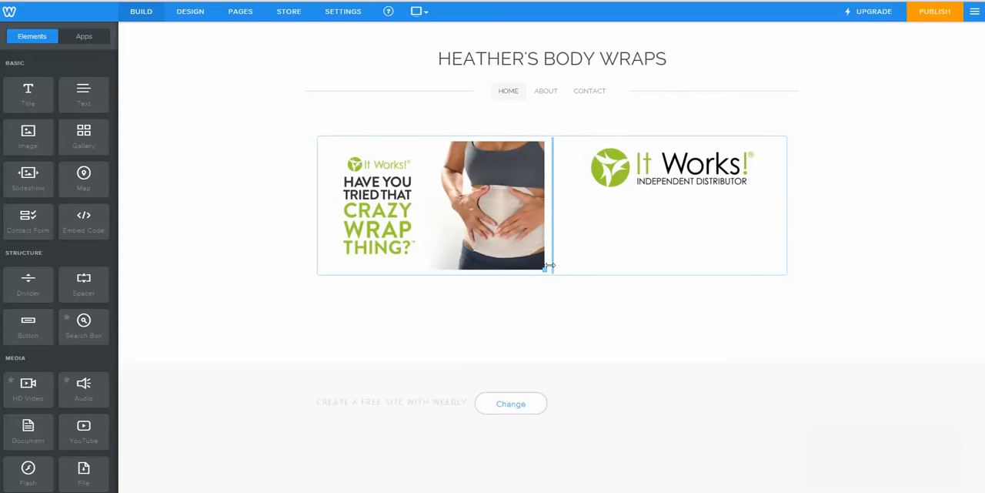
Step: Shrink the "Have you tried that crazy wrap thing?" image slightly within its column
drag(544, 270, 522, 244)
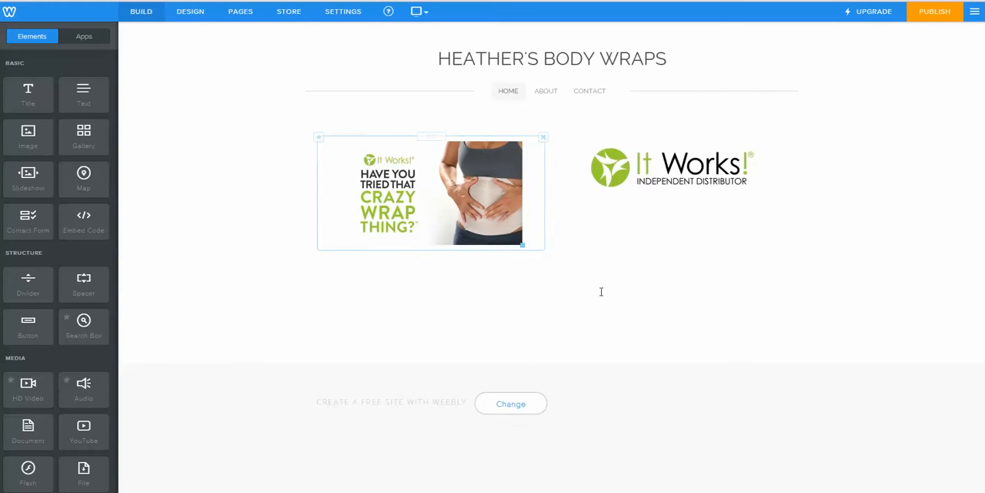
click(670, 168)
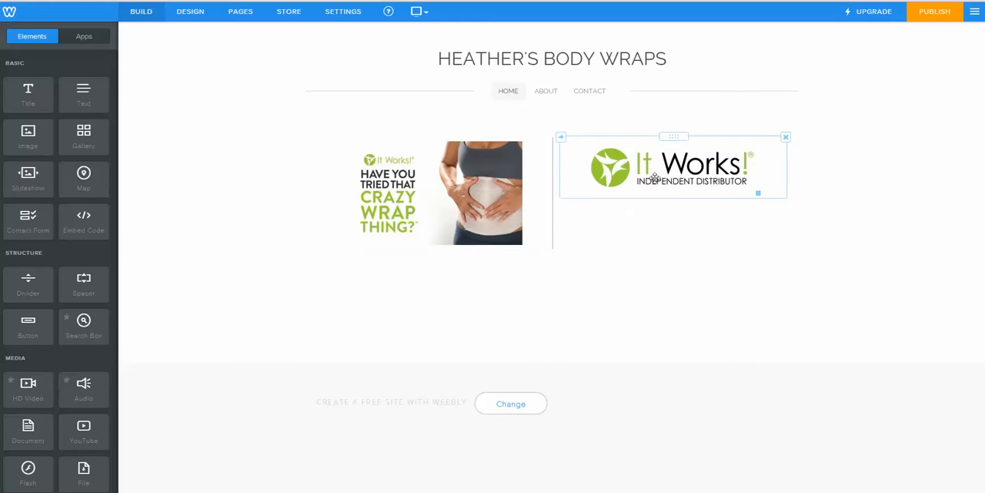
click(562, 303)
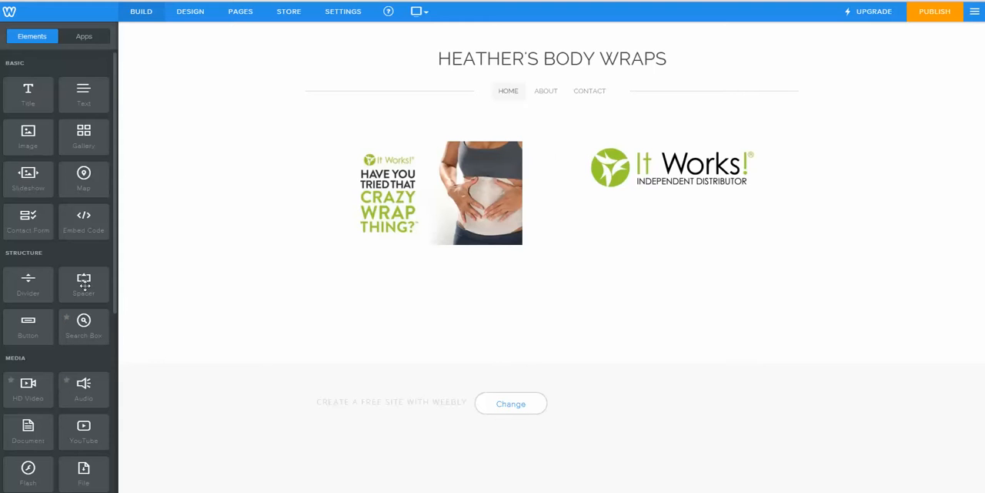
Step: Add a Spacer above the It Works! logo and a Divider beneath the two images
drag(84, 285, 677, 140)
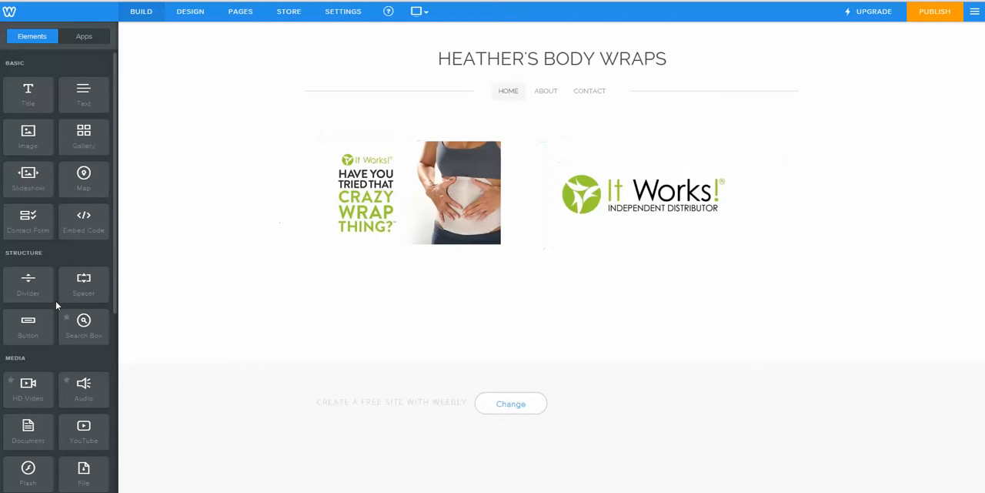
drag(23, 287, 552, 259)
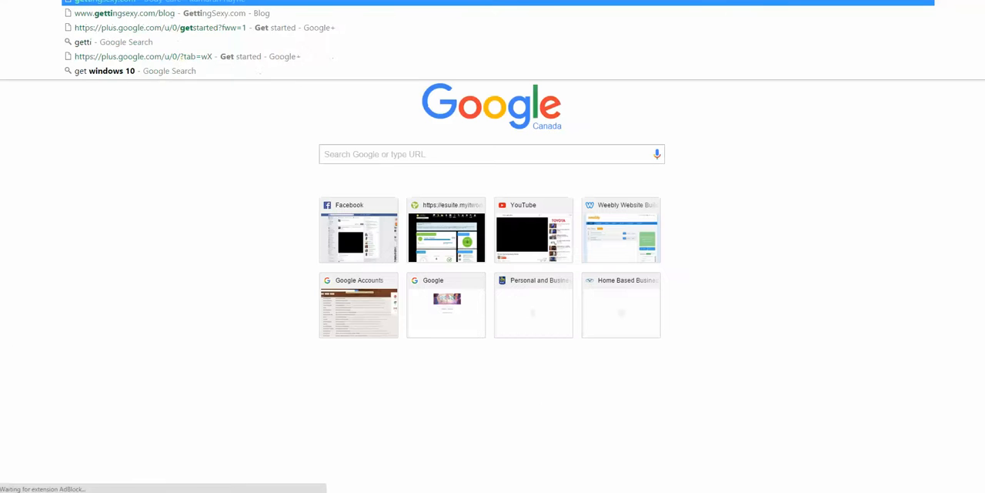
Step: Open the existing It Works! distributor site and copy its body wraps heading with the two description paragraphs below it
text(ng)
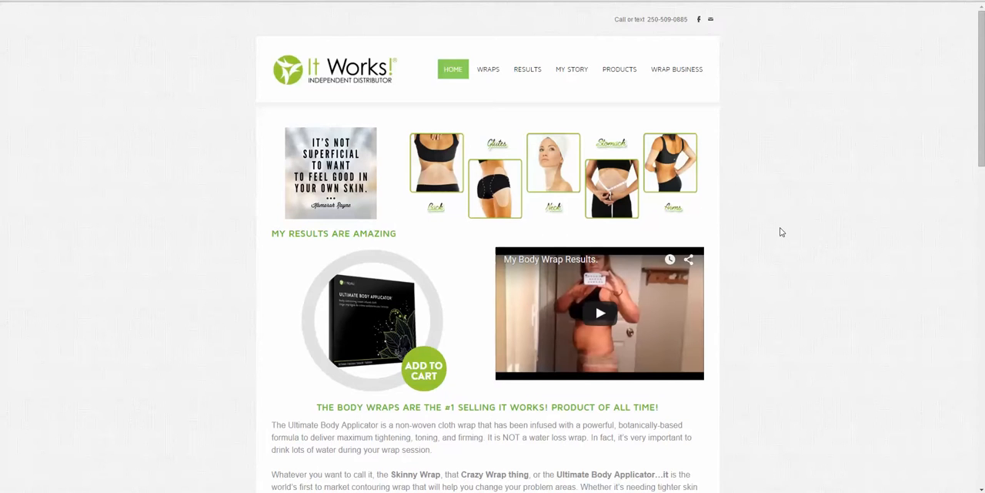
scroll(782, 232, down, 2)
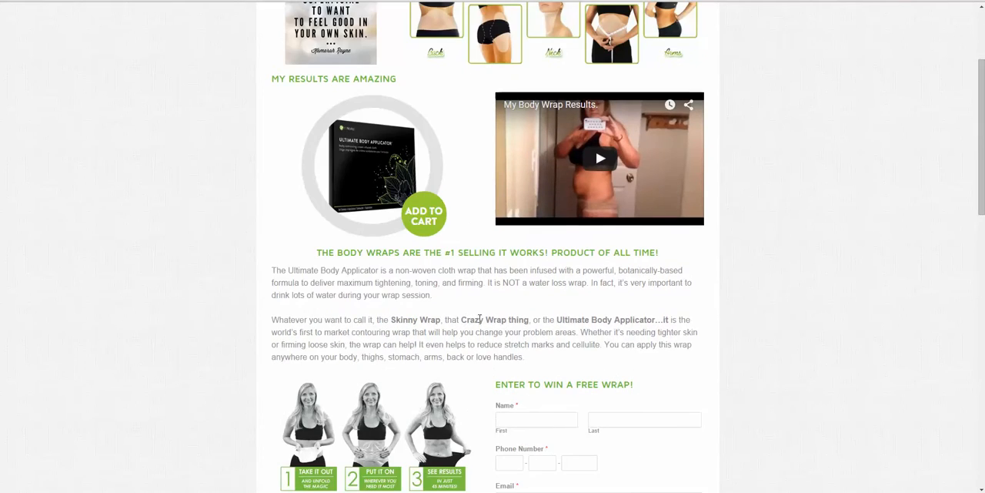
scroll(481, 322, down, 2)
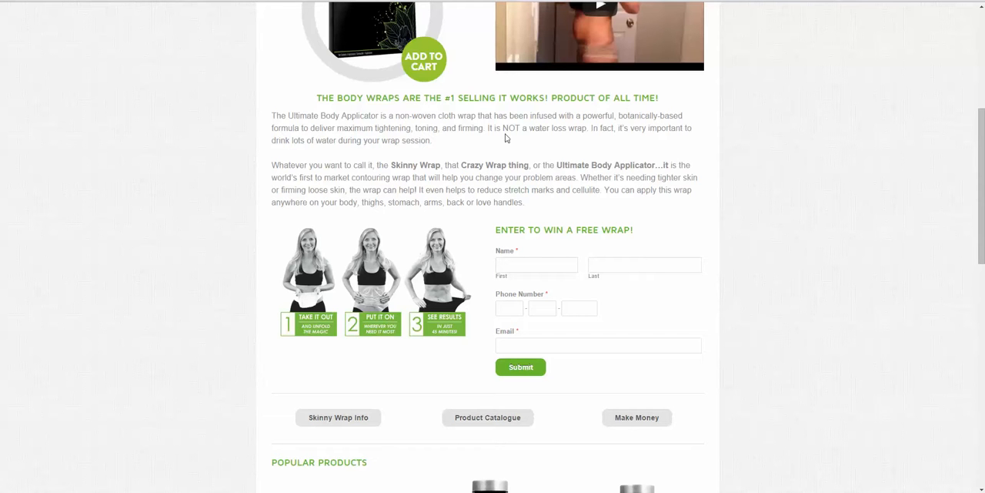
drag(317, 98, 547, 202)
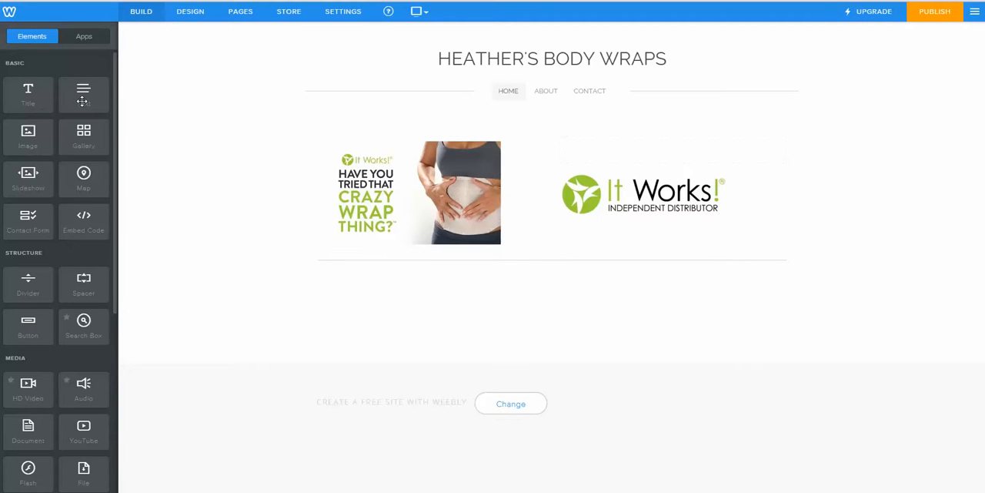
Step: Return to the Weebly editor, add a Text element below the divider and paste the copied body wraps text
drag(83, 94, 562, 293)
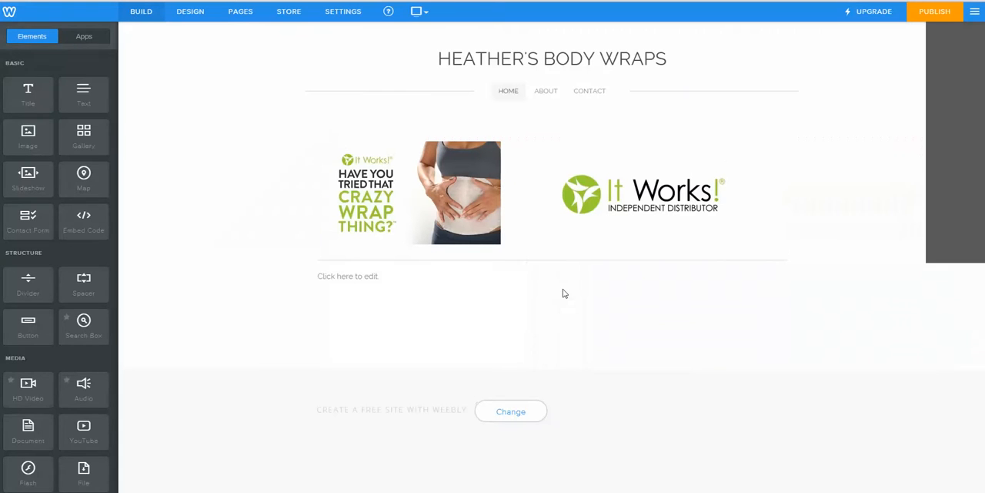
click(400, 275)
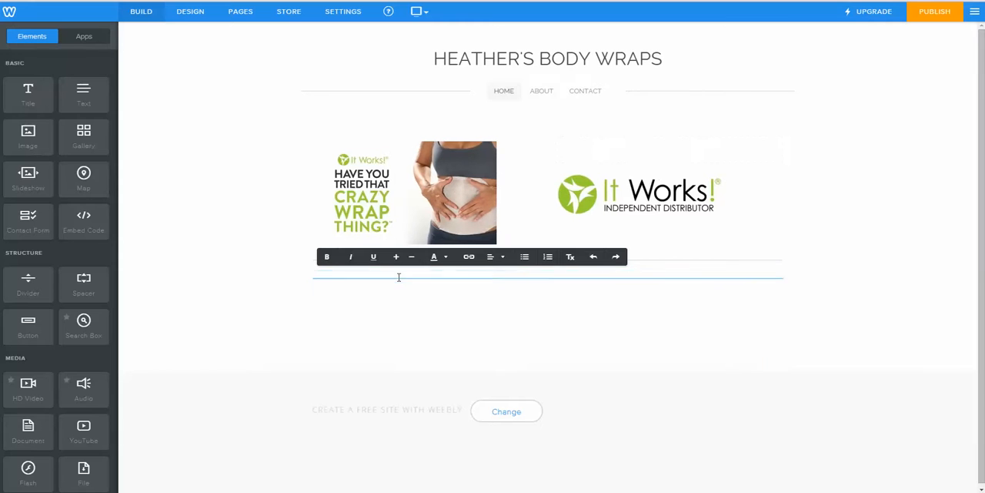
text(THE BODY WRAPS ARE THE #1 SELLING IT WORKS! PRODUCT OF ALL TIME!The Ultimate Body Applicator is a non-woven cloth wrap that has been infused with a powerful, botanically-based formula to deliver maximum tightening, toning, and firming. It is NOT a water loss wrap. In fact, it's very important to drink lots of water during your wrap session. Whatever you want to call it, the Skinny Wrap, that Crazy Wrap thing, or the Ultimate Body Applicator…it is the world's first to market contouring wrap that will help you change your problem areas. Whether it's needing tighter skin or firming loose skin, the wrap can help! it even helps to reduce stretch marks and cellulite. You can apply this wrap anywhere on your body, thighs, stomach, arms, back or love handles.)
click(848, 358)
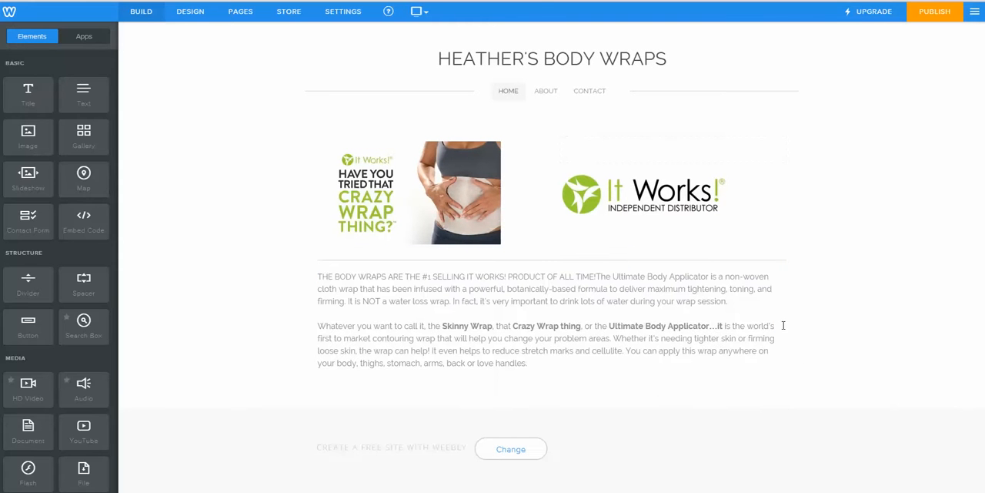
Step: Insert a space after "ALL TIME!" and bold the sentence "THE BODY WRAPS ARE THE #1 SELLING IT WORKS! PRODUCT OF ALL TIME!"
click(497, 288)
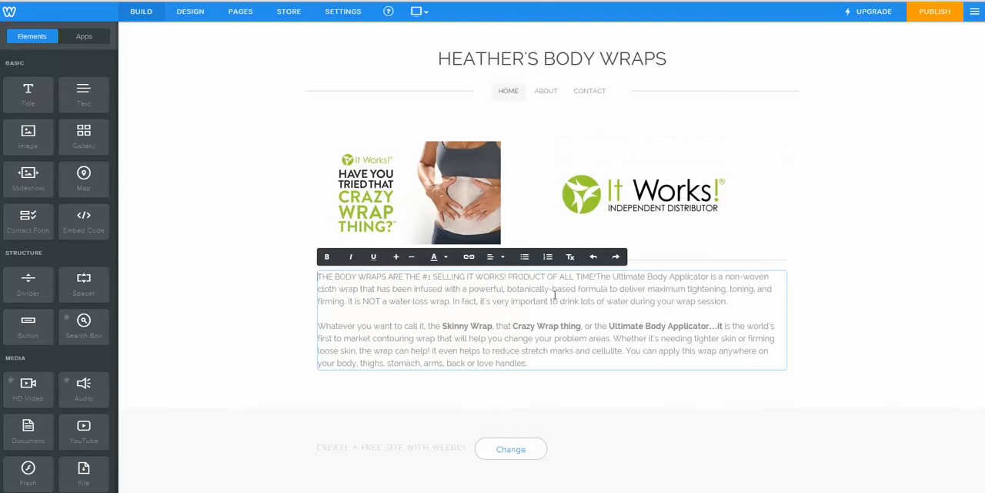
click(598, 277)
drag(598, 277, 308, 266)
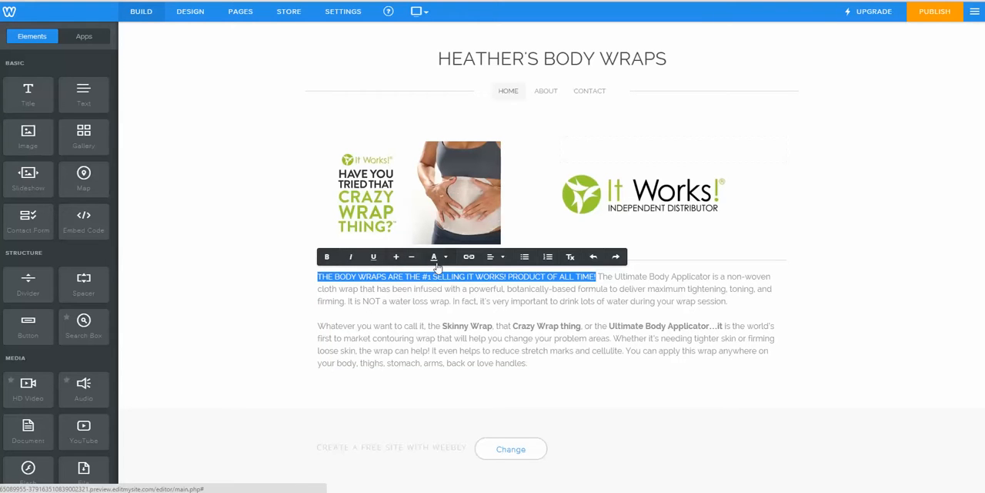
click(490, 258)
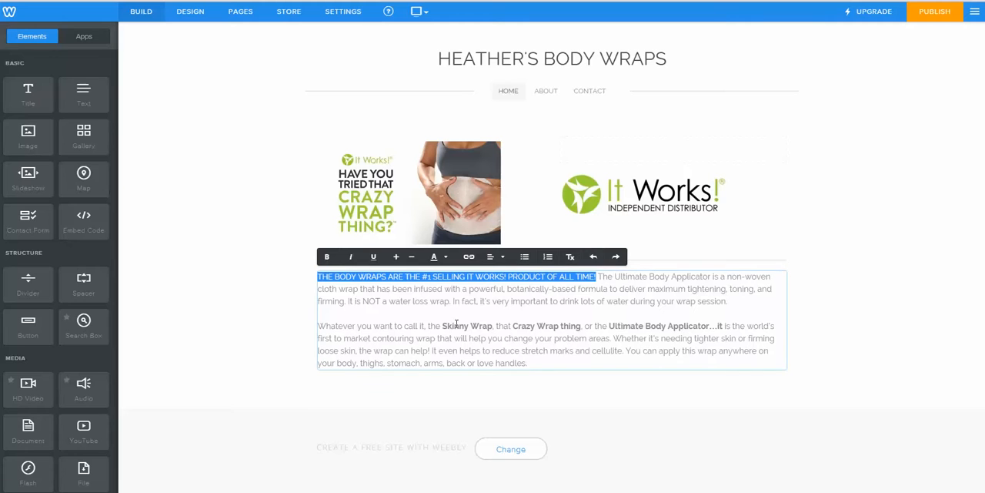
click(328, 260)
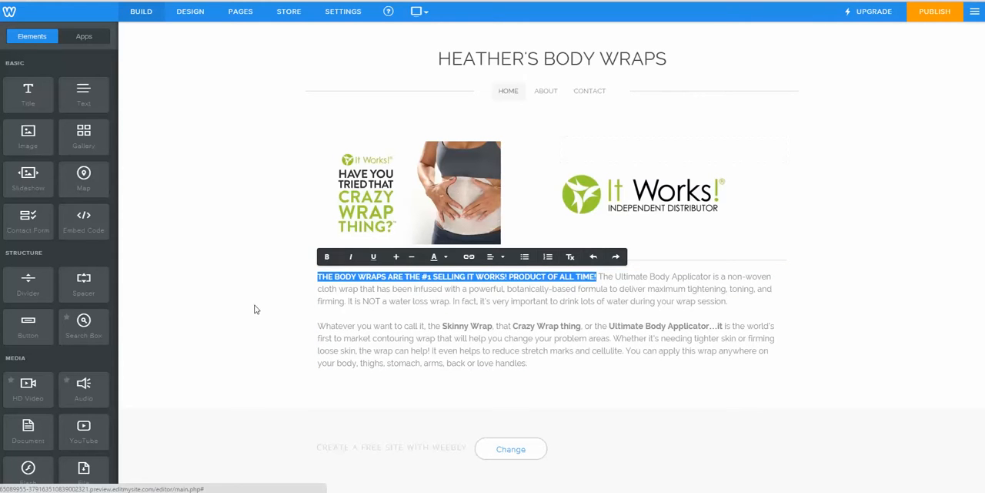
click(257, 308)
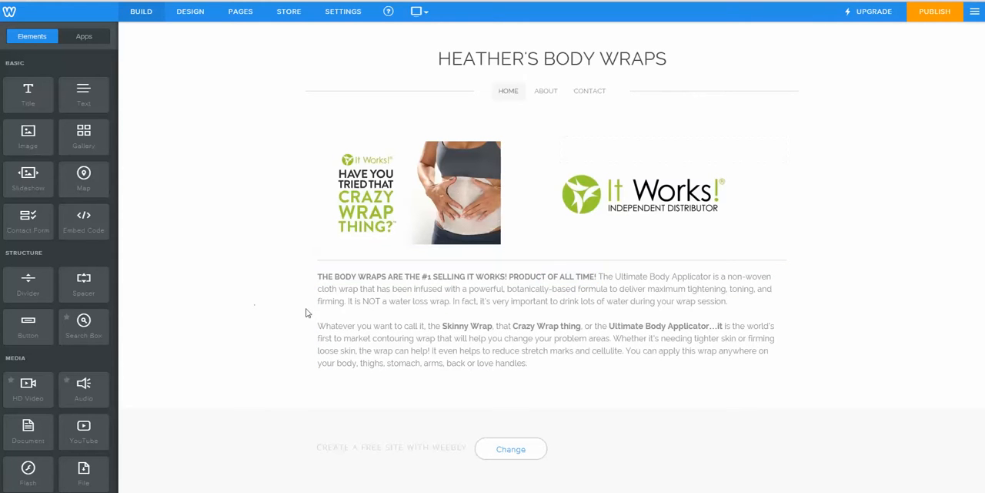
Step: Insert a line break after the bold sentence so "The Ultimate Body Applicator" starts on its own line
click(598, 275)
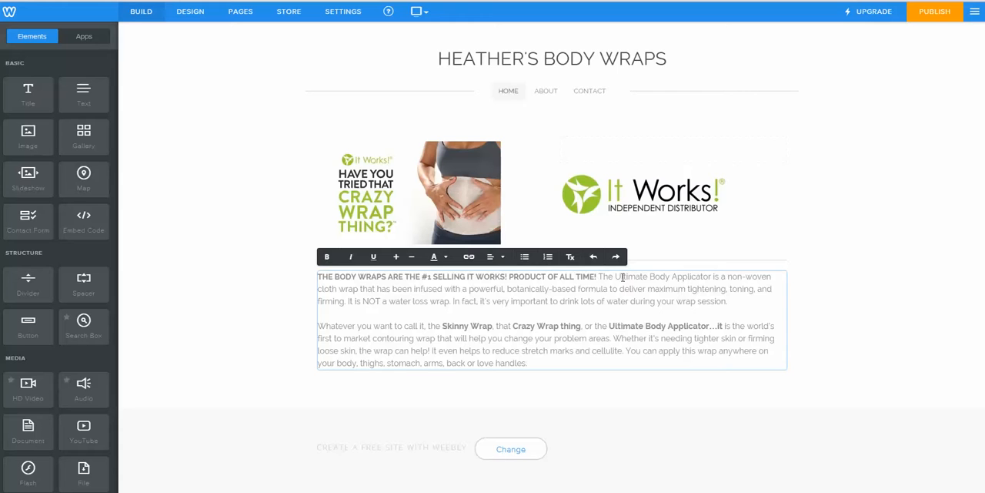
key(Return)
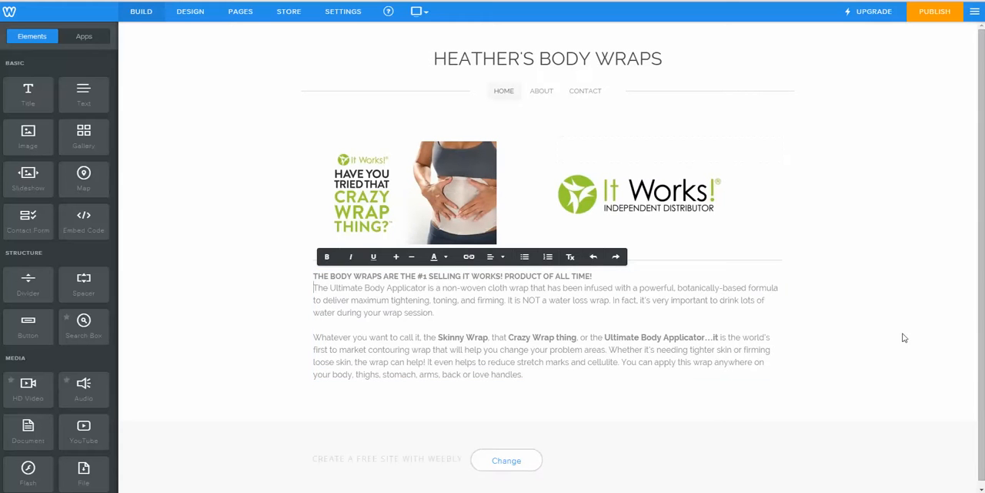
click(869, 261)
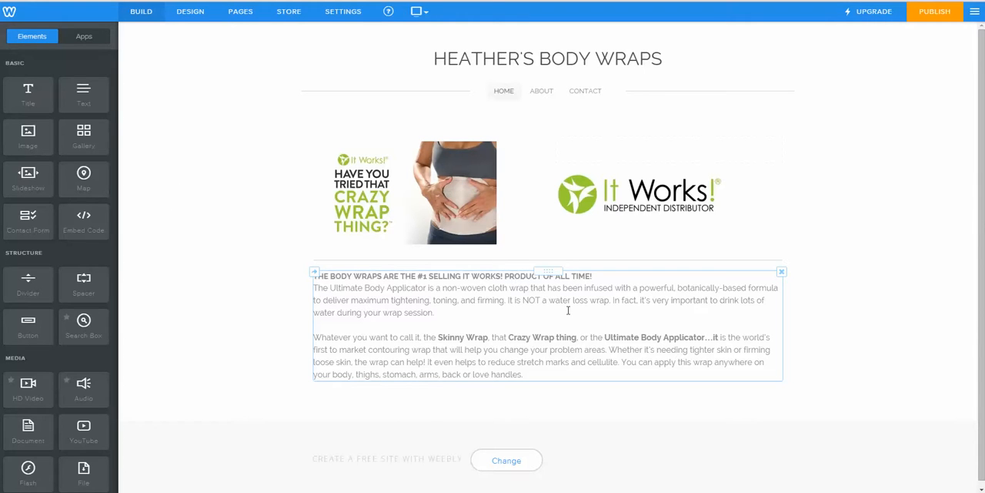
Step: Add an Image element with the "Rosemary_1" picture beside the body wraps text and move it into that text block so the words wrap around it
scroll(573, 304, down, 1)
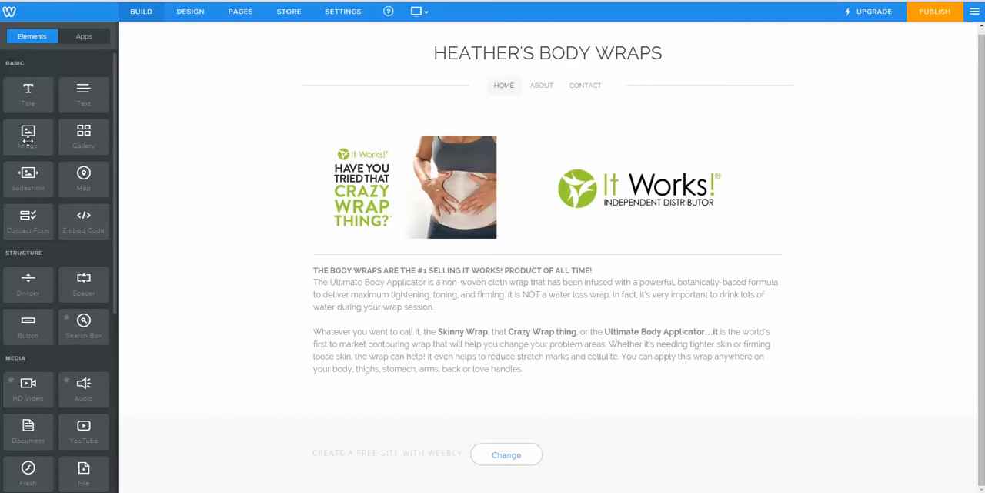
drag(28, 140, 789, 324)
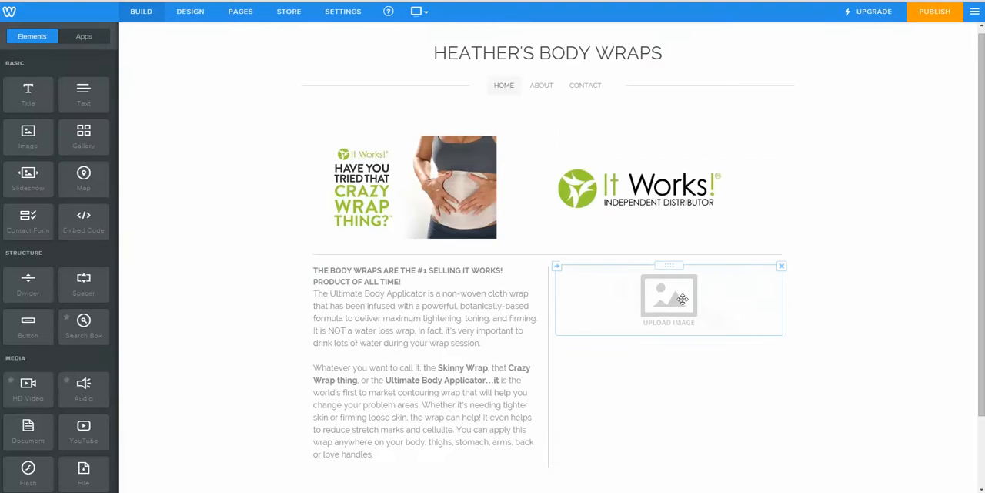
click(677, 305)
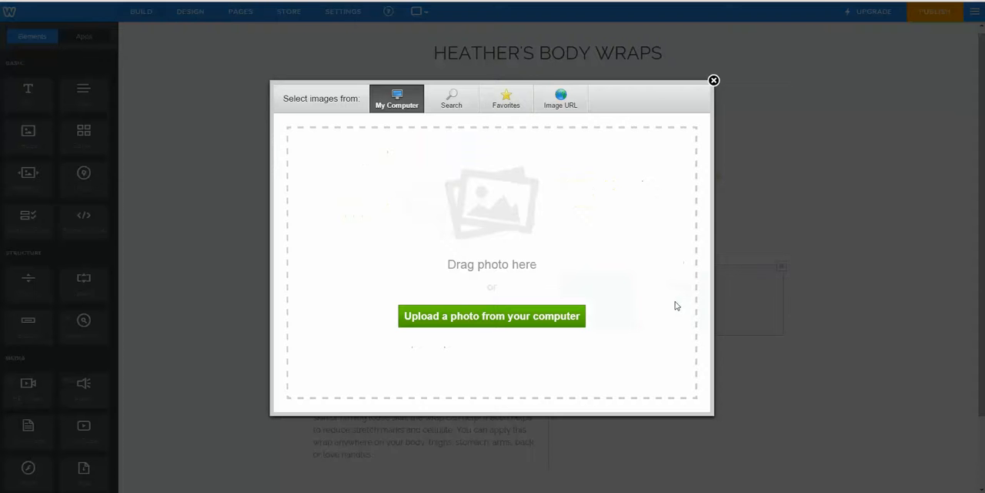
click(501, 316)
click(384, 101)
click(784, 379)
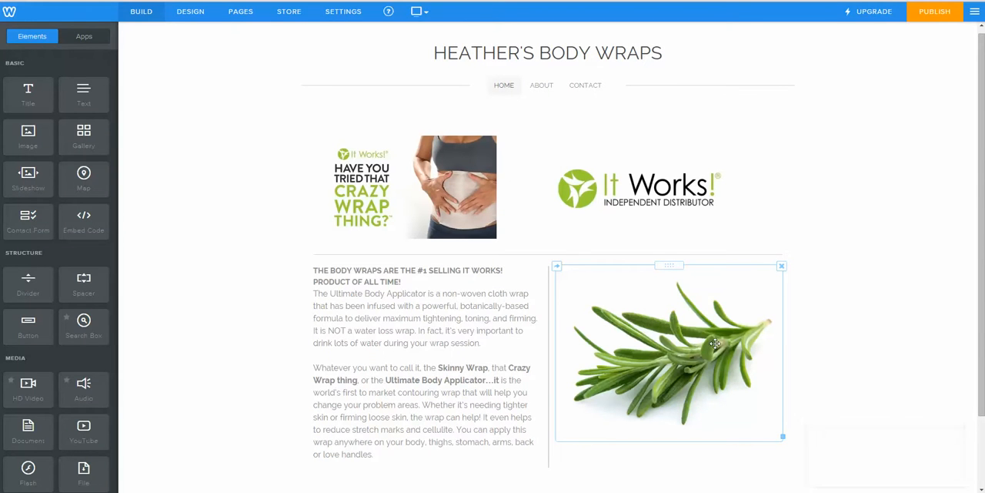
drag(715, 344, 520, 298)
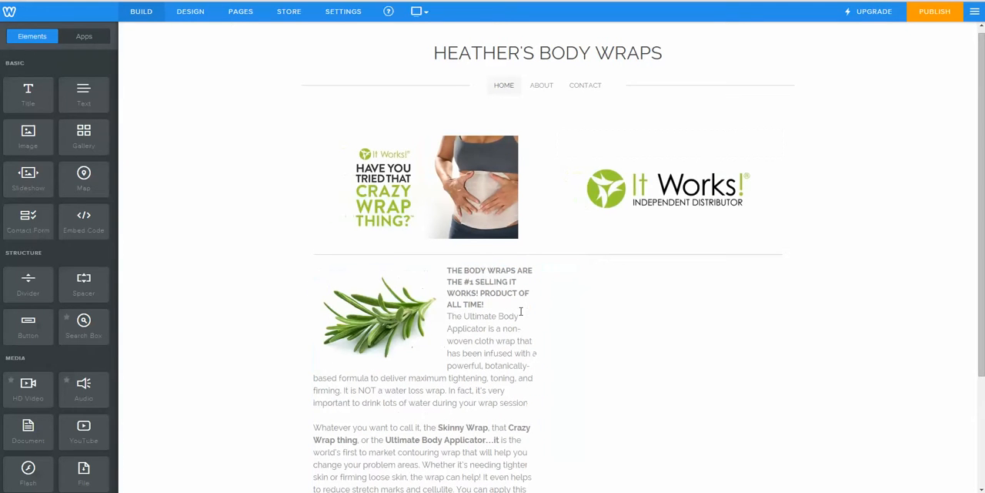
Step: Delete the spacer beside the body wraps text and place the rosemary picture, slightly smaller, at the right end of the text block
click(782, 267)
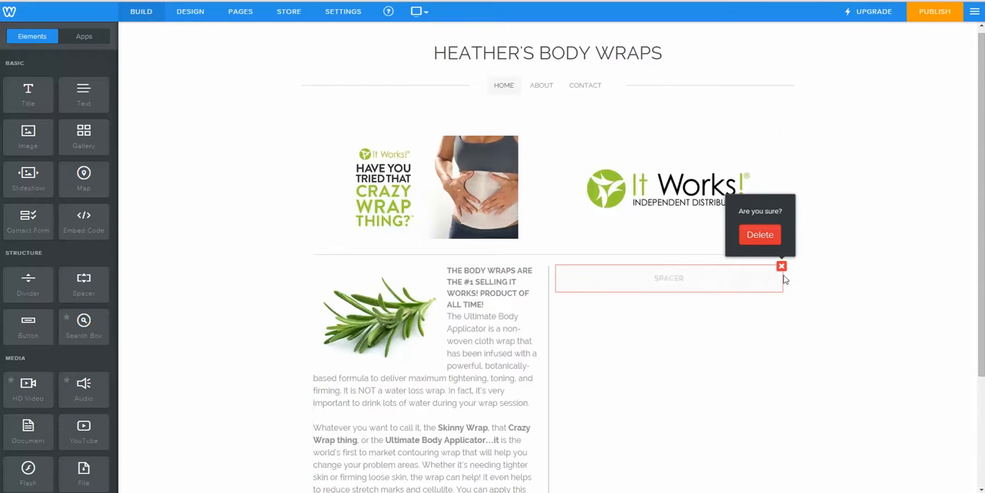
click(760, 235)
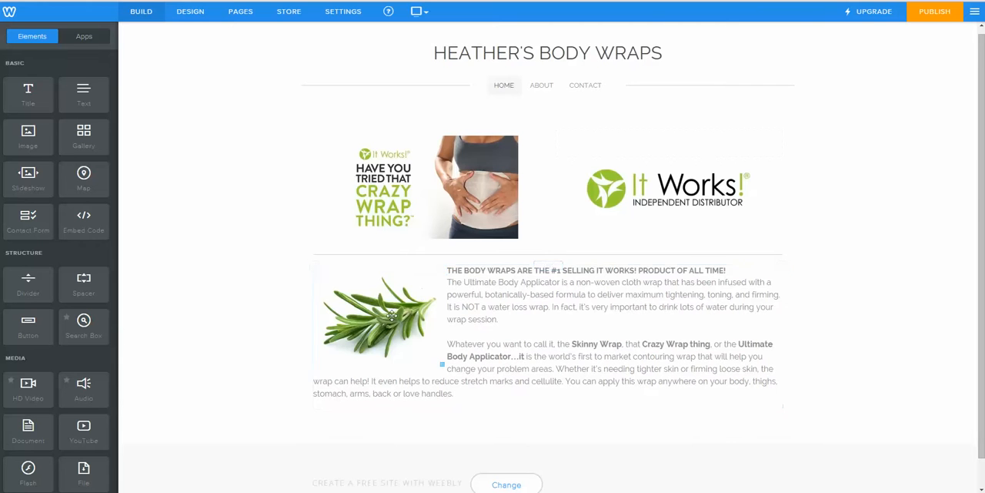
drag(387, 317, 725, 289)
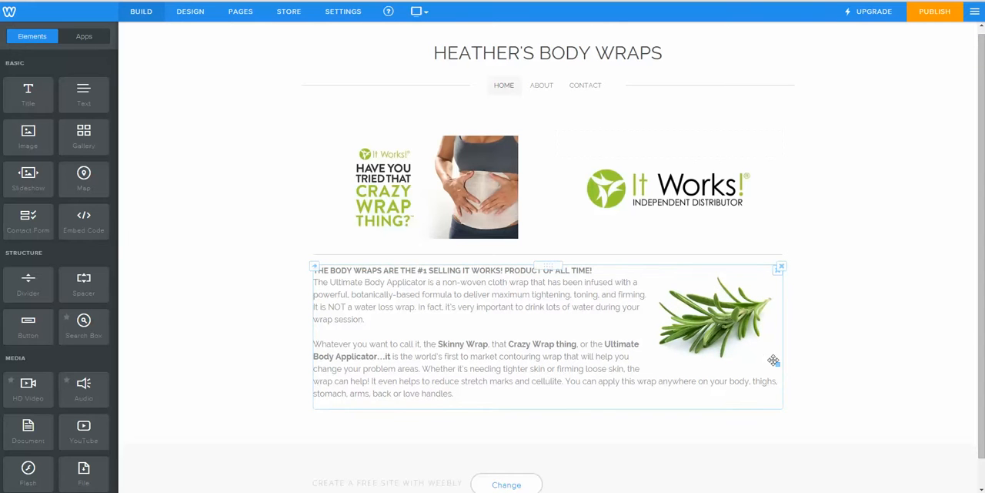
drag(778, 362, 760, 345)
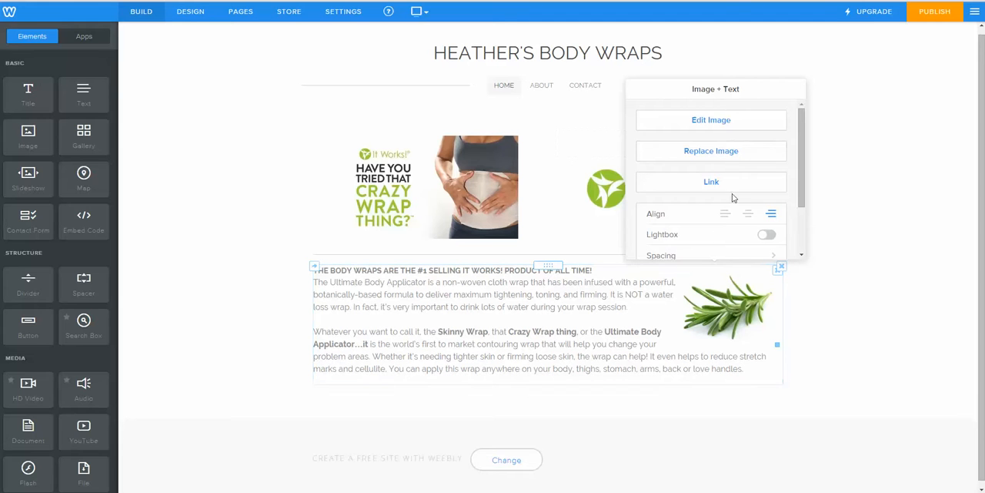
Step: Review the border and border color options in the rosemary picture's advanced settings
scroll(752, 183, down, 2)
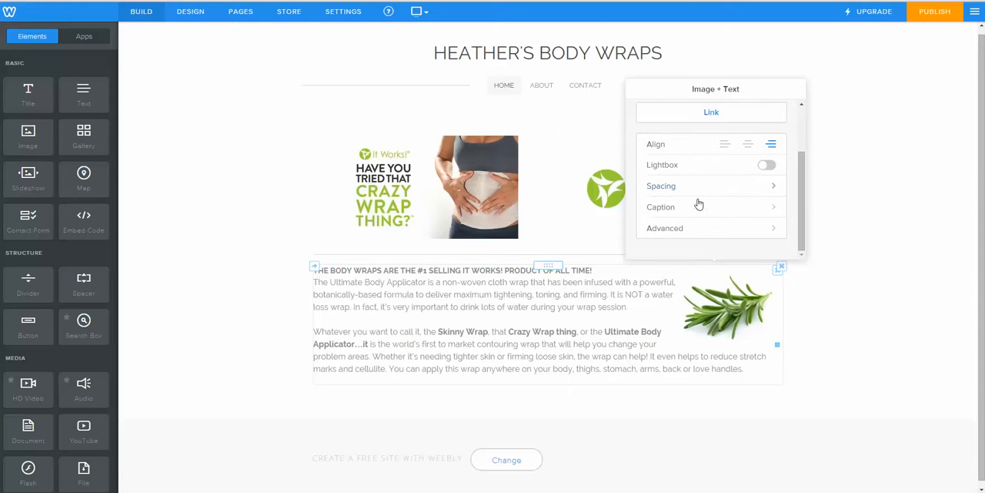
click(703, 233)
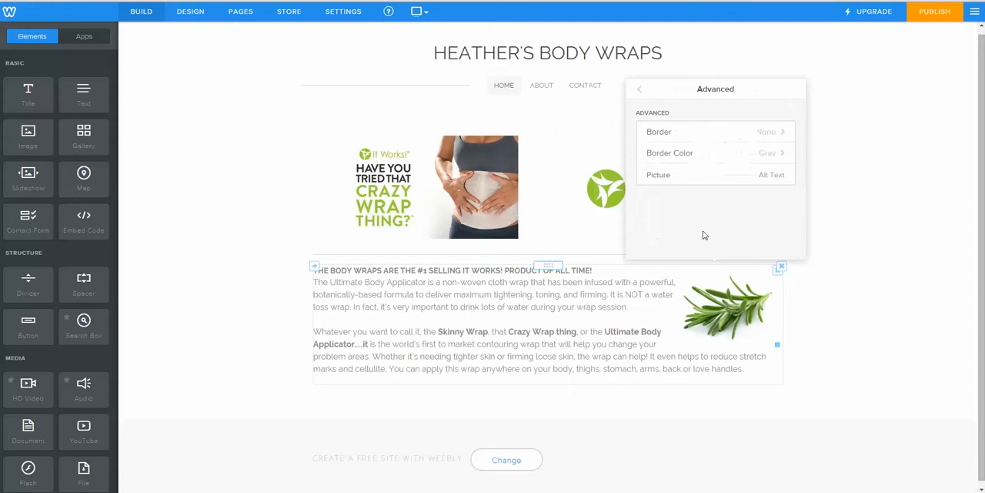
click(726, 158)
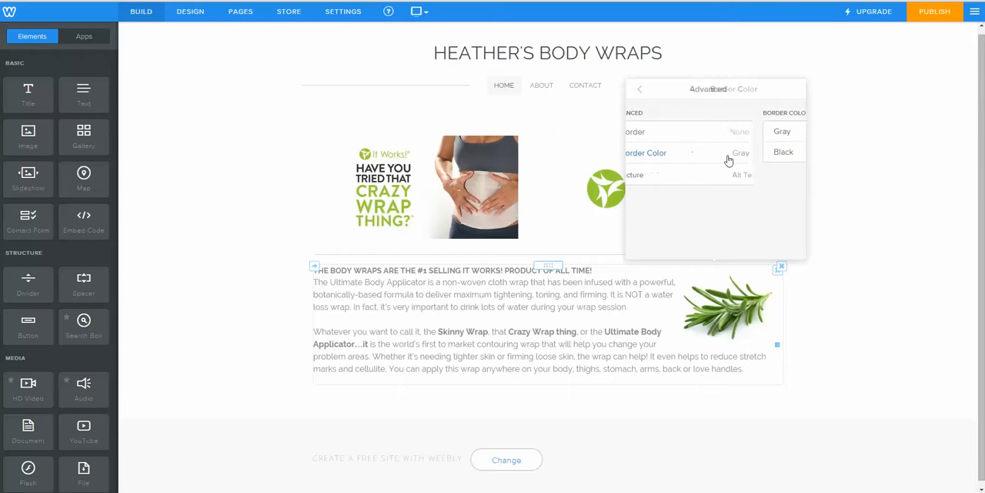
click(641, 91)
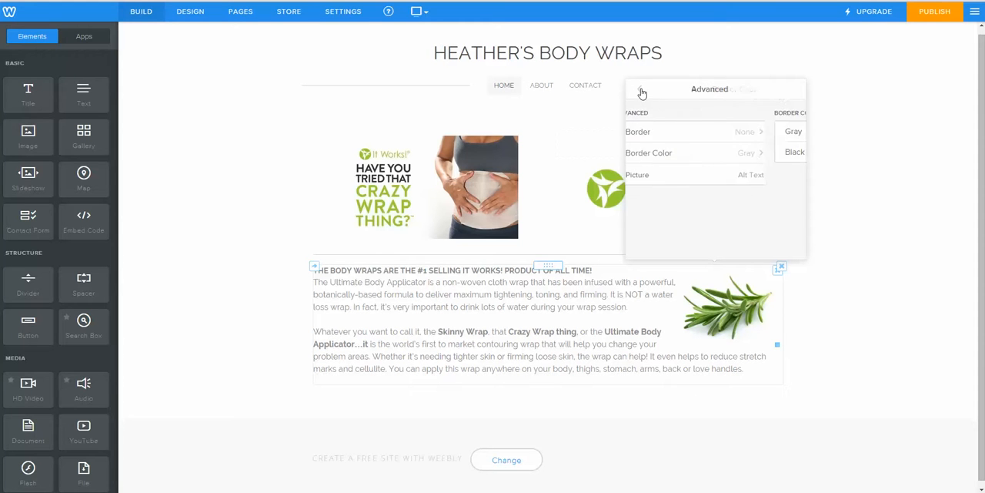
click(717, 136)
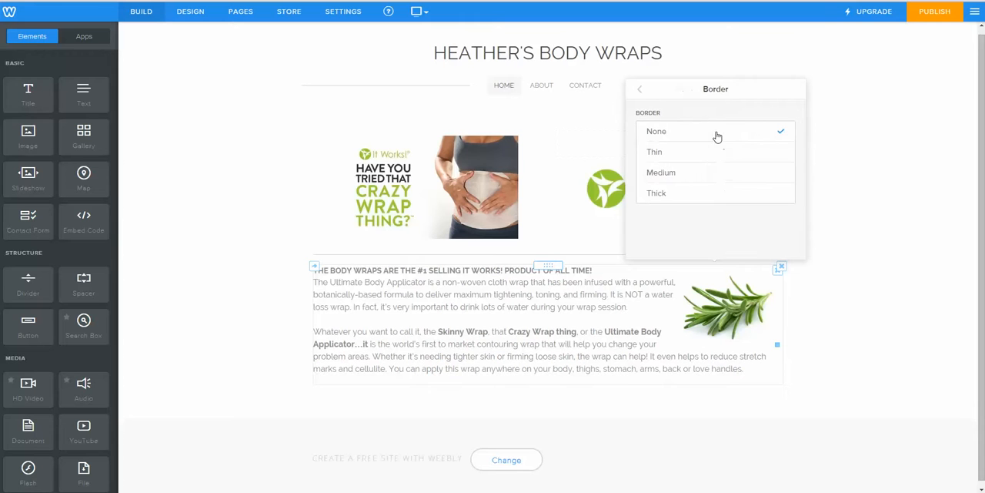
click(639, 92)
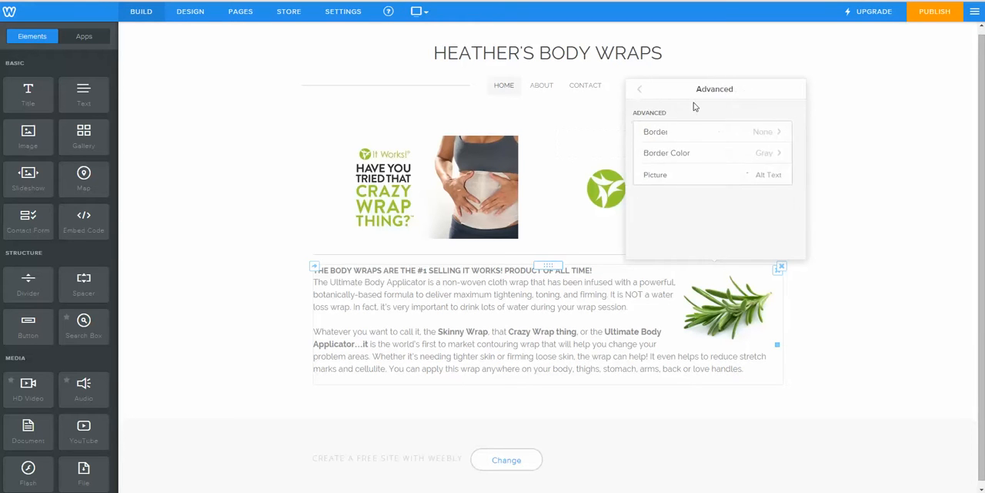
click(636, 94)
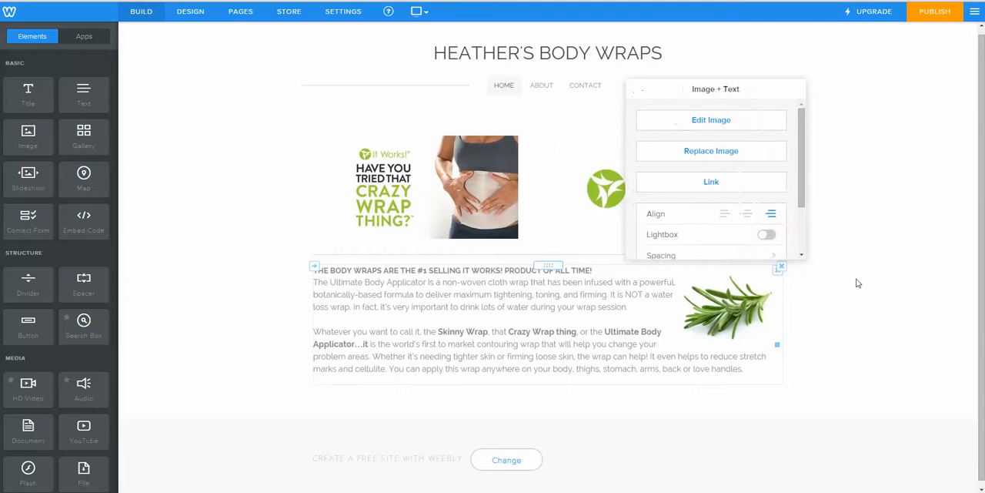
click(859, 284)
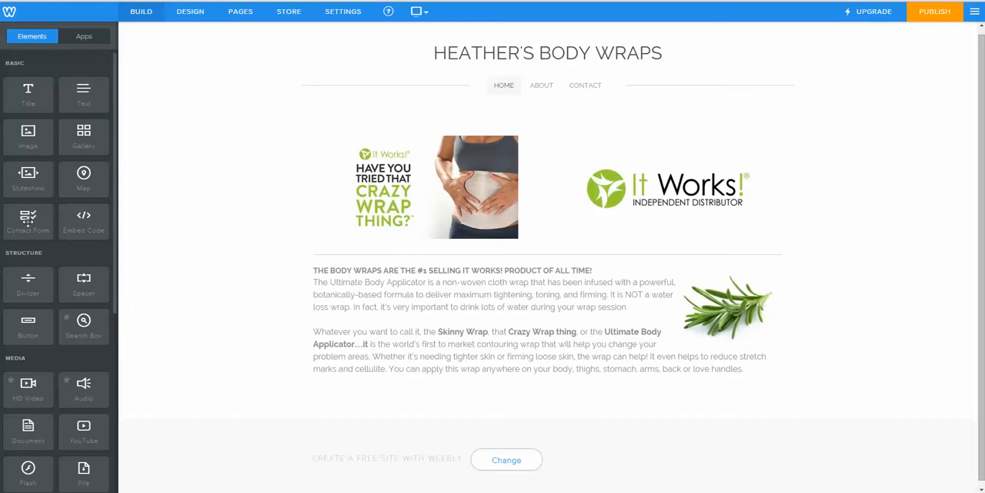
Step: Add a Contact Form element below the body wraps text and title it "Enter my wrap draw!"
drag(28, 221, 362, 408)
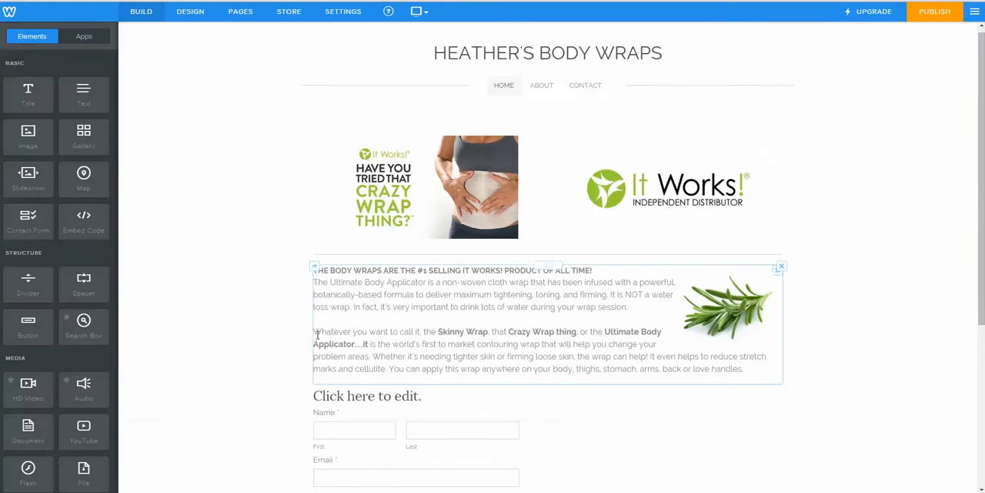
scroll(255, 286, down, 2)
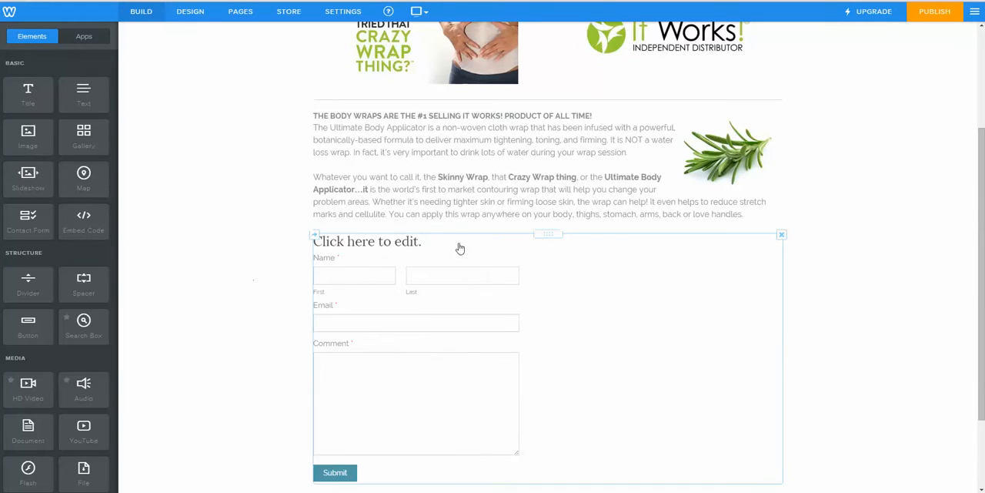
click(426, 255)
click(424, 242)
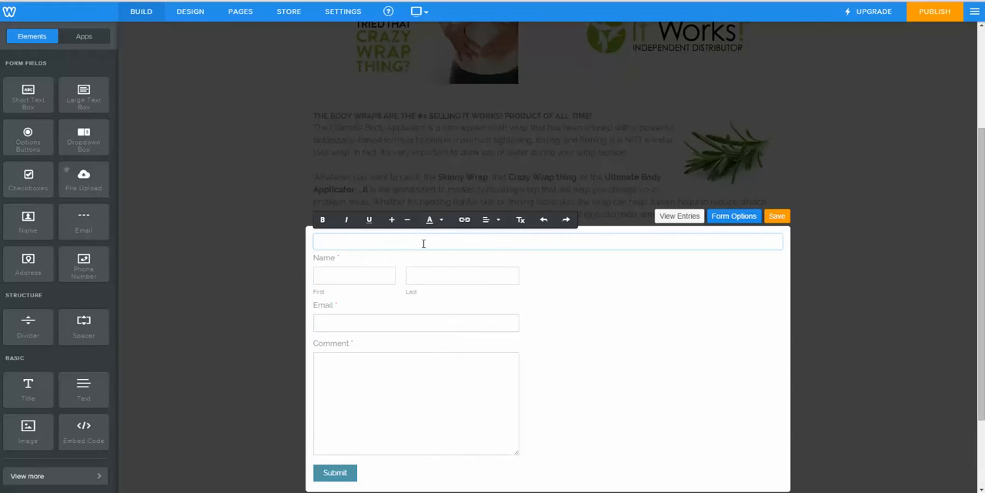
text(Enter my wrap draw!)
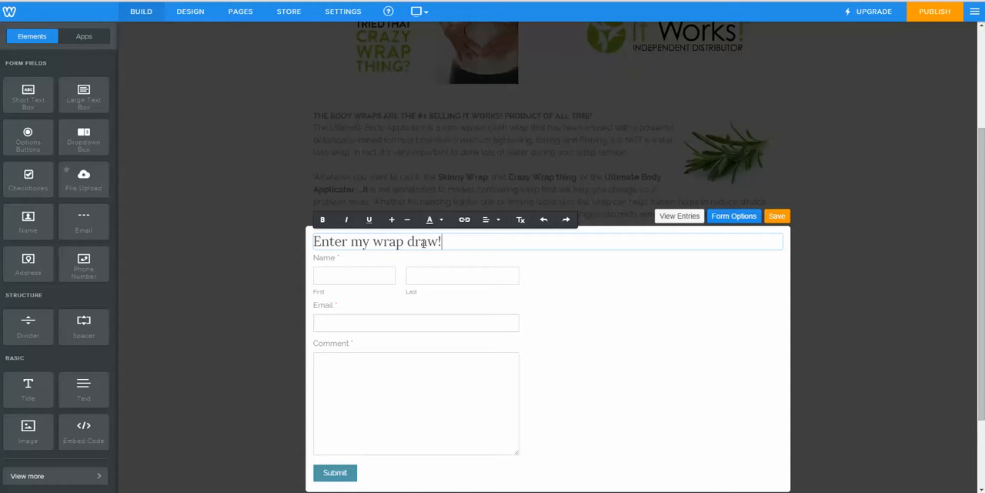
click(602, 343)
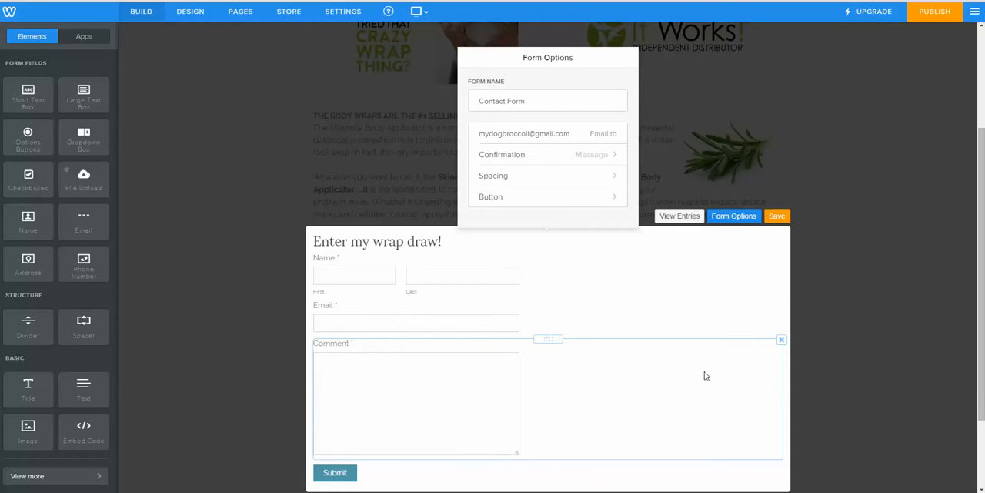
Step: Delete the form's Comment field and add a Phone Number field below the Email field
click(782, 341)
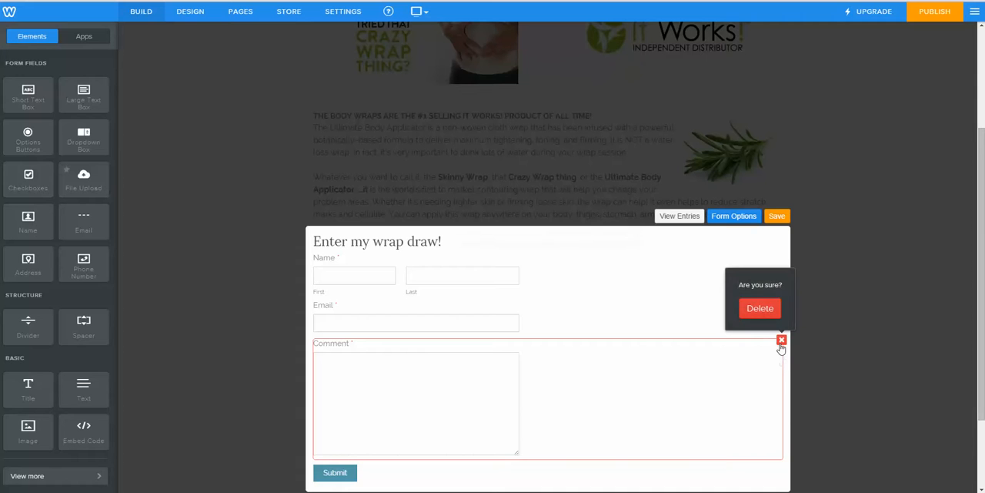
click(760, 308)
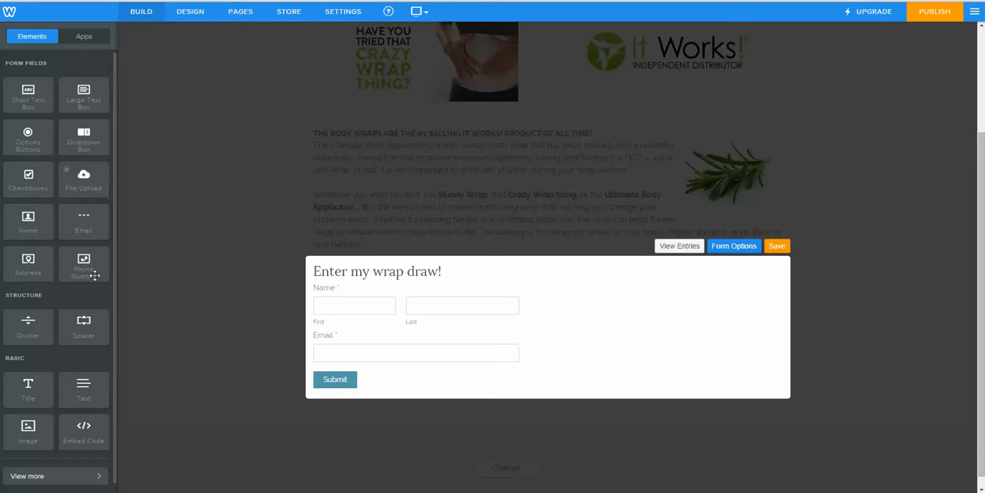
drag(85, 266, 356, 349)
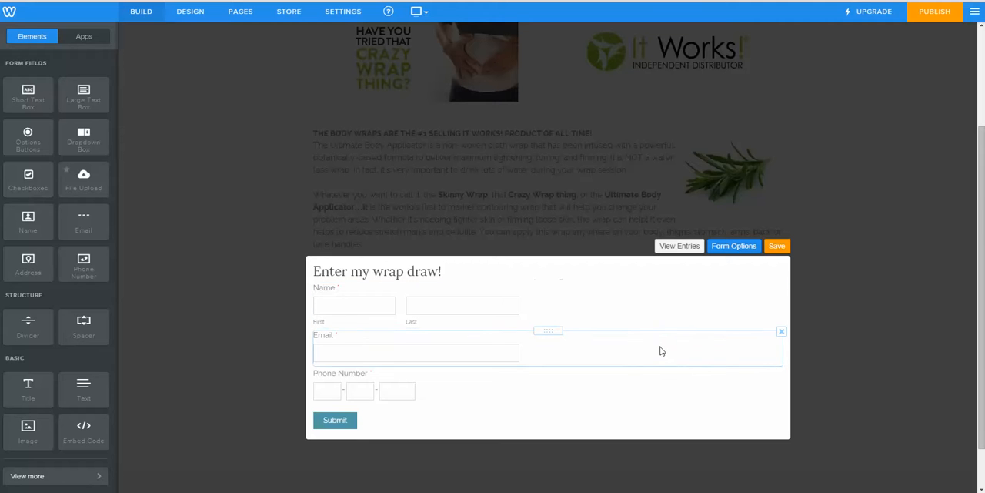
Step: Rename the form "Wrap Draw Entry" in its form options
click(730, 250)
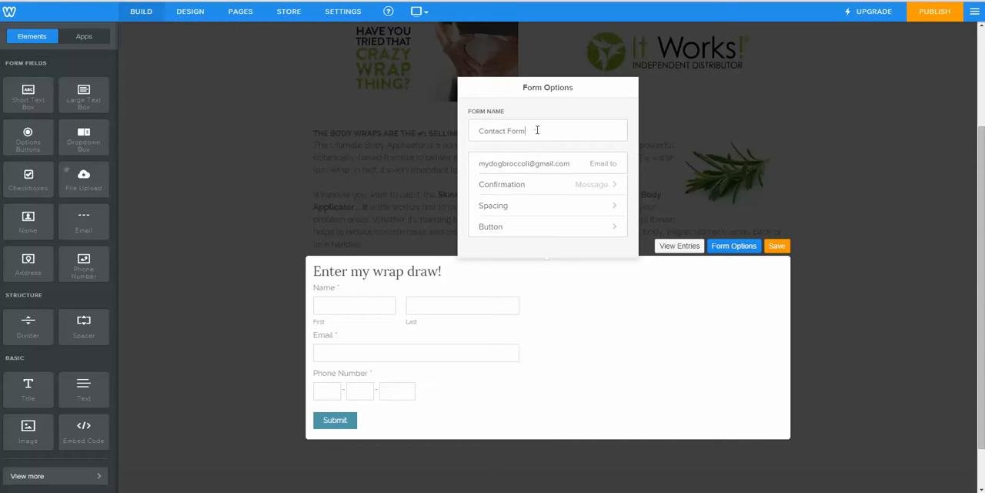
drag(543, 129, 477, 125)
text(Wrap Draw Entry)
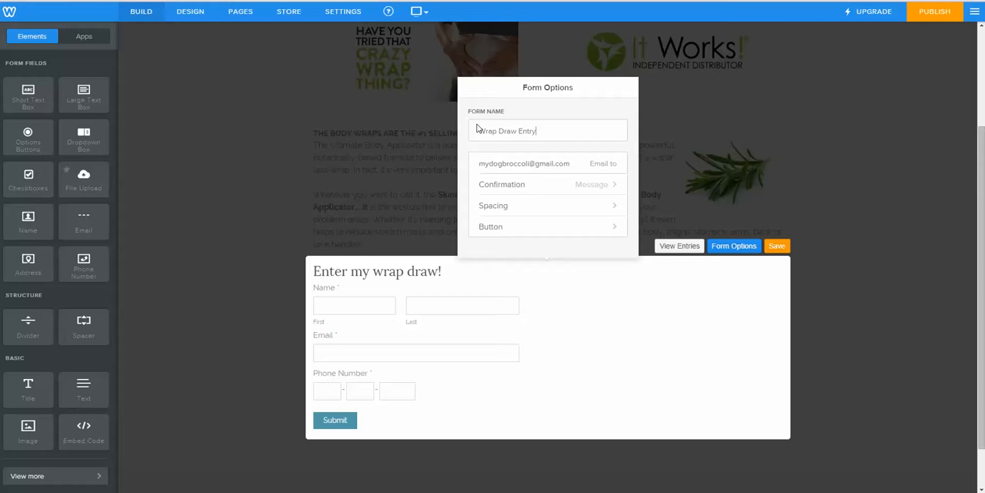
Step: Change the form's submit button text to "Enter Draw" and save the form
click(614, 229)
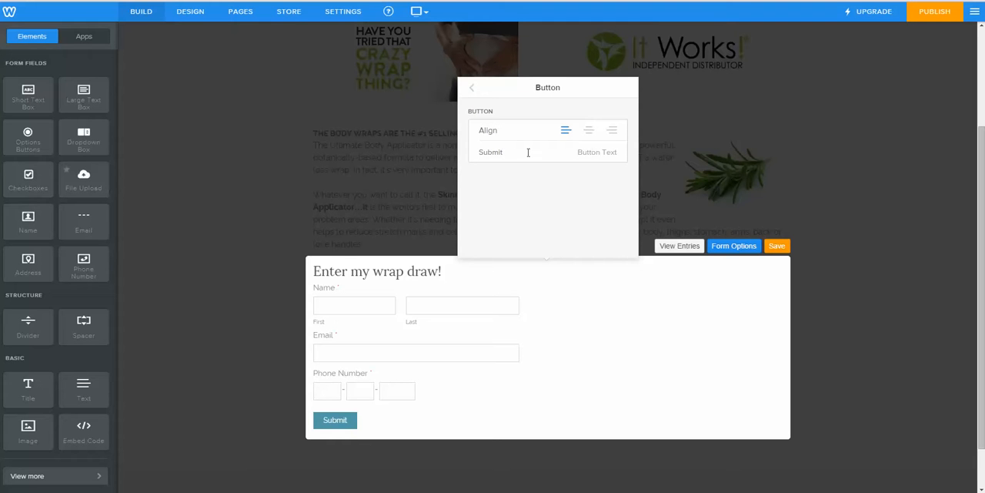
drag(508, 152, 475, 159)
text(Enter Draw)
click(778, 246)
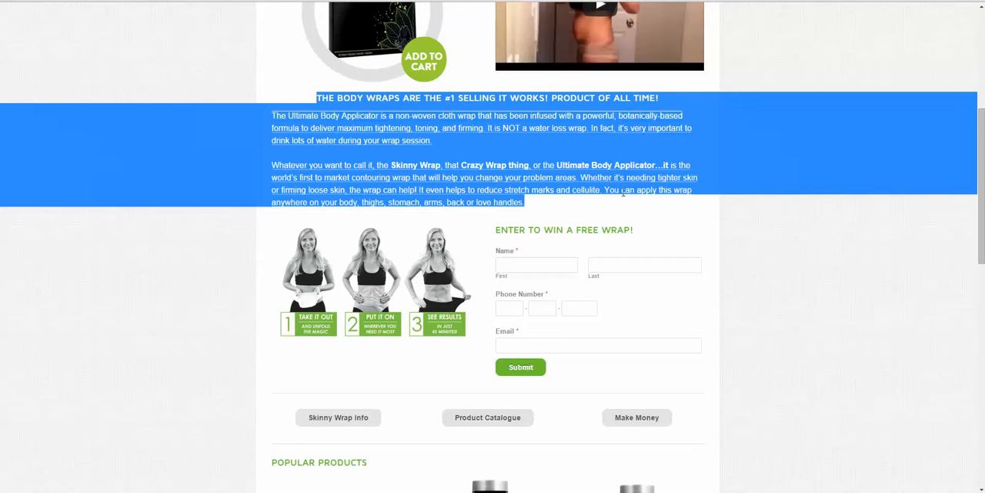
Step: Switch to the example It Works! distributor site and examine its home page layout, entry form, heading colors and product sections
click(843, 307)
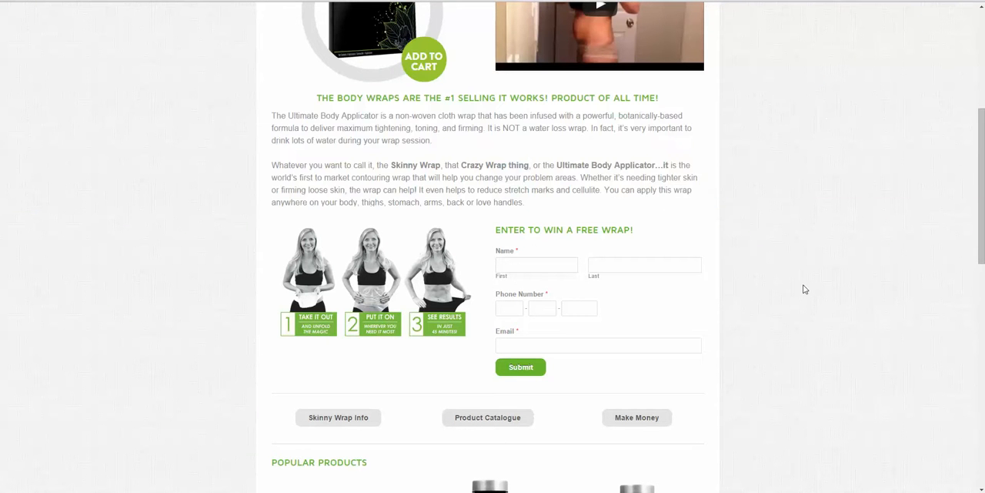
scroll(803, 288, down, 2)
scroll(803, 289, up, 1)
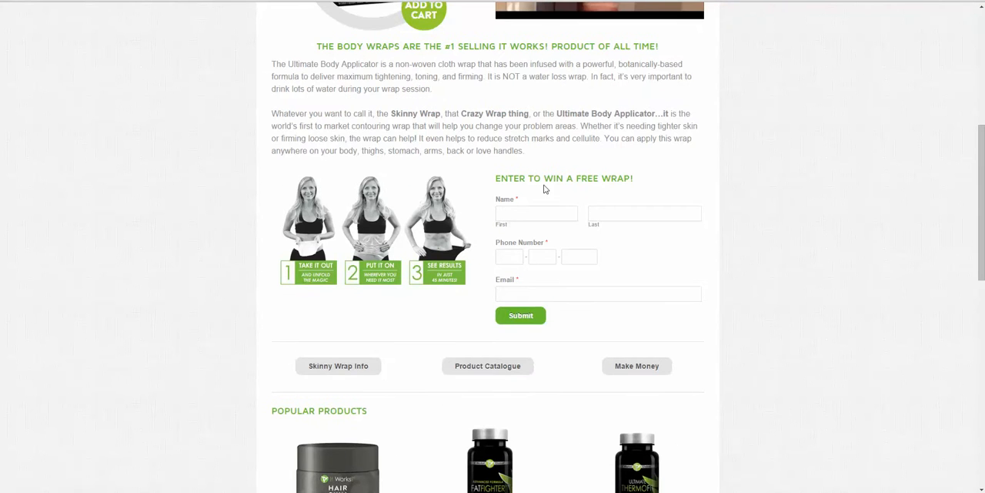
scroll(783, 266, down, 2)
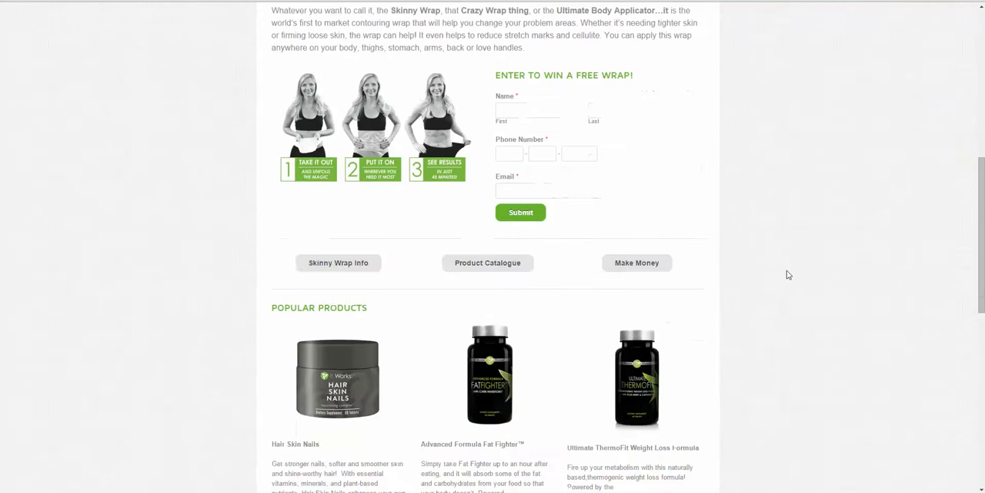
scroll(787, 275, up, 4)
scroll(783, 281, up, 5)
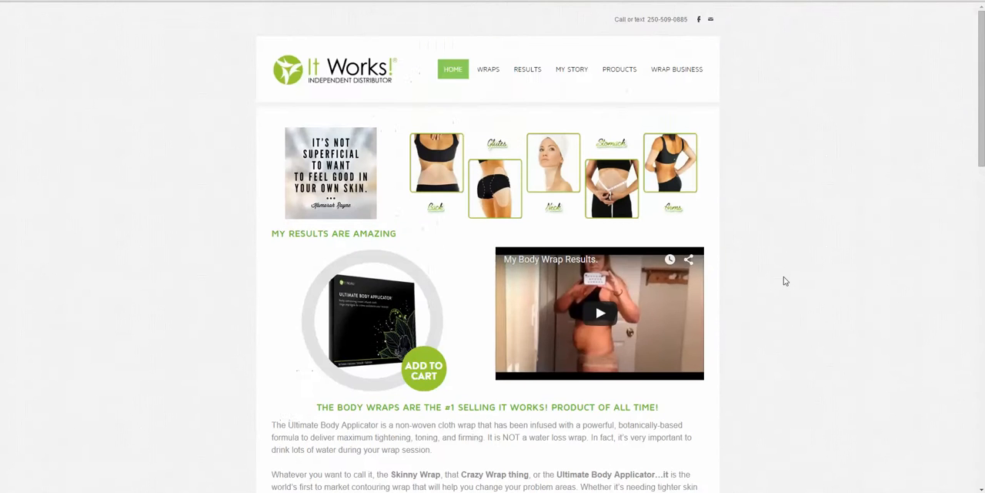
scroll(325, 218, down, 1)
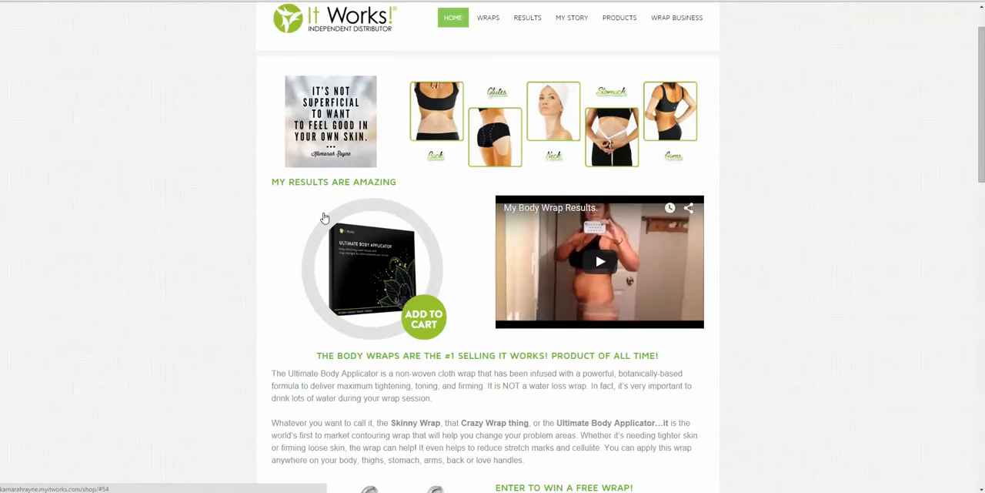
scroll(325, 218, down, 4)
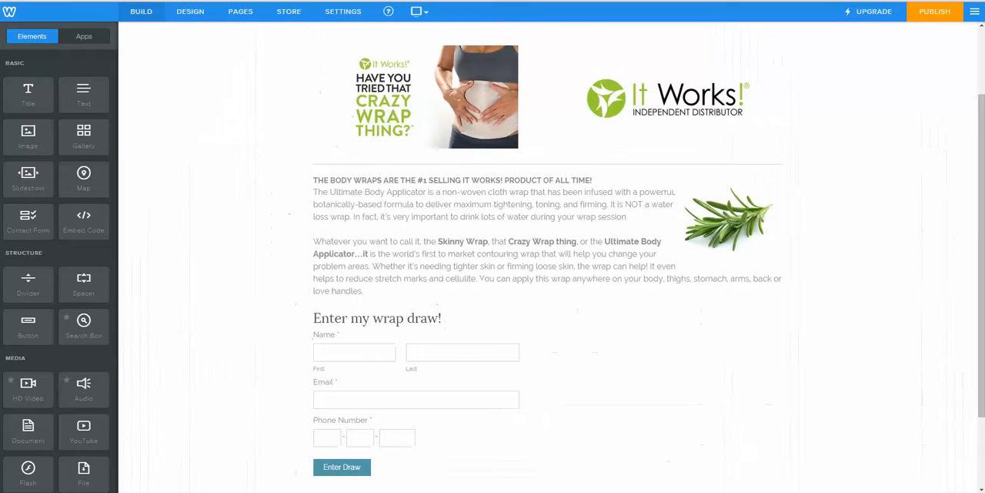
Step: Return to the Weebly editor and color the bold sentence "THE BODY WRAPS ARE THE #1 SELLING IT WORKS! PRODUCT OF ALL TIME!" green
click(607, 181)
drag(591, 181, 315, 180)
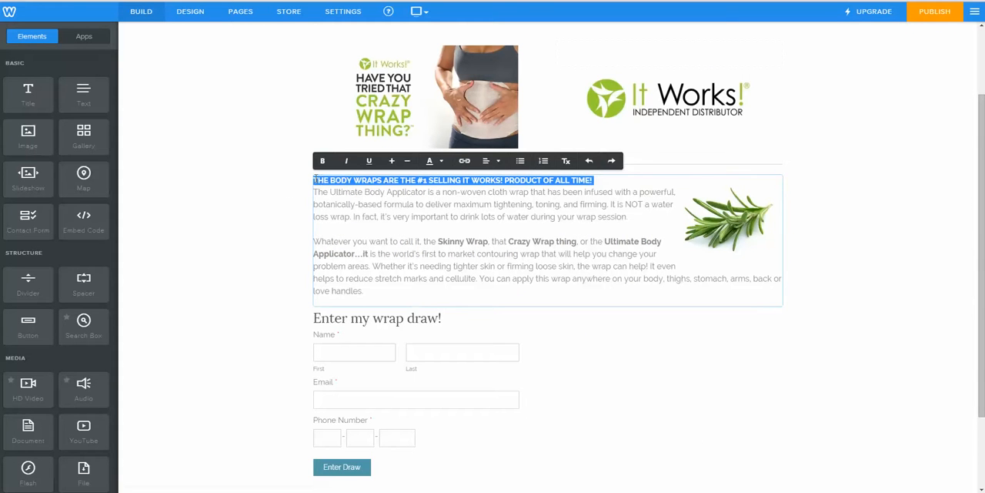
click(441, 162)
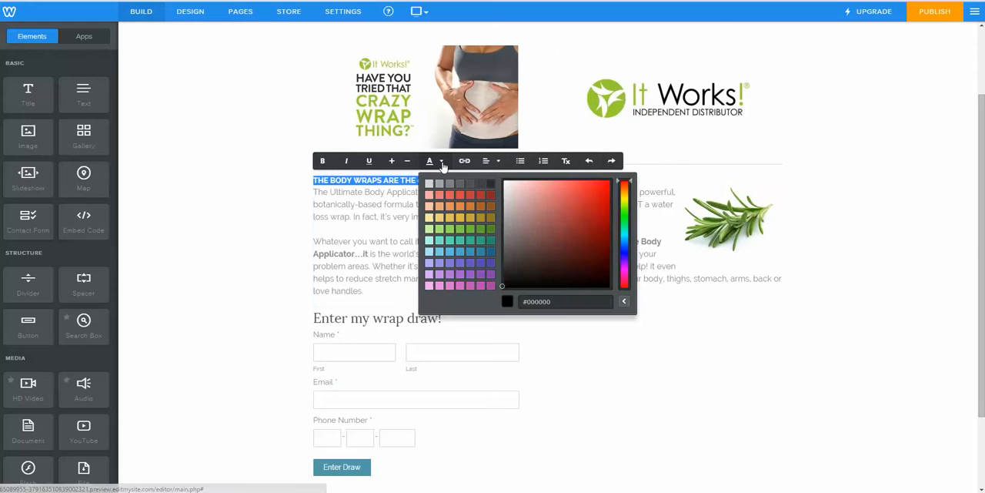
click(460, 235)
click(230, 224)
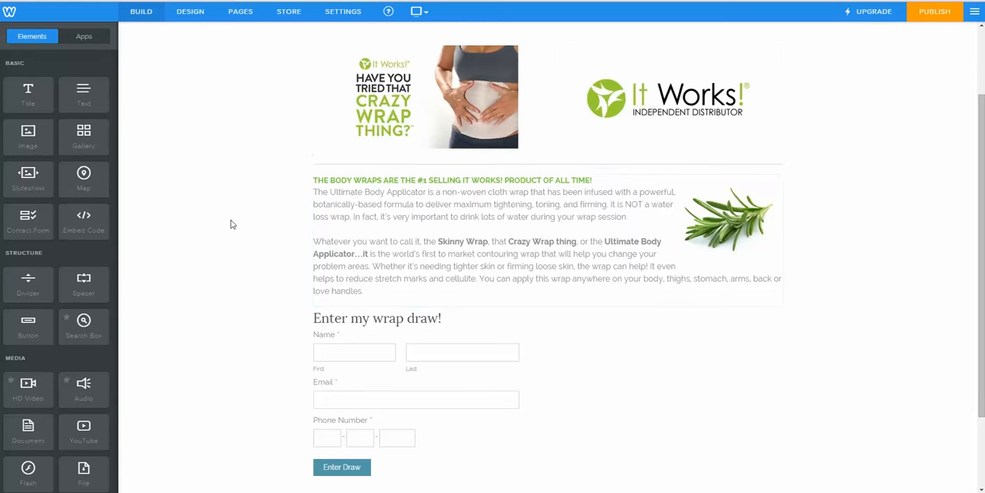
Step: Recolor the same bold sentence above "The Ultimate Body Applicator" with a slightly darker green swatch
drag(596, 180, 312, 178)
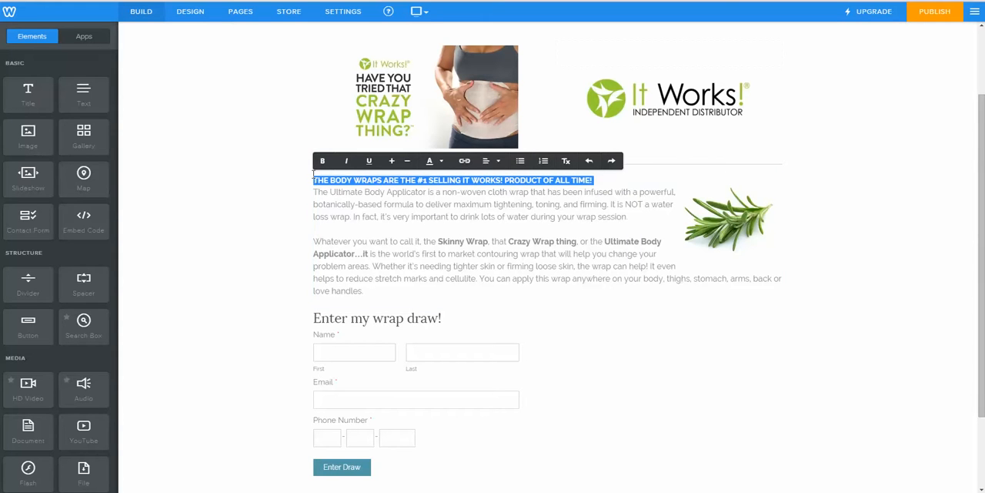
click(433, 161)
click(469, 233)
Step: Reduce the text size of the entry form's "Enter my wrap draw!" heading by one size
click(634, 361)
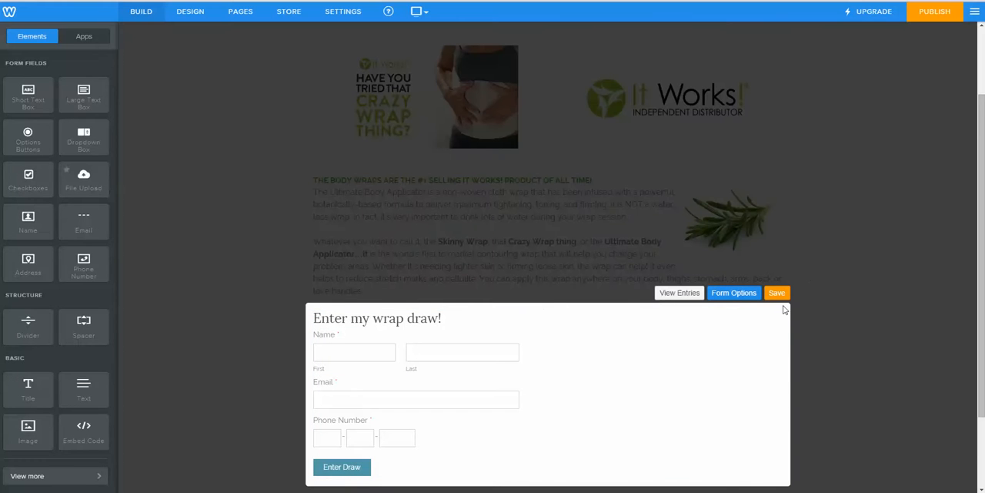
click(777, 293)
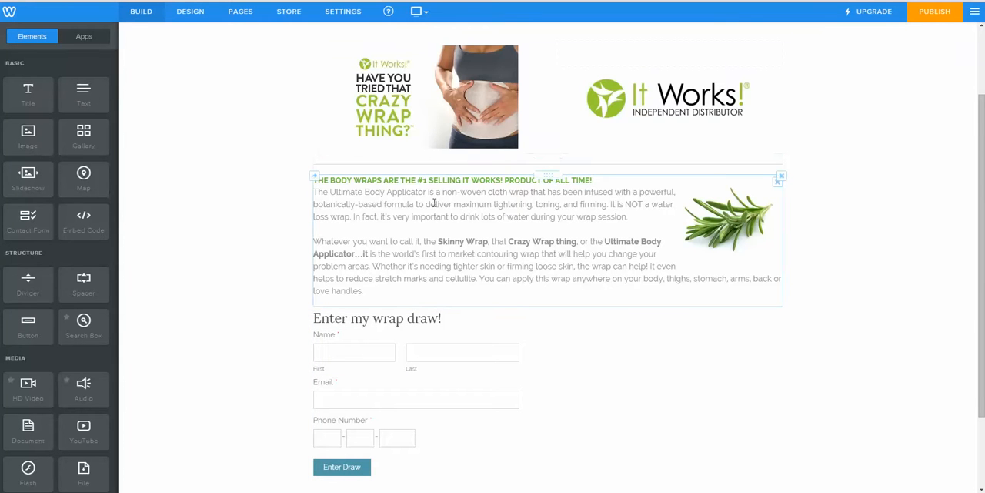
click(440, 323)
drag(445, 319, 318, 317)
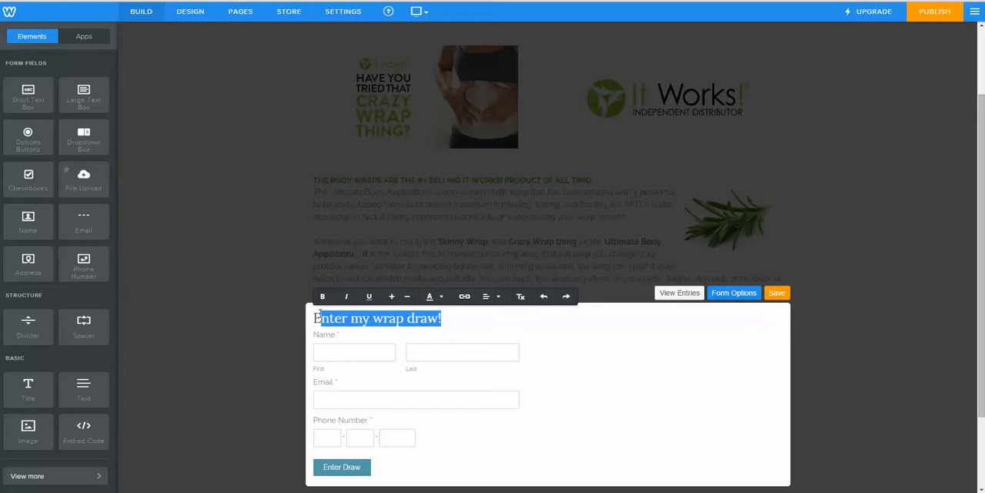
drag(313, 318, 444, 320)
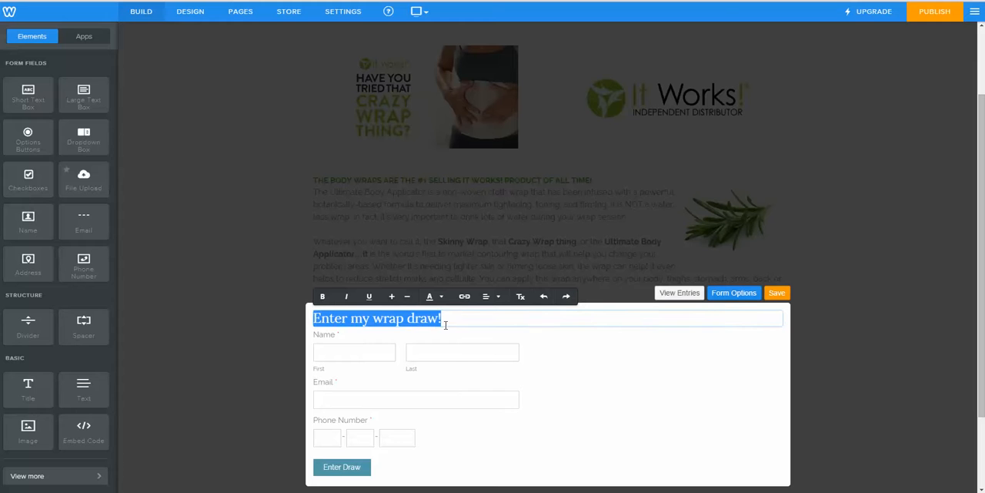
click(407, 297)
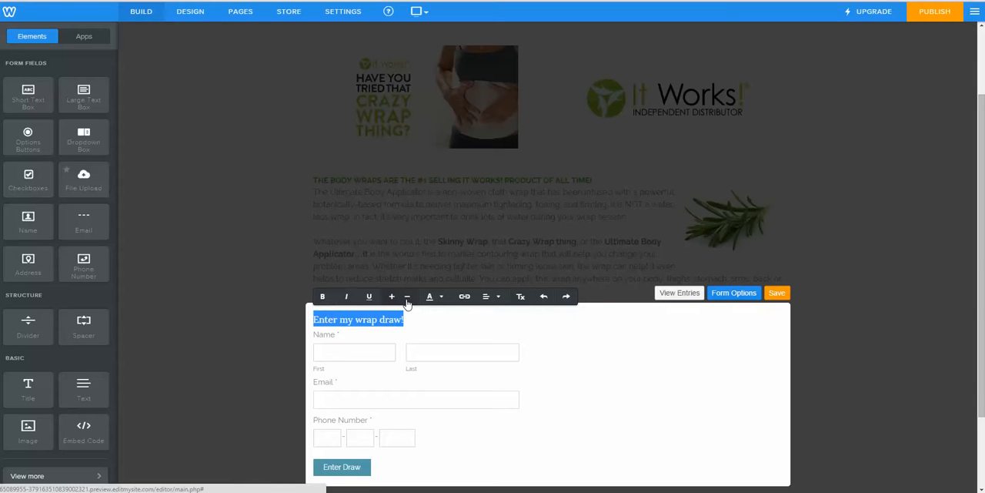
click(391, 298)
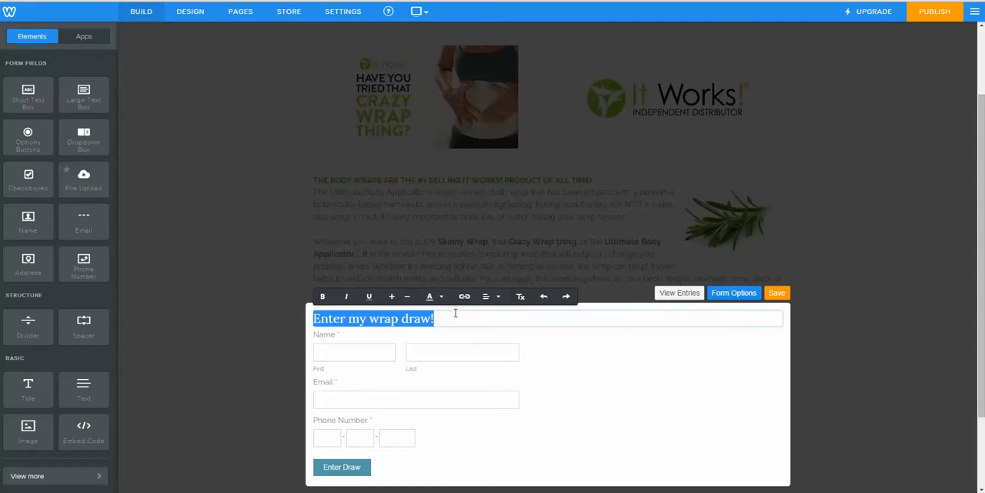
click(409, 297)
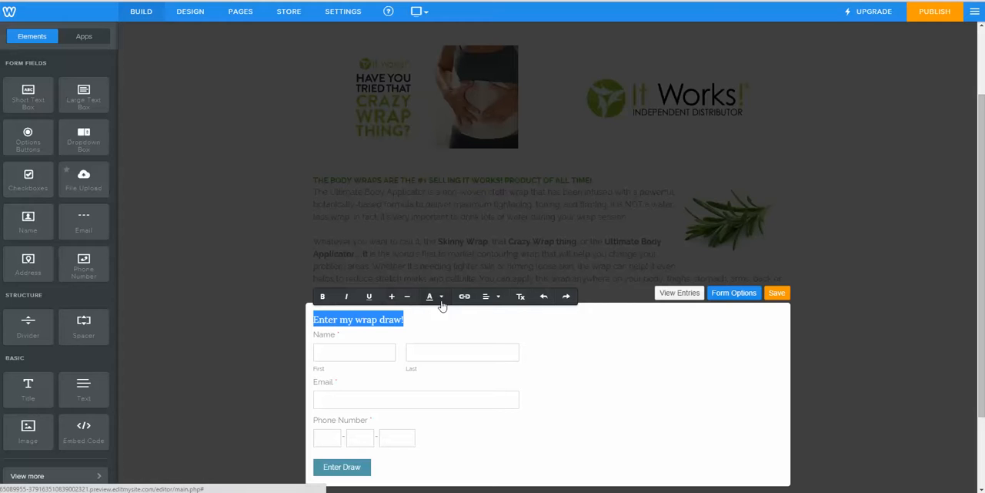
Step: Color the "Enter my wrap draw!" heading the same green as the body wraps sentence and save the form
click(440, 297)
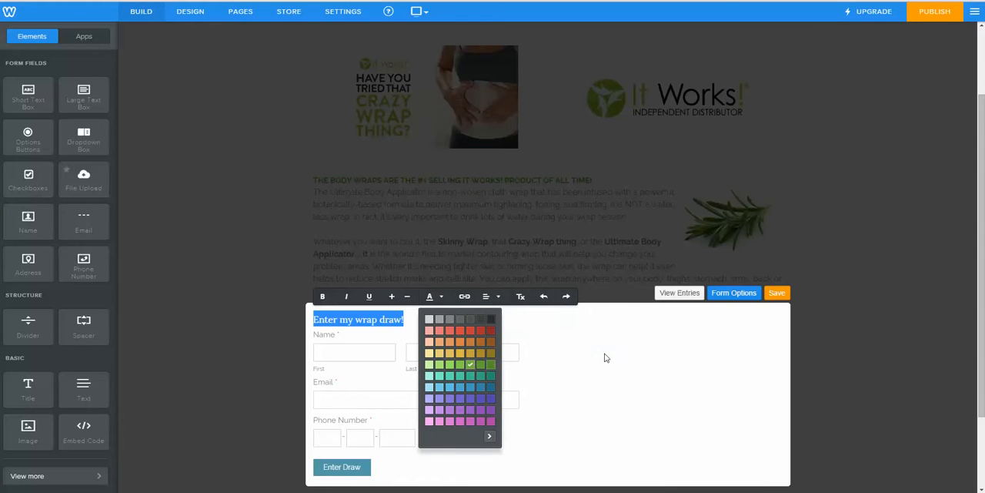
click(649, 389)
click(633, 438)
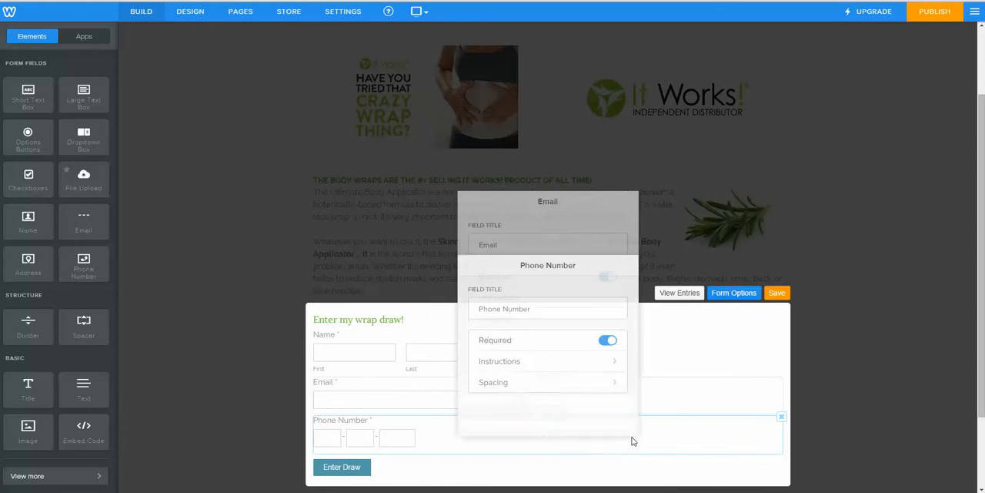
click(776, 294)
scroll(907, 251, up, 2)
scroll(906, 252, down, 3)
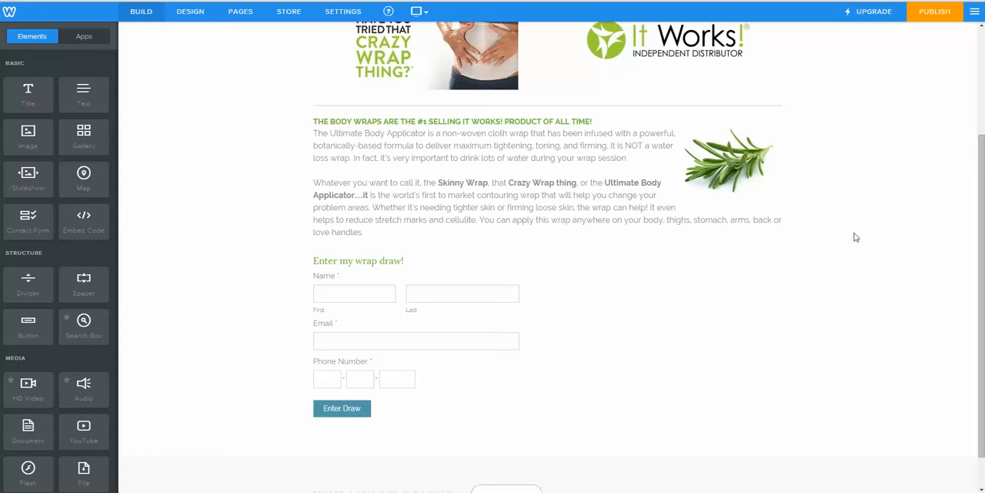
scroll(630, 365, up, 2)
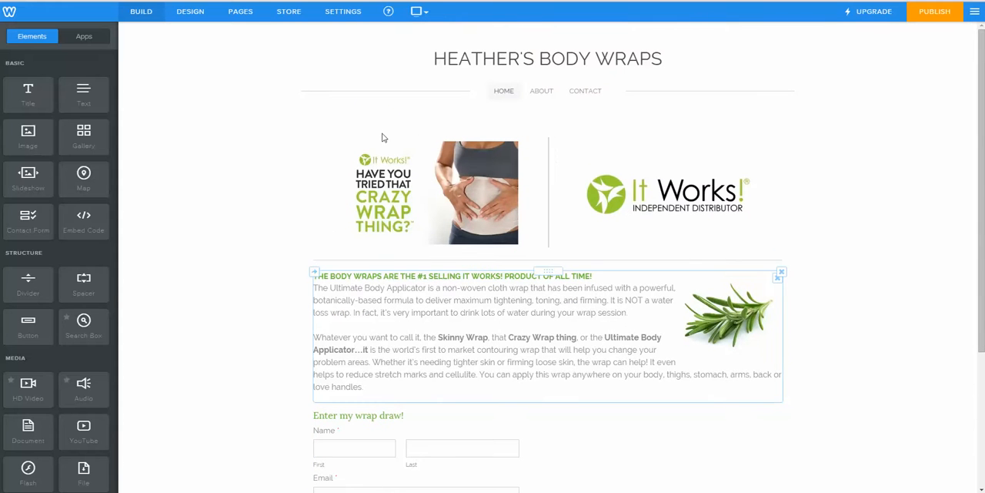
Step: Delete the About and Contact pages from the site
click(234, 17)
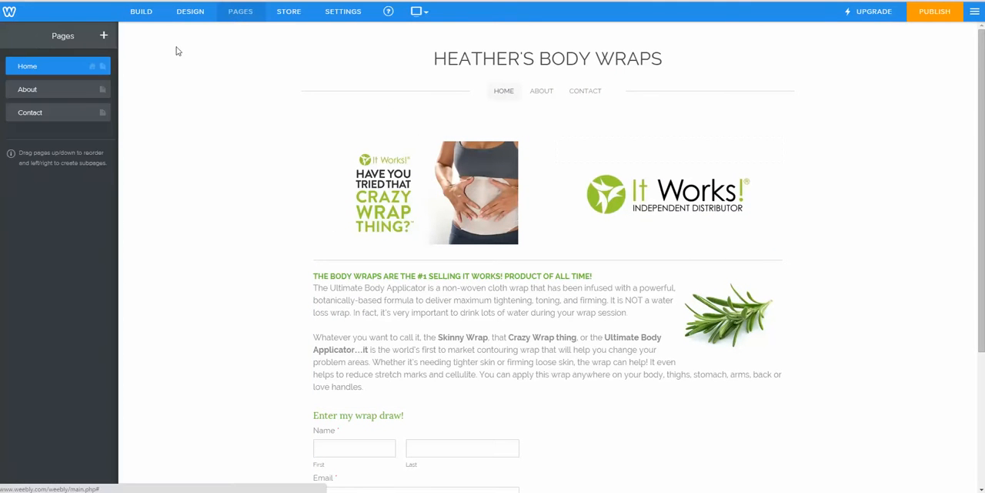
click(56, 94)
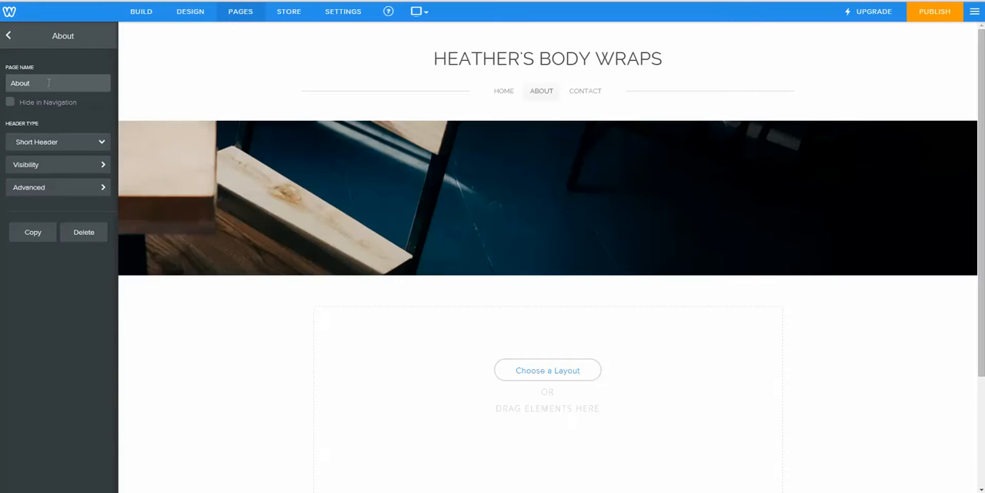
click(81, 238)
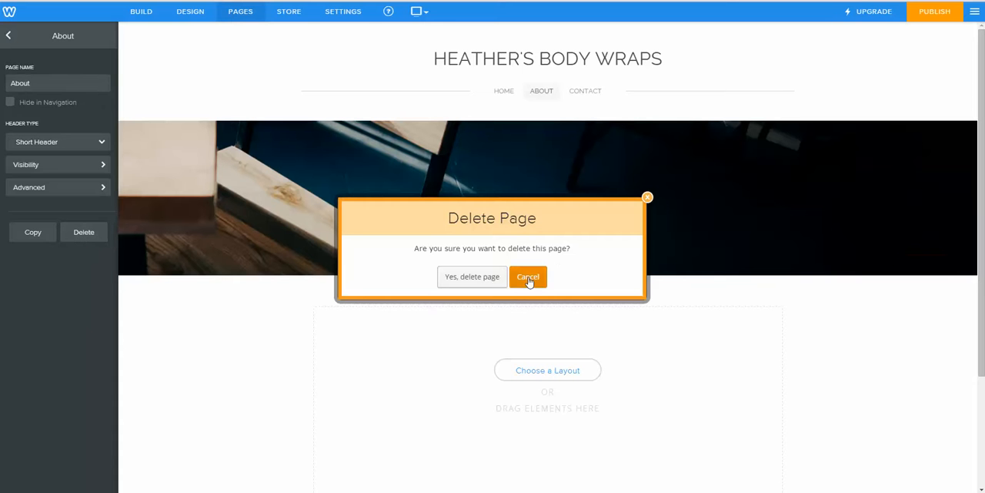
click(461, 279)
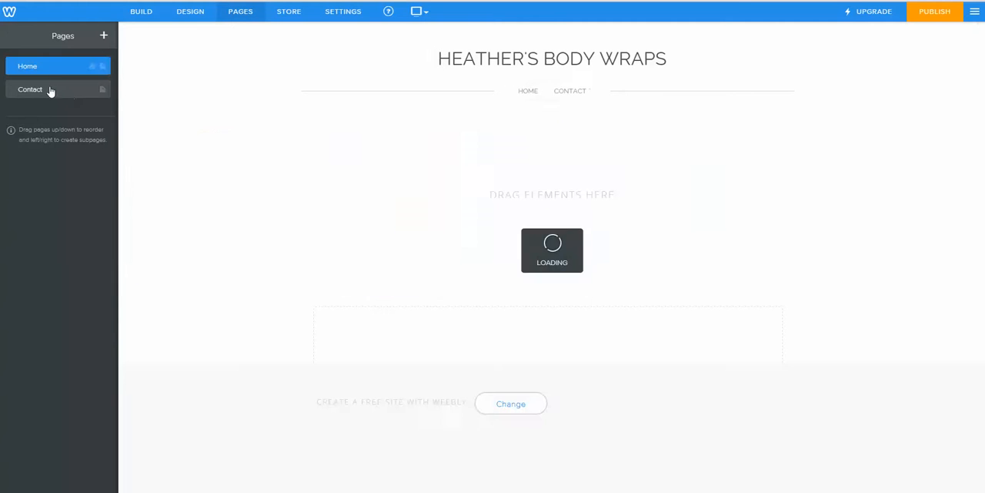
click(48, 91)
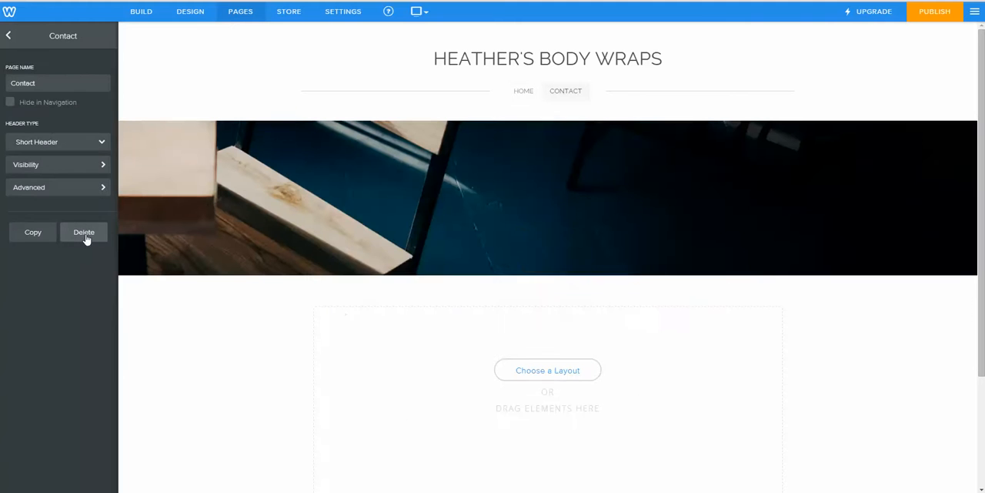
click(84, 233)
click(462, 277)
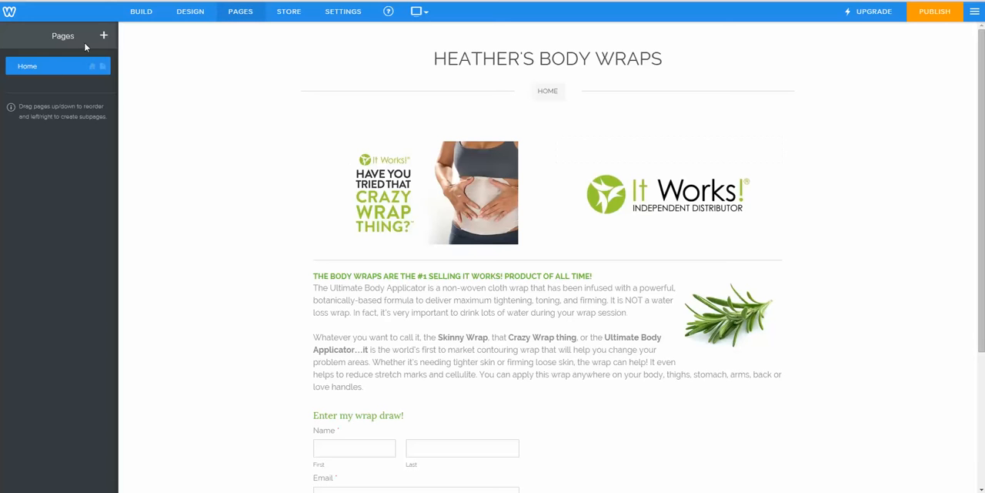
Step: Add a standard page named "Results" and set its header type to No Header
click(104, 38)
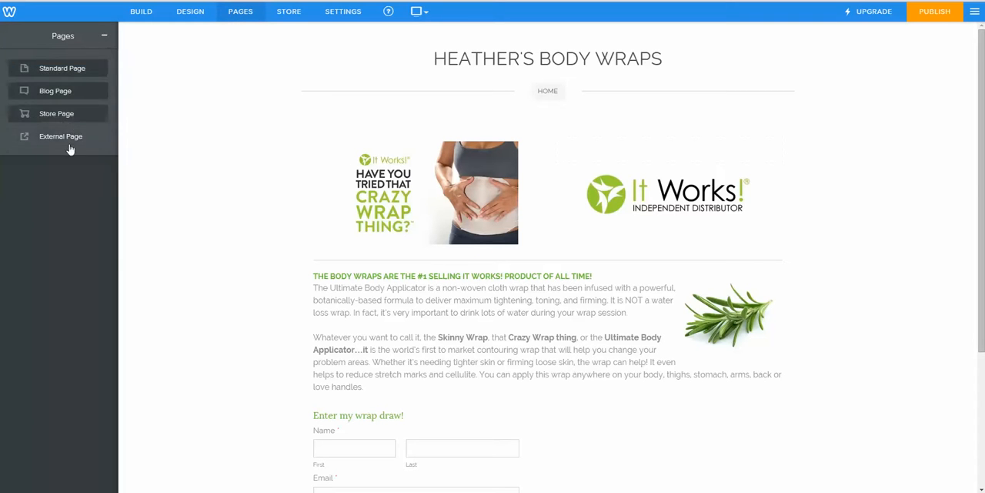
click(74, 74)
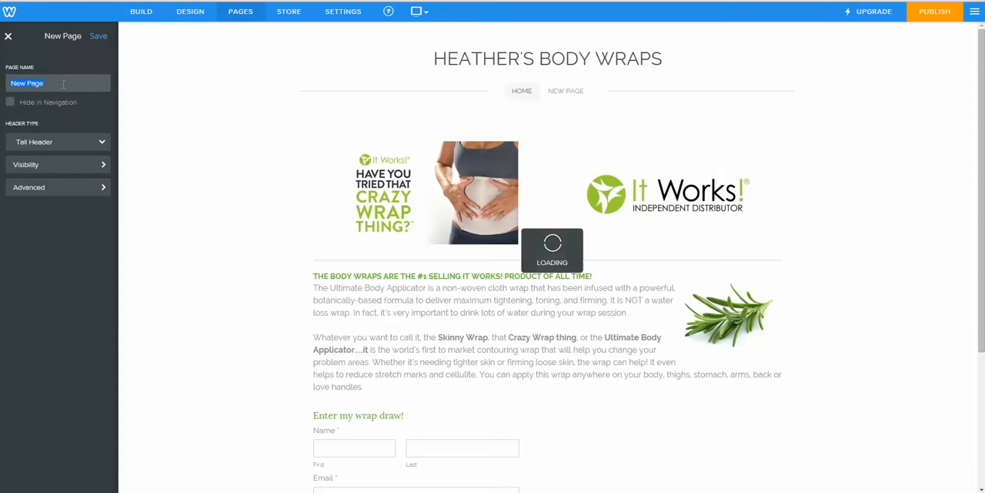
text(Results)
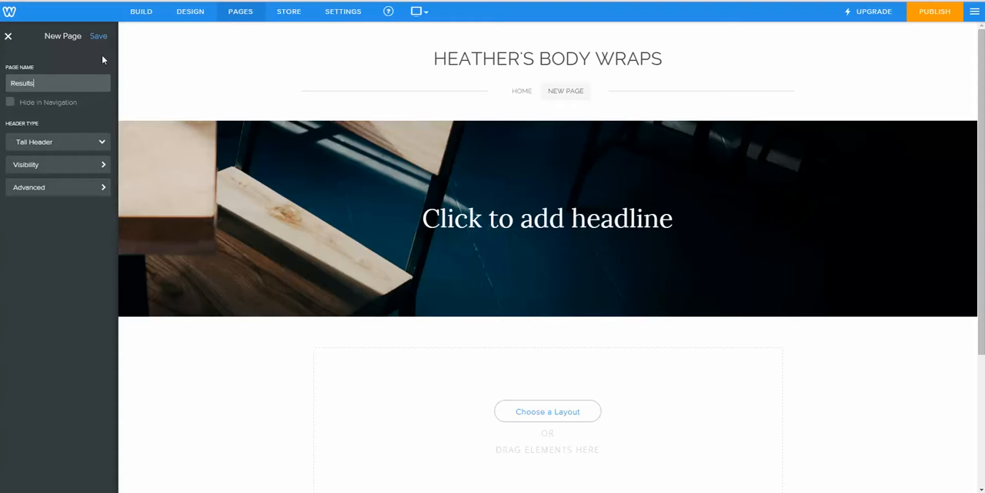
click(57, 150)
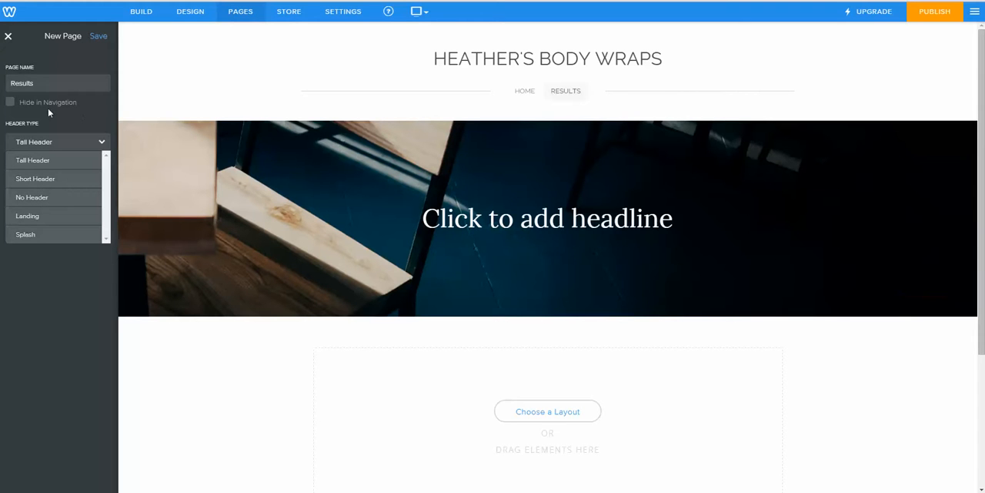
click(54, 199)
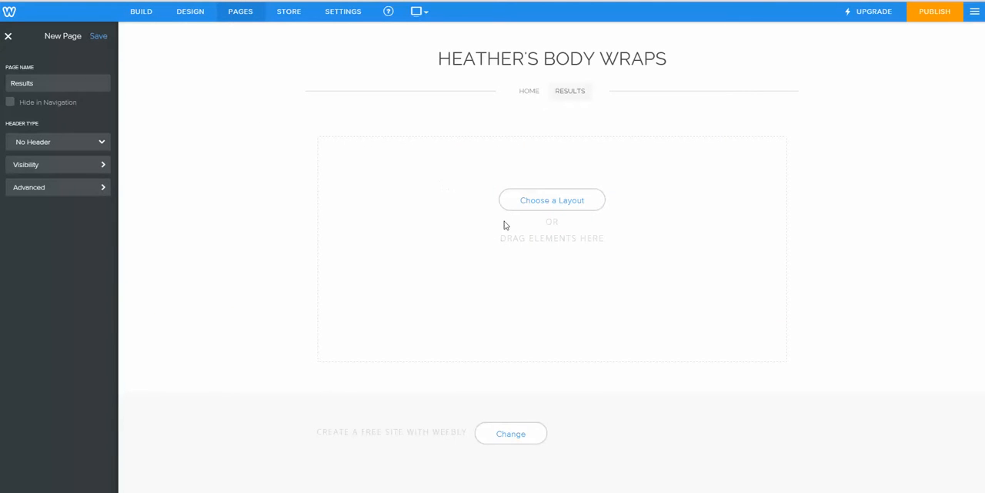
Step: Add a gallery to the Results page and upload the nine It Works! images, through men1, from the "Before and Afters" folder
click(143, 12)
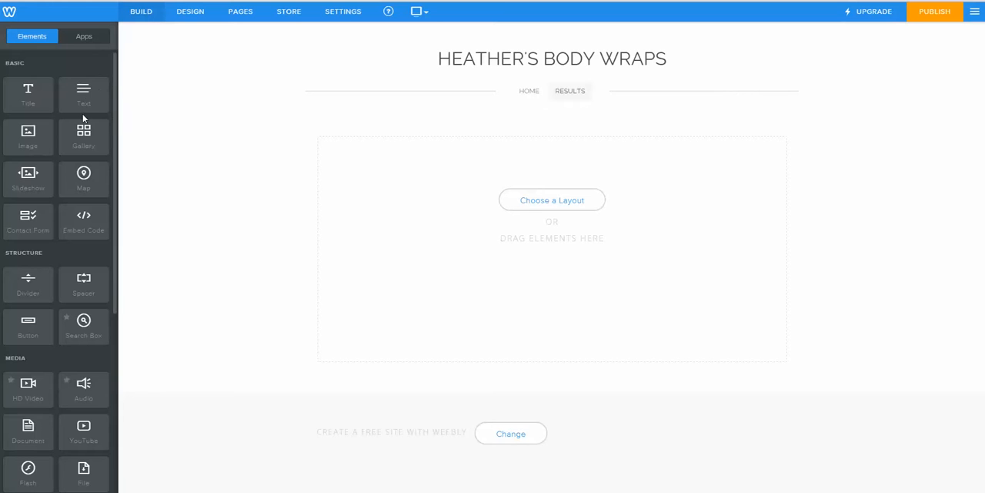
drag(80, 137, 448, 173)
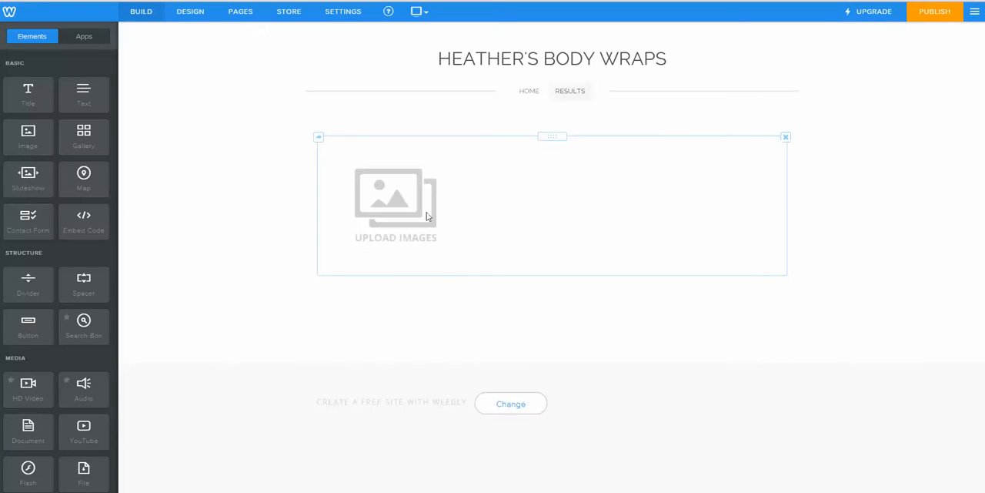
click(398, 221)
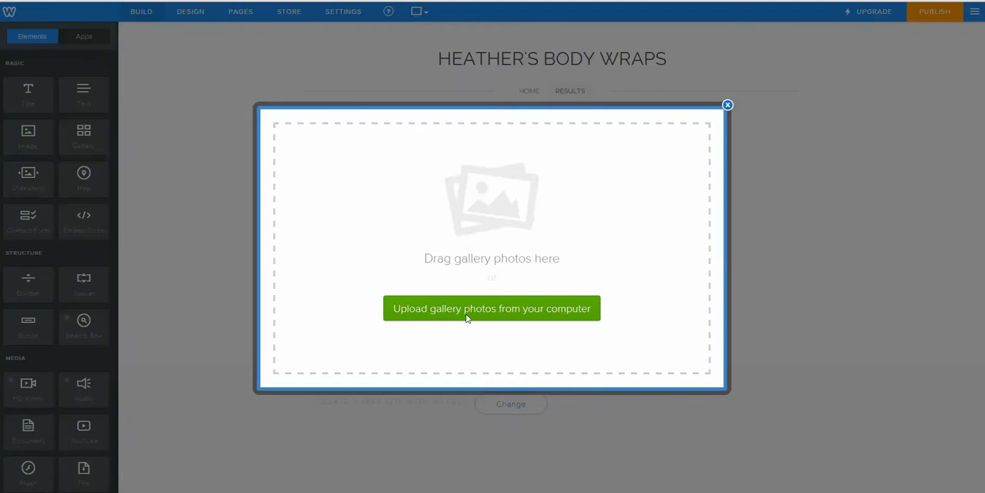
click(467, 316)
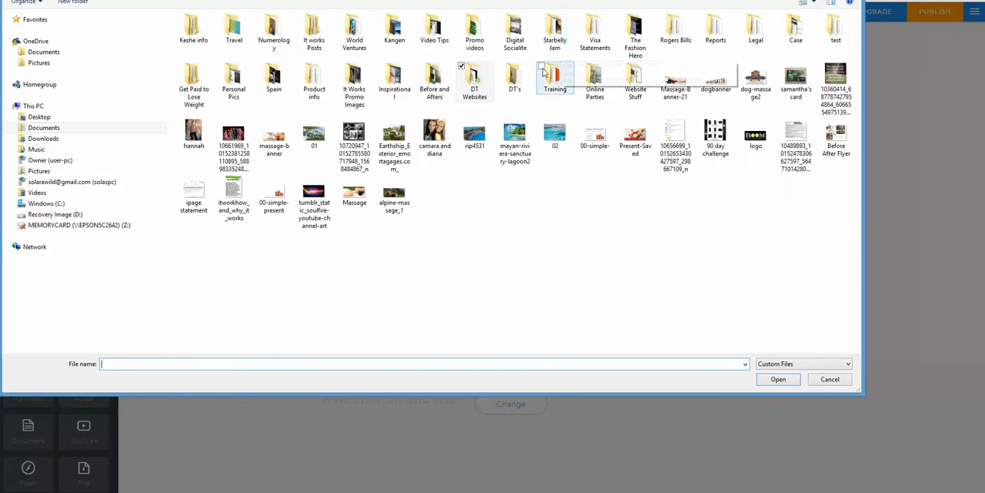
double_click(431, 83)
scroll(529, 132, down, 1)
scroll(530, 132, down, 10)
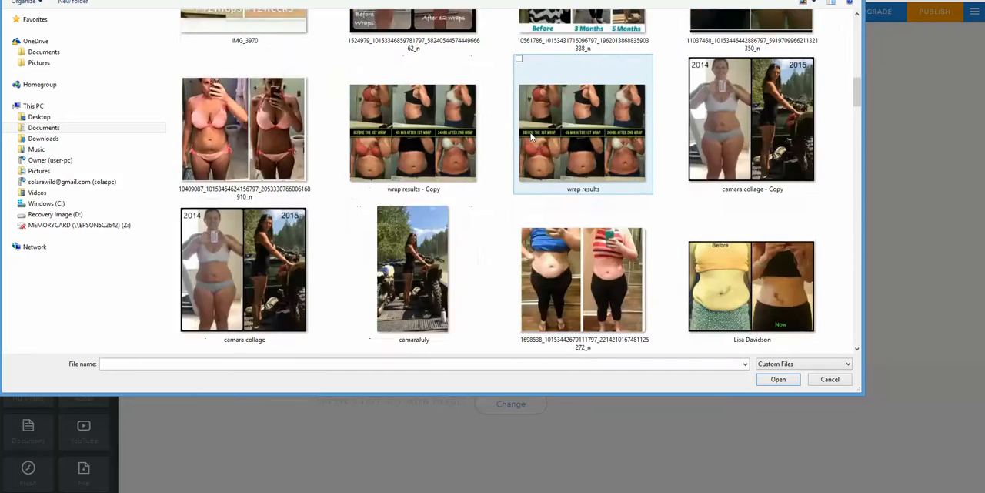
scroll(530, 133, up, 4)
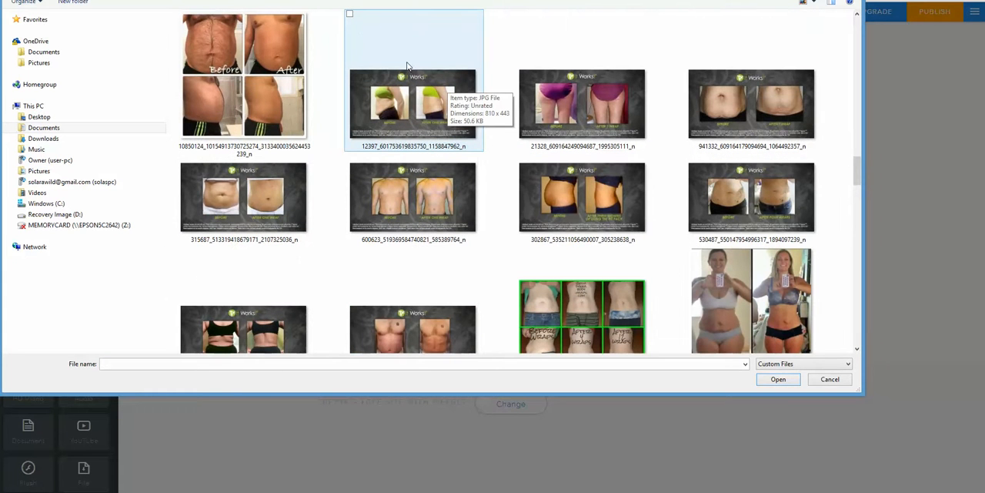
click(408, 67)
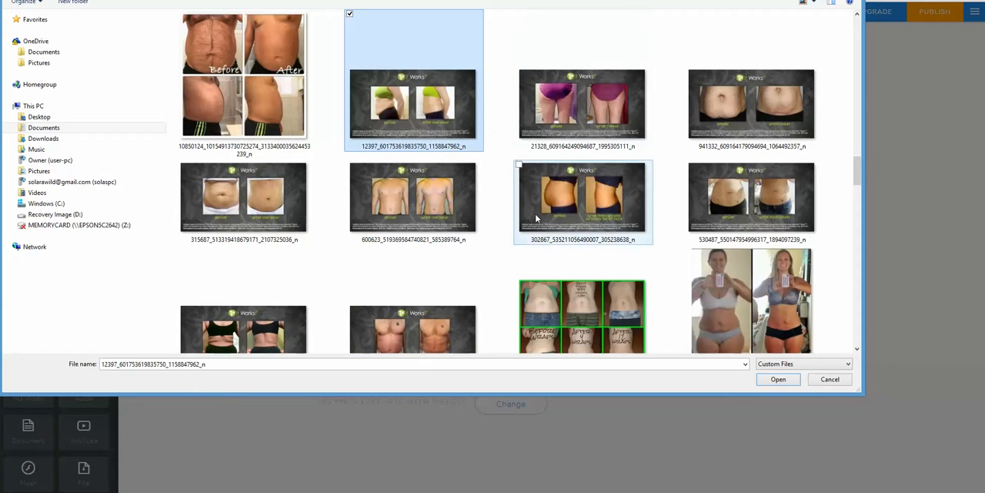
shift+click(413, 318)
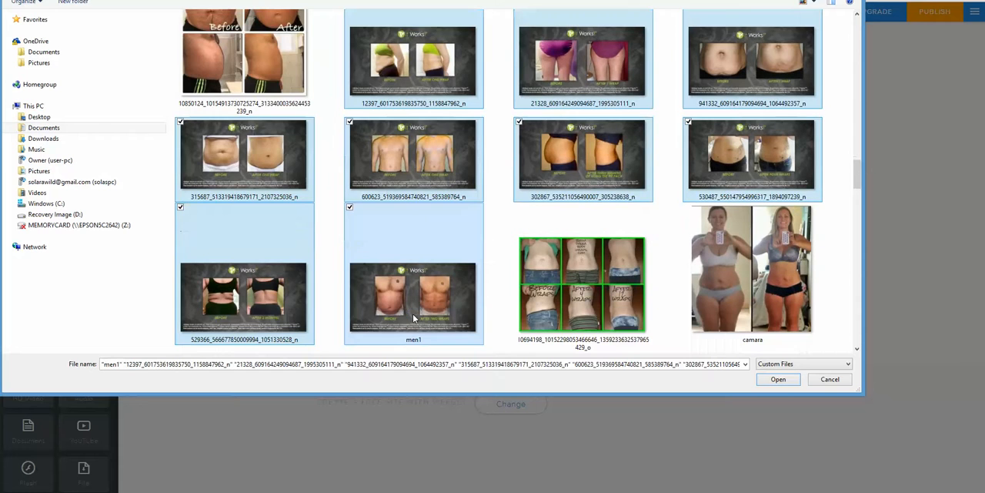
click(784, 381)
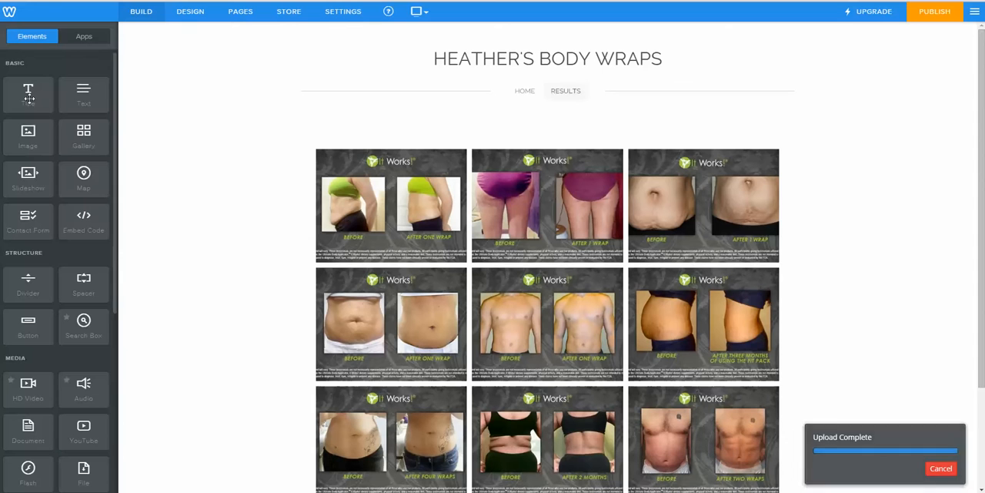
Step: Add a title above the results gallery reading "Examples of results using It Works! products."
drag(29, 99, 568, 130)
drag(568, 133, 539, 138)
click(431, 143)
text(E)
key(BackSpace)
text(Example)
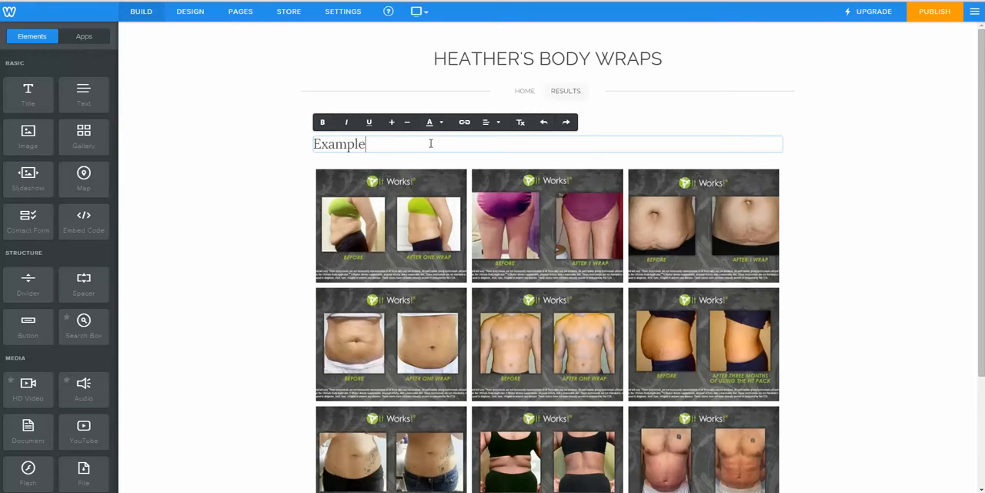
text(s of results using It works)
key(BackSpace)
key(BackSpace)
key(BackSpace)
key(BackSpace)
key(BackSpace)
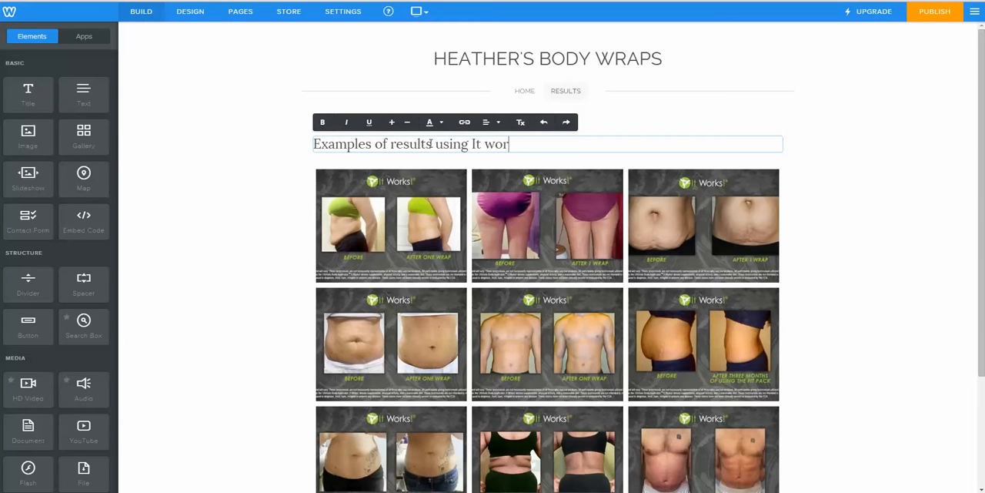
text(Works! products.)
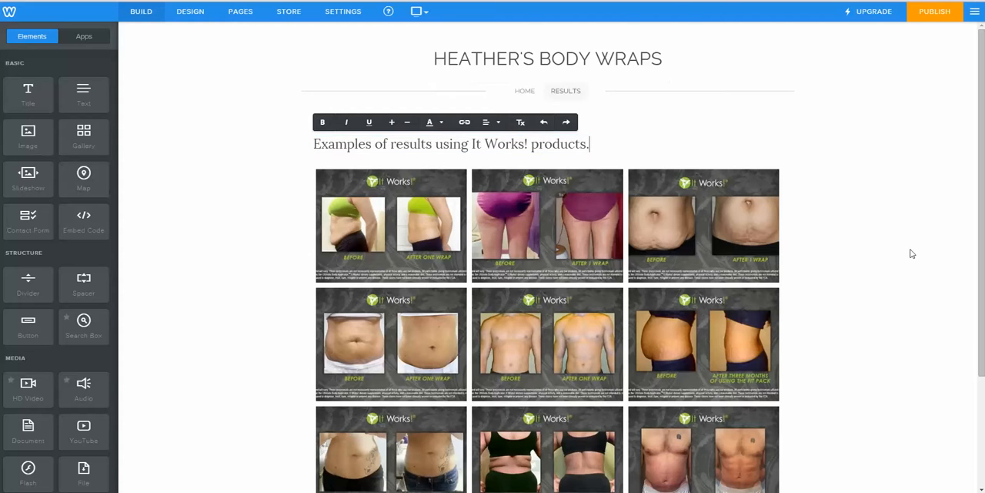
scroll(870, 236, down, 3)
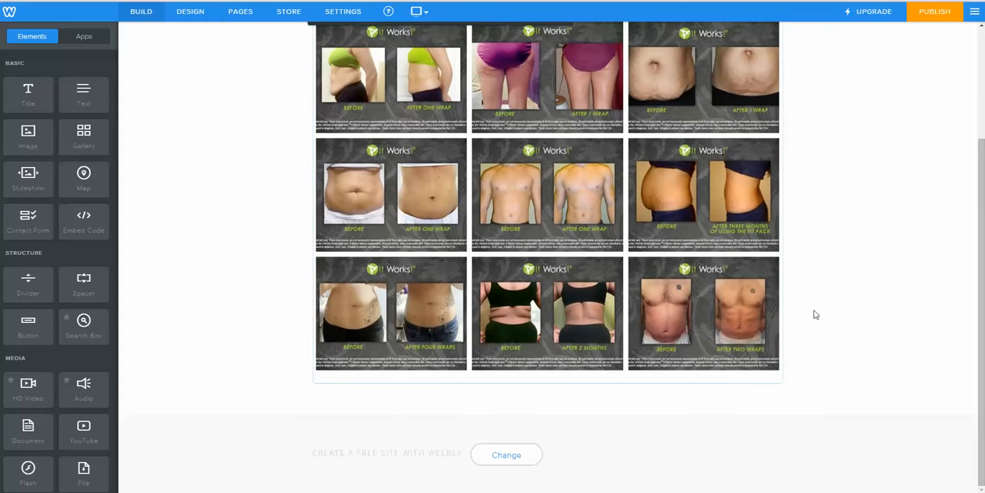
Step: Add a button below the results gallery and center it on the page
scroll(816, 314, up, 3)
scroll(816, 314, down, 2)
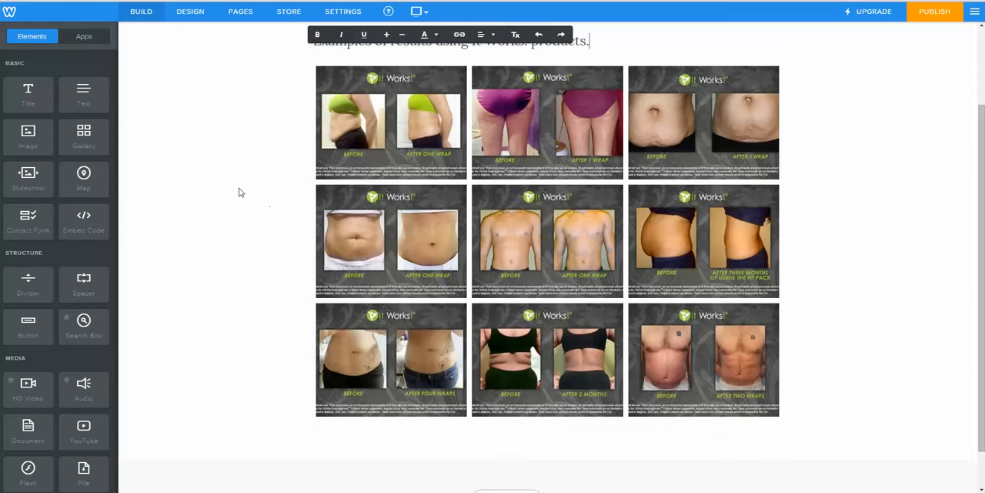
drag(44, 323, 552, 403)
click(425, 423)
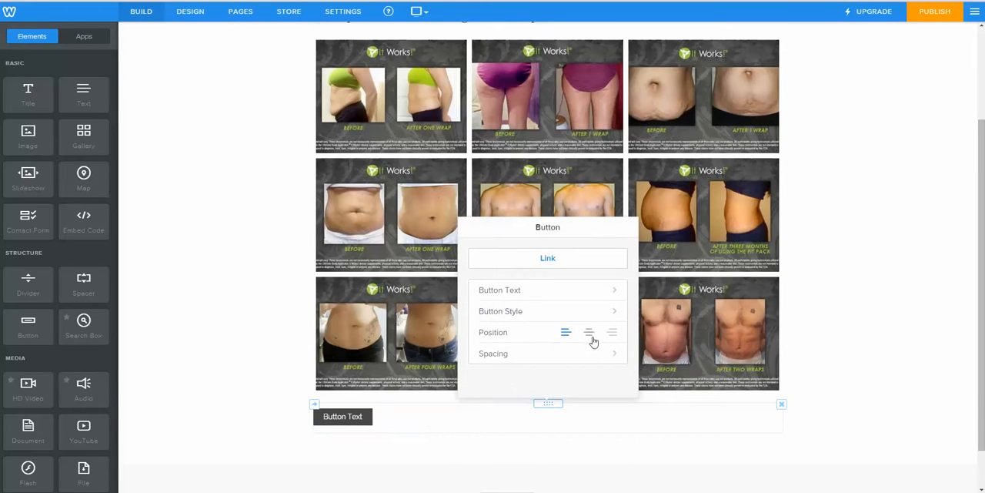
click(590, 335)
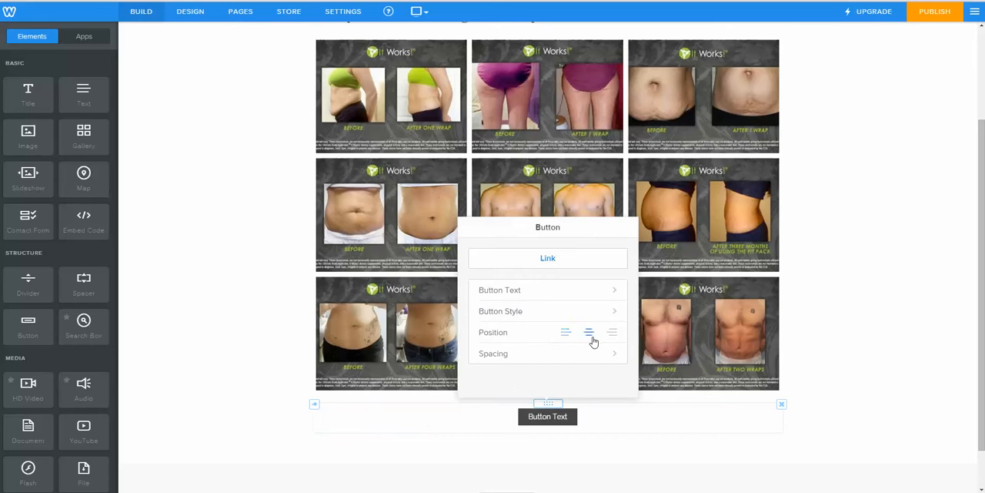
Step: Set the text of the button below the gallery to "More Information"
click(570, 418)
click(553, 293)
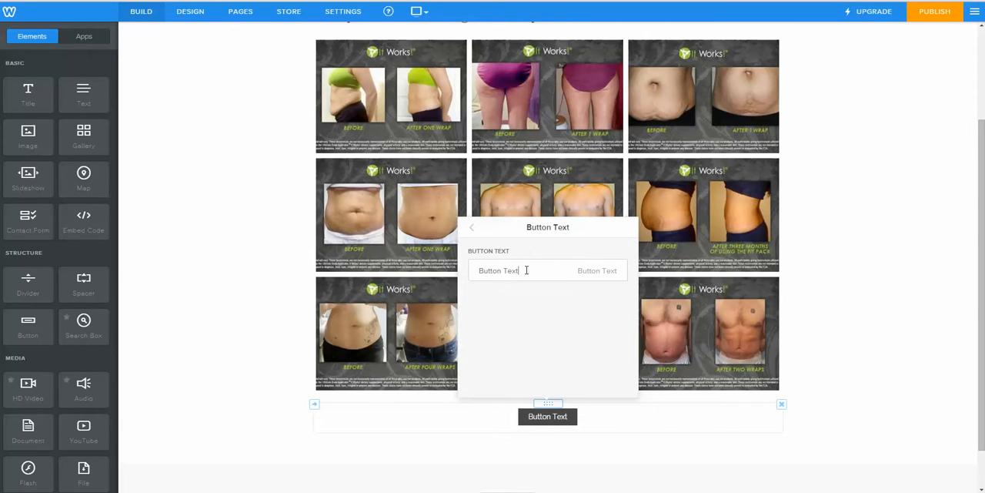
key(BackSpace)
key(BackSpace)
key(BackSpace)
key(BackSpace)
key(BackSpace)
key(BackSpace)
key(BackSpace)
key(BackSpace)
key(BackSpace)
key(BackSpace)
text(M)
key(BackSpace)
text(Go)
key(BackSpace)
key(BackSpace)
key(BackSpace)
text(More Information)
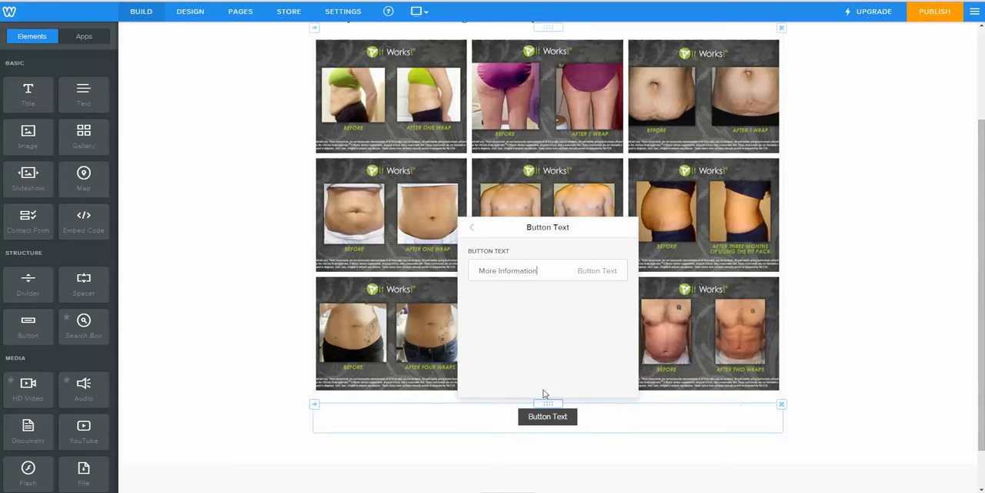
click(472, 227)
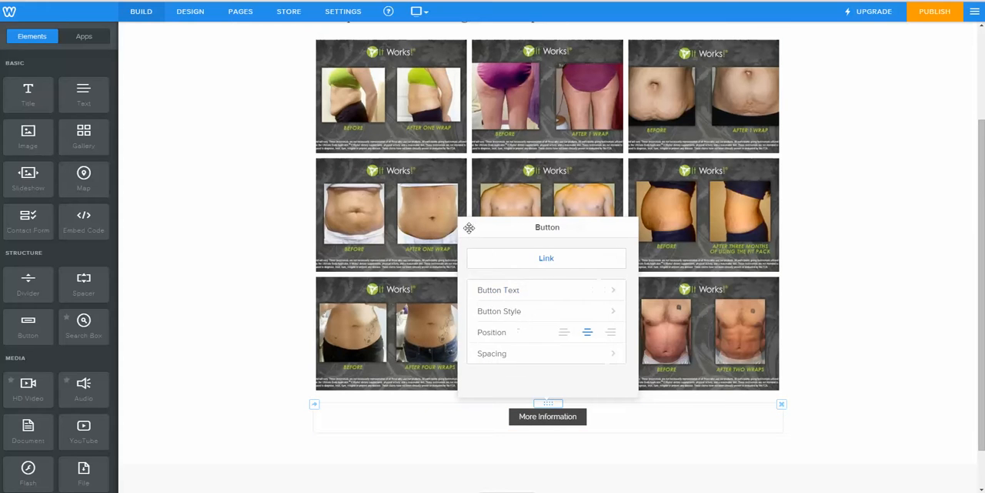
Step: Link the More Information button to the site owner's It Works! shop URL, set to open in a new window, and save it
click(552, 263)
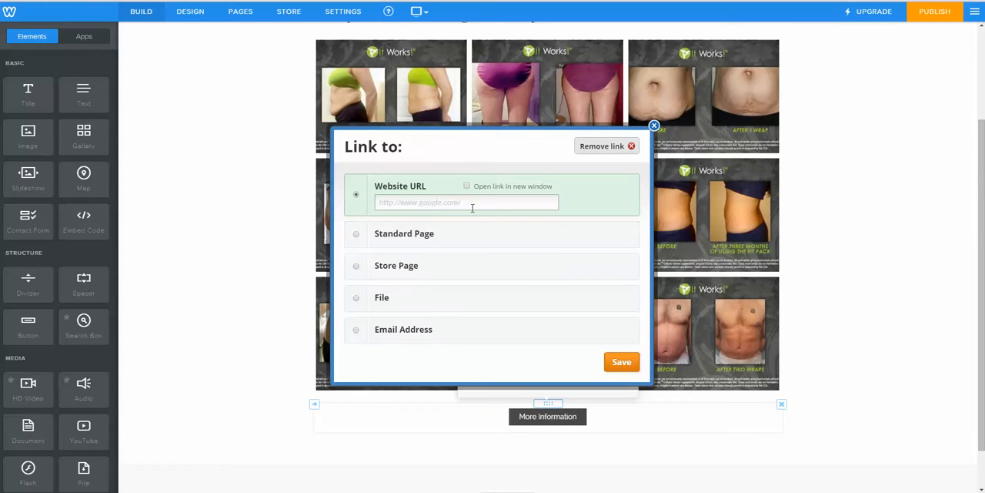
click(437, 200)
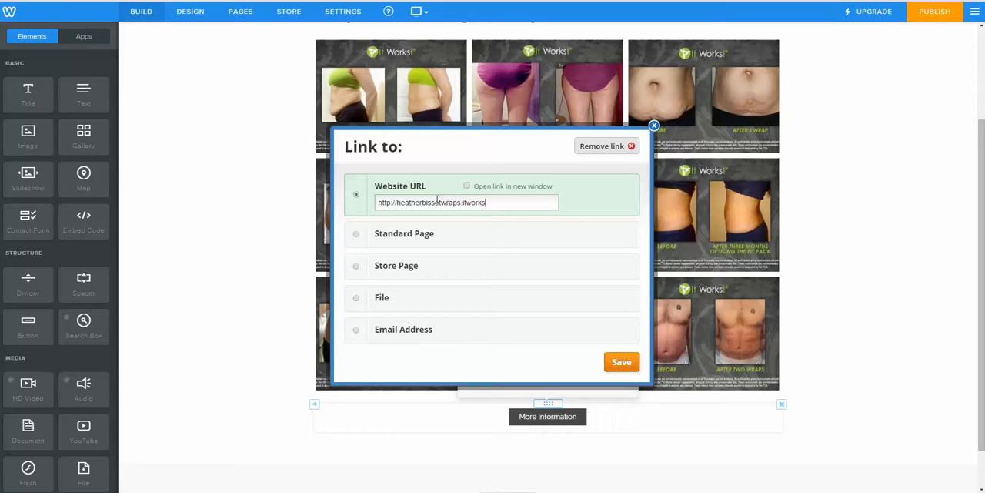
click(622, 368)
click(901, 343)
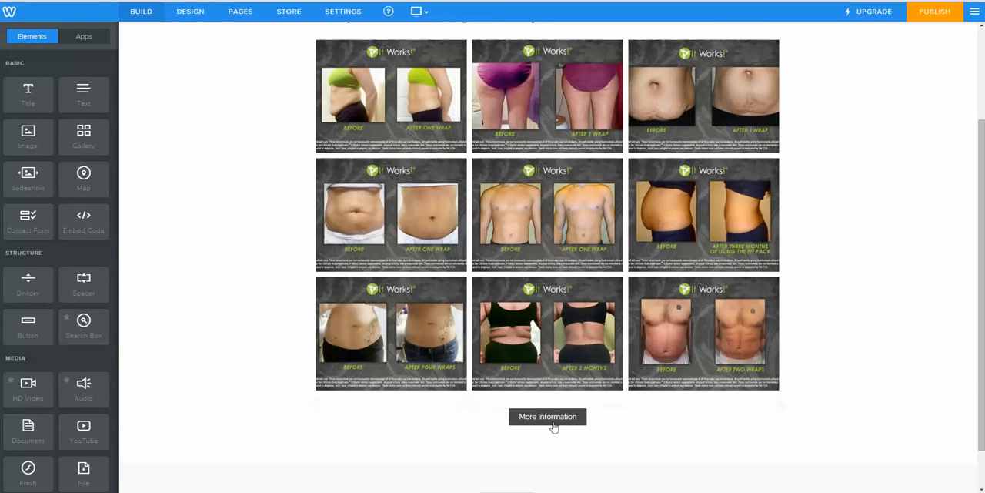
Step: Copy the shop URL from the More Information button's link settings and close them
click(547, 415)
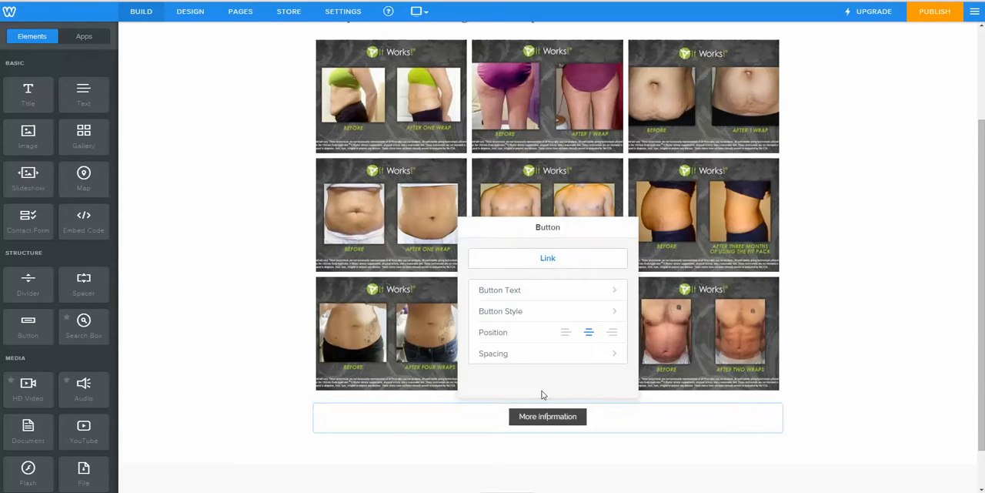
click(548, 259)
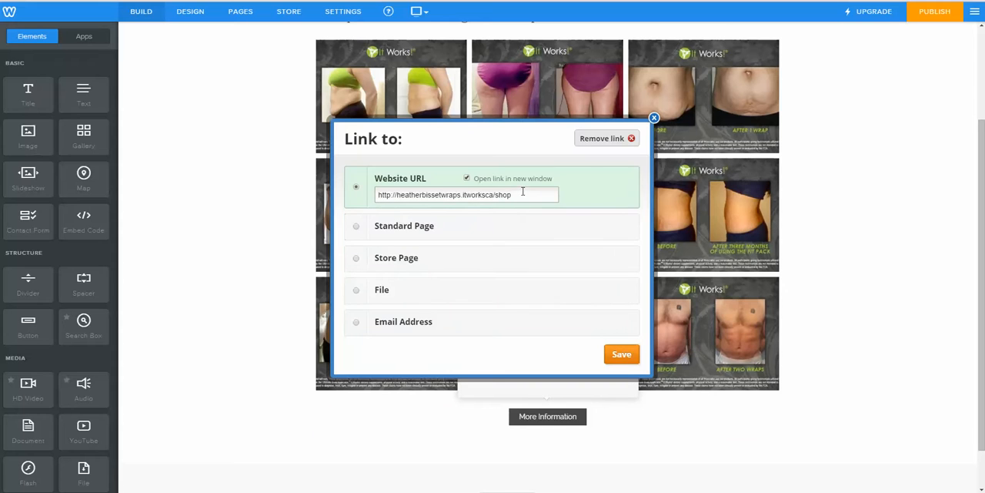
drag(512, 196, 377, 195)
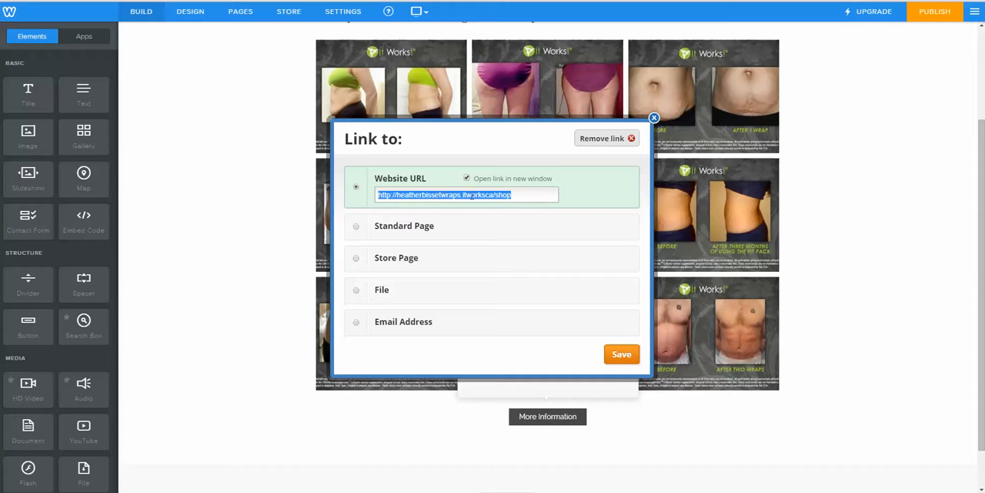
drag(526, 197, 375, 201)
right_click(410, 194)
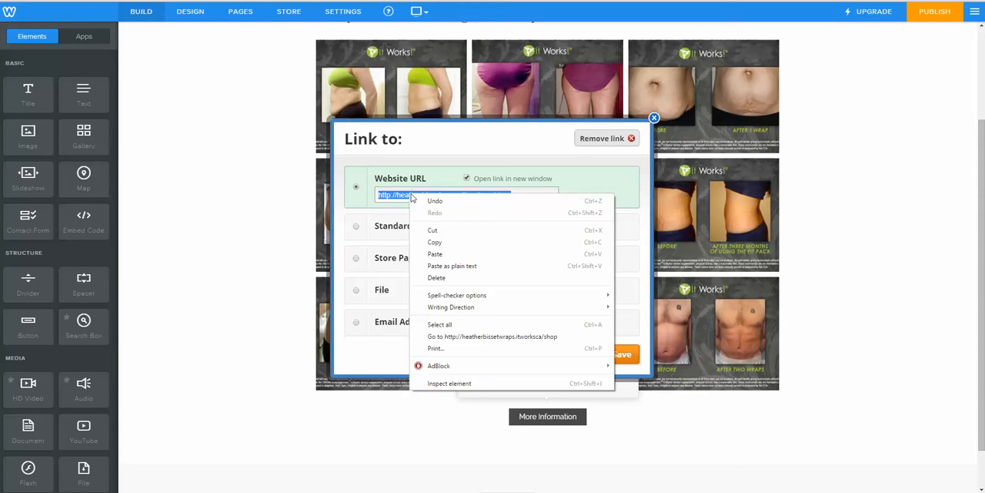
click(441, 245)
click(820, 220)
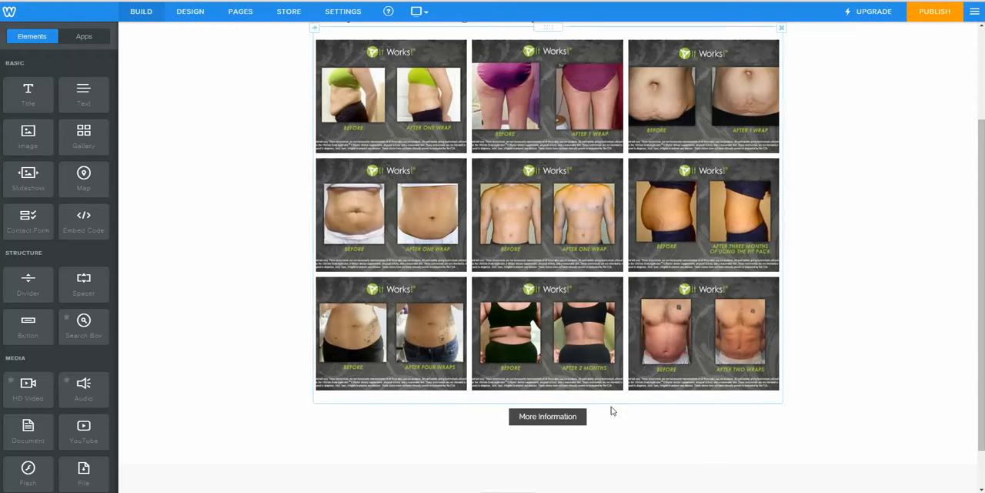
Step: Add an external page named "Product Catalogue" to the site
scroll(631, 220, up, 3)
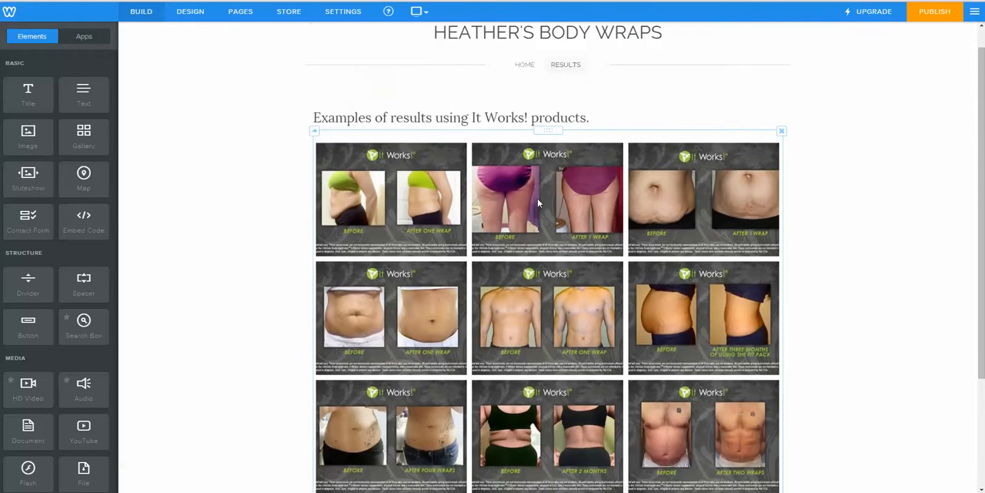
scroll(631, 219, down, 2)
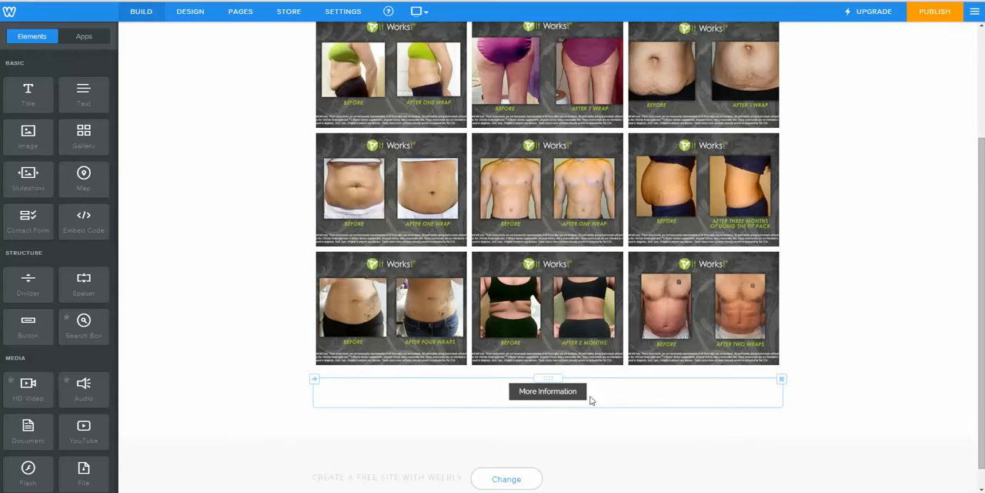
scroll(773, 281, up, 2)
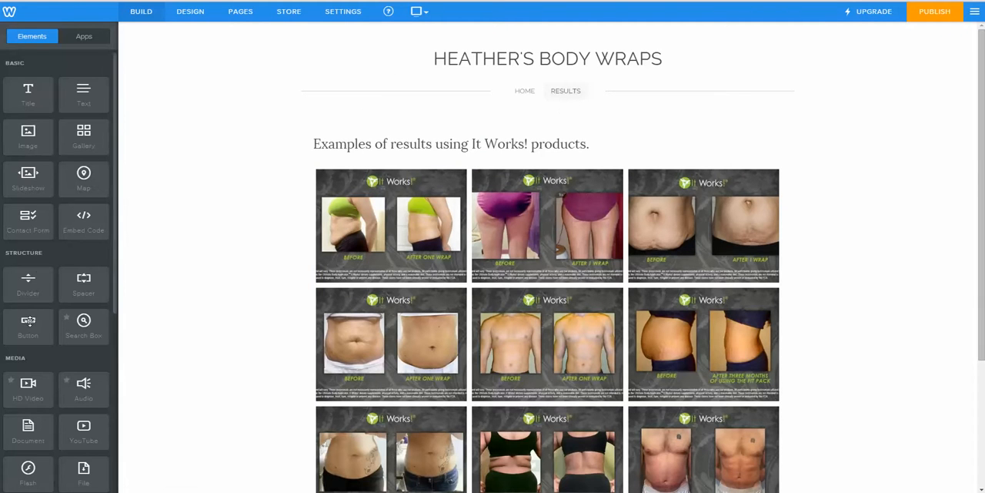
click(243, 17)
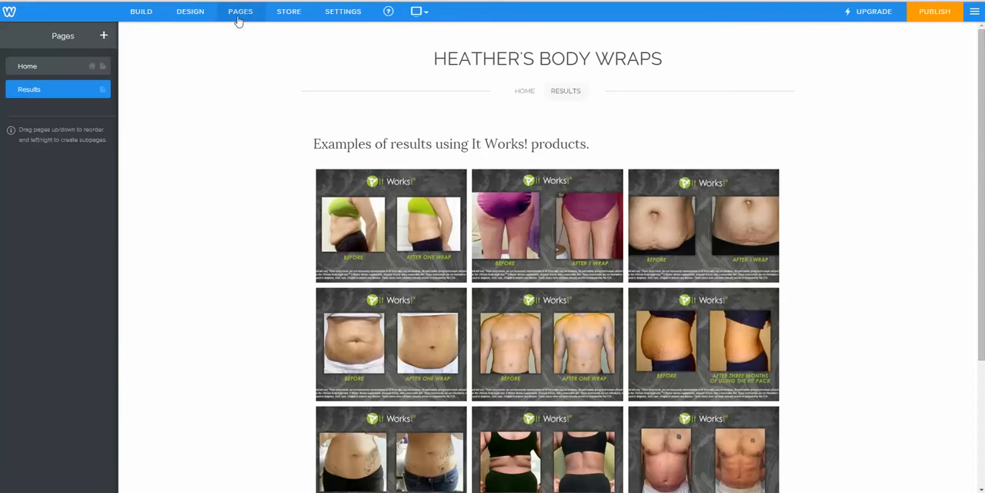
click(104, 36)
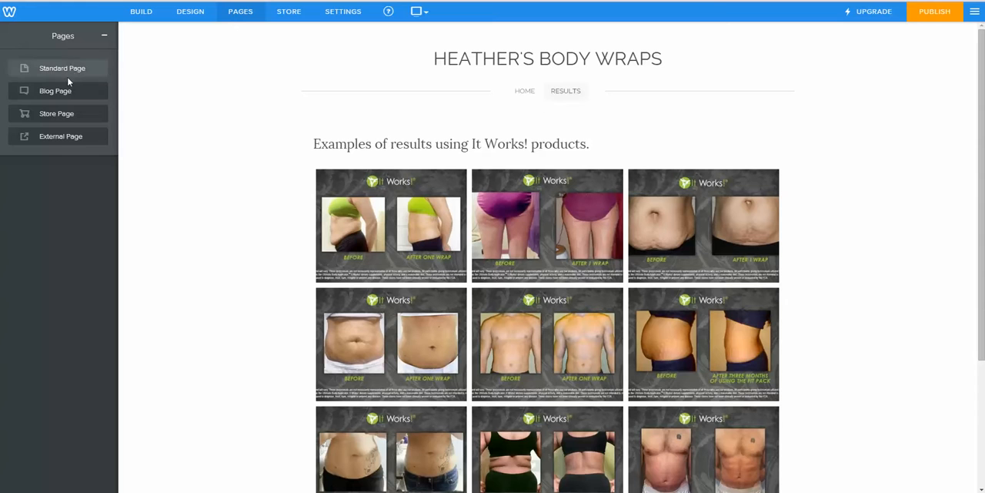
click(59, 144)
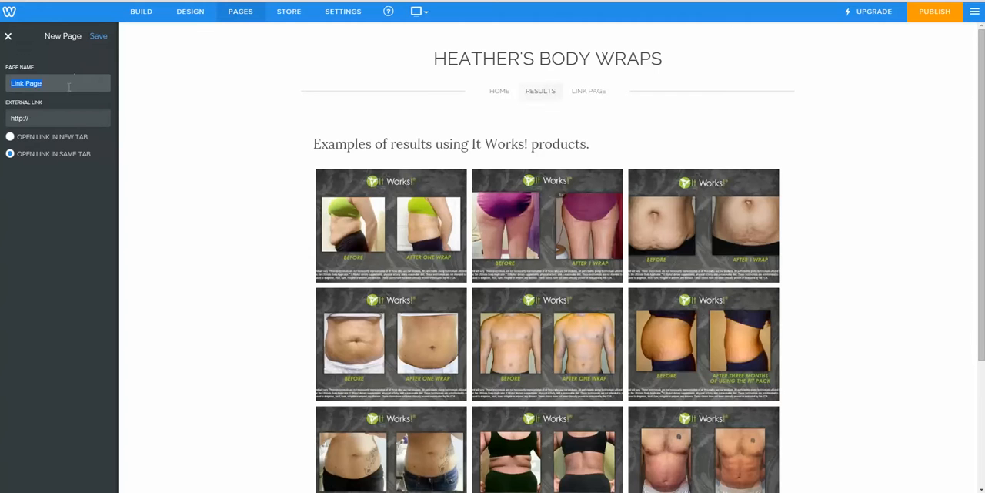
text(Product Catalogue)
Step: Paste the copied shop URL as the Product Catalogue page's external link and save the page
click(52, 117)
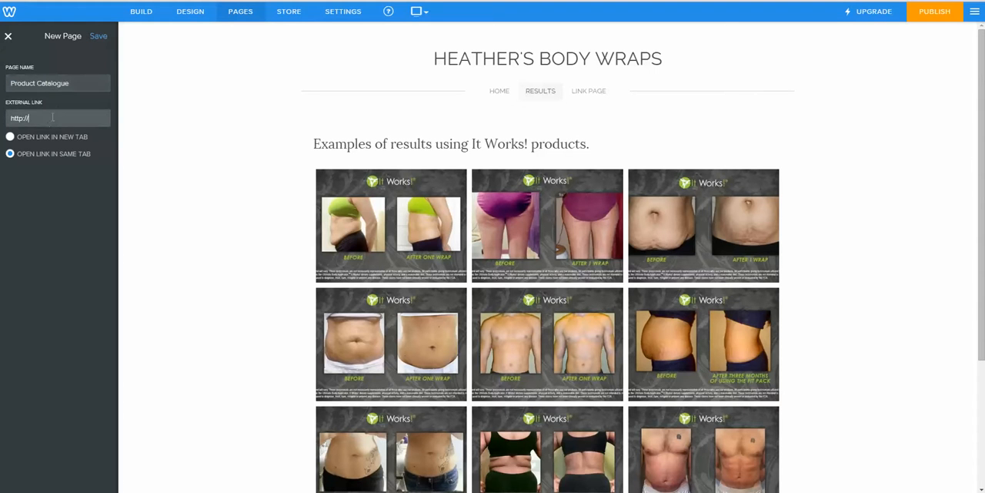
key(ctrl+v)
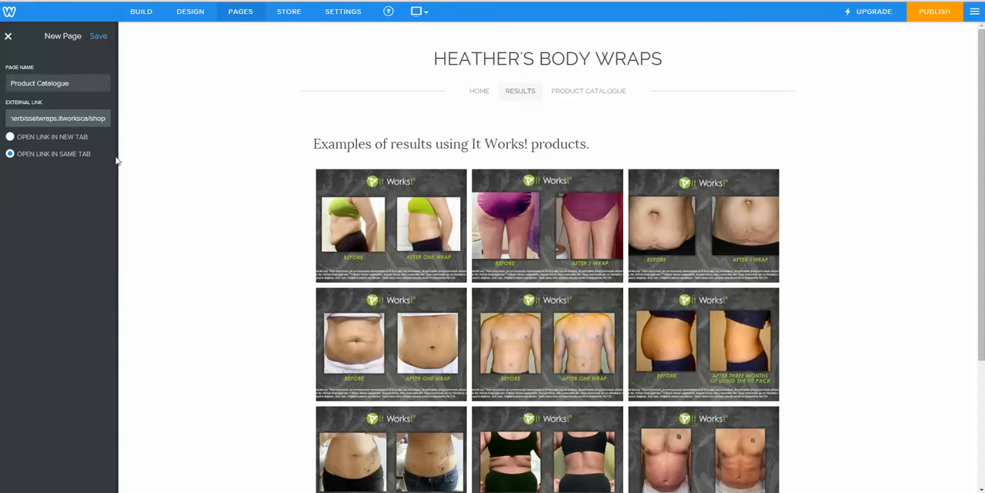
click(129, 162)
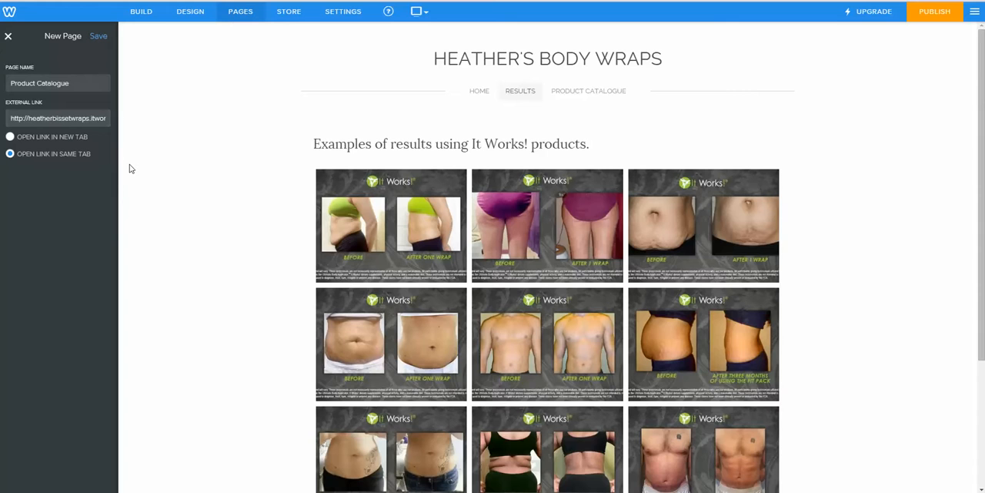
scroll(157, 176, down, 2)
scroll(156, 176, up, 2)
click(100, 36)
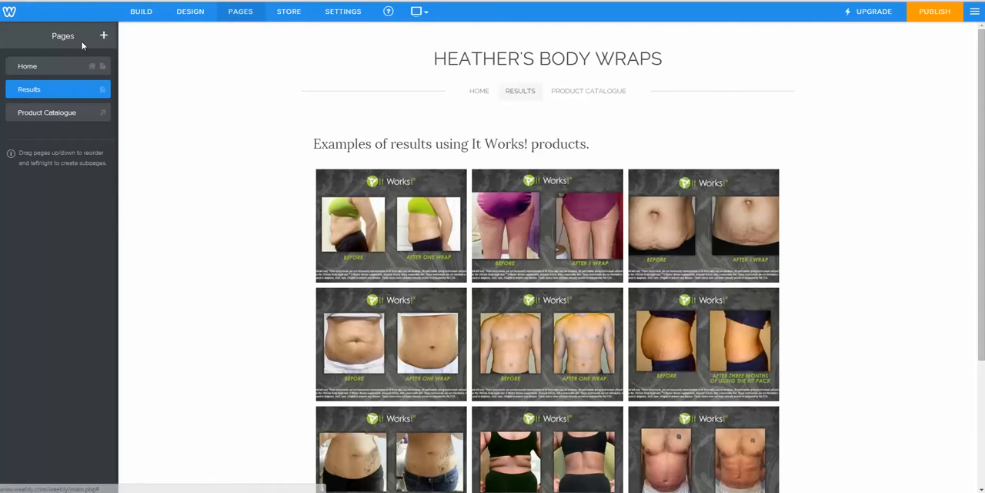
Step: Add a blog page, keeping the name "Blog", and set its header type to No Header
click(104, 36)
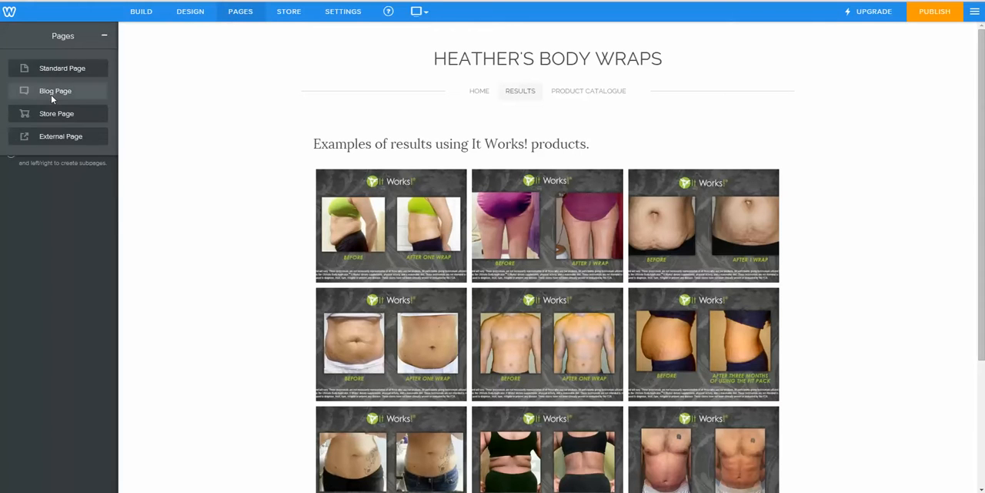
click(54, 92)
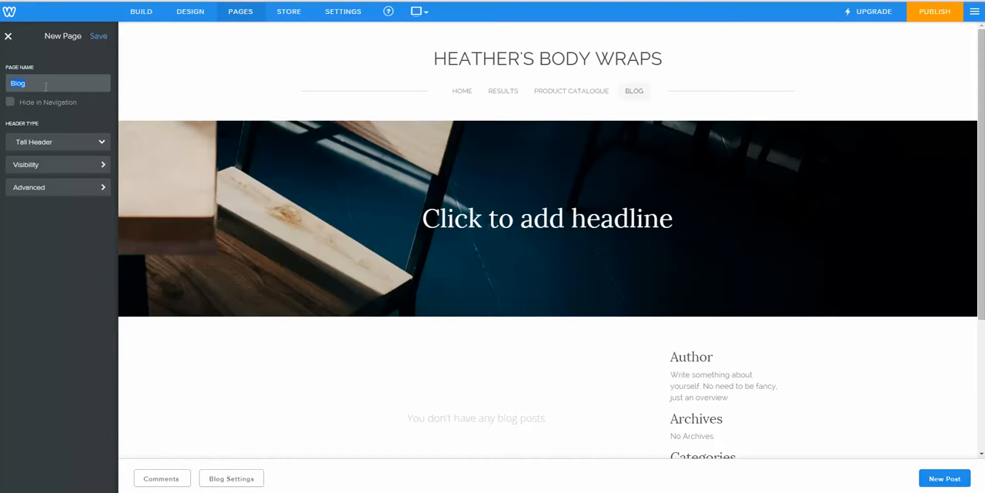
click(73, 150)
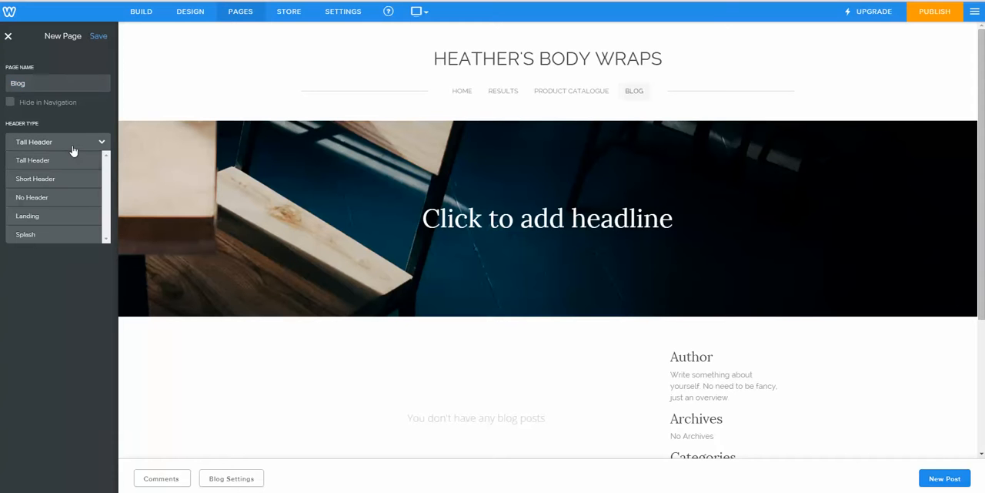
click(53, 199)
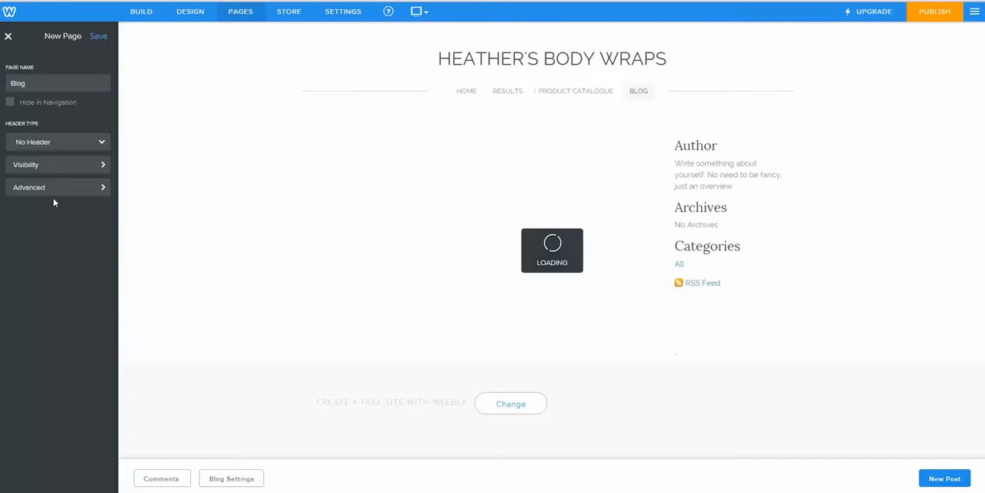
click(44, 82)
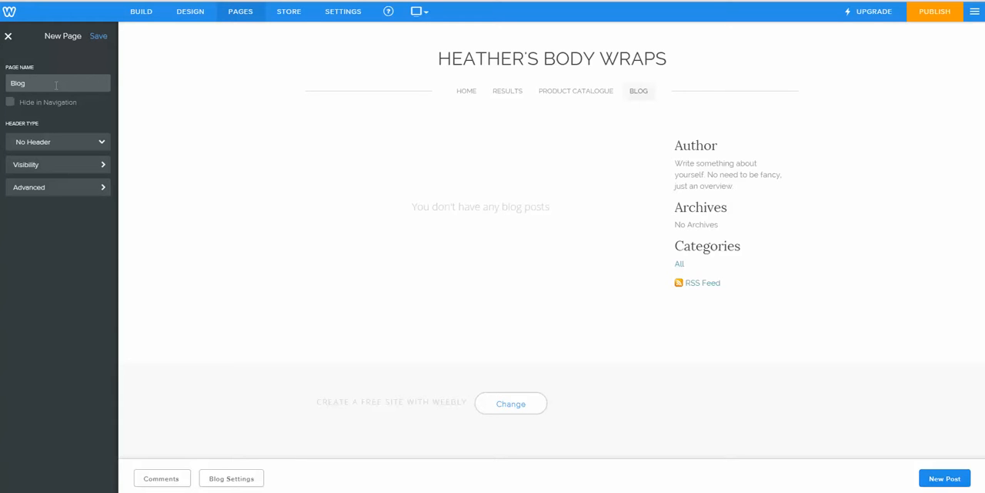
click(52, 82)
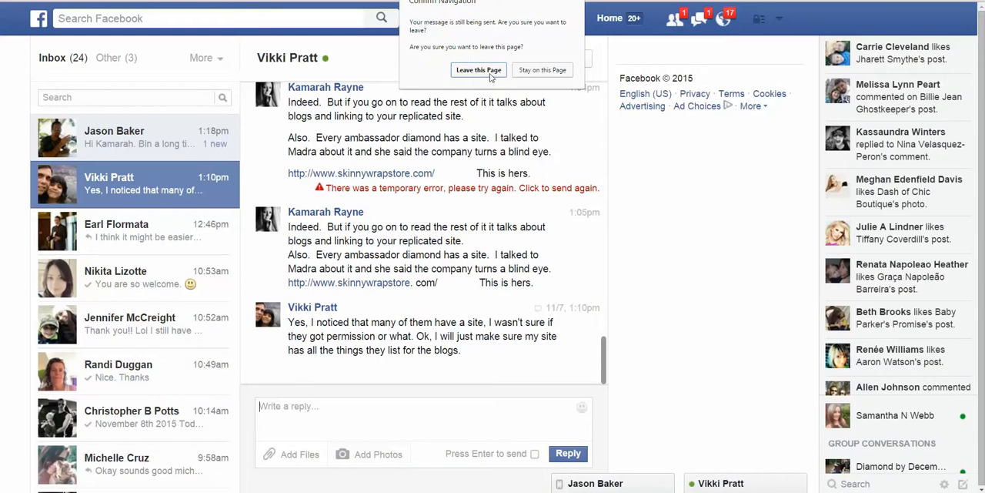
Step: Leave the open Facebook conversation and search Facebook for the site owner by full name
click(502, 76)
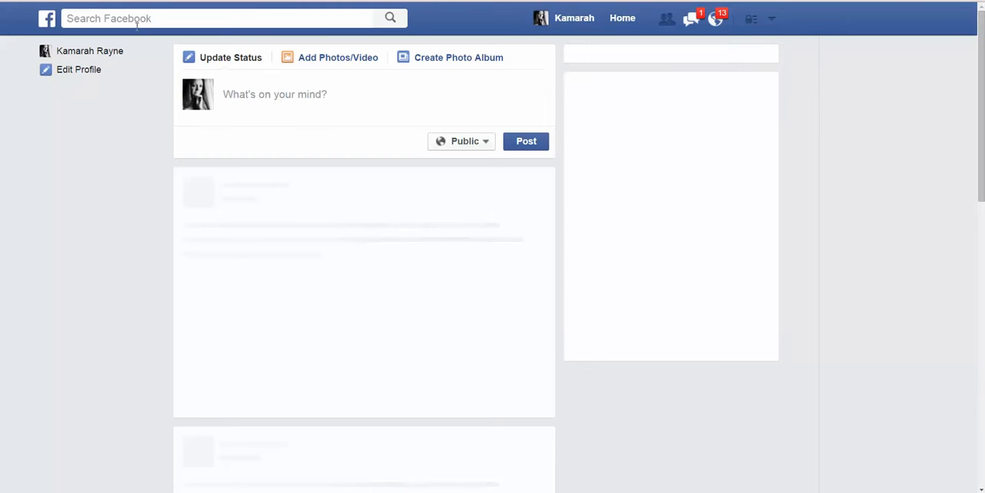
click(149, 19)
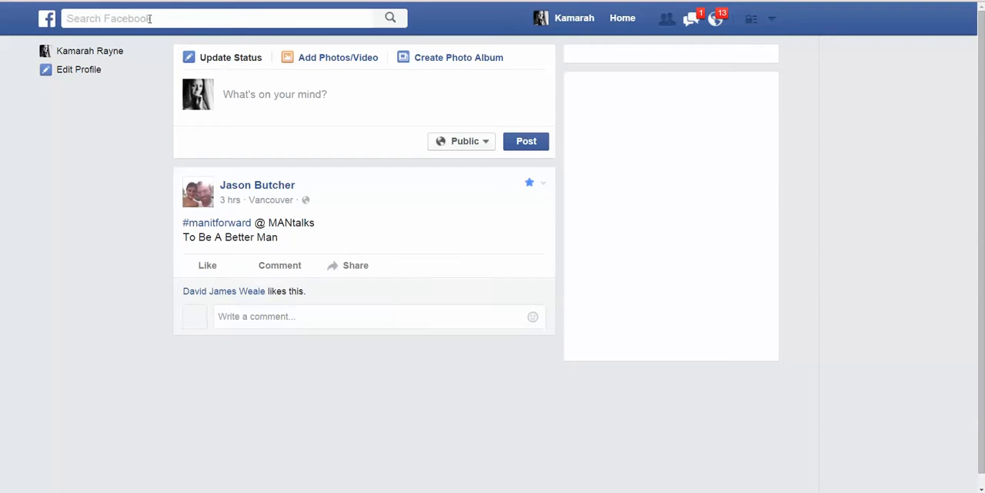
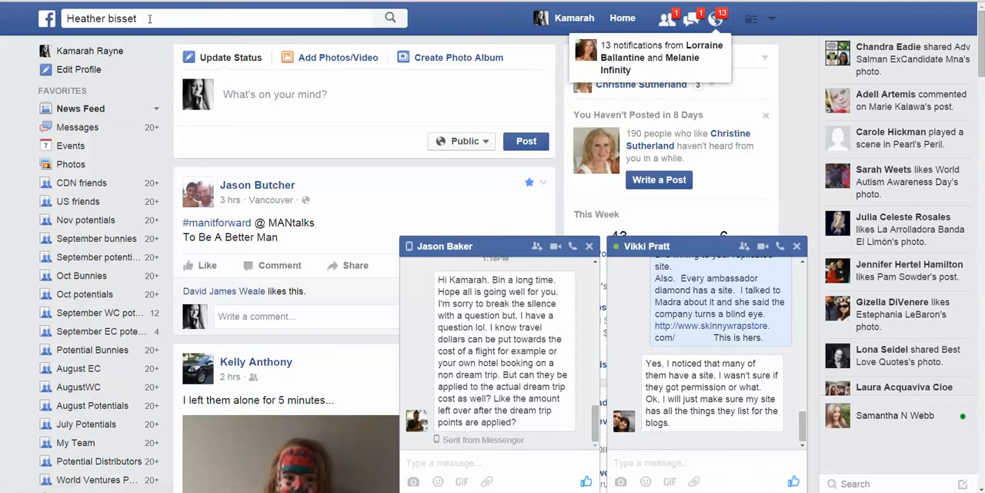
key(Return)
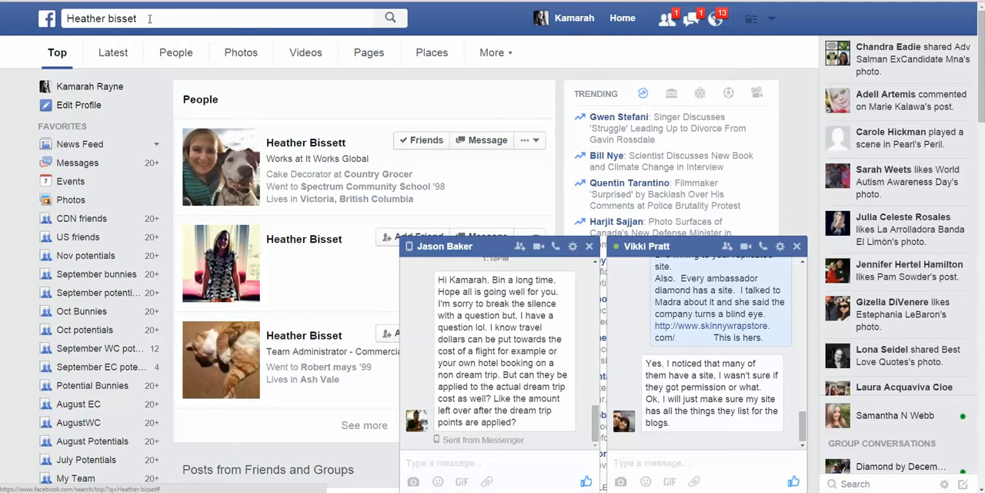
Step: Close the two chat windows and open the profile picture of the matching friend who works at It Works Global
click(589, 245)
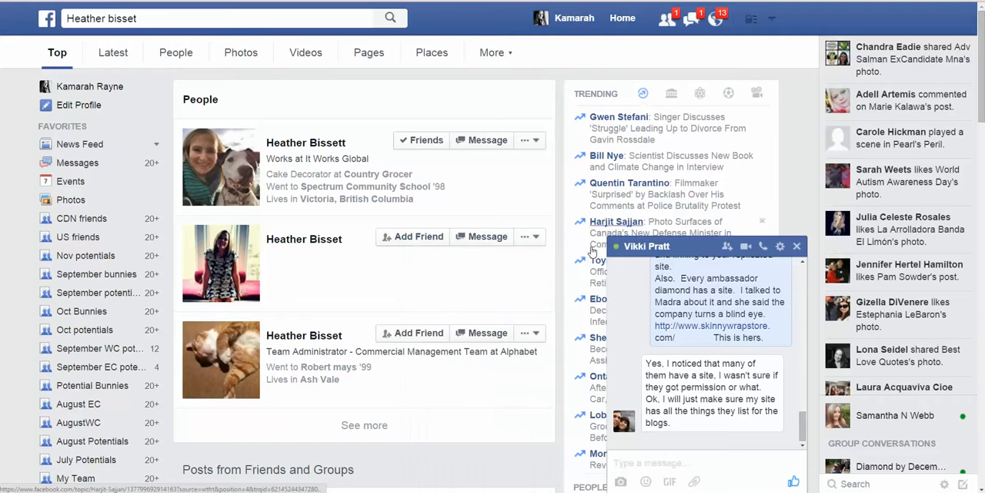
click(797, 246)
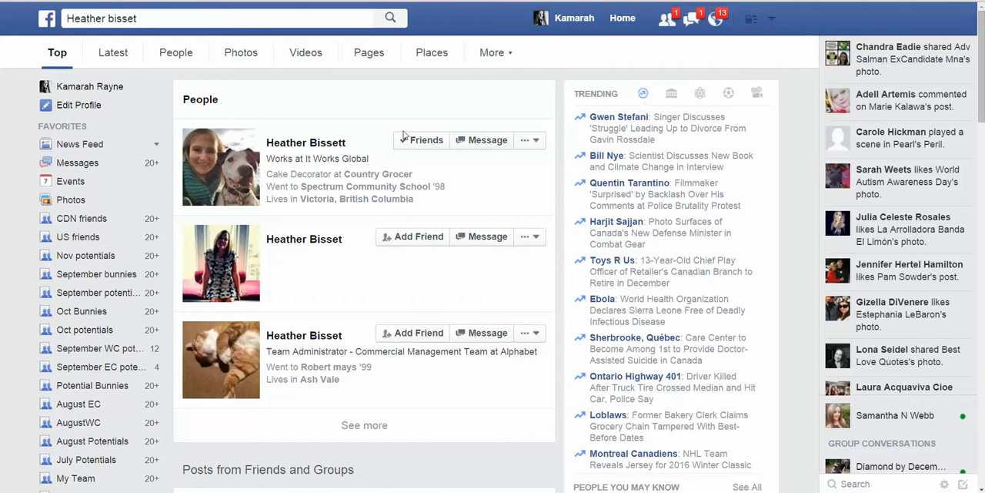
click(305, 142)
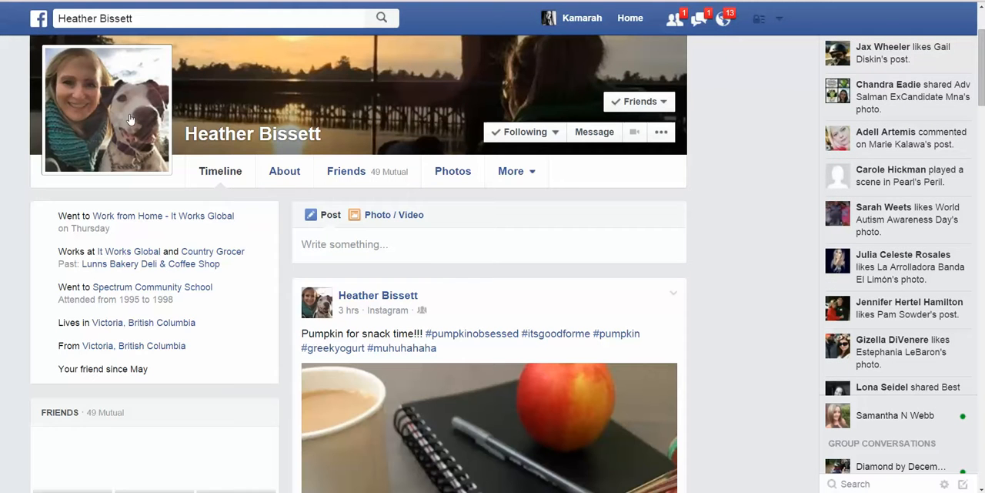
click(108, 129)
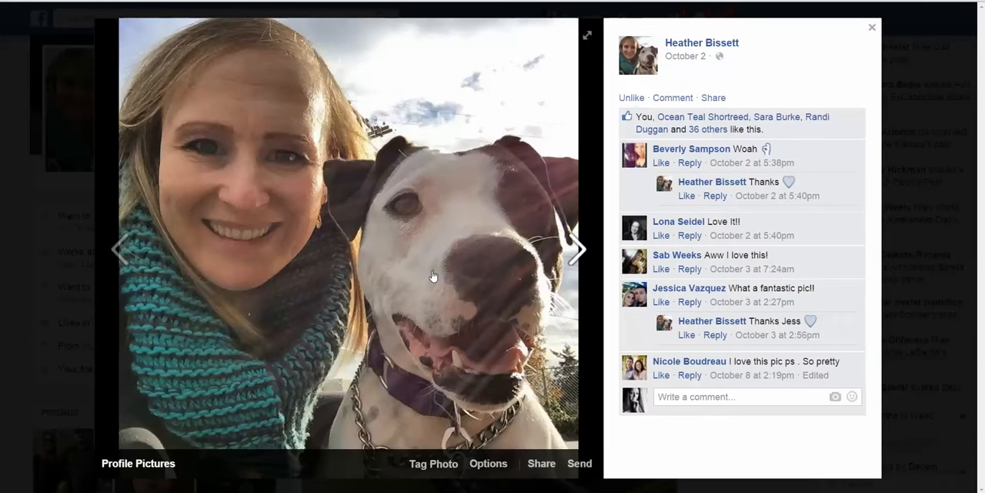
Step: Save the profile picture to the computer as a JPEG image named with the site owner's first name
right_click(428, 93)
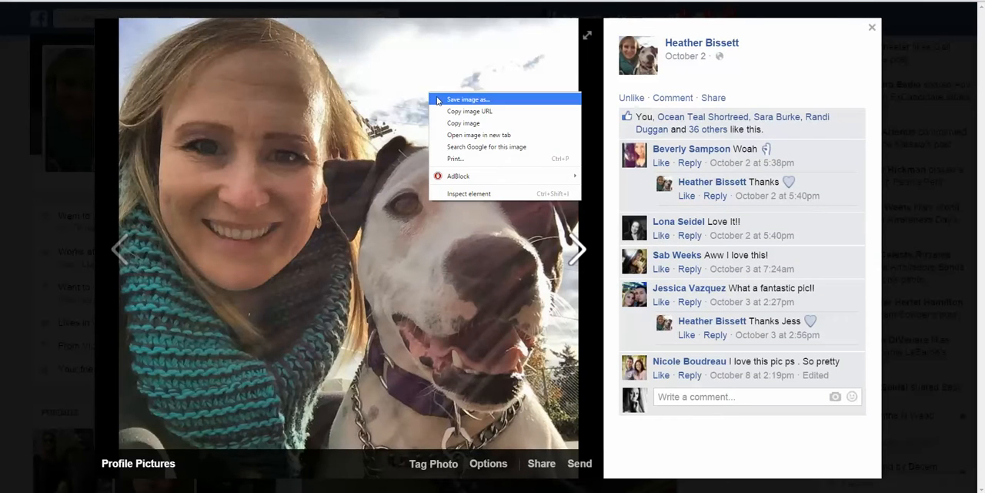
click(437, 100)
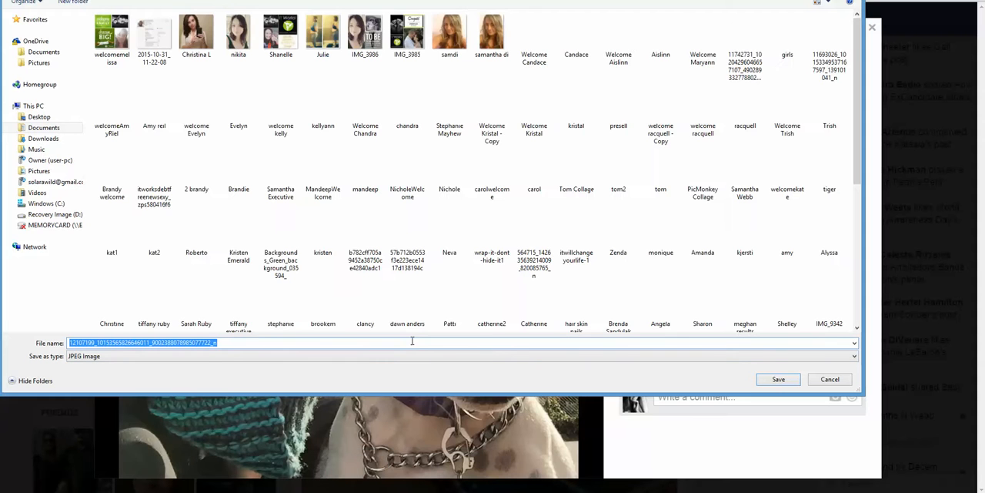
text(Heath)
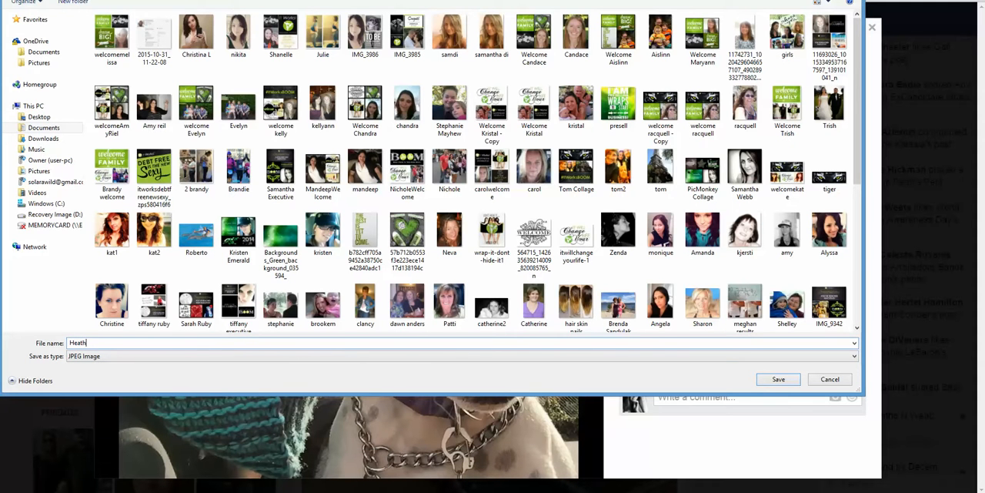
text(er)
click(779, 378)
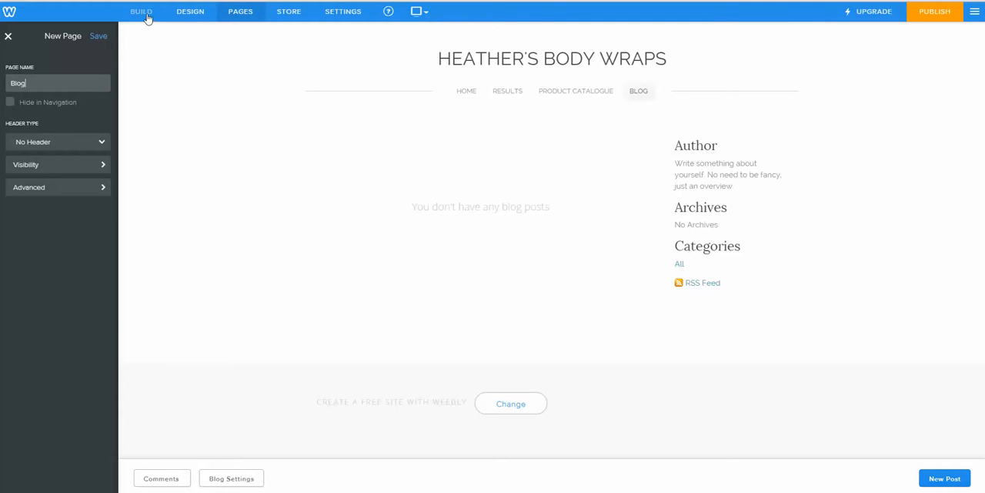
Step: Save the new Blog page in Weebly and place an Image element above the Author section in the blog sidebar
click(101, 43)
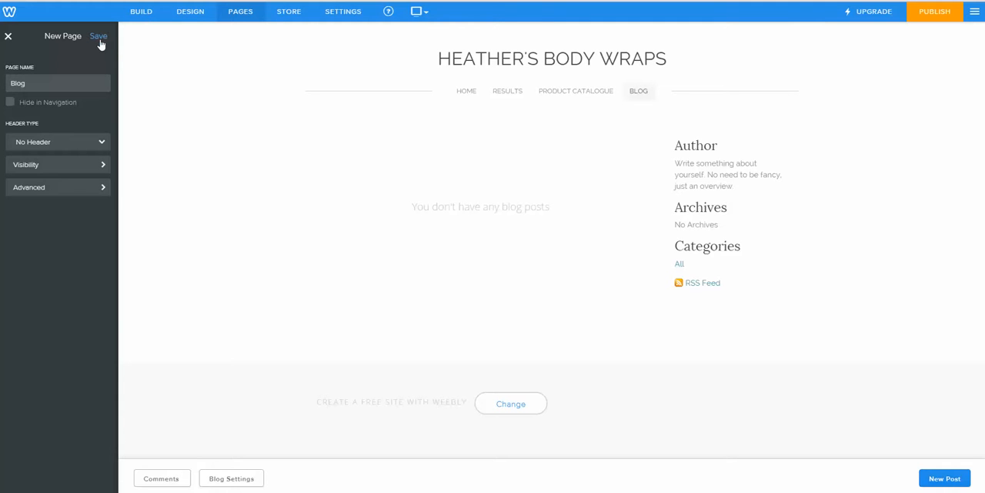
click(144, 19)
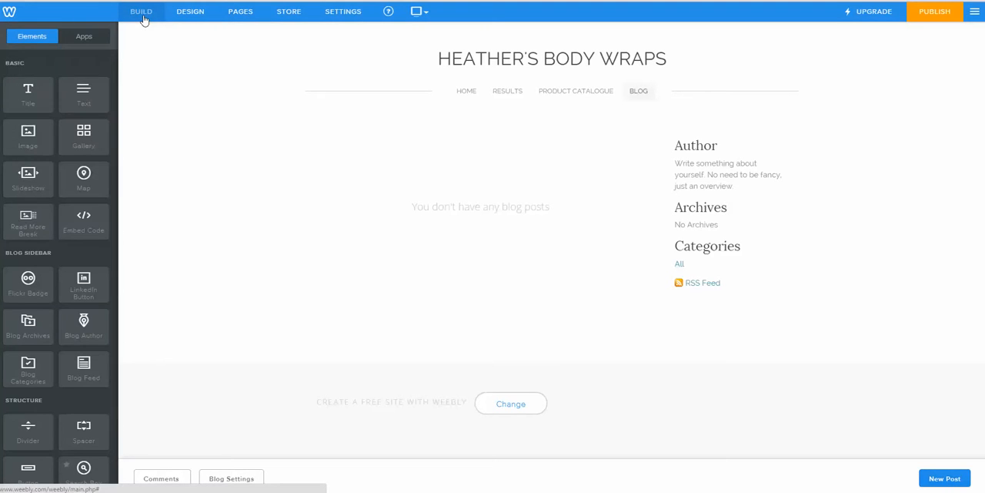
drag(27, 136, 675, 137)
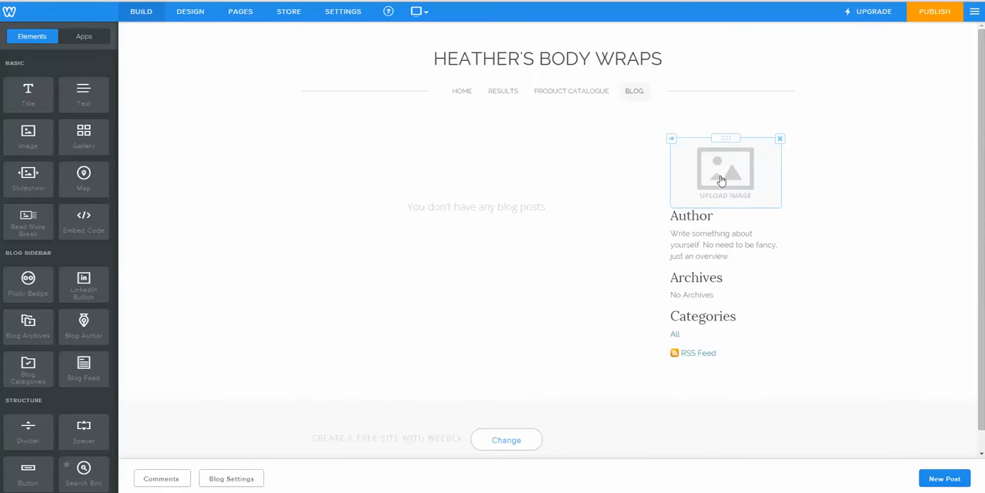
Step: Upload the saved profile picture from the computer's DT's folder into the sidebar image element
click(721, 179)
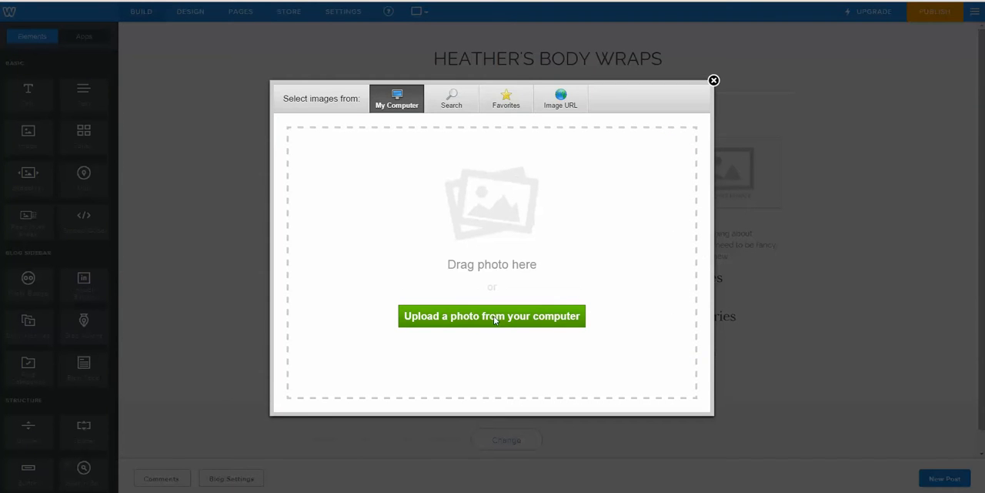
click(493, 319)
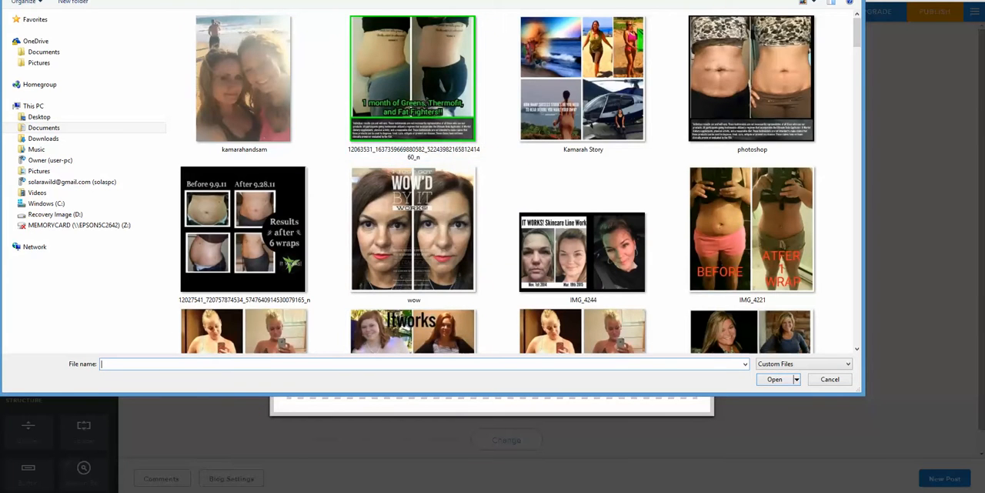
click(168, 0)
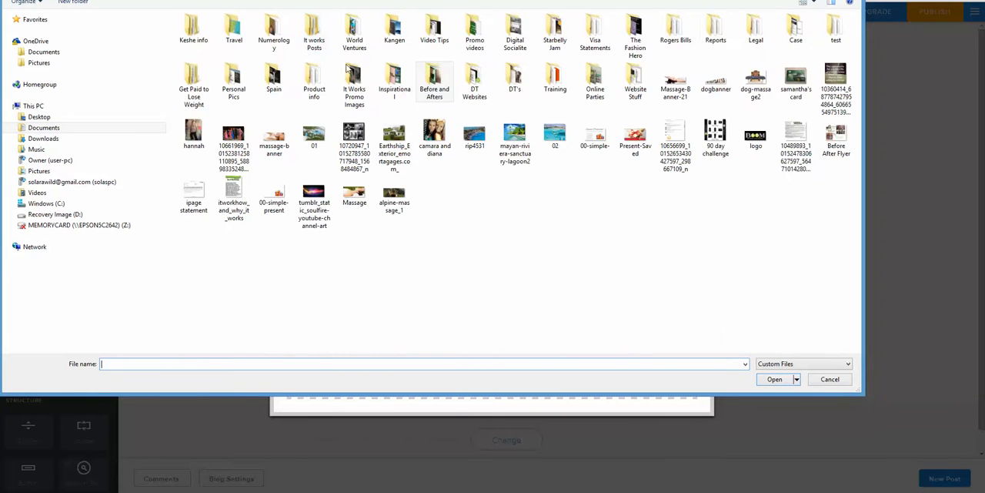
double_click(469, 87)
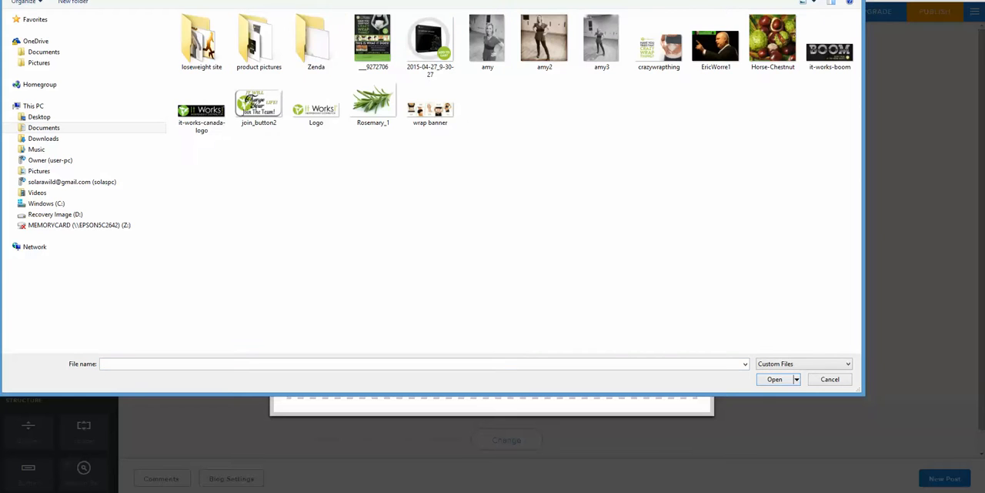
click(168, 0)
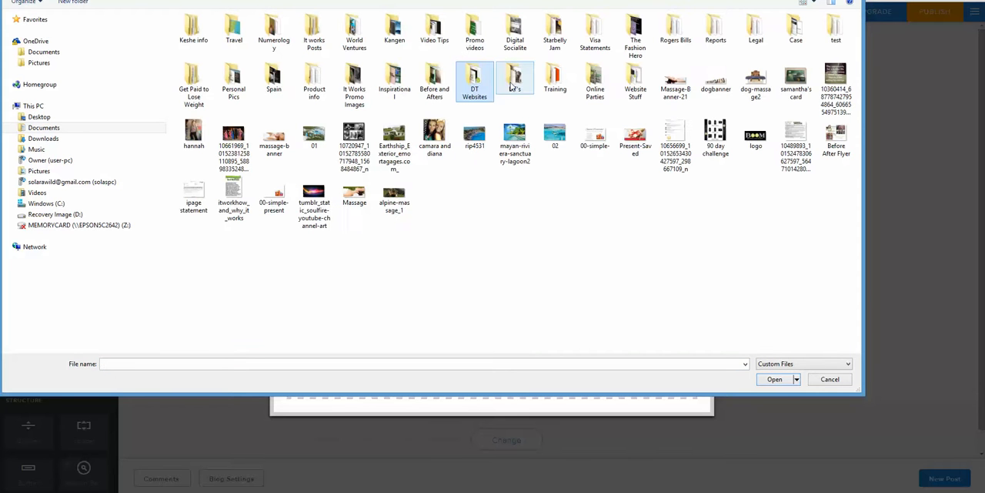
double_click(514, 81)
double_click(280, 48)
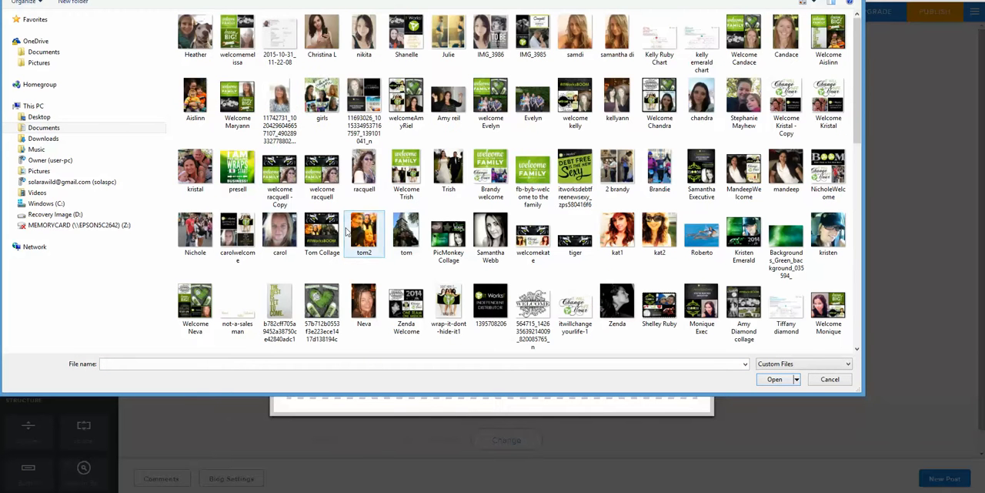
click(195, 37)
click(775, 379)
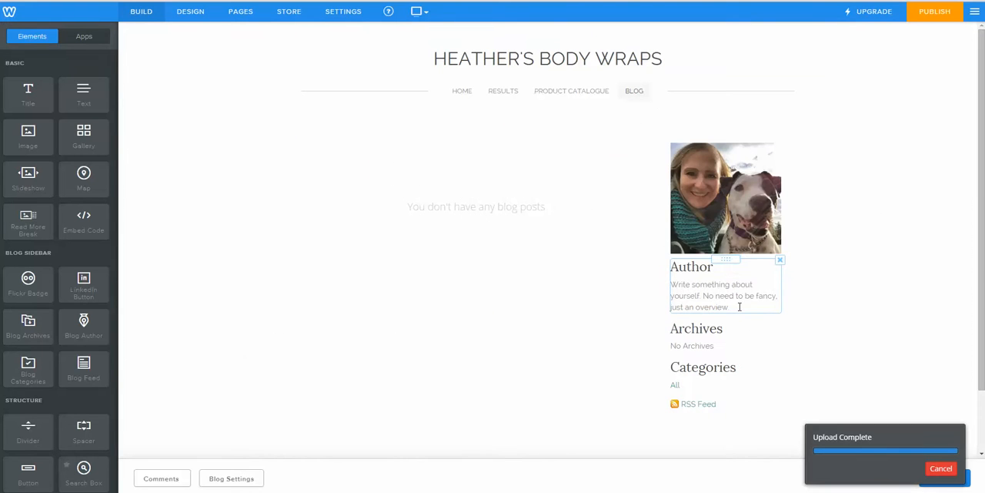
Step: Replace the sidebar's "Author" heading with the site owner's full name
click(739, 306)
drag(739, 306, 670, 284)
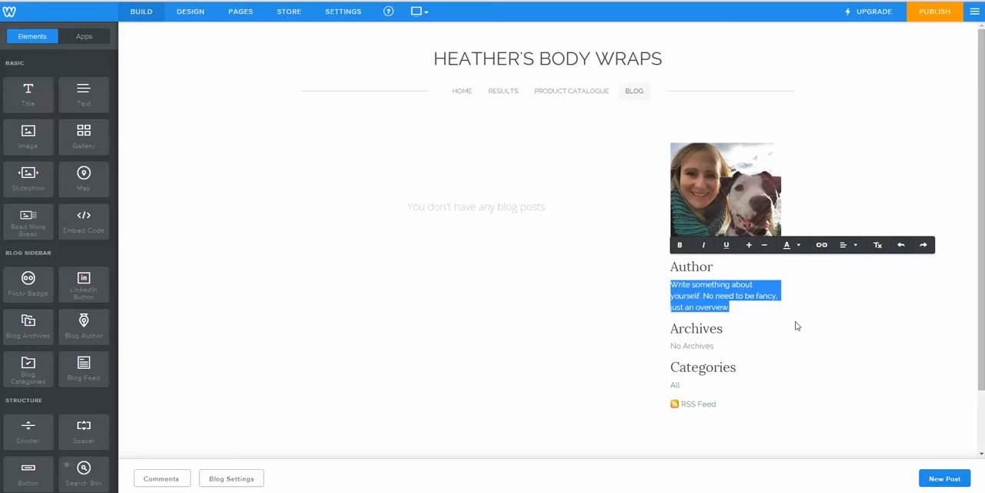
click(714, 267)
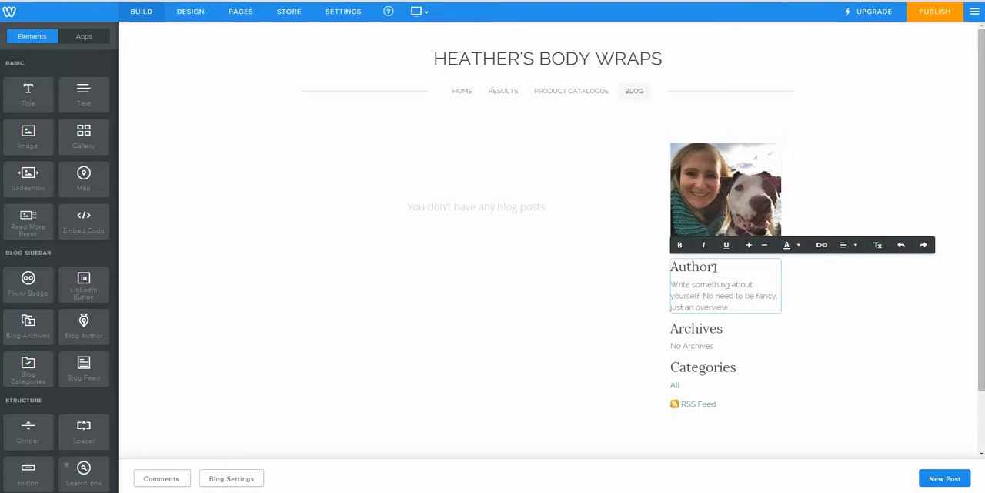
key(BackSpace)
key(BackSpace)
key(BackSpace)
key(BackSpace)
key(BackSpace)
key(BackSpace)
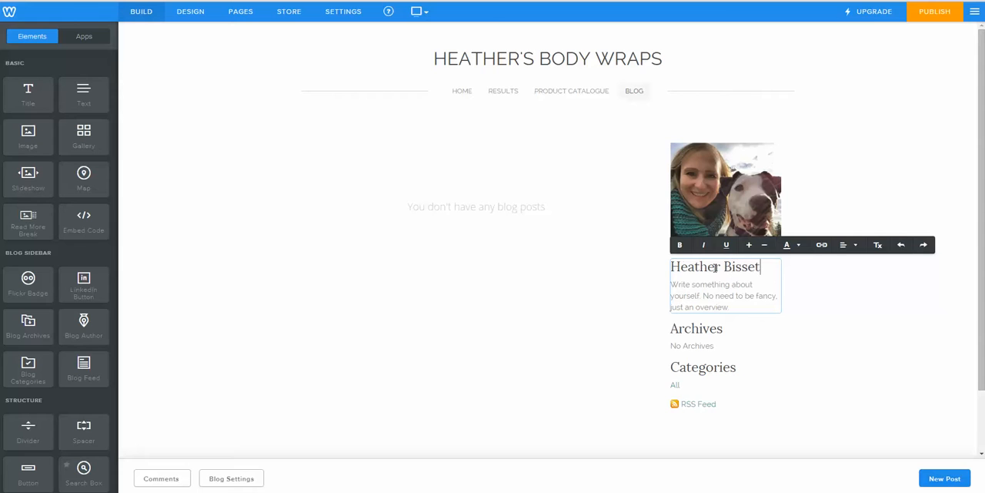
Step: Replace the author placeholder text with "Emerald Leader with It Works! Global"
drag(738, 308, 660, 274)
text(Heather i)
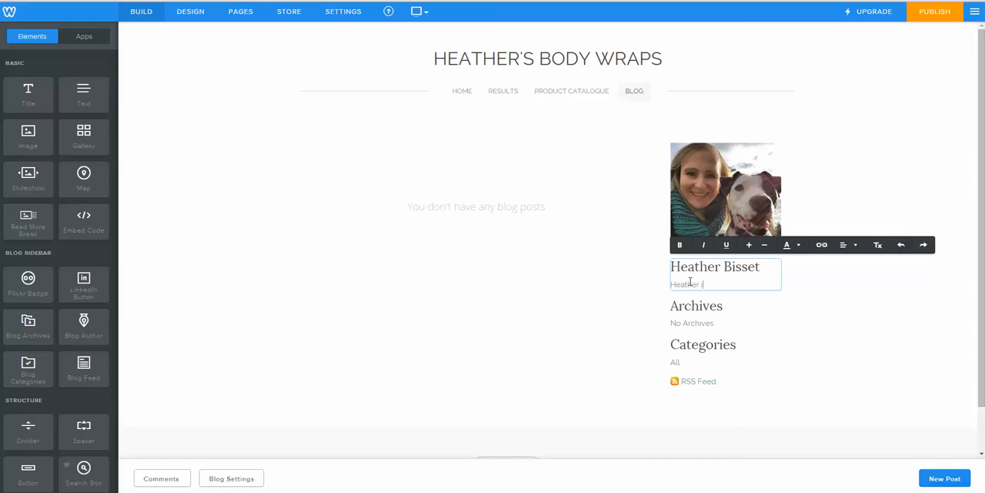
key(BackSpace)
key(BackSpace)
key(BackSpace)
key(BackSpace)
key(BackSpace)
key(BackSpace)
text(Emerald Leader with It Works Global)
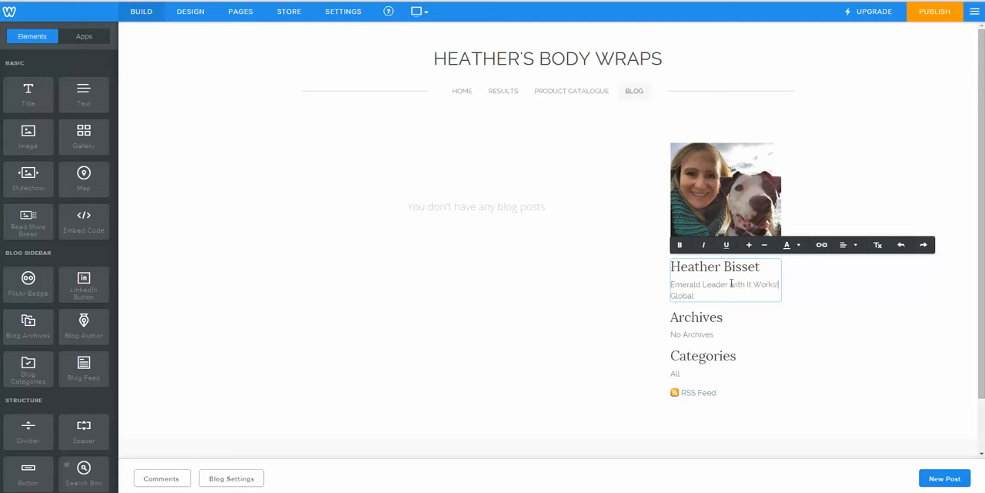
Step: Insert ", independant distributor" after "Emerald Leader" in the author bio and add "Mother of an amazing puppy dog" at its end
text(, independ)
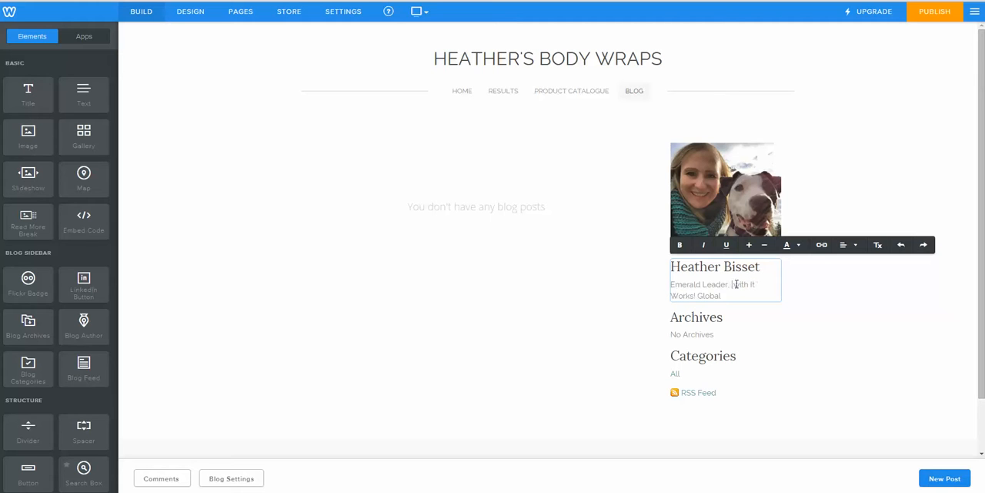
text(ant distributo)
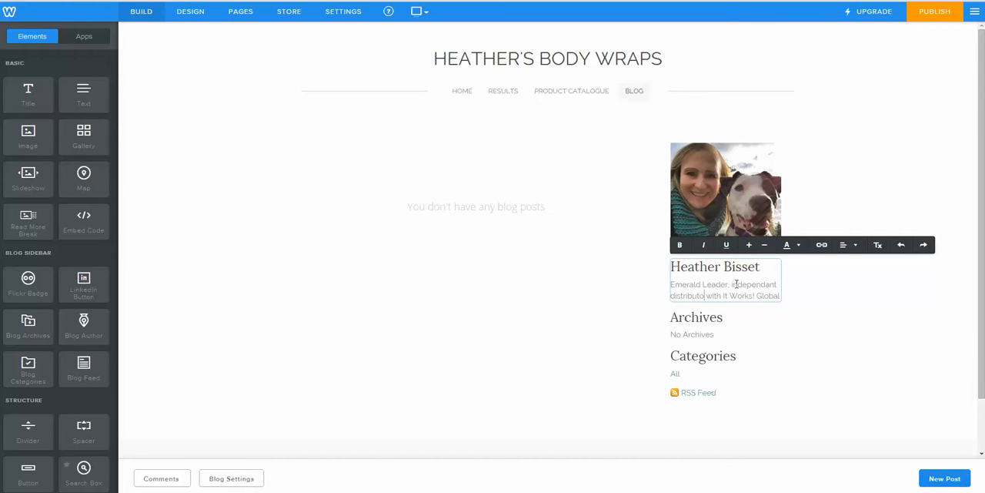
text(r)
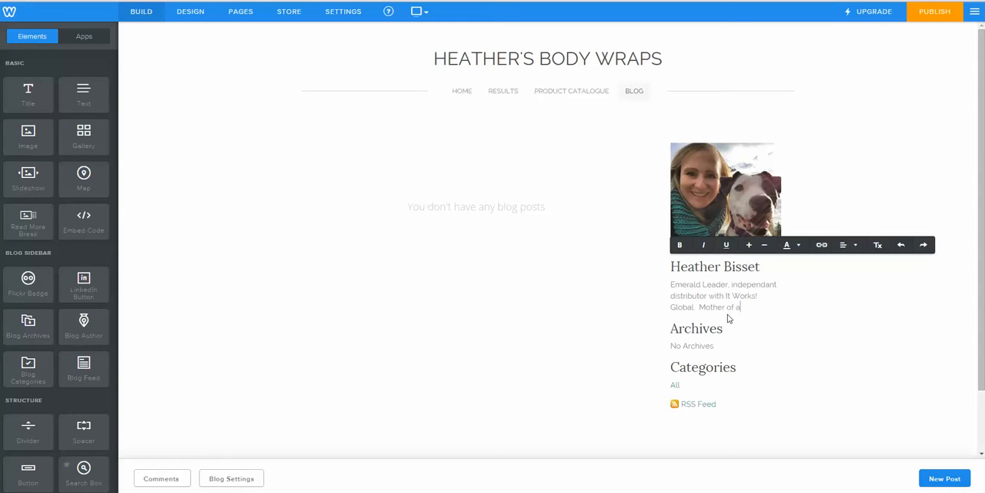
text(g puppy dog)
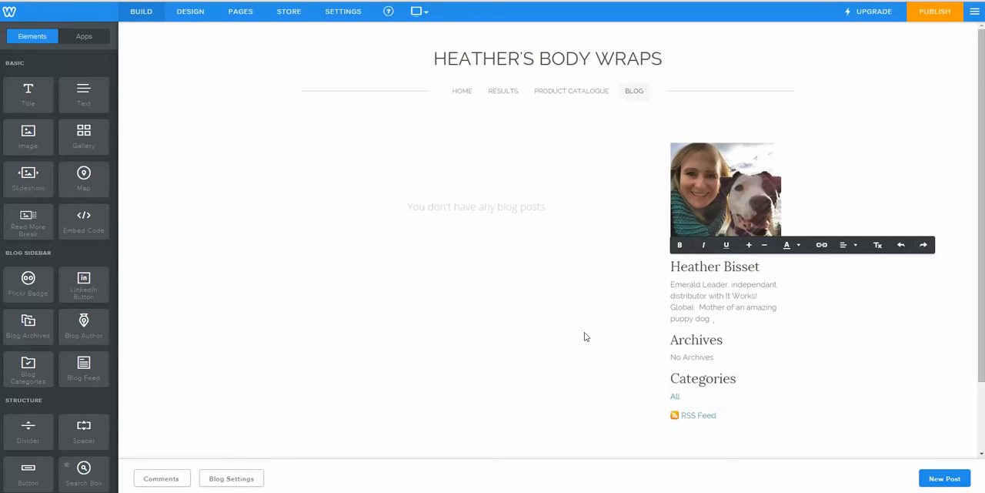
Step: Create a new blog post titled "Hair Skin Nails for Mermaid Hair!"
click(945, 480)
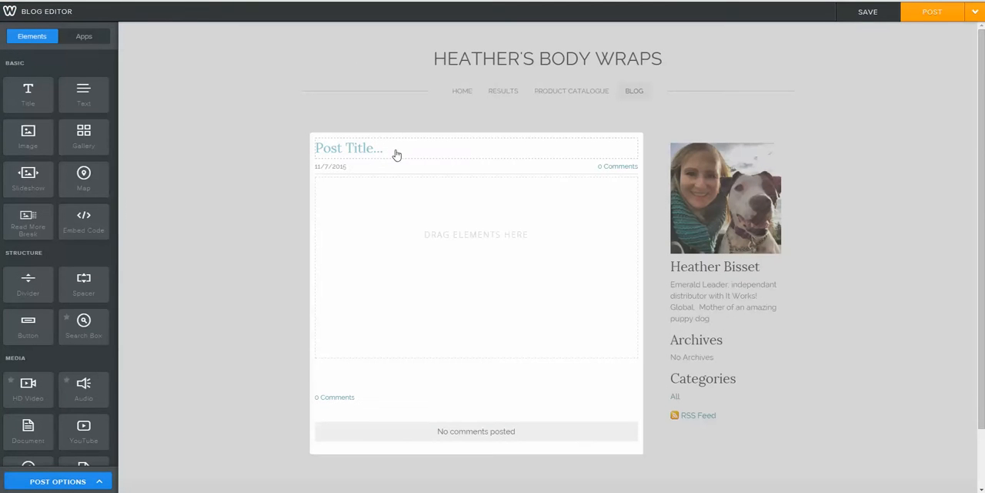
click(362, 149)
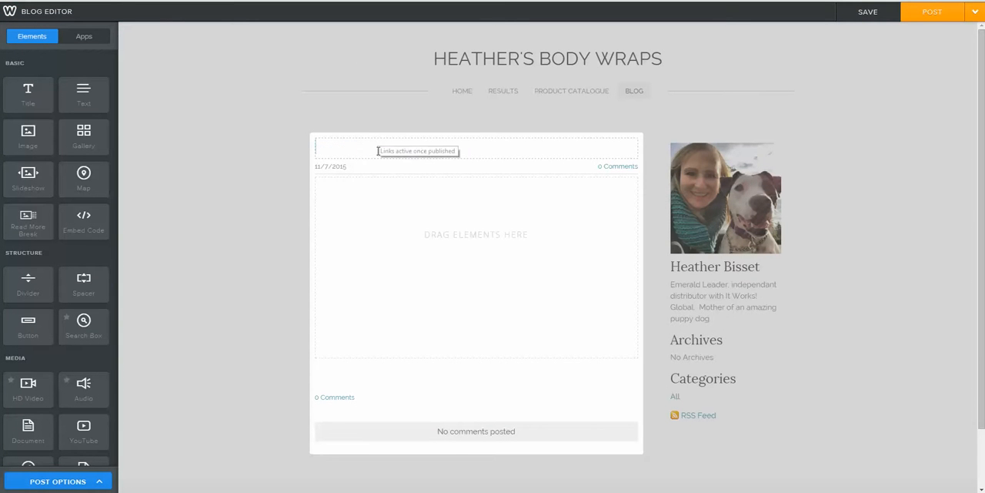
text(Hair Skin)
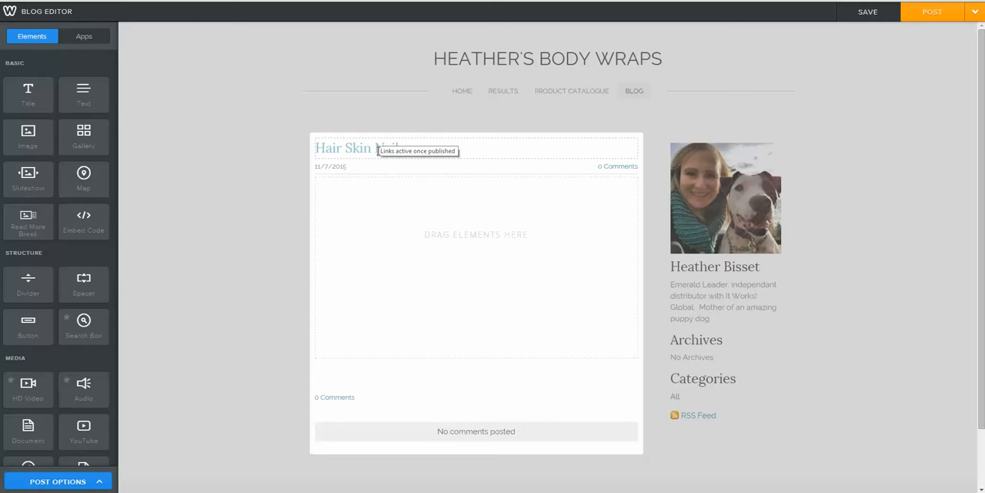
text( Nails for Mermai)
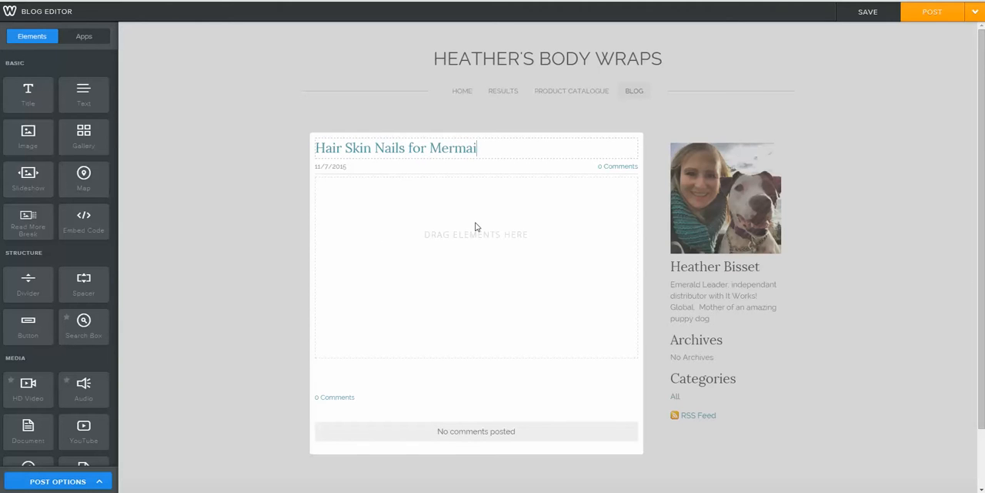
text(d Hair!)
drag(447, 247, 439, 247)
Step: Add text and image elements side by side in the post body and upload "hair skin nails" from the DT's product pictures folder
drag(83, 92, 353, 216)
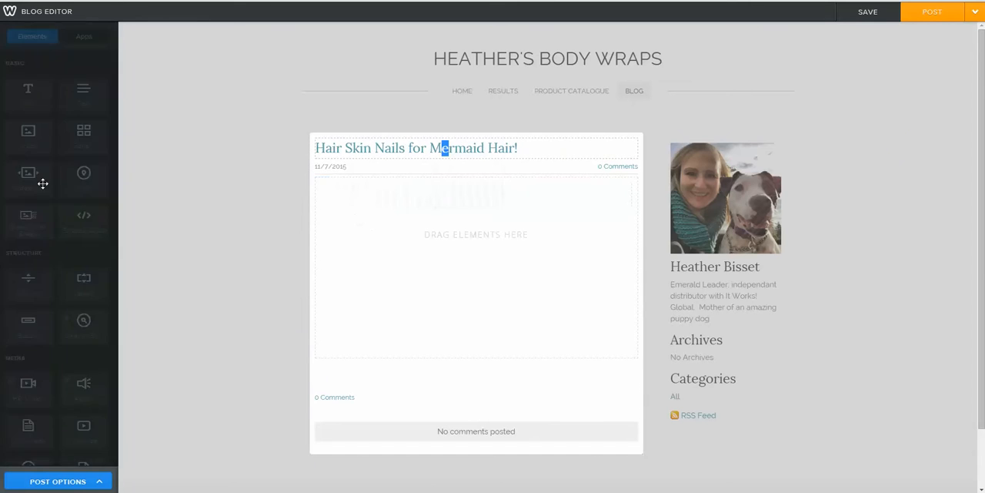
drag(22, 139, 334, 176)
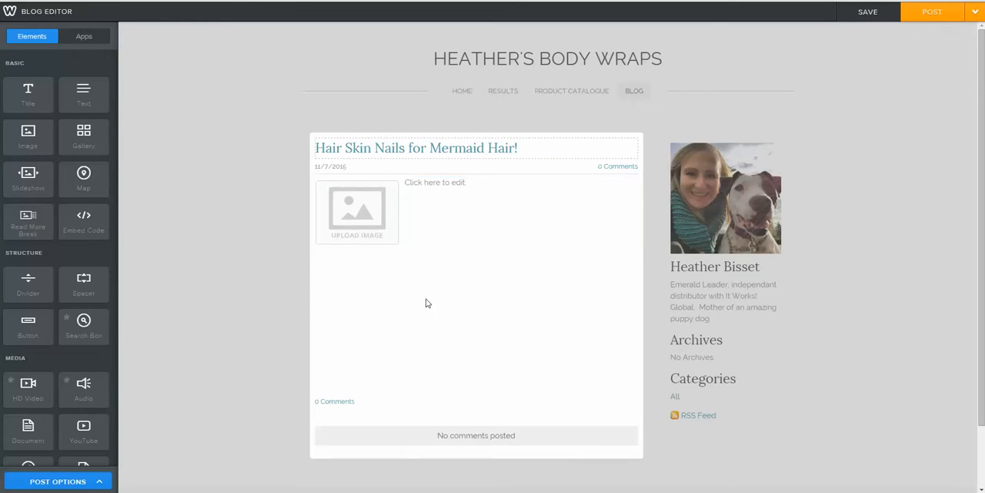
click(346, 216)
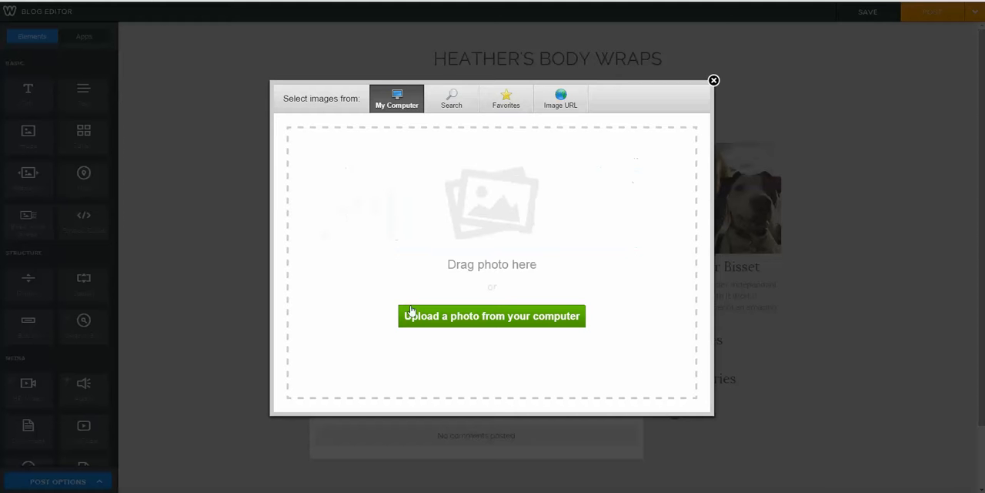
click(449, 316)
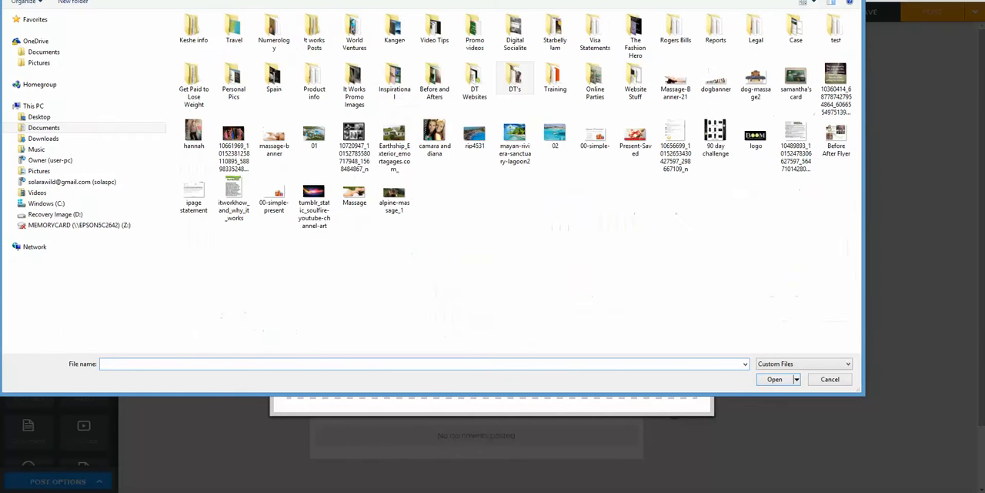
double_click(486, 83)
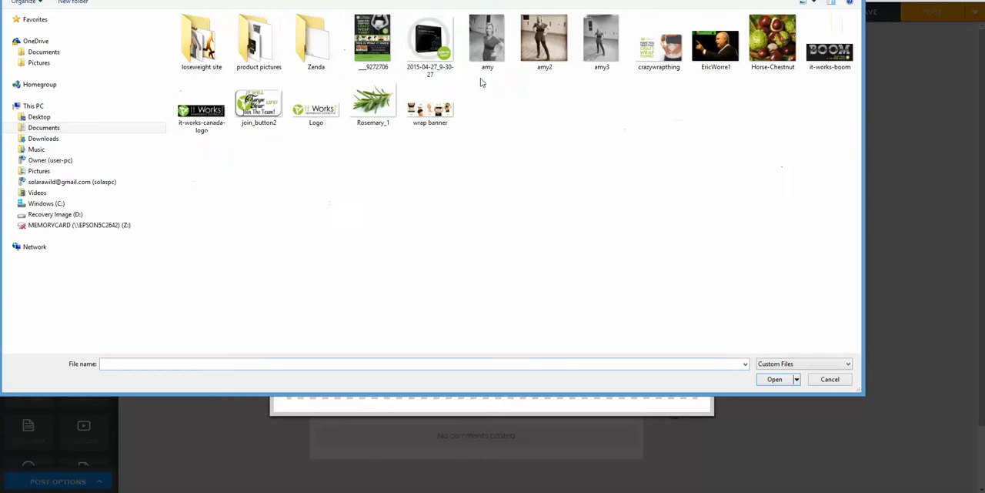
double_click(258, 42)
click(373, 40)
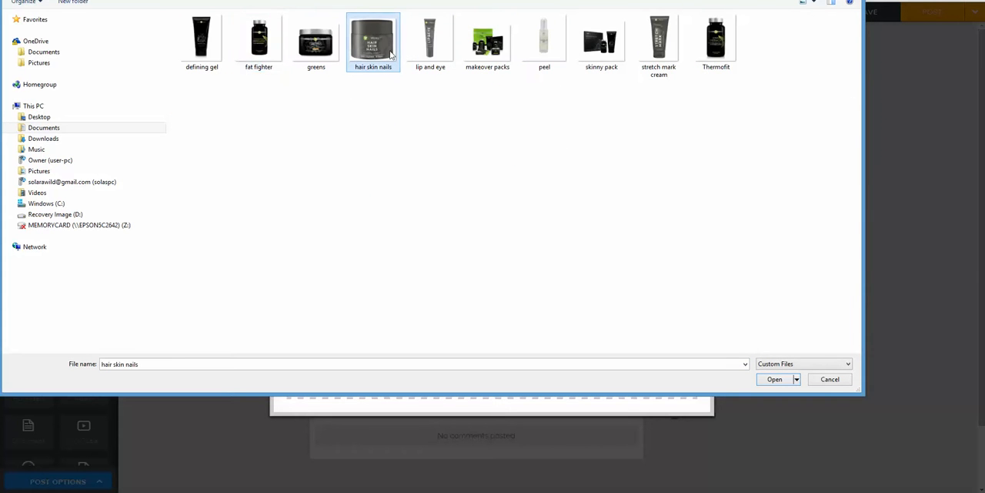
click(776, 379)
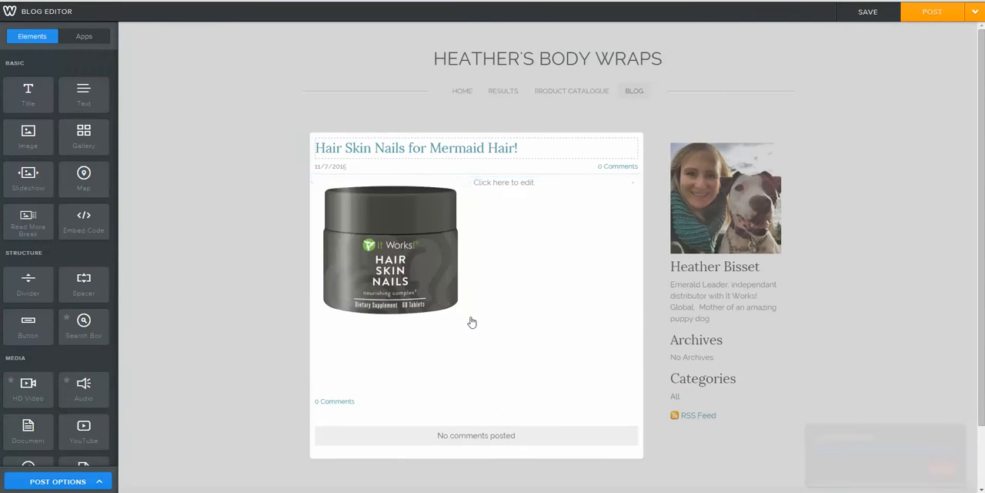
click(441, 284)
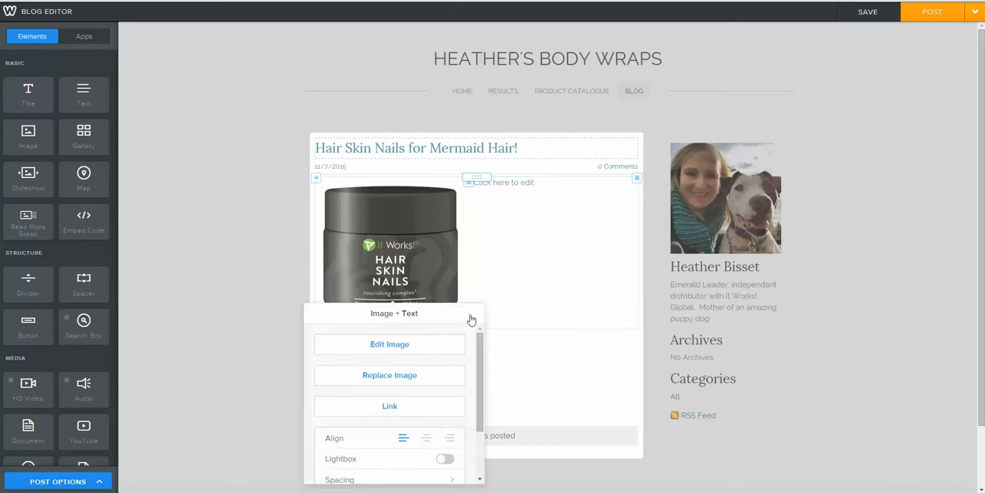
click(517, 354)
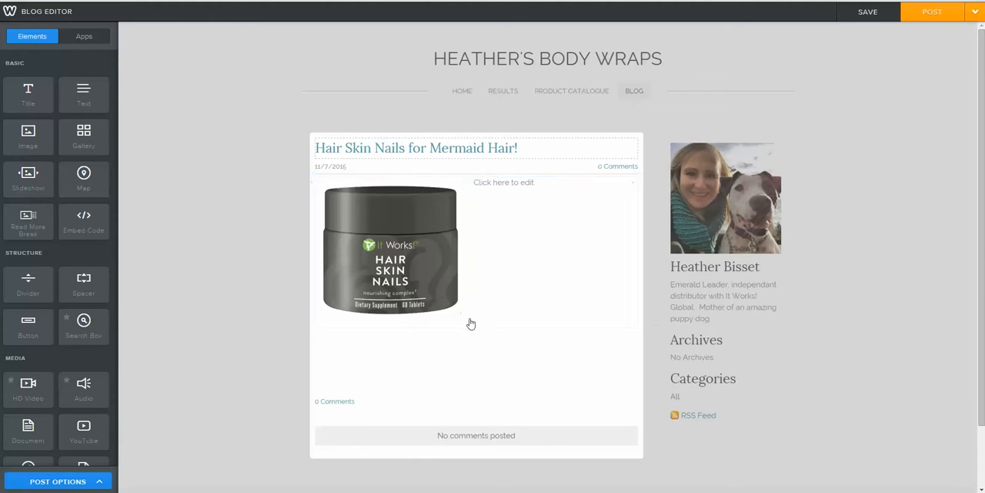
click(443, 291)
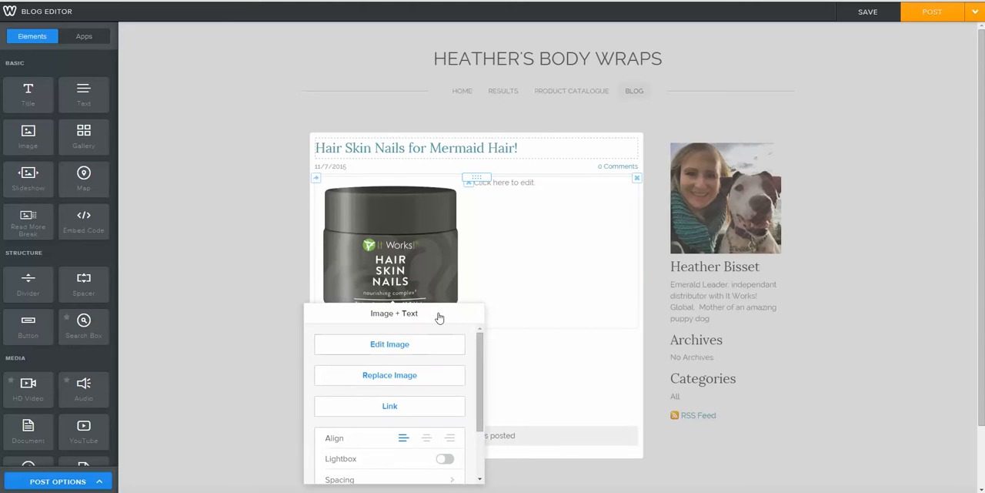
click(436, 346)
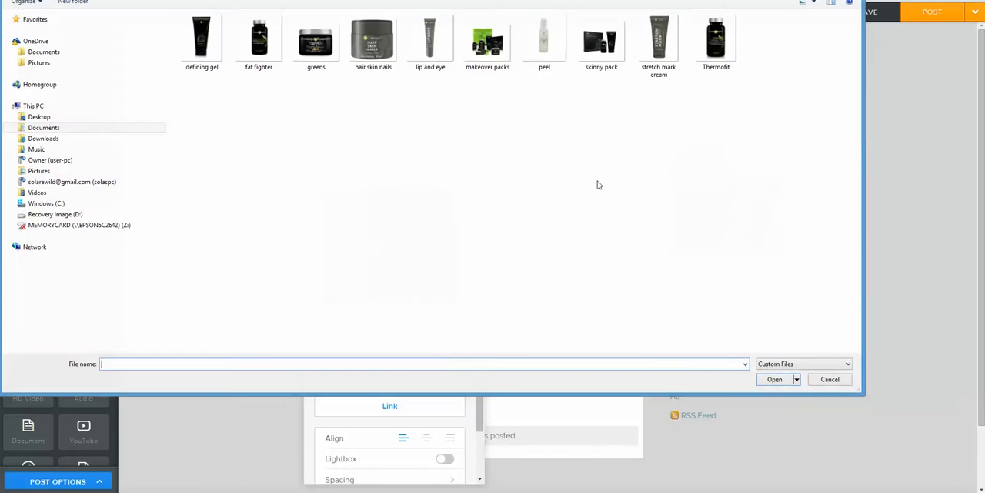
click(820, 383)
click(481, 265)
Step: Move the product image to the right side of the post text and shrink it to about two-thirds of its size
drag(398, 261, 543, 255)
drag(448, 260, 608, 280)
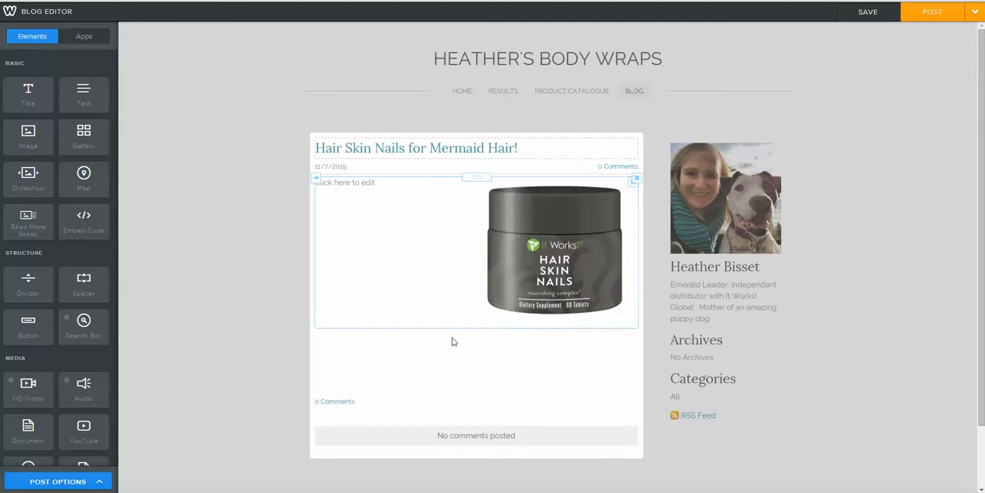
drag(629, 318, 631, 273)
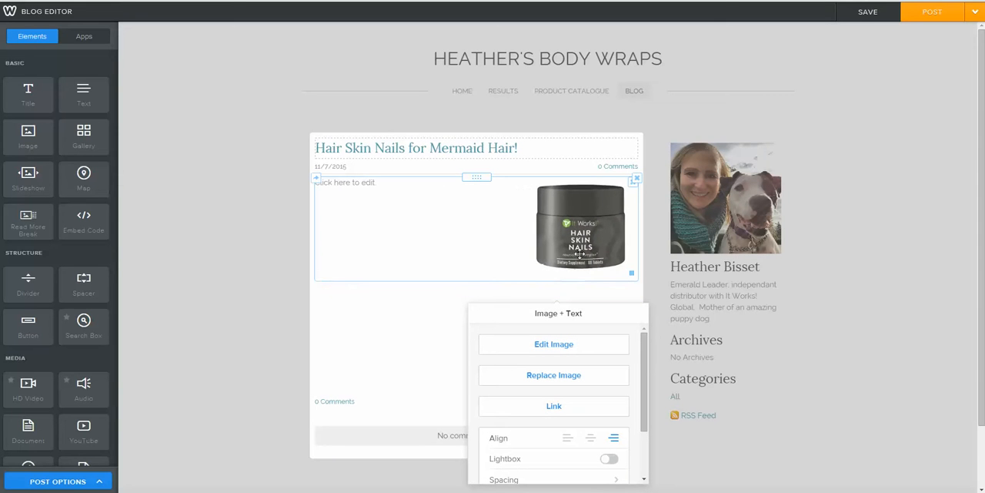
Step: Replace the post's placeholder text with "One of my favorite It Works! products in the Hair Skin and Nai"
click(372, 184)
click(376, 182)
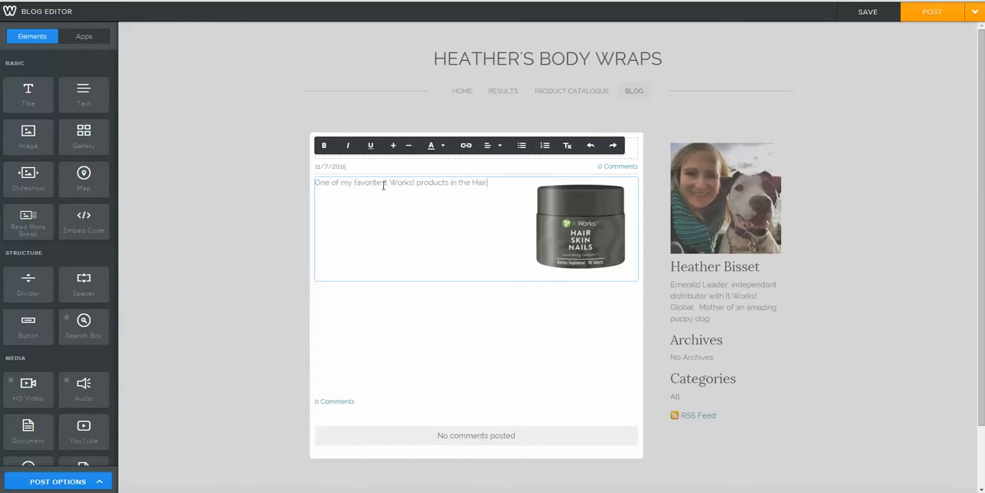
text(Nai)
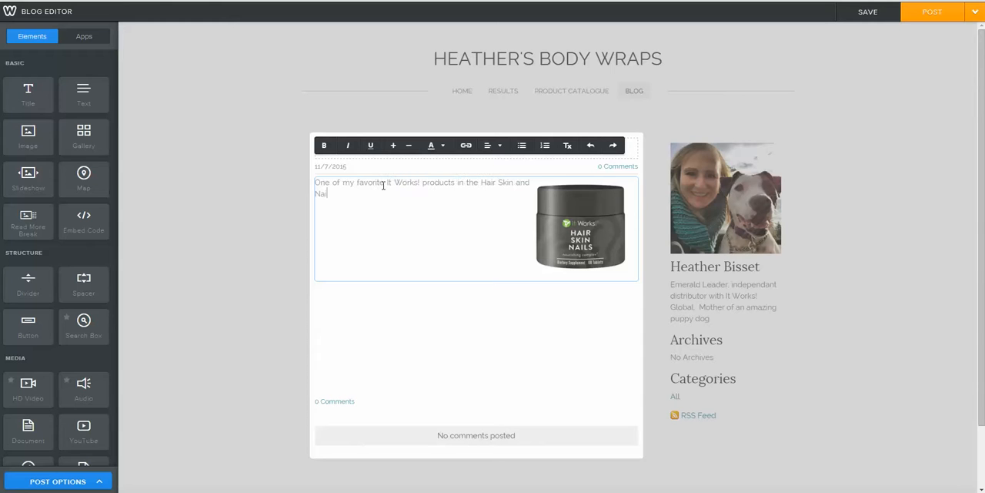
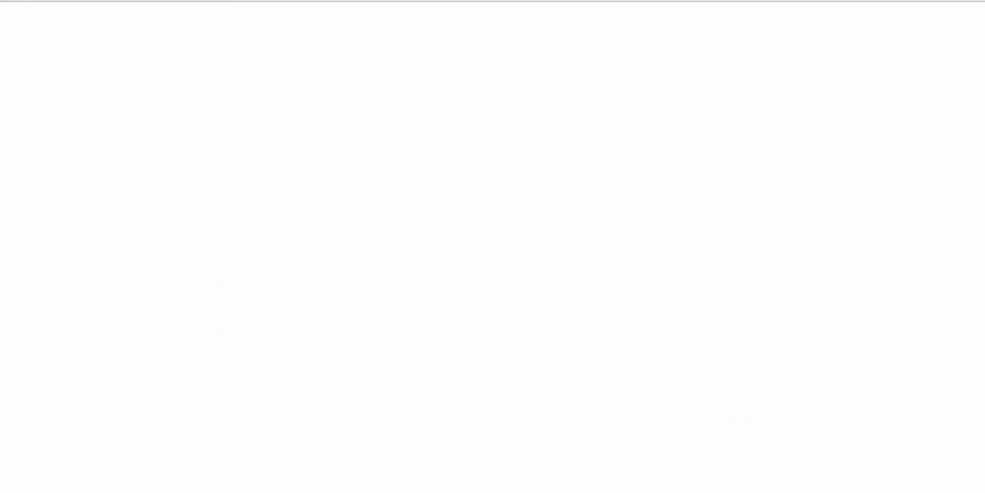
Step: Switch to a blank browser tab and go to picmonkey.com
text(picmonkey.c)
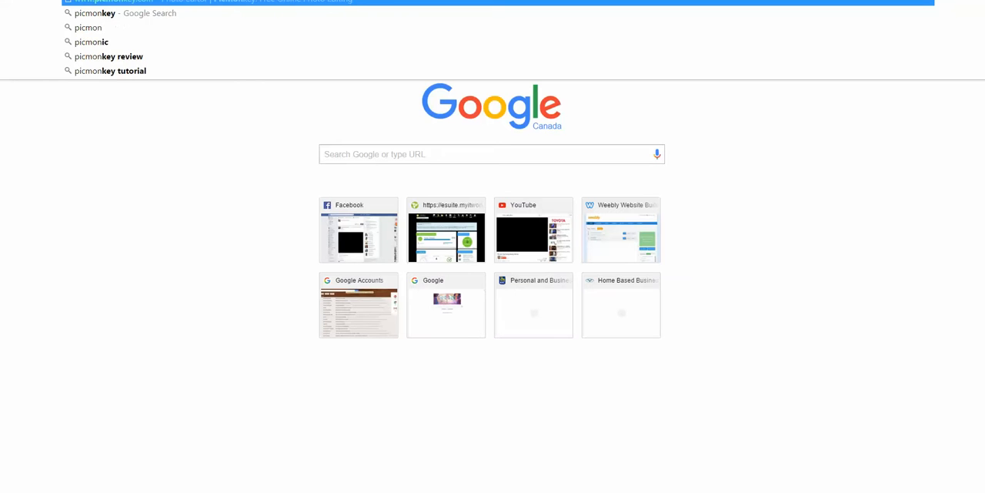
text(om)
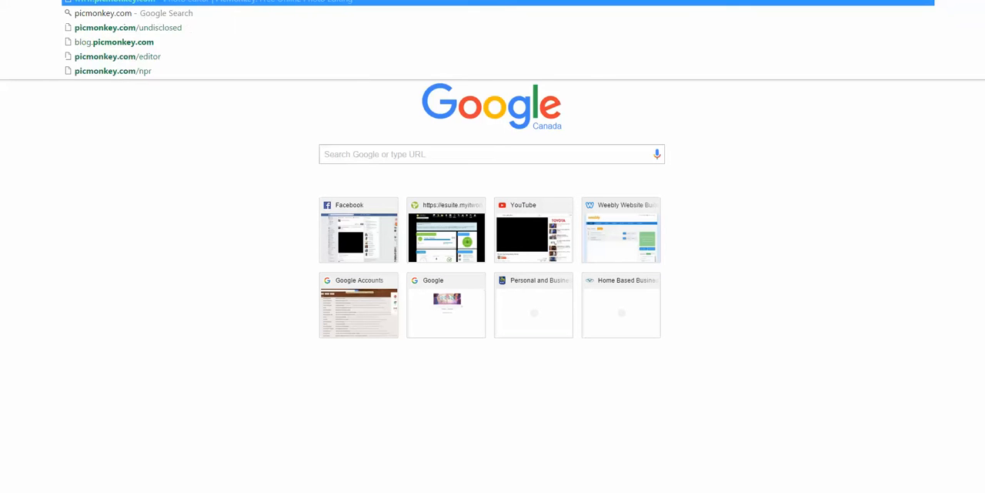
key(Return)
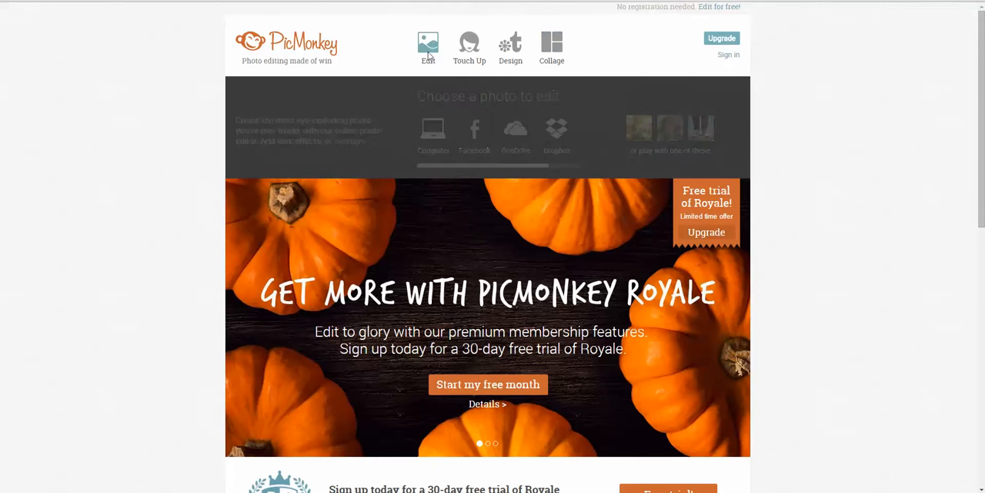
Step: Open the Day 1, 21 and 45 hair comparison photo from the It Works Promo Images folder for editing
click(428, 55)
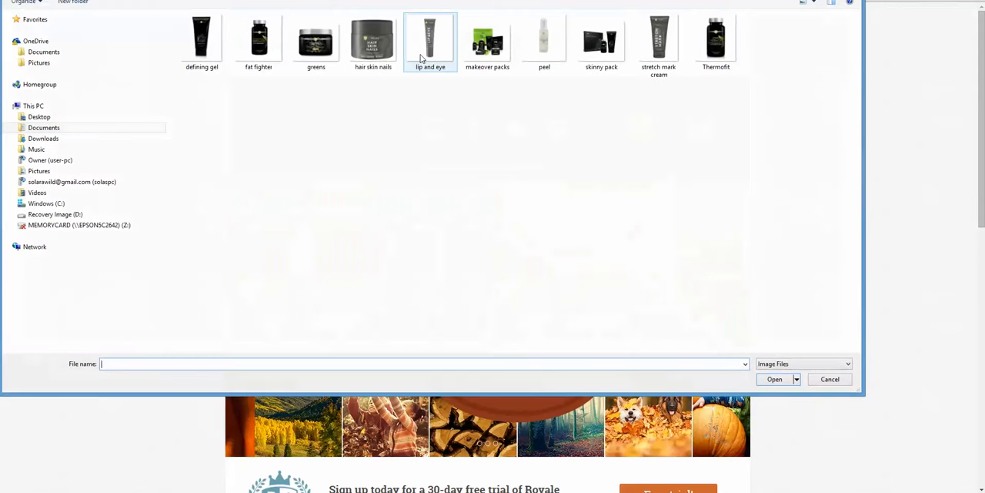
click(115, 1)
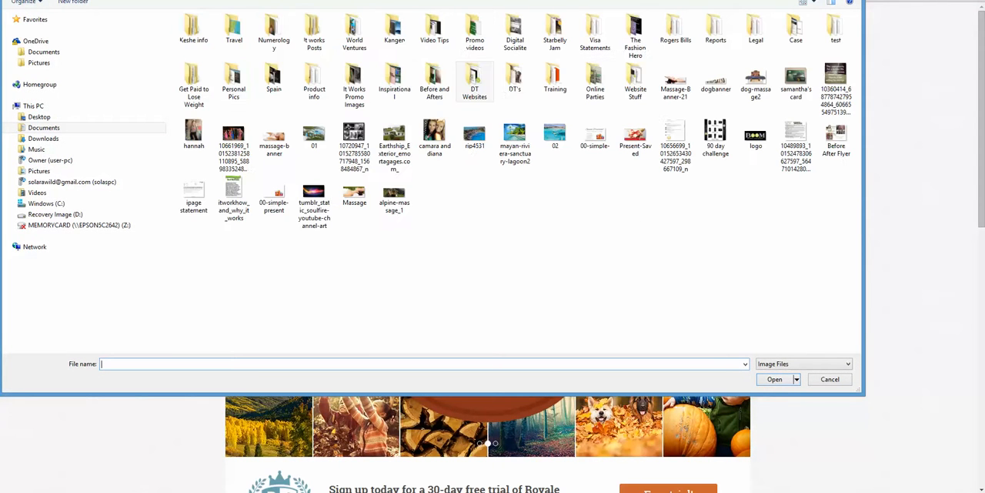
double_click(396, 86)
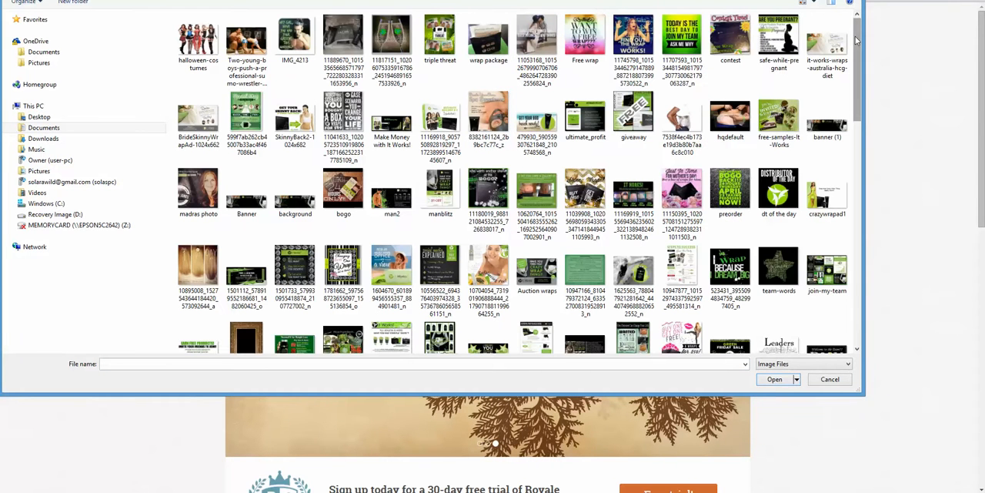
click(198, 270)
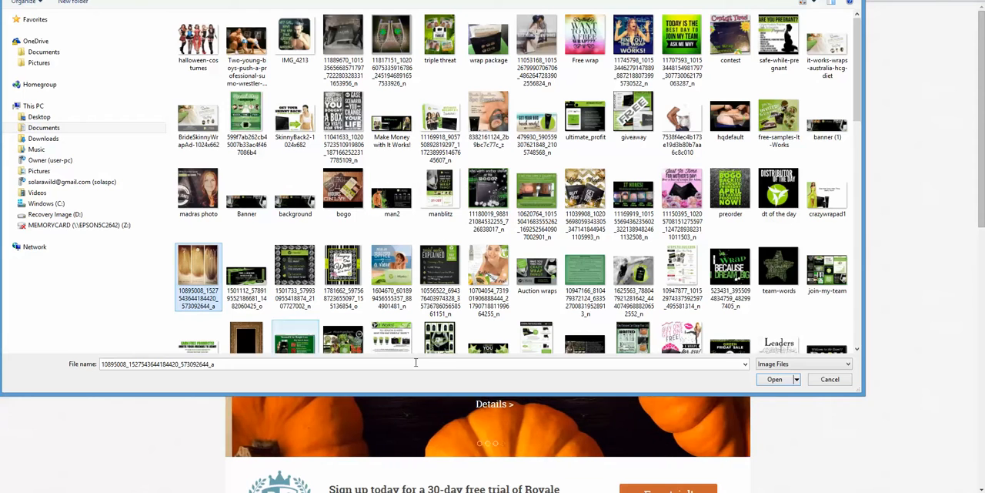
click(766, 380)
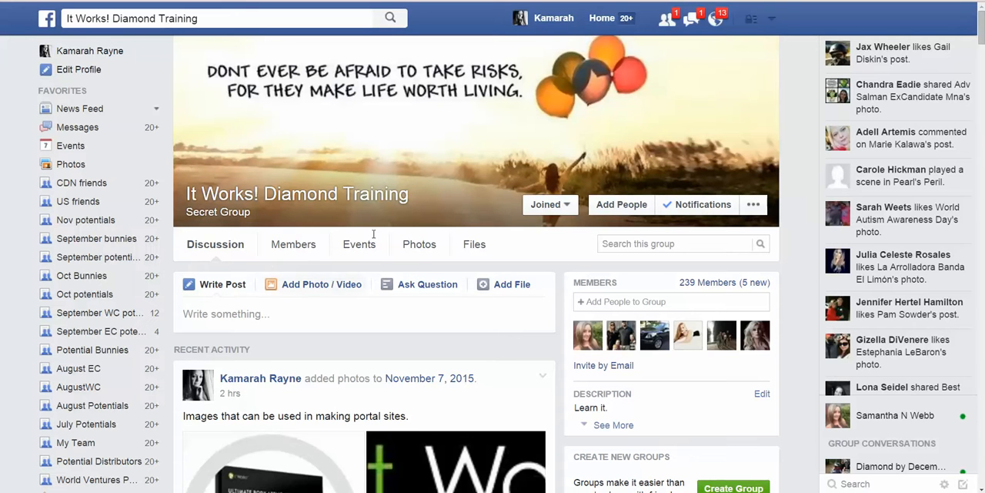
Step: Switch to the It Works! Diamond Training Facebook group, search it for "disclaimer" and open the disclaimer image from the September 20 post
click(635, 244)
text(disclaimer)
key(Return)
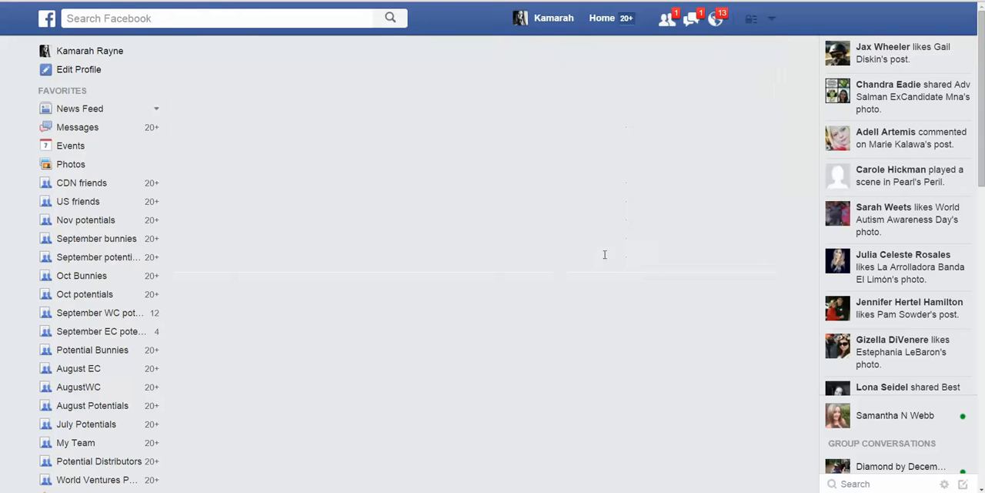
scroll(400, 336, down, 2)
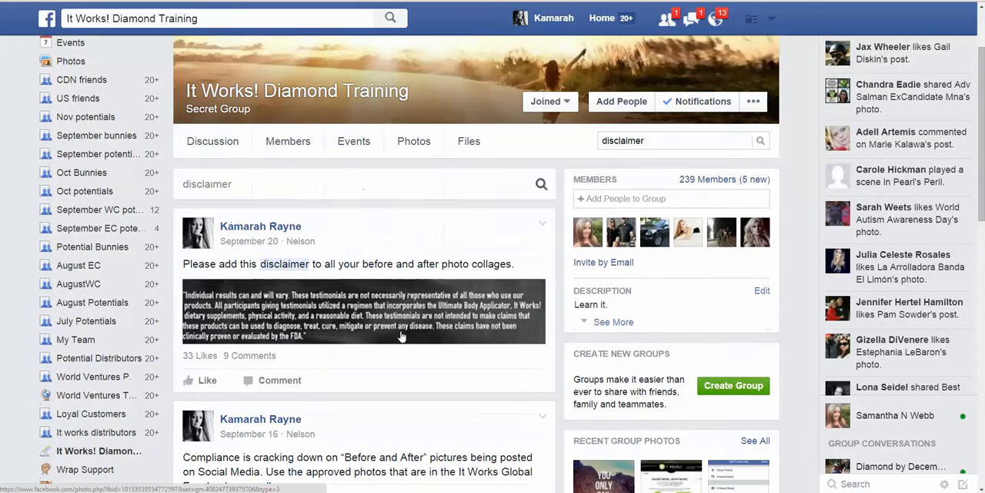
click(343, 313)
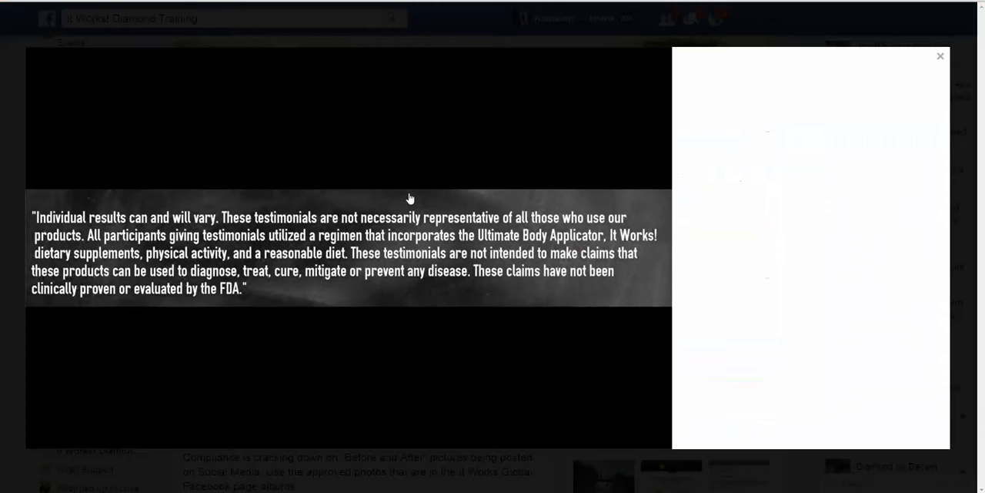
Step: Save the disclaimer image as a JPEG in the folder of before-and-after pictures
right_click(256, 209)
click(263, 216)
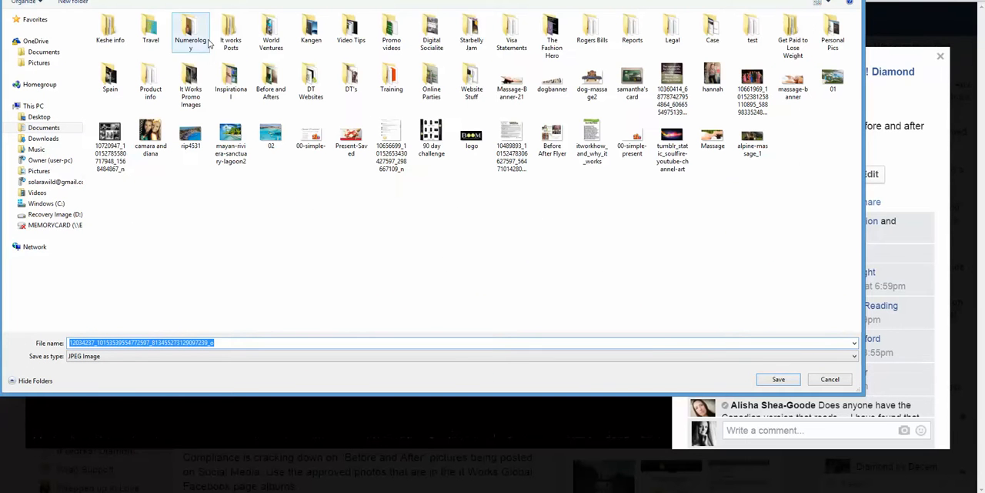
click(310, 87)
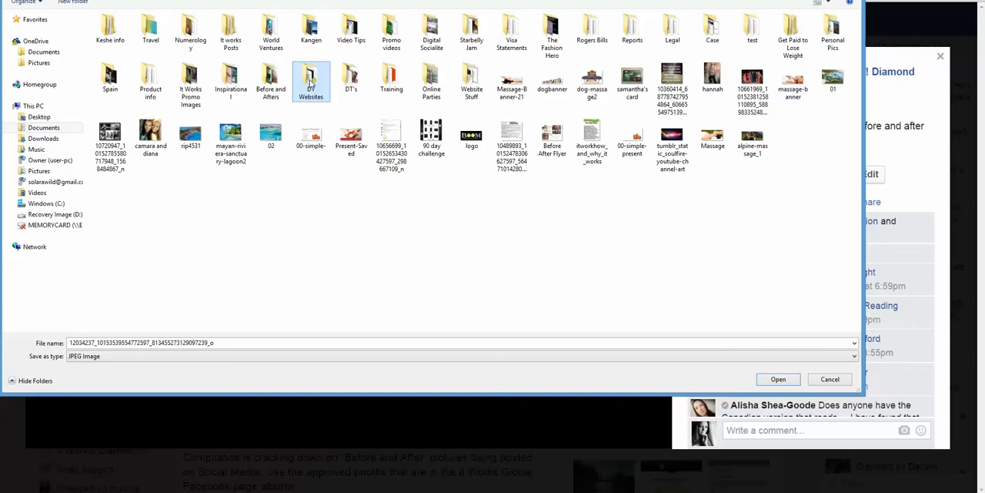
double_click(310, 85)
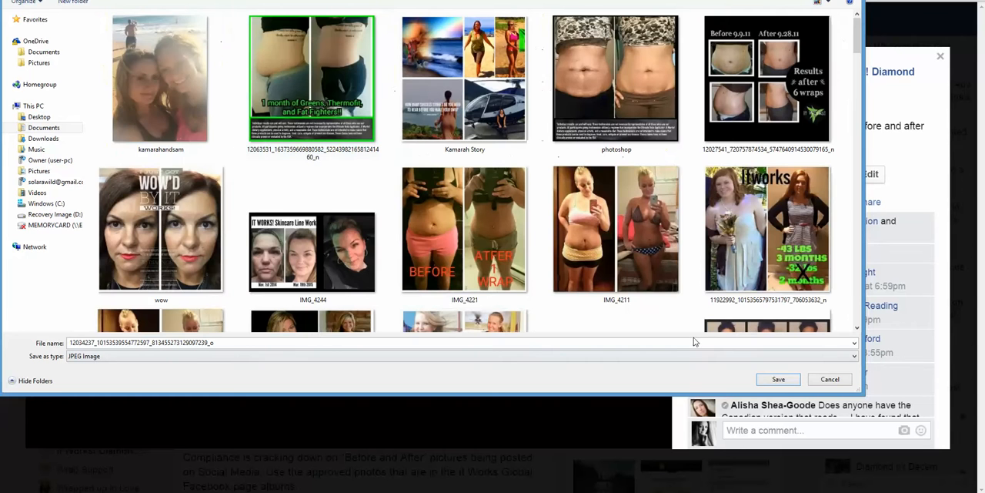
click(784, 382)
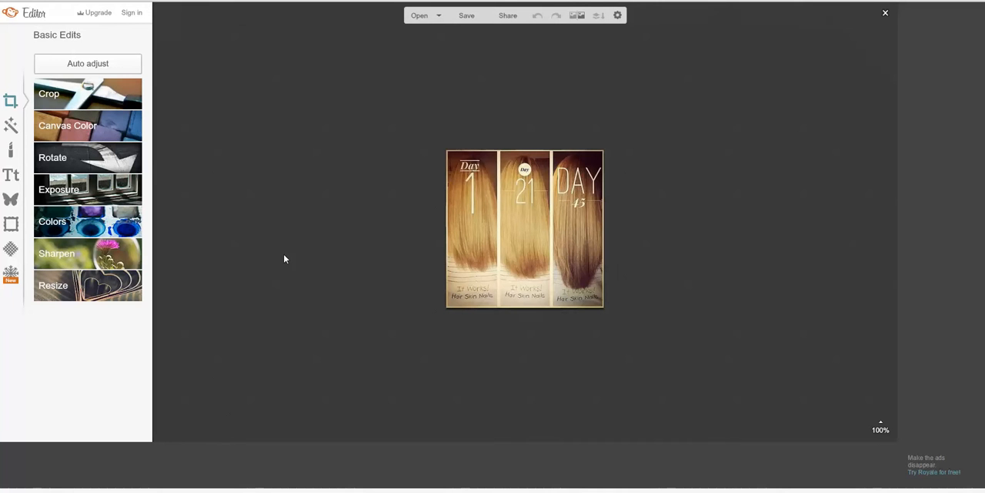
Step: In the PicMonkey editor, add the saved disclaimer image to the hair photo as a custom overlay
click(10, 200)
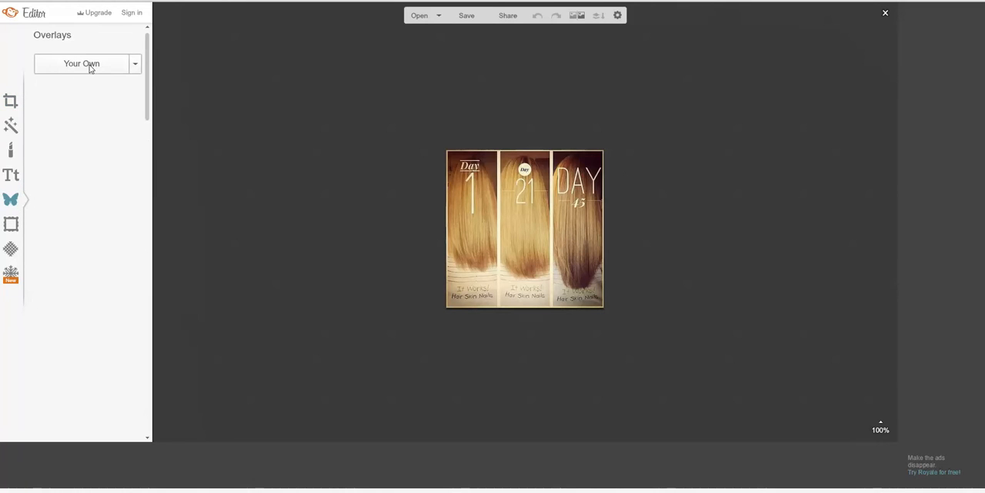
click(90, 65)
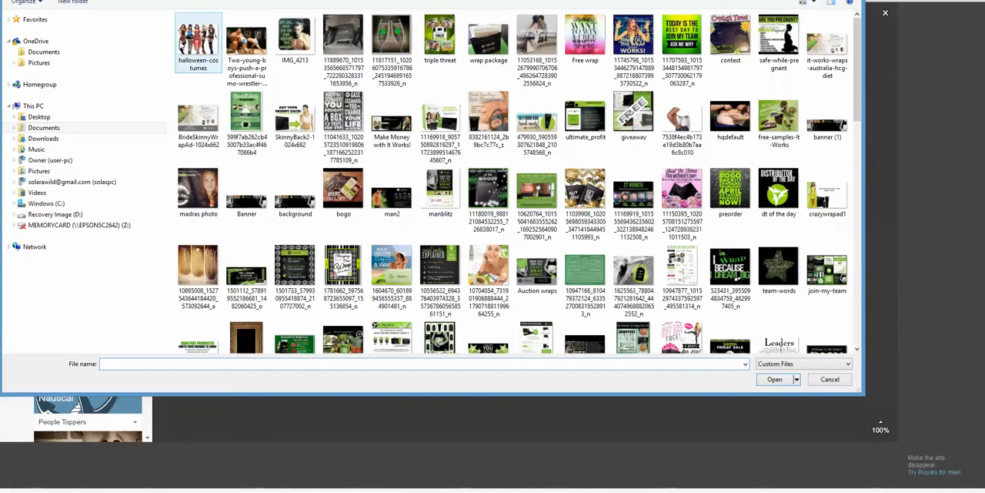
click(146, 0)
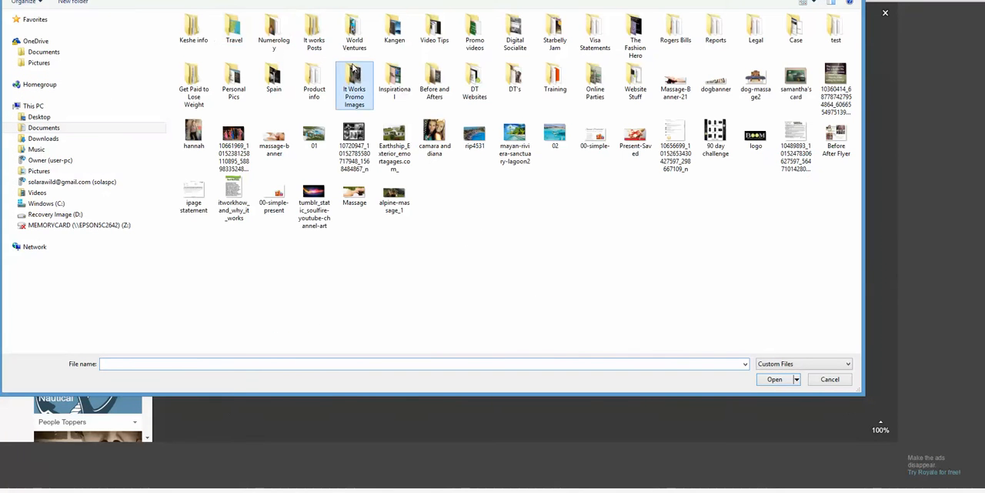
double_click(394, 77)
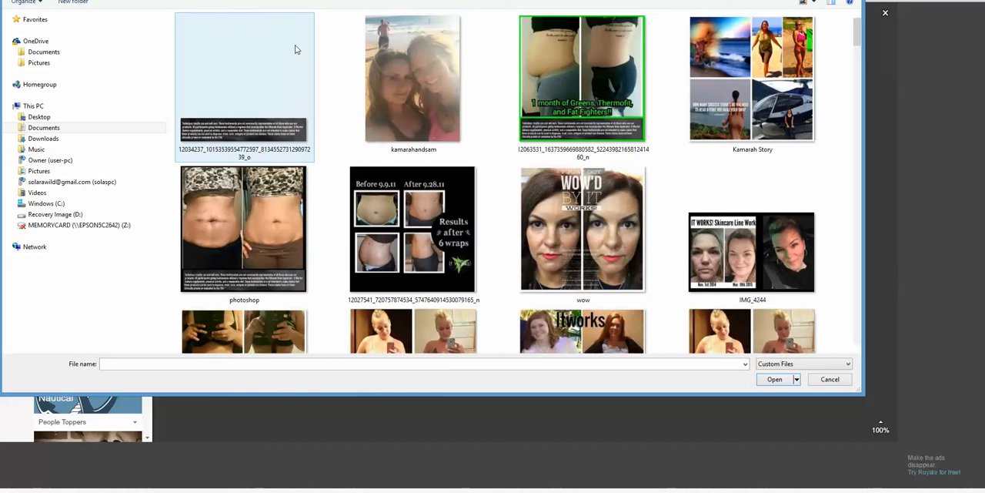
click(242, 132)
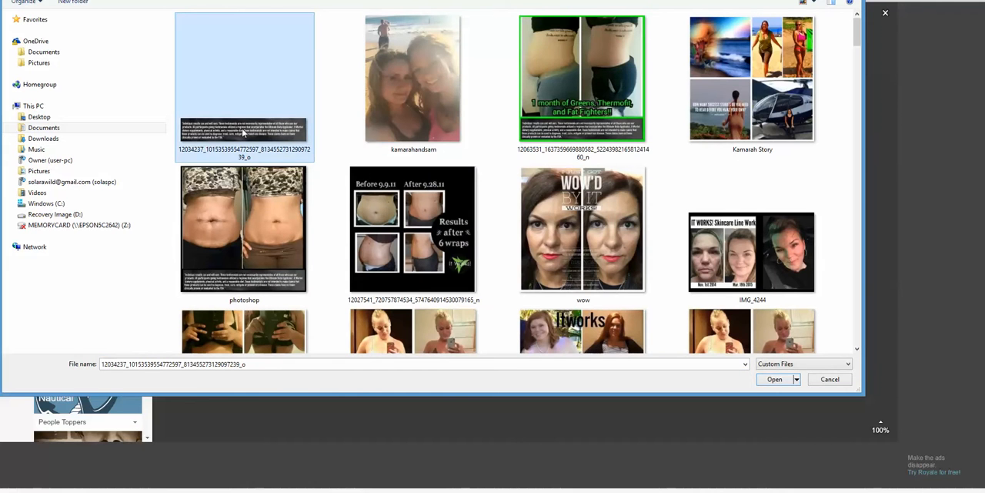
click(775, 379)
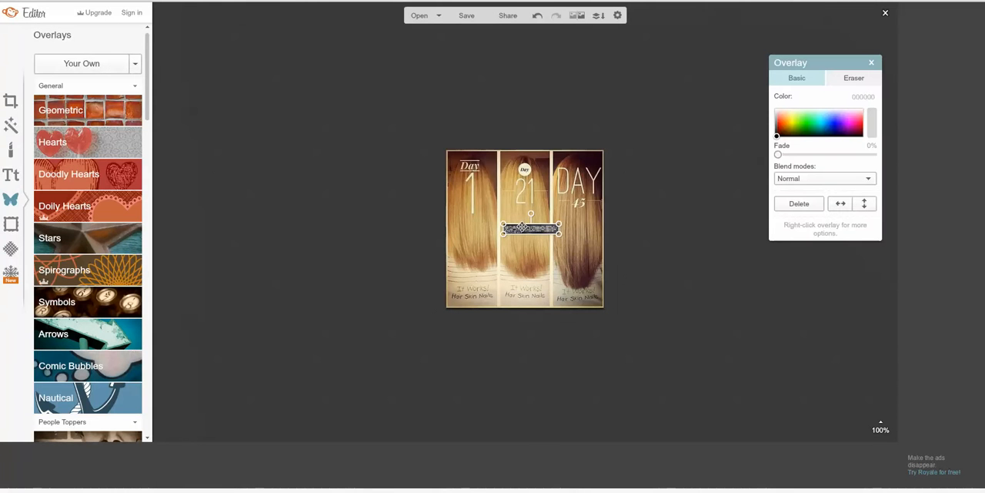
Step: Try to place the disclaimer overlay just below the lower edge of the hair photo
drag(522, 226, 508, 321)
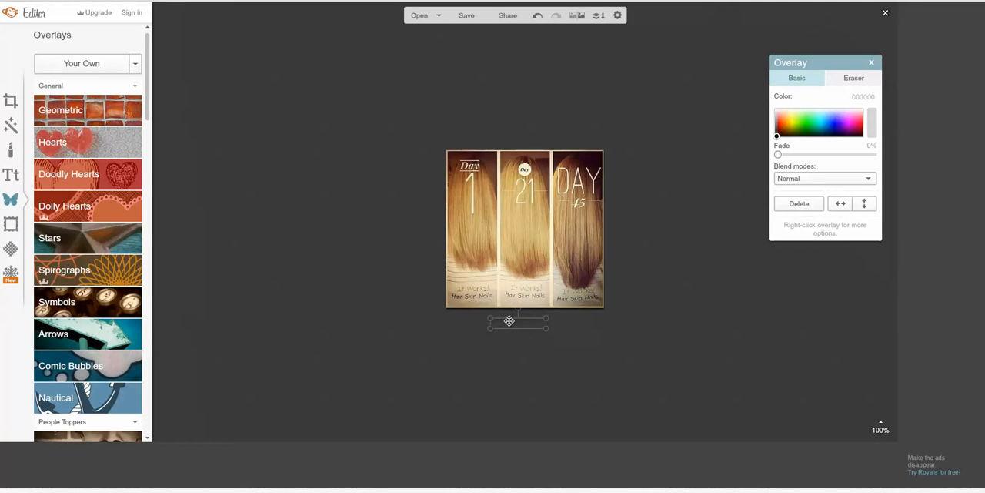
drag(509, 321, 508, 320)
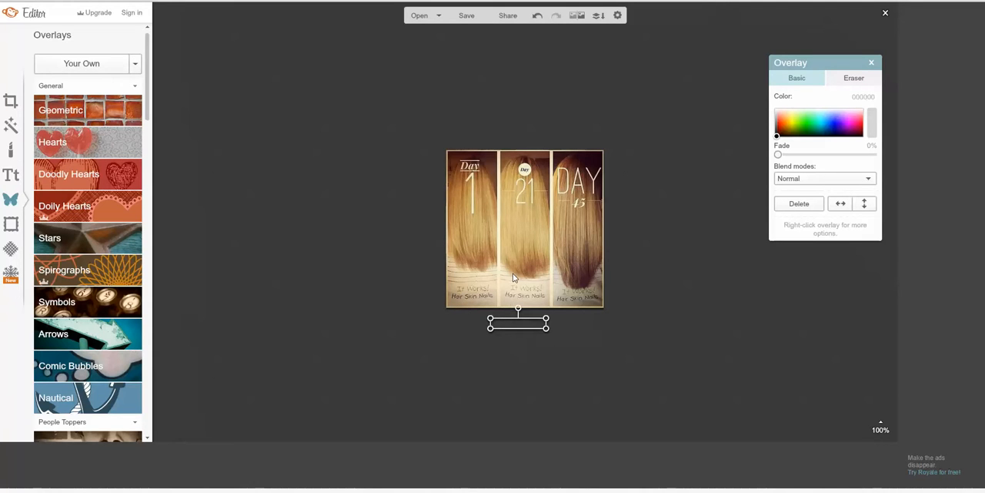
click(514, 276)
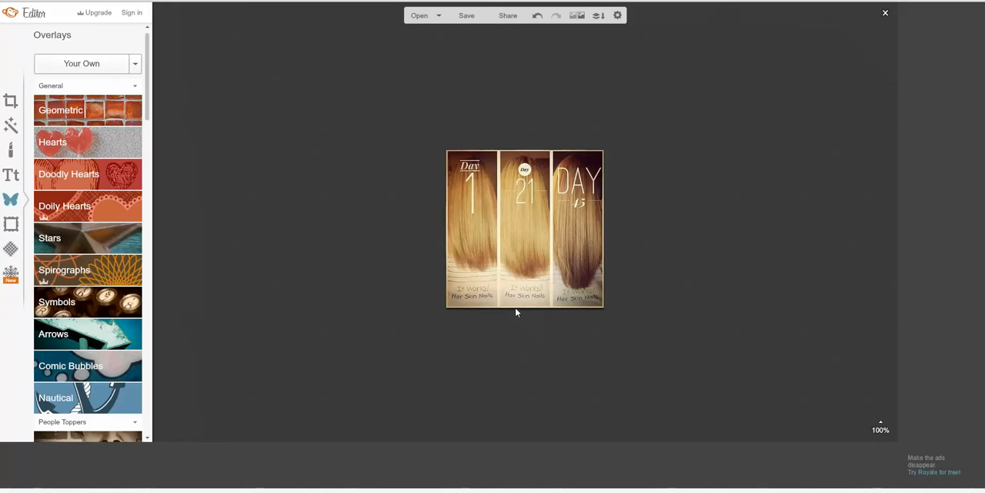
drag(520, 322, 471, 331)
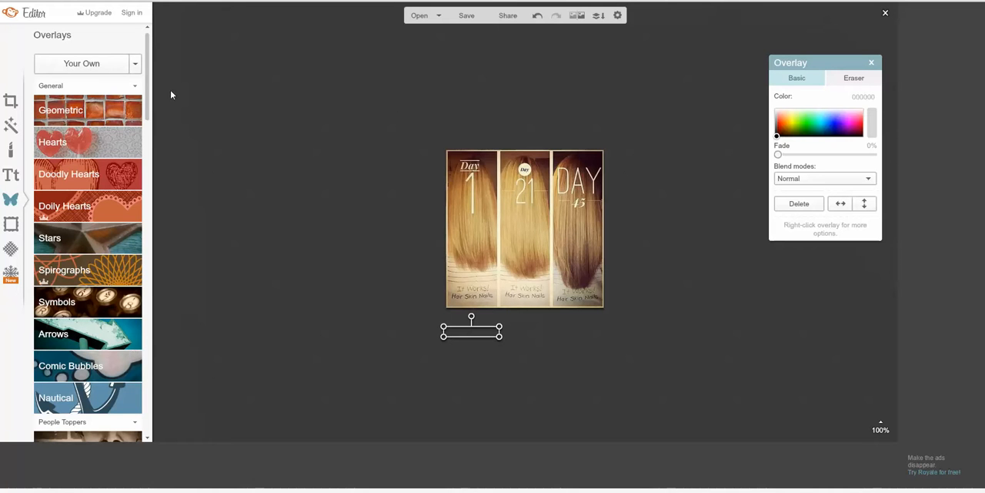
Step: Open the PicMonkey home page again in a new browser tab
click(134, 1)
click(465, 66)
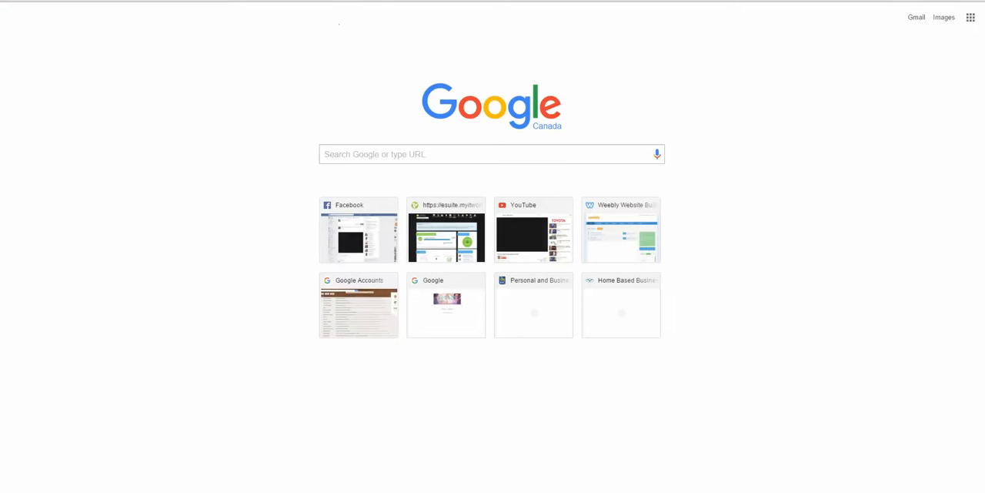
click(400, 154)
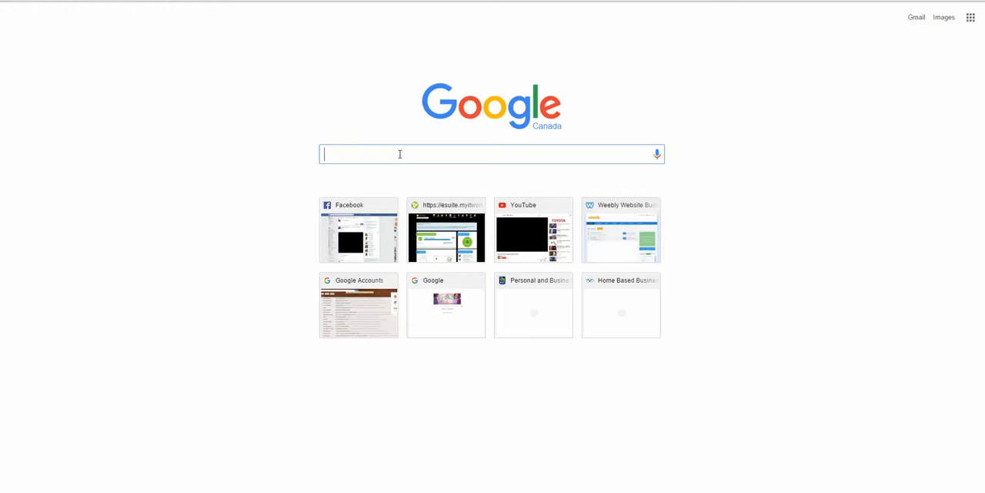
text(picmon)
key(Return)
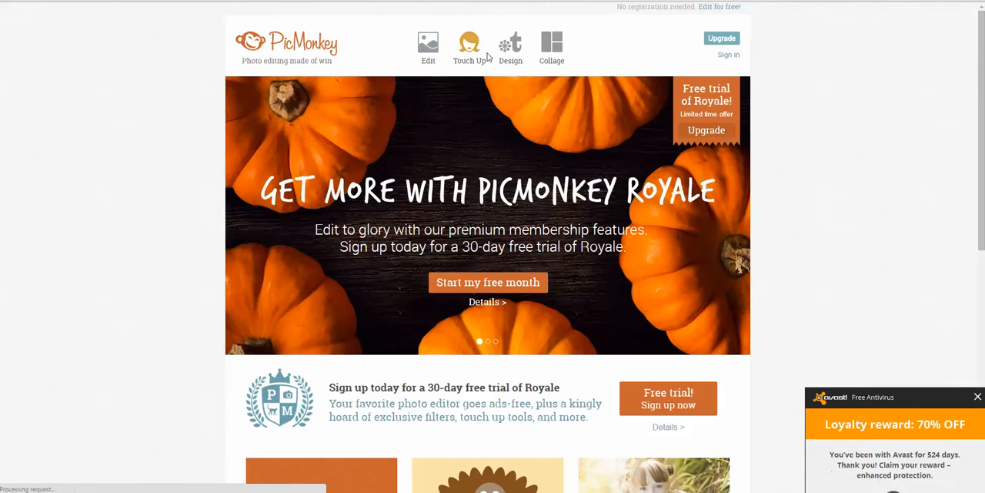
Step: Start a new collage with the saved disclaimer image and dismiss the antivirus offer
mouse_move(553, 48)
click(554, 48)
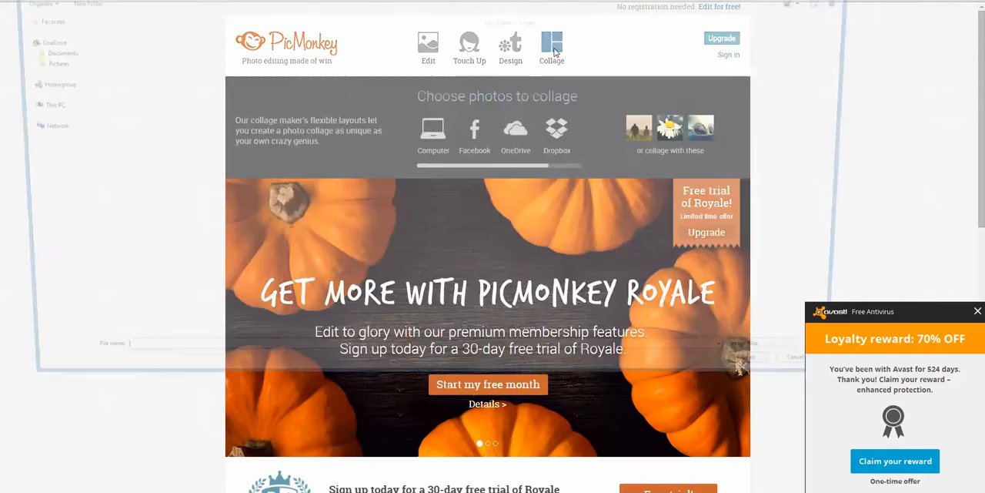
click(245, 92)
scroll(505, 200, down, 10)
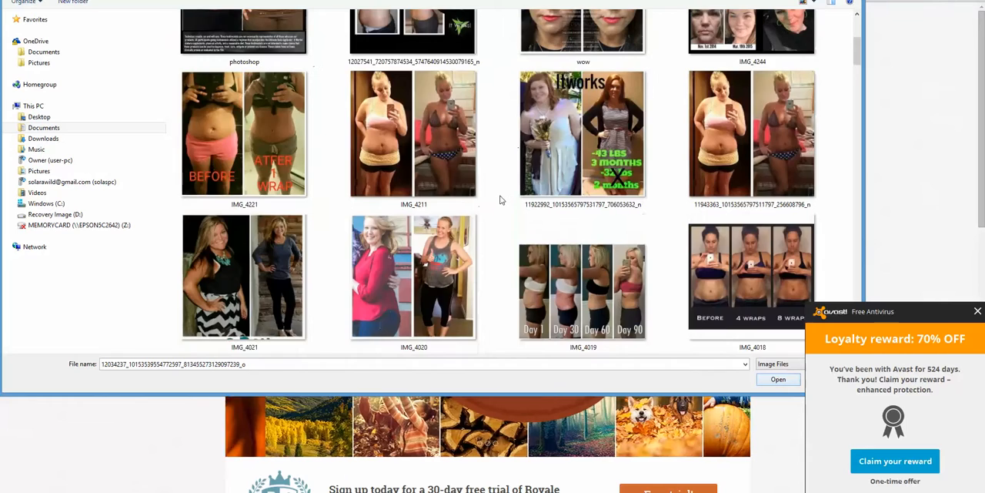
scroll(505, 200, down, 10)
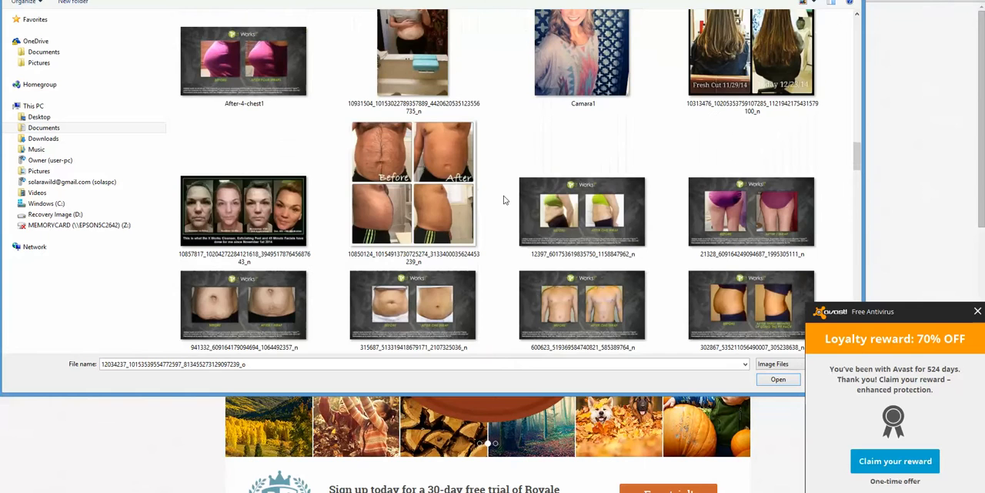
scroll(505, 200, down, 10)
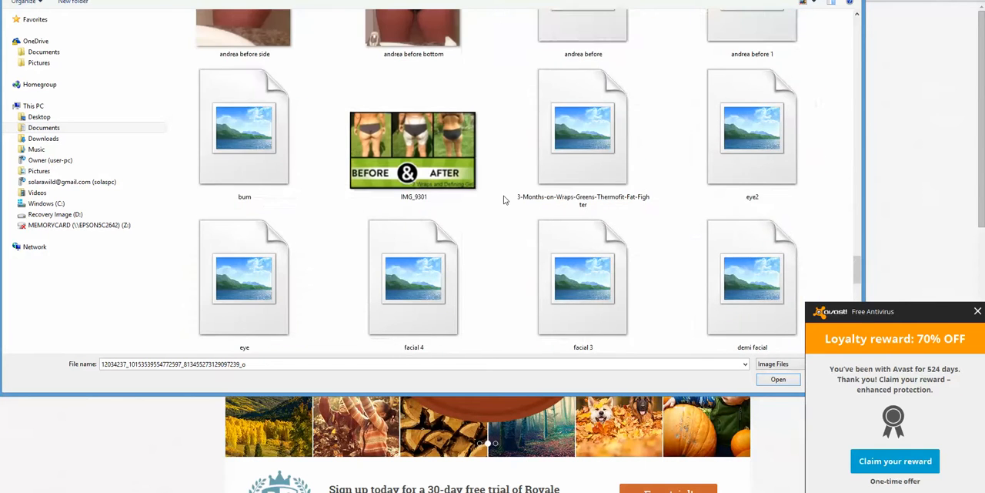
scroll(505, 200, down, 5)
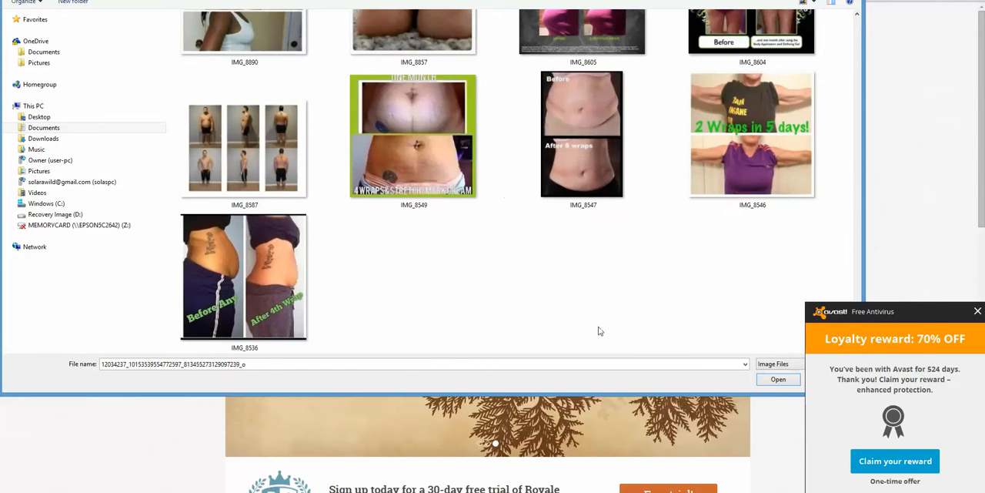
click(779, 381)
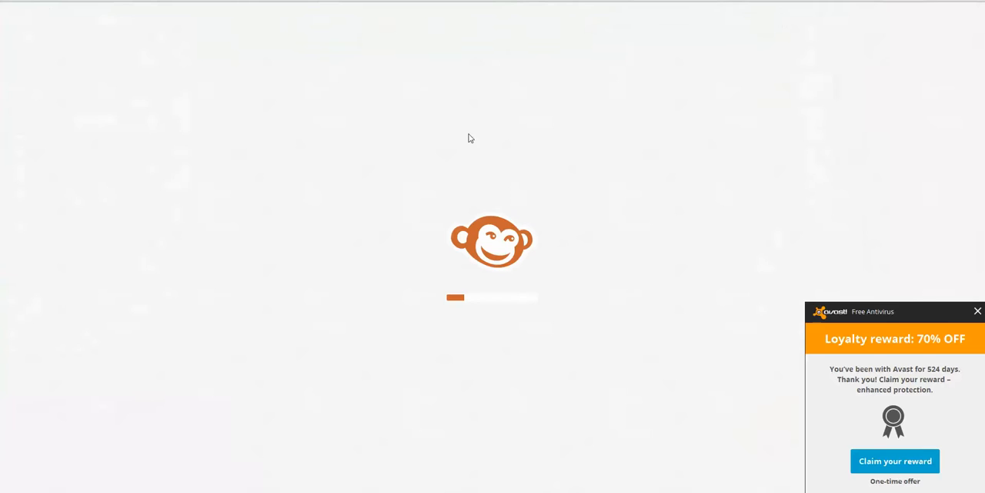
click(978, 312)
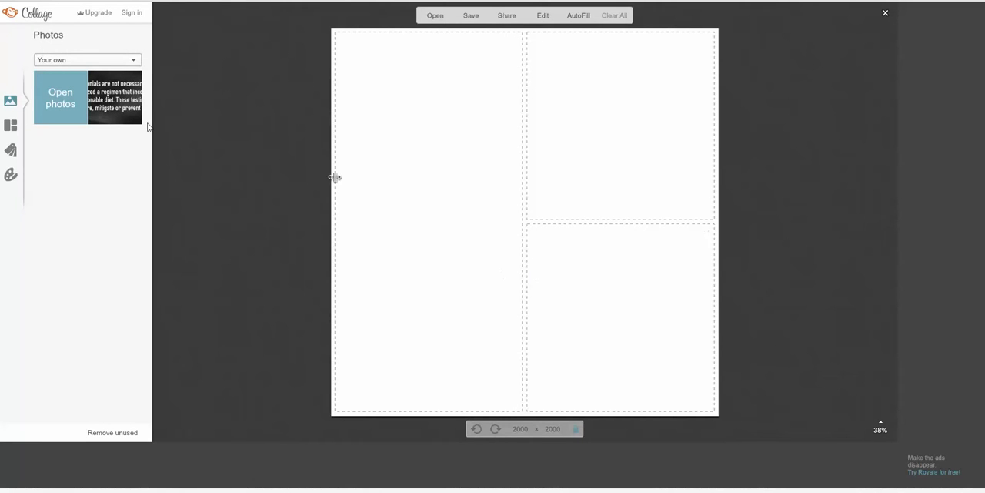
Step: Switch the collage to a blank create-your-own layout and fill its single cell with the disclaimer image
click(11, 129)
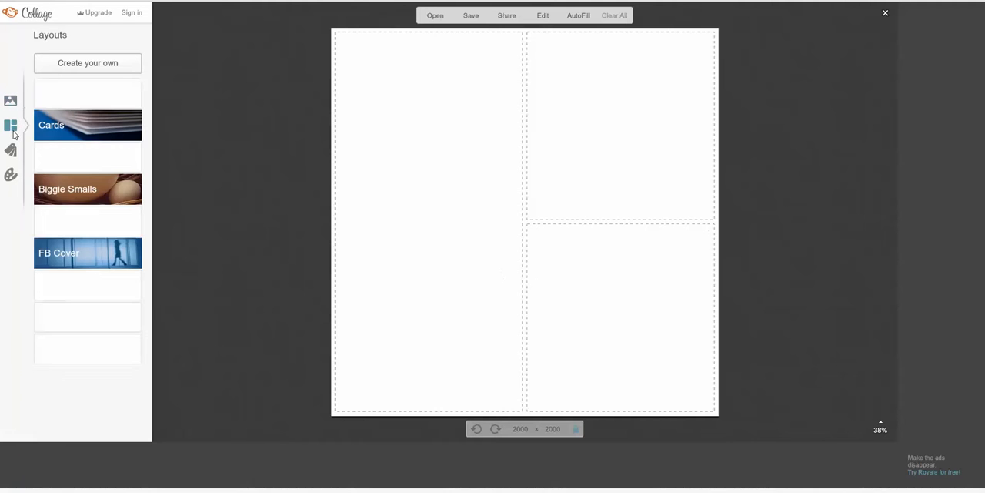
click(74, 71)
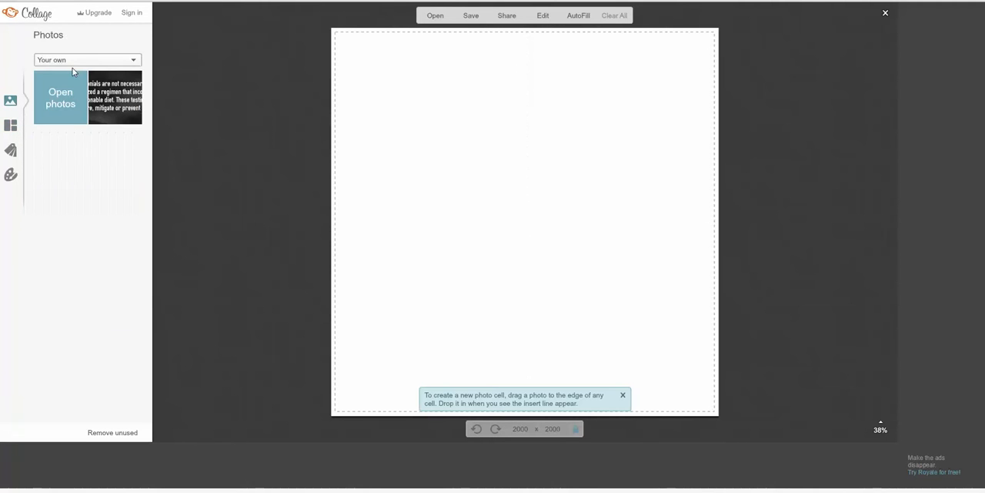
drag(112, 104, 514, 370)
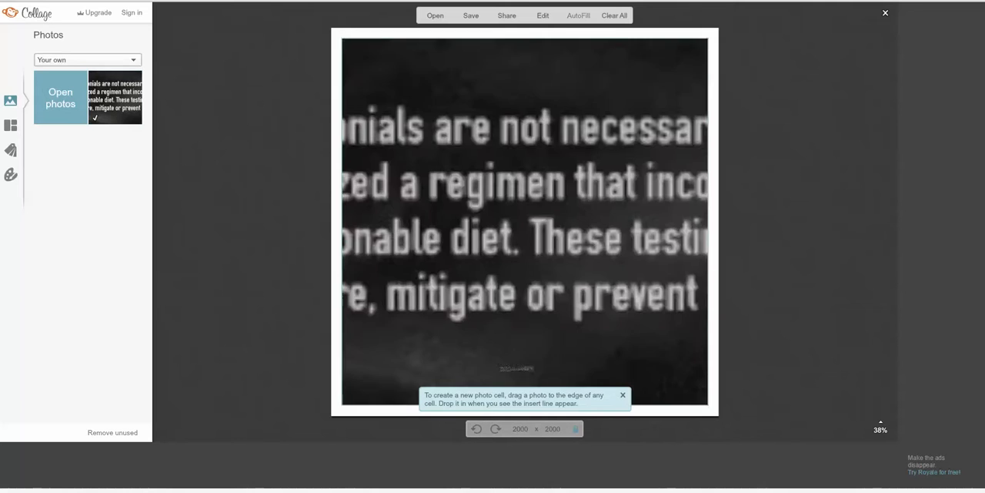
Step: Add the Day 1, 21 and 45 hair photo from the It Works Promo Images folder to the collage photos
click(66, 108)
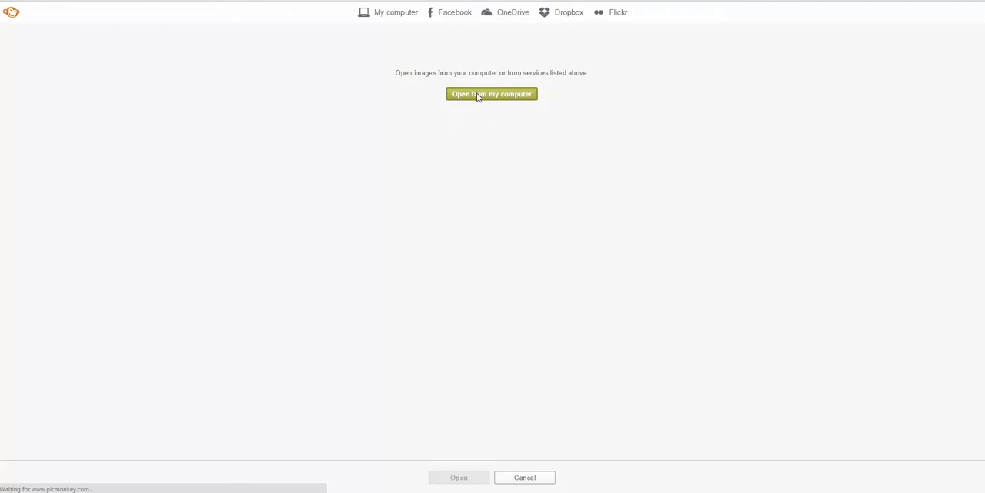
click(478, 95)
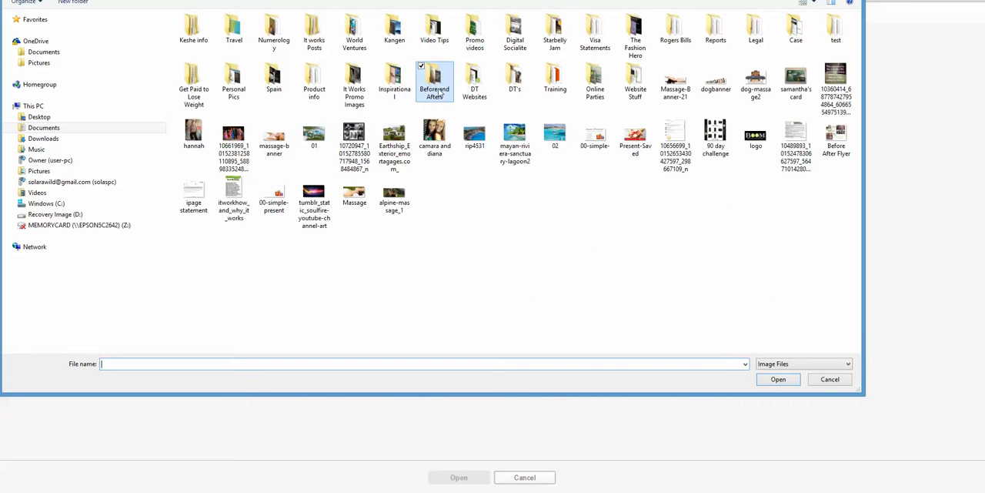
double_click(357, 85)
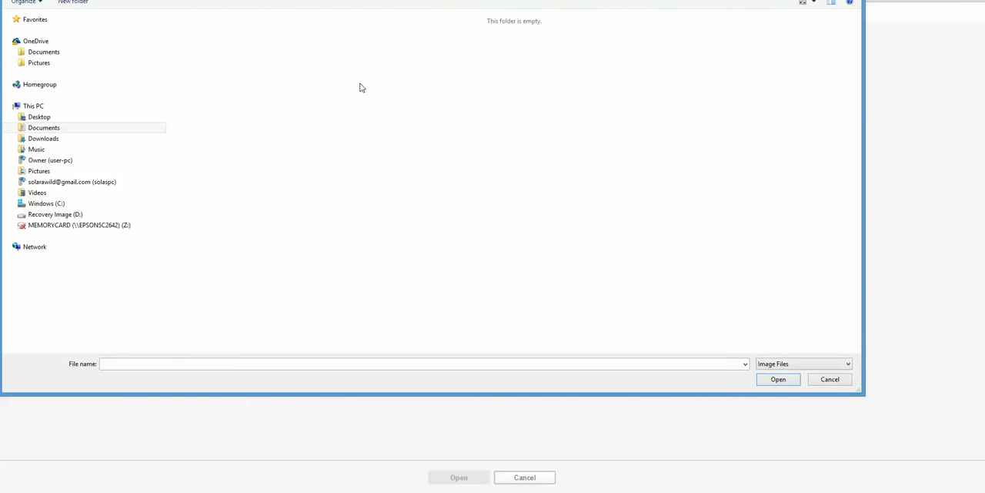
scroll(328, 115, down, 5)
scroll(193, 54, up, 2)
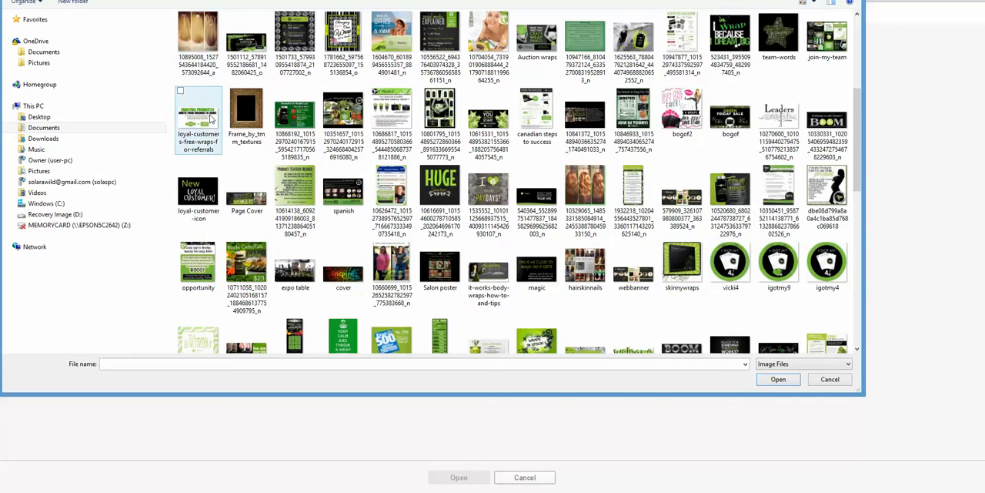
click(190, 52)
click(777, 379)
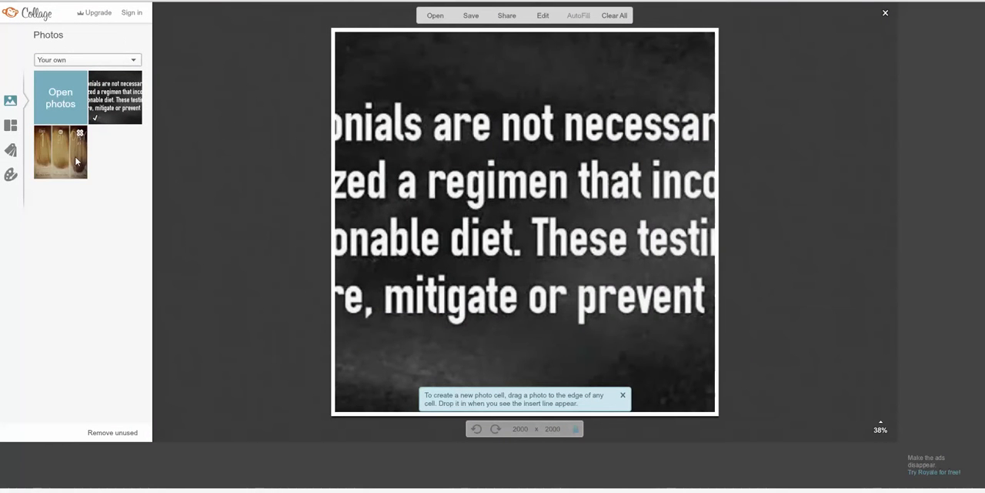
Step: Place the hair photo above the disclaimer, enlarging its cell until the full disclaimer text fits below and the day labels show
drag(70, 158, 442, 37)
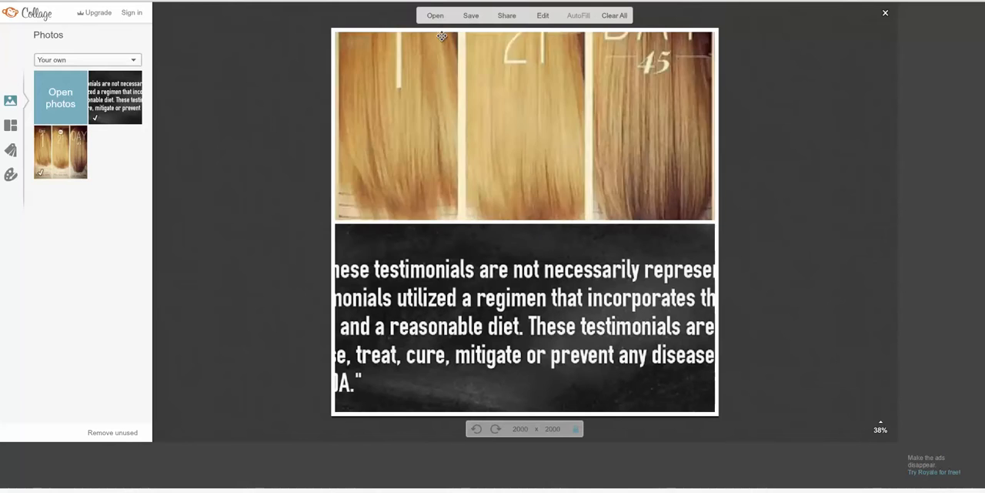
drag(570, 222, 610, 350)
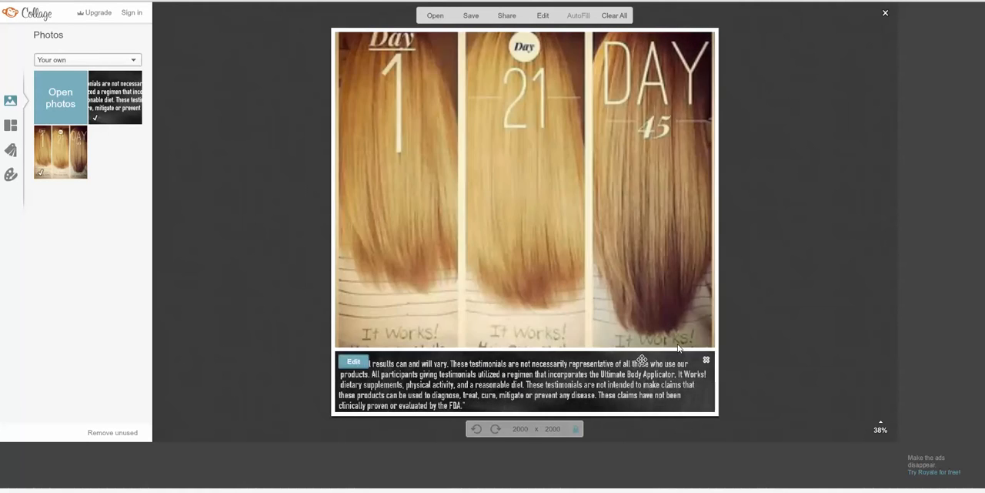
drag(489, 157, 489, 166)
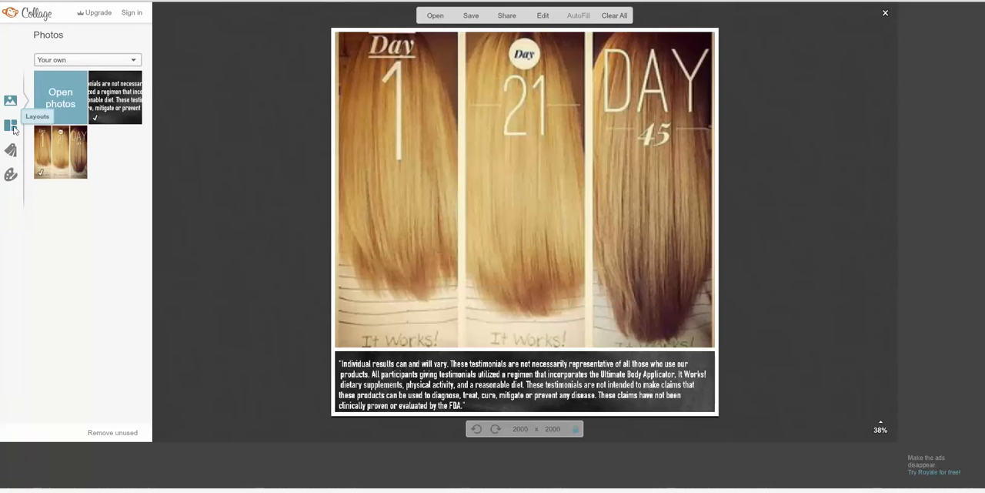
Step: Set the collage background to green, colour 04bb4e
click(16, 184)
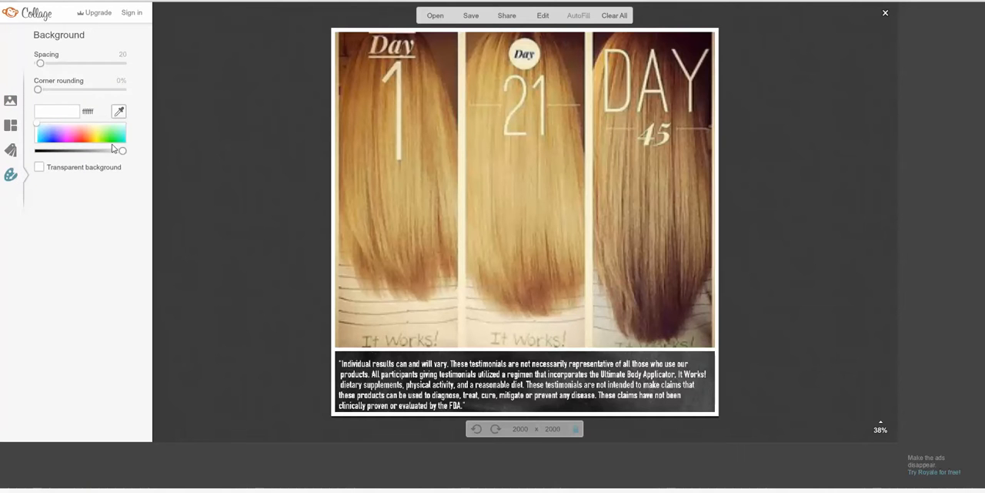
click(112, 143)
mouse_move(111, 144)
mouse_down()
mouse_move(117, 152)
mouse_move(90, 153)
mouse_move(100, 153)
mouse_up()
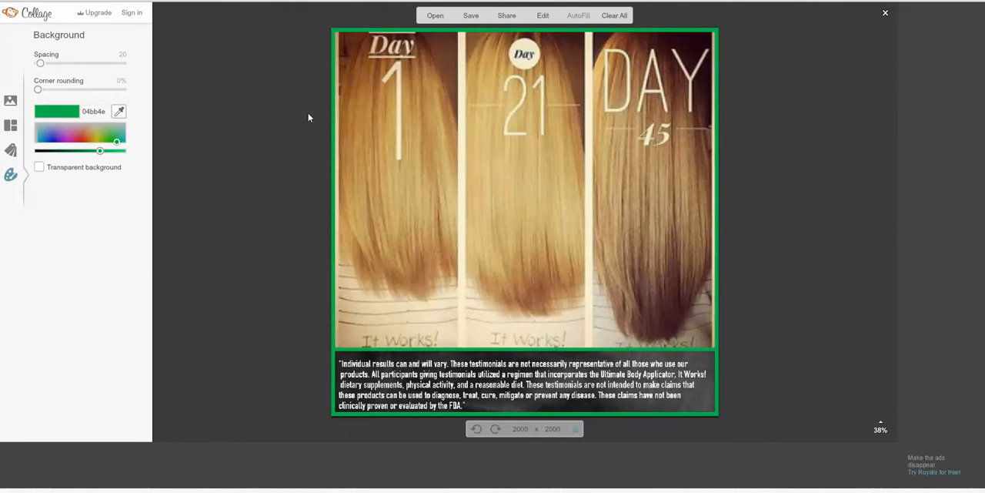
Step: Save the collage as a JPG named HSNdis at Sean quality in the Before and Afters folder
click(472, 17)
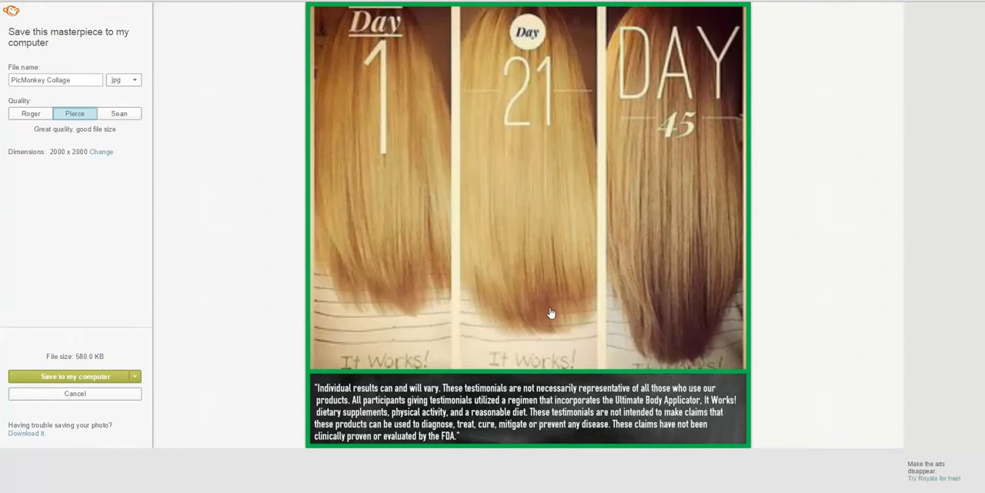
click(123, 113)
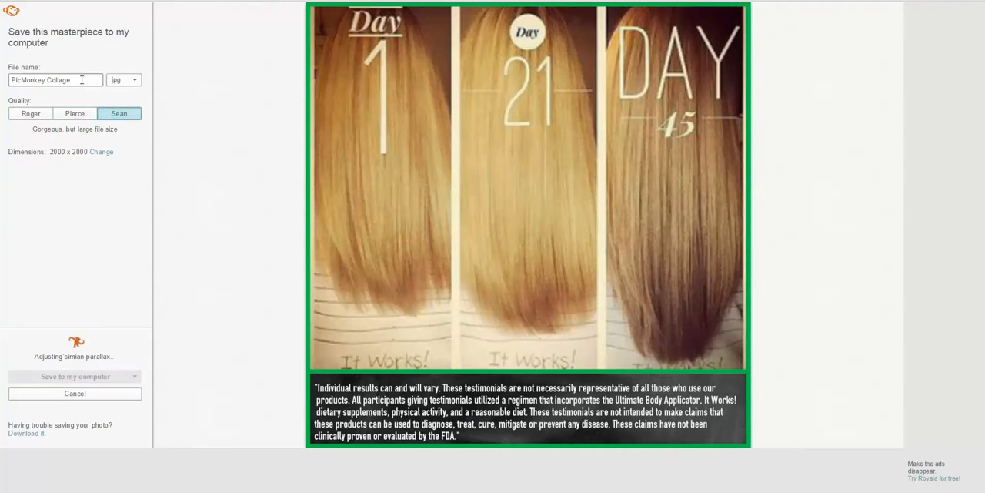
drag(84, 80, 31, 76)
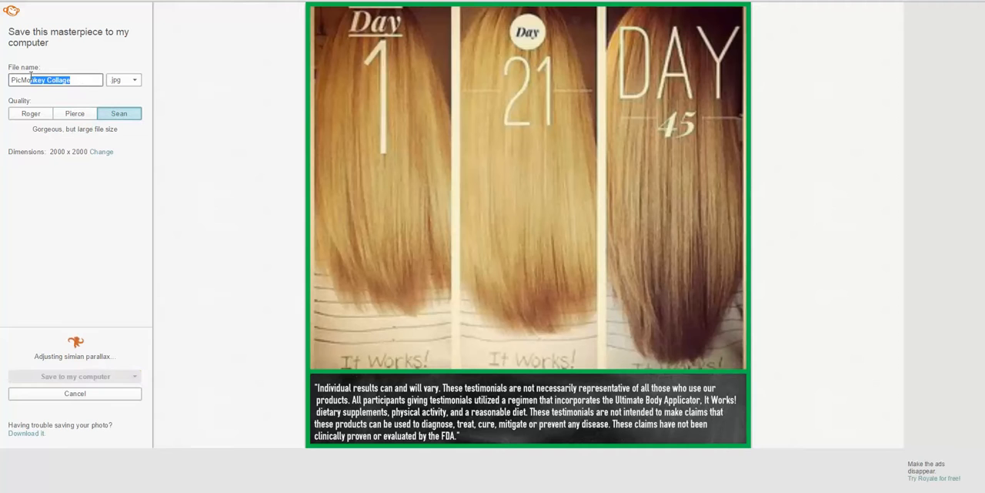
key(BackSpace)
key(BackSpace)
key(BackSpace)
key(BackSpace)
key(BackSpace)
key(BackSpace)
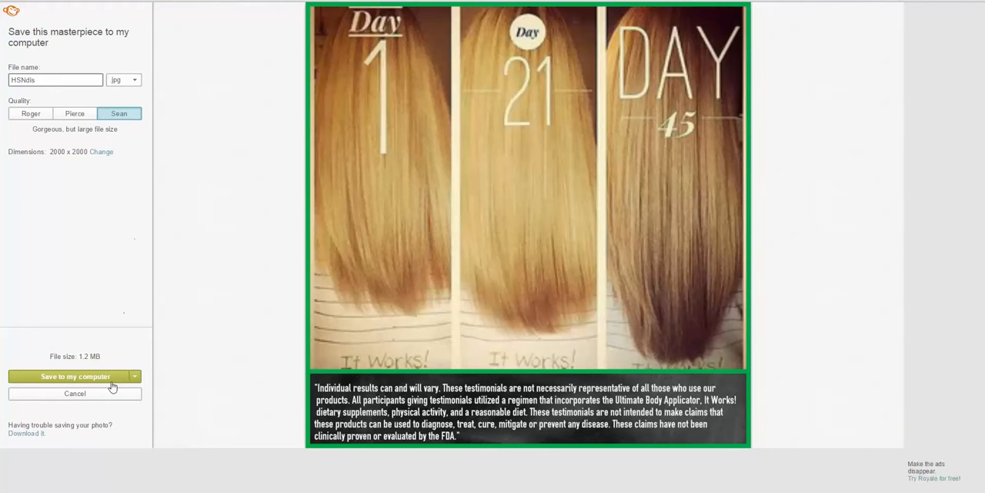
text(HSNdis)
click(87, 381)
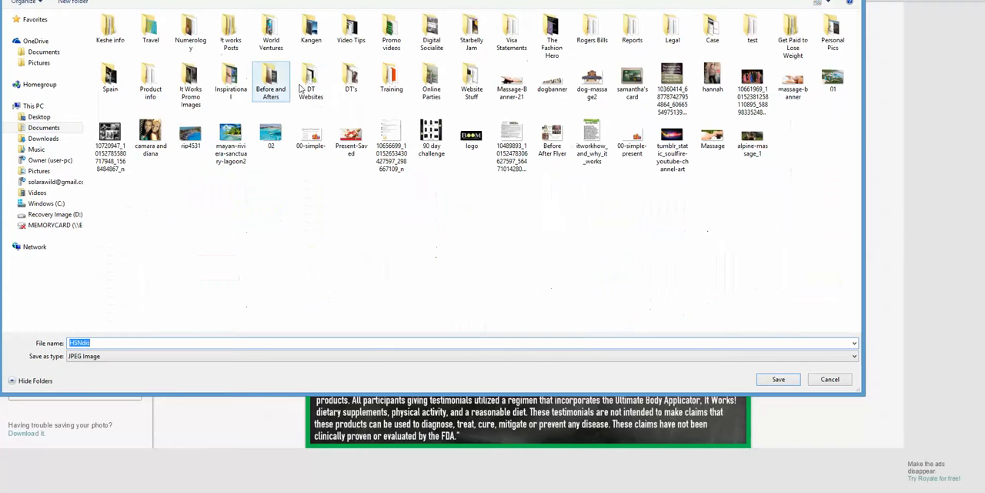
double_click(271, 80)
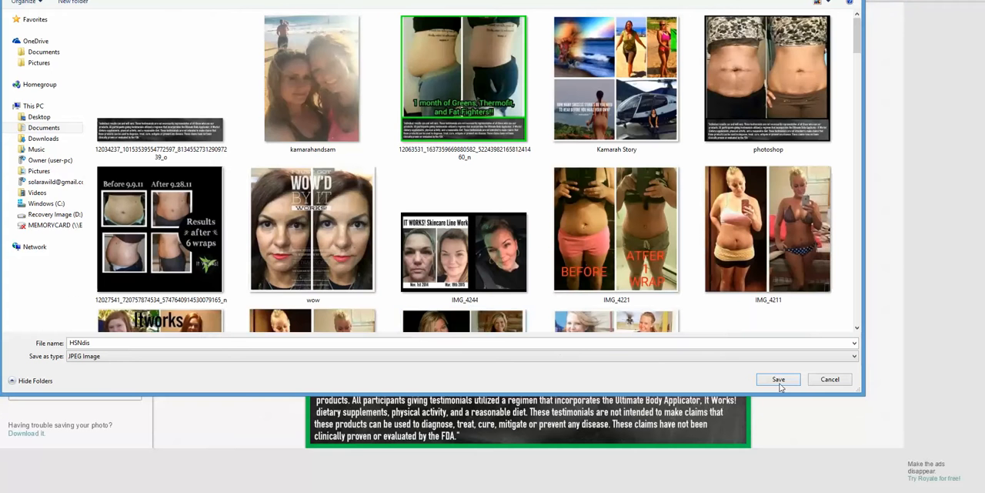
click(779, 381)
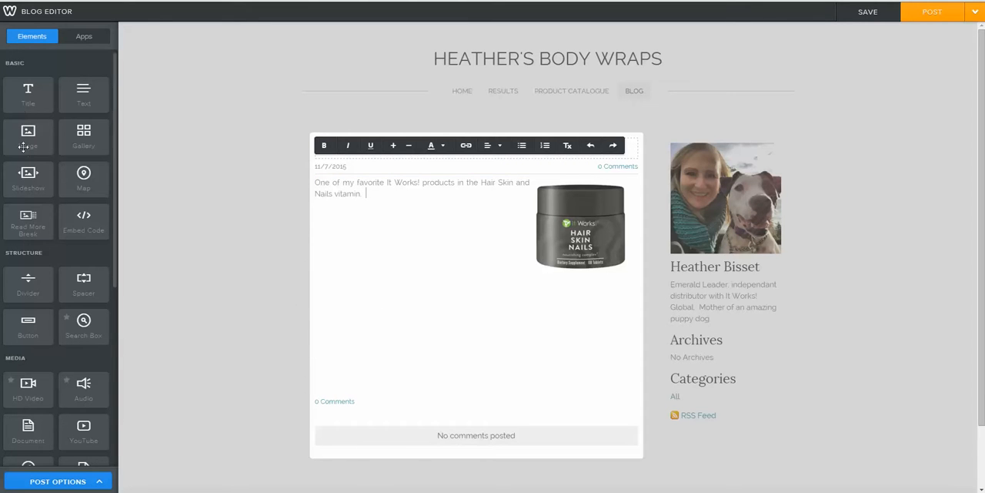
Step: In the Weebly blog editor, add an image element below the opening paragraph and upload the saved hair collage into it
drag(28, 132, 352, 308)
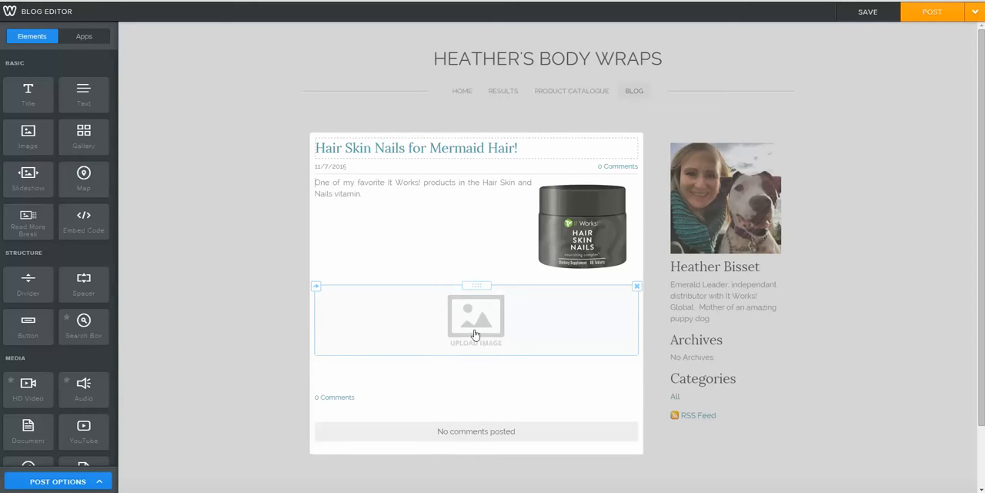
double_click(473, 330)
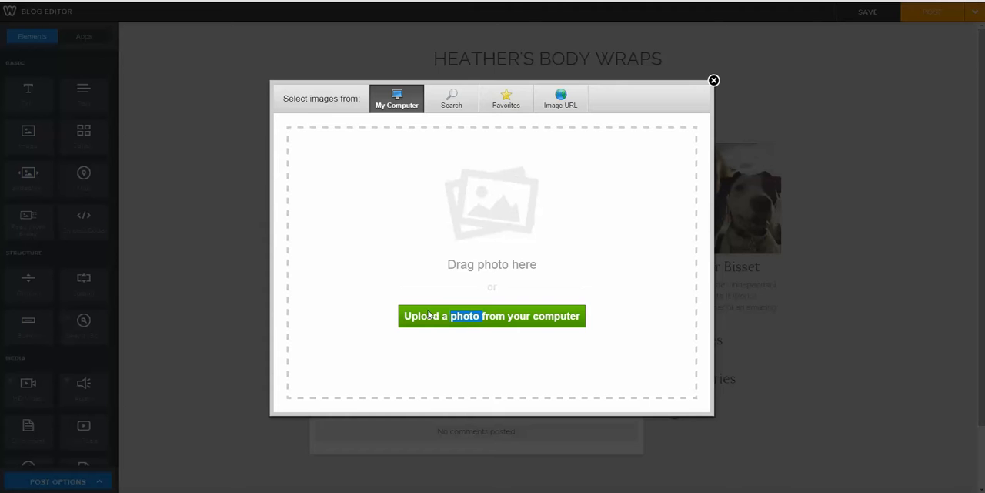
click(438, 323)
click(256, 60)
click(764, 381)
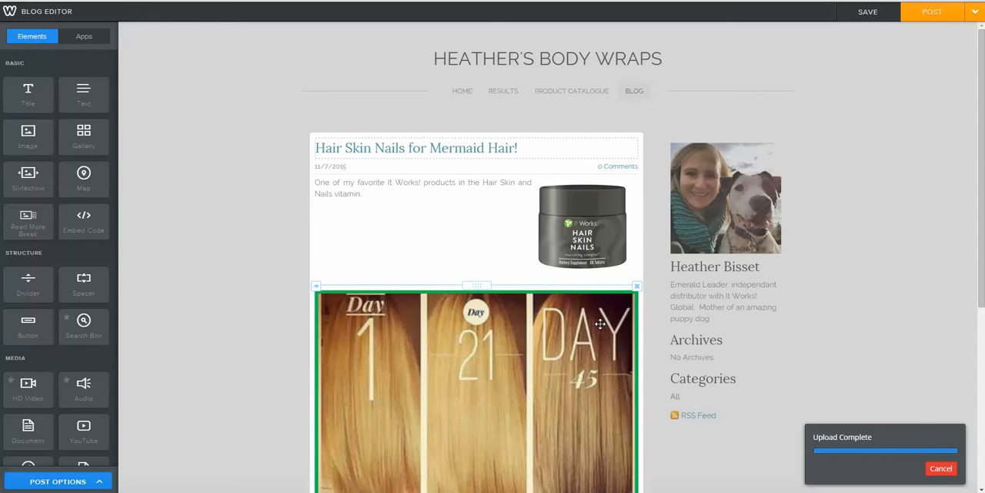
Step: Shrink the hair collage to about half the post's width and add a text block on its left side
scroll(445, 337, down, 3)
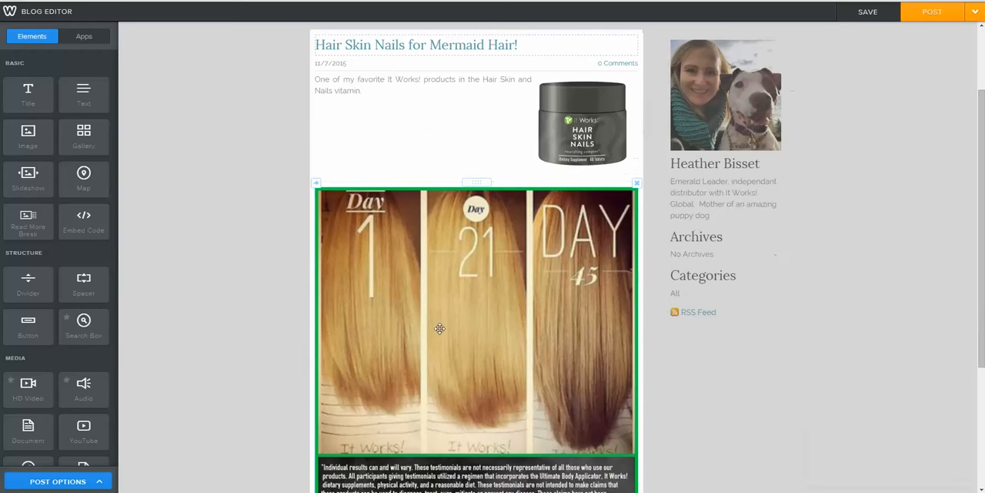
scroll(418, 269, down, 3)
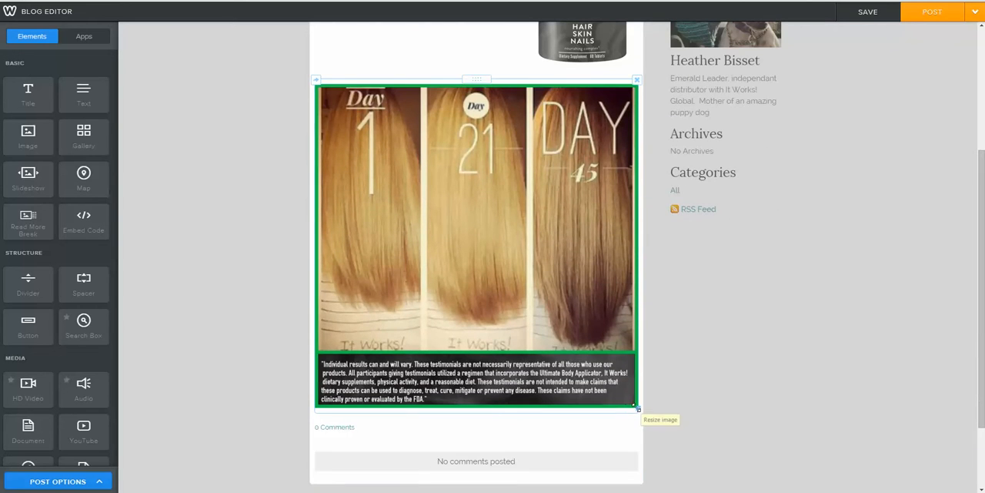
drag(639, 408, 558, 248)
scroll(503, 248, up, 4)
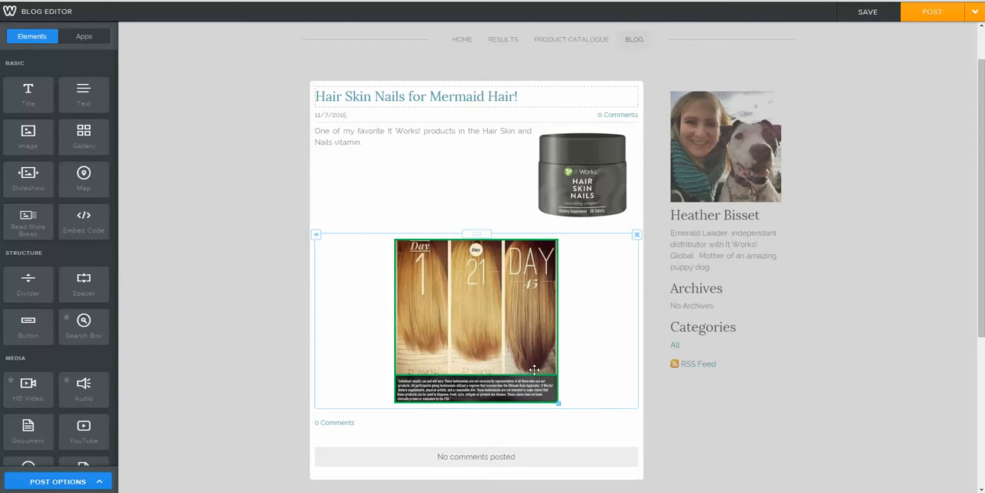
drag(69, 92, 344, 281)
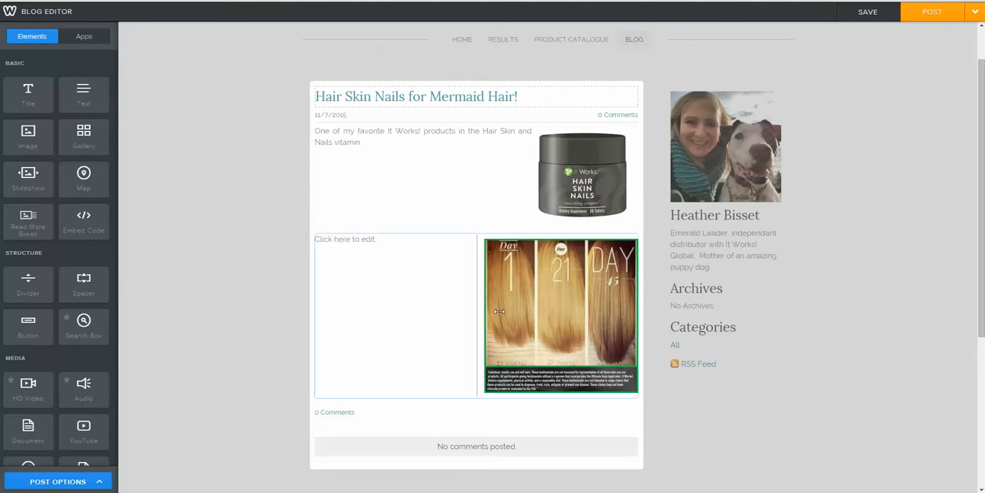
Step: Try a smaller, right-aligned version of the hair collage beside the new text block
drag(638, 393, 612, 341)
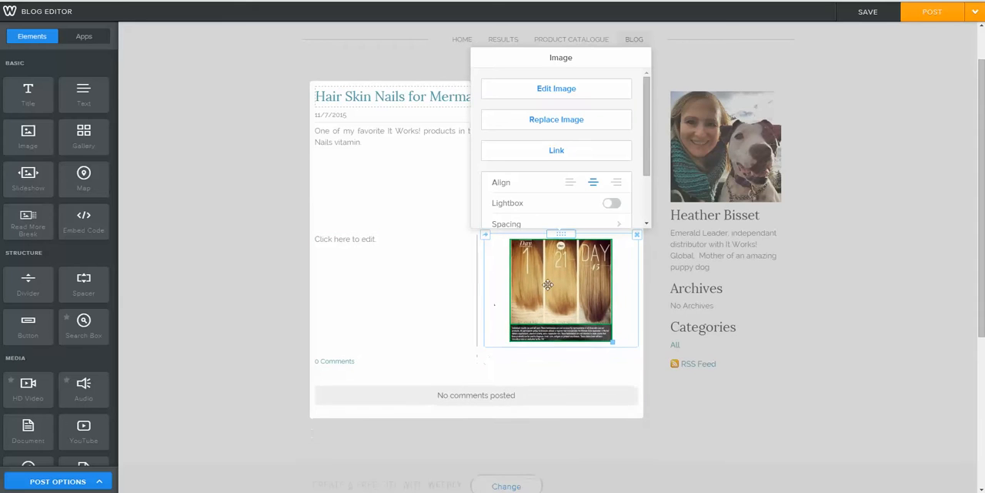
click(617, 191)
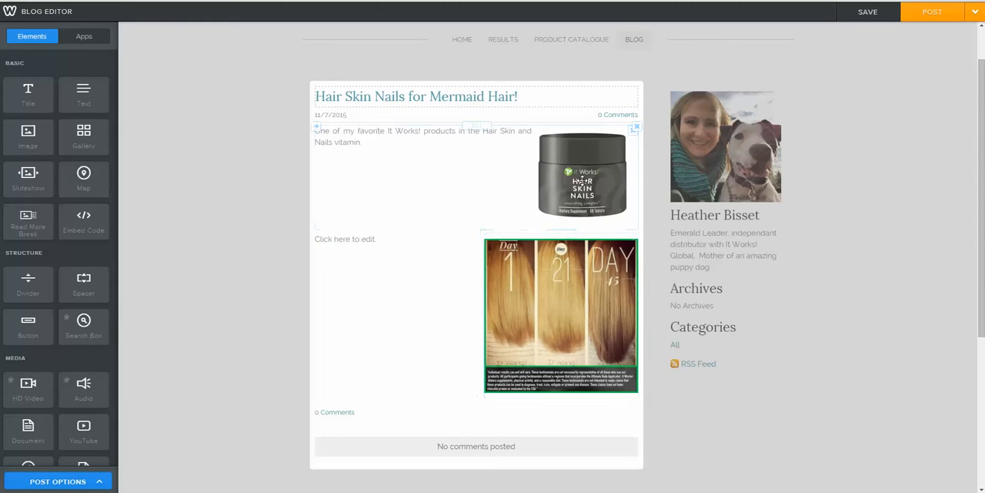
drag(504, 300, 570, 292)
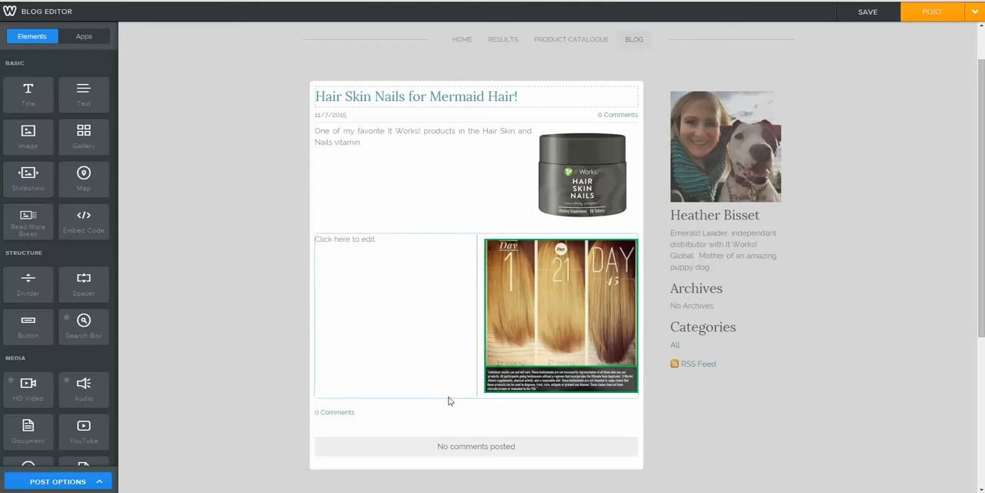
Step: Add a button below the hair collage and label it Buy Hair Skin Nails
drag(31, 327, 501, 400)
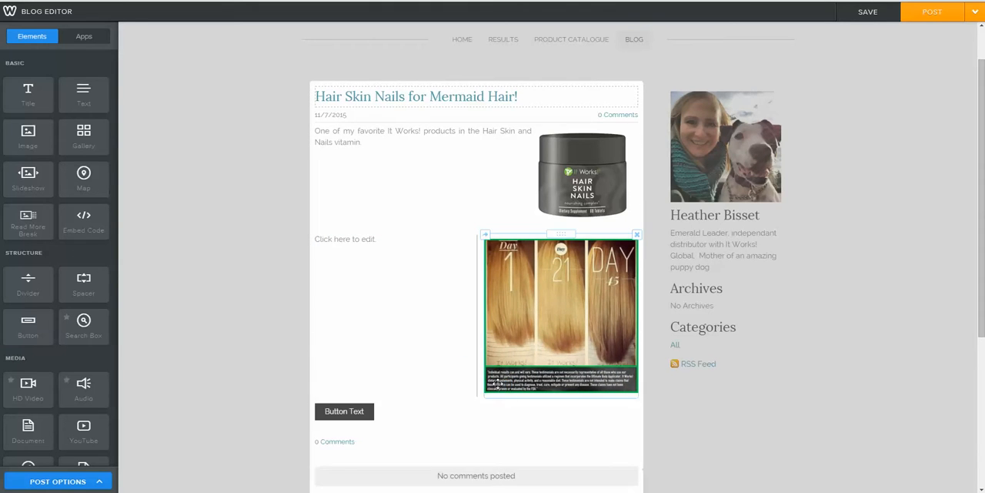
click(363, 411)
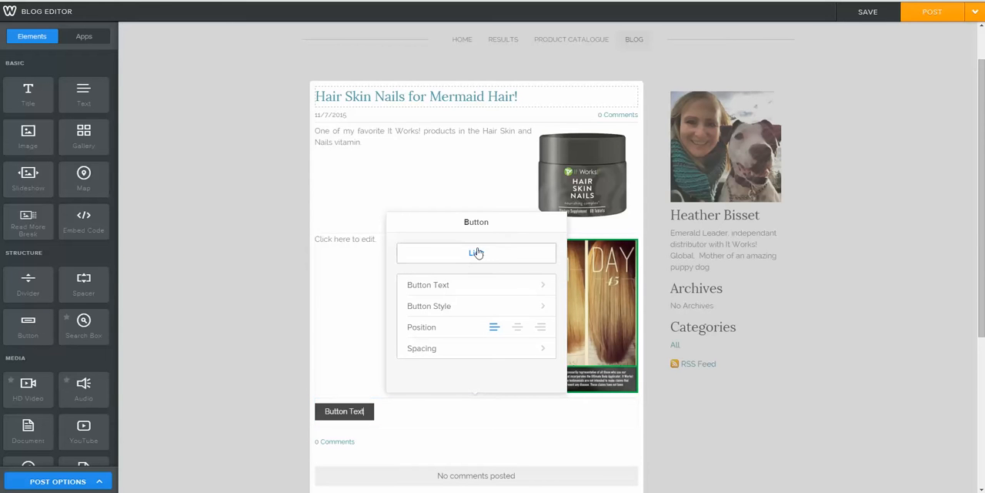
click(458, 286)
drag(462, 265, 416, 265)
key(BackSpace)
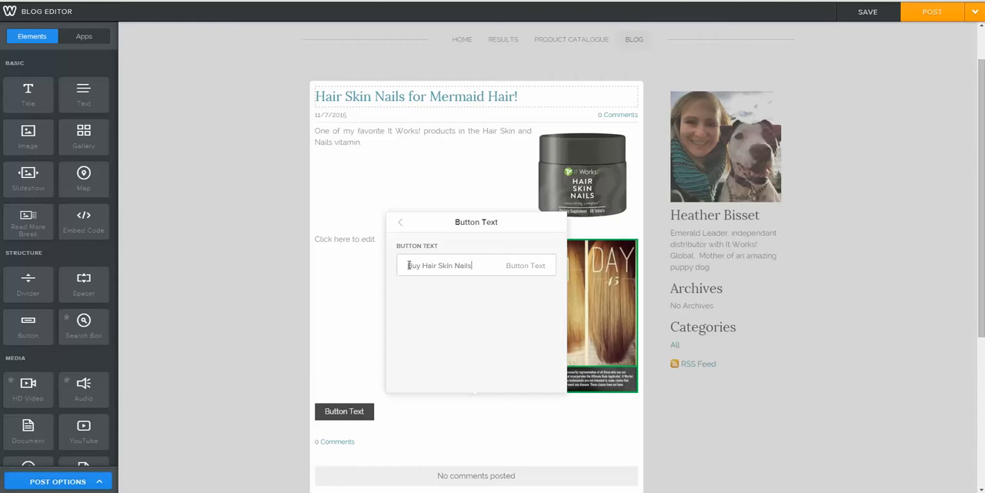
click(700, 421)
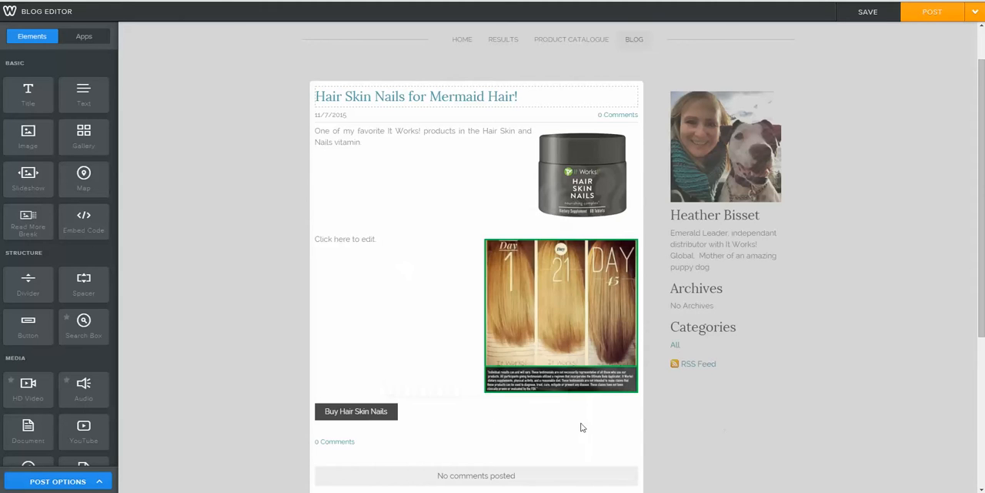
Step: Open the Buy Hair Skin Nails button's link settings and load the distributor's It Works! website in a separate browser tab
click(320, 411)
click(470, 254)
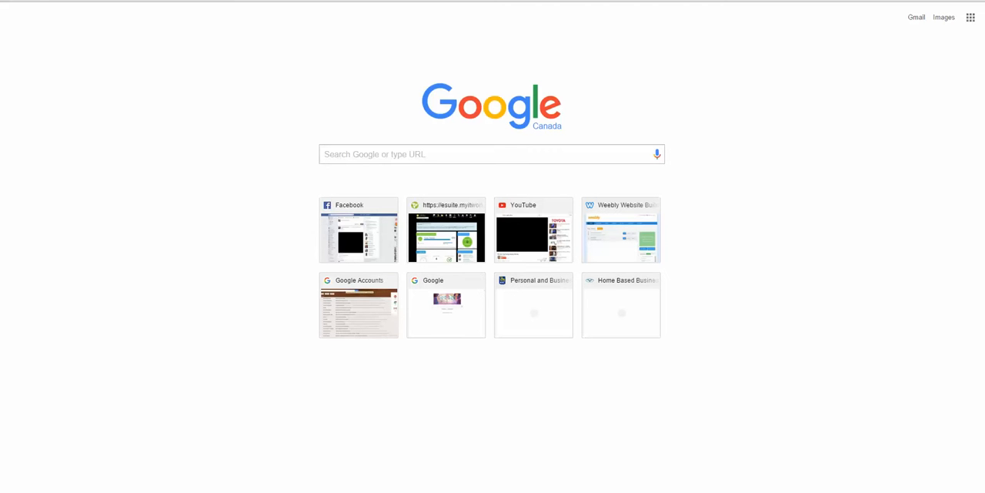
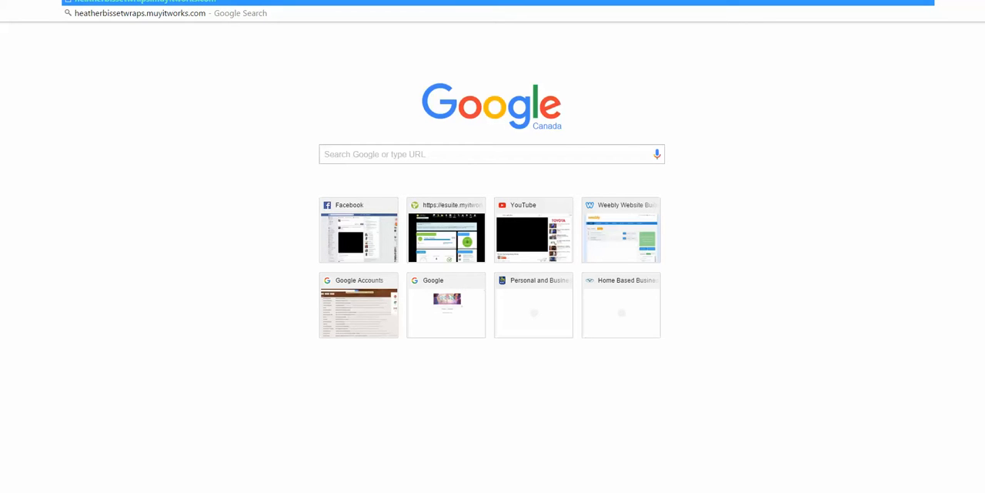
key(Return)
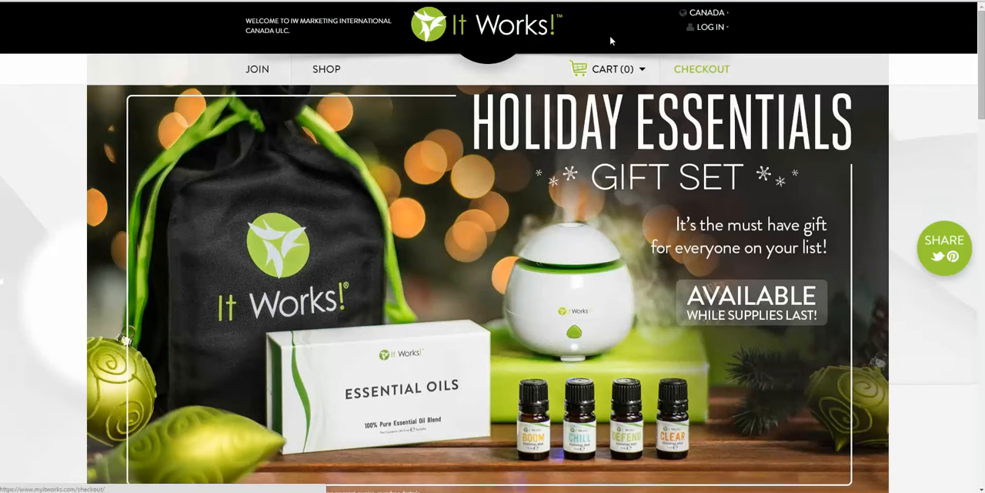
Step: Find the Hair Skin Nails item in the It Works! shop's Skin category and open its product page
click(333, 75)
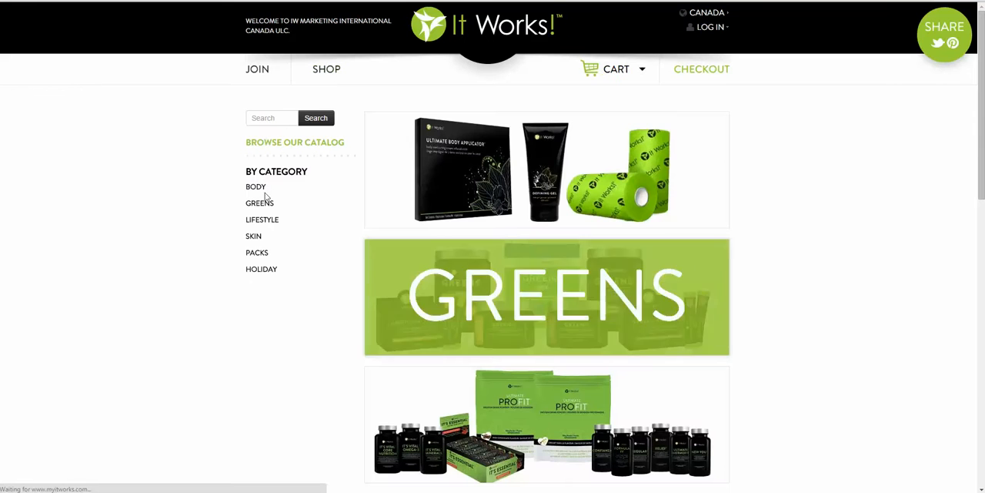
click(257, 237)
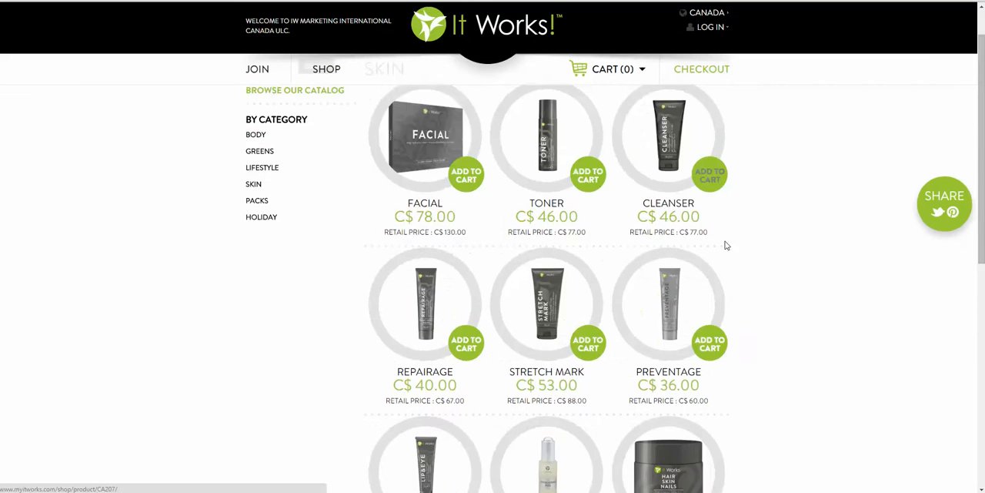
scroll(712, 222, down, 2)
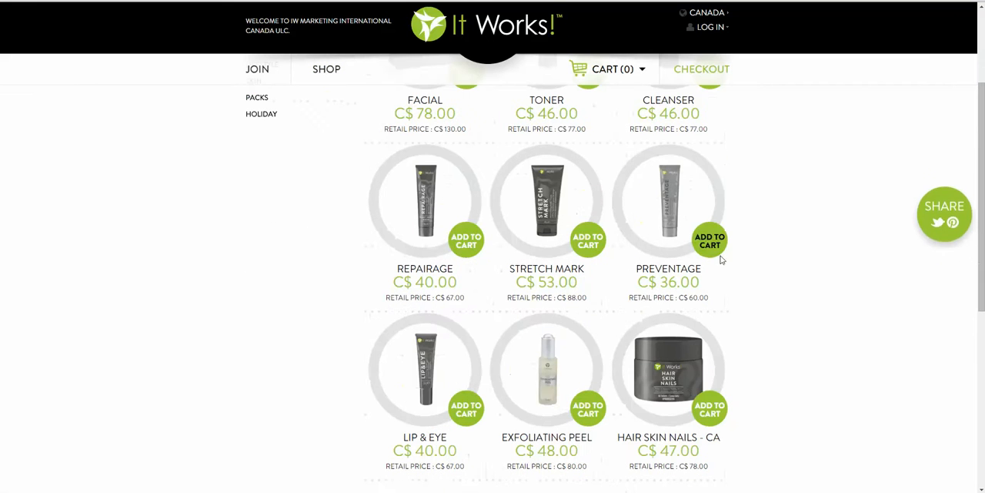
click(676, 377)
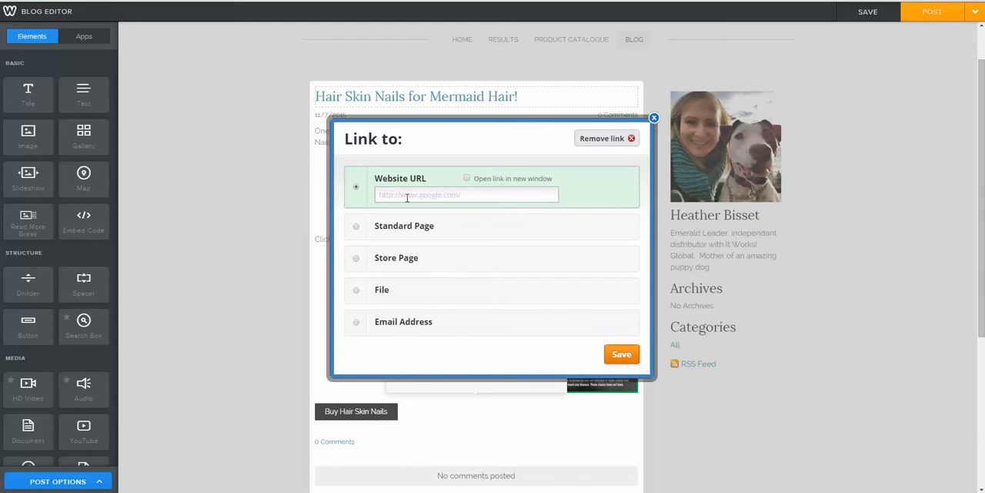
click(407, 198)
text(http://www.myitworks.com/shop/product/CA372/)
click(468, 180)
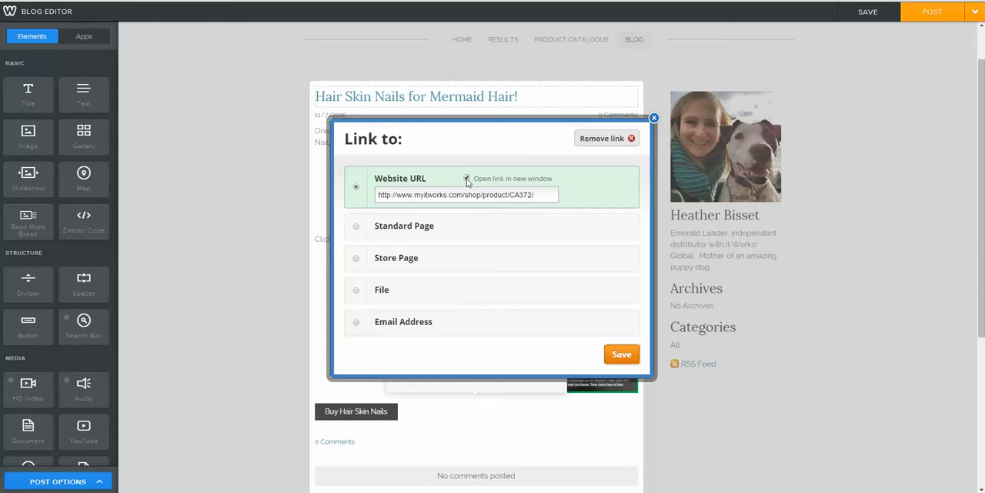
click(628, 359)
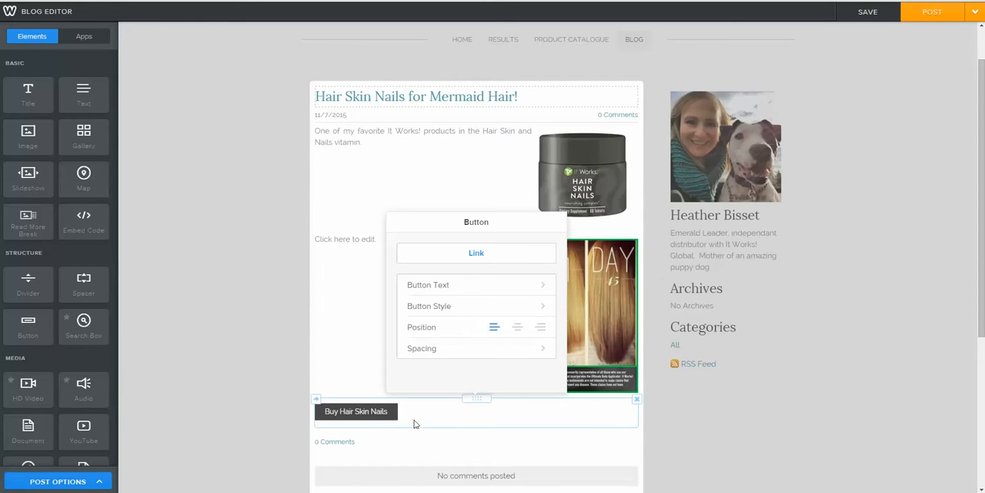
click(288, 437)
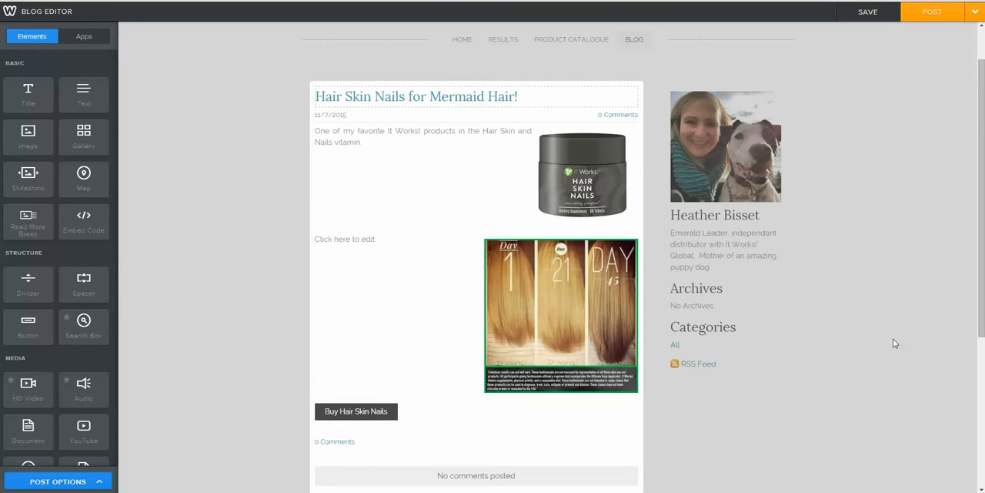
Step: Post the Hair Skin Nails for Mermaid Hair! entry to the blog page and dismiss the notice
scroll(909, 332, down, 1)
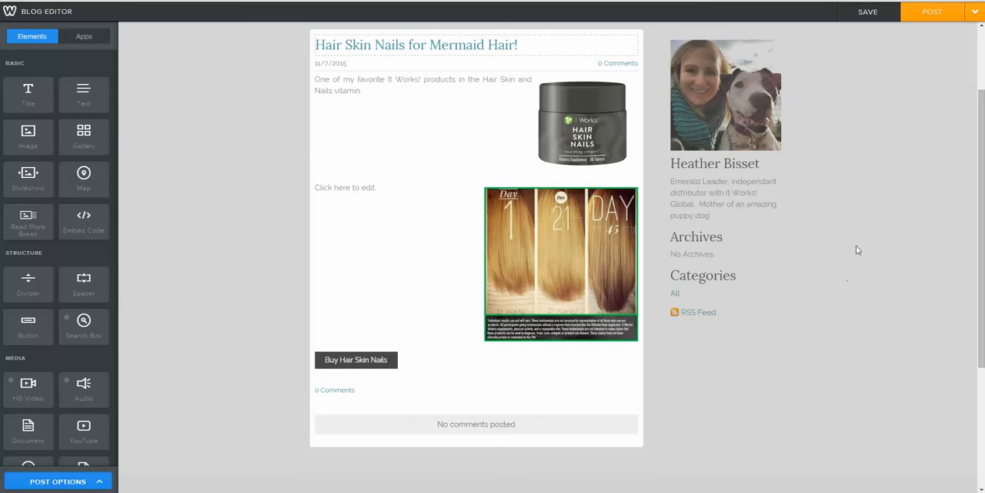
scroll(856, 249, up, 1)
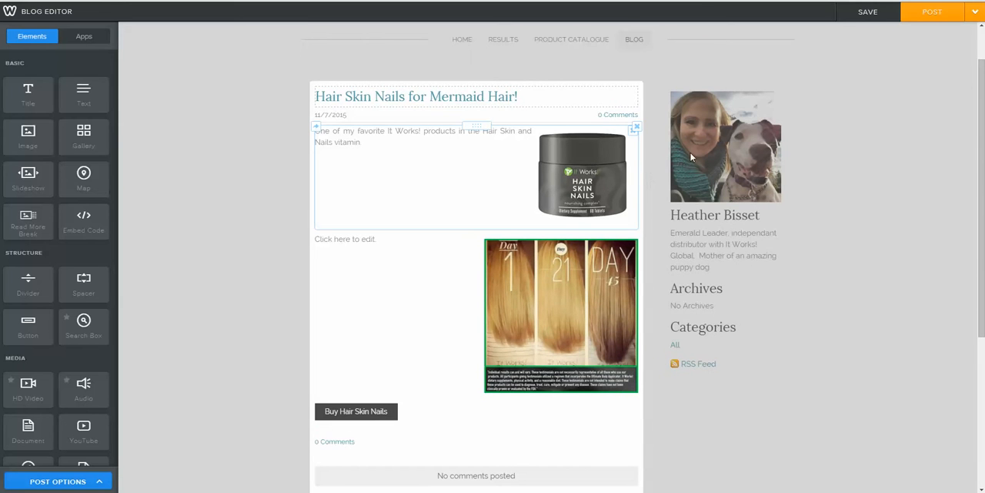
click(934, 15)
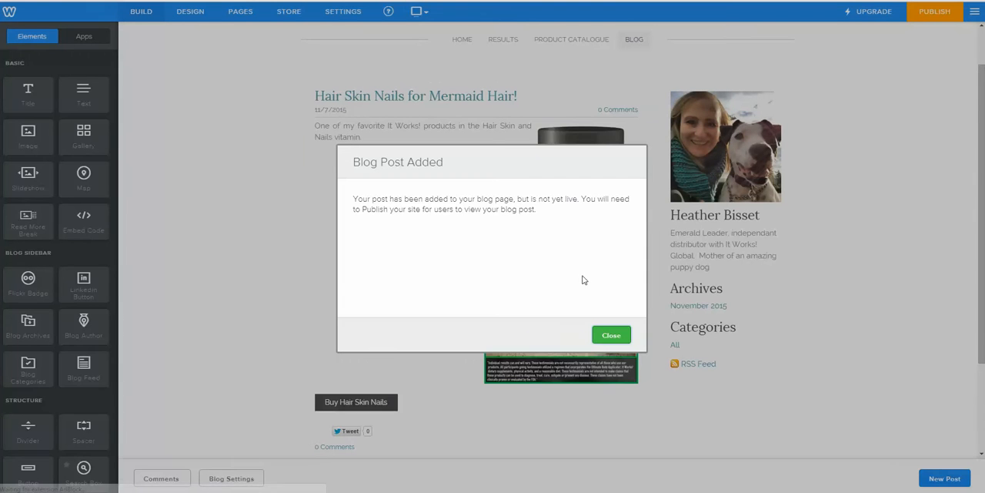
click(618, 335)
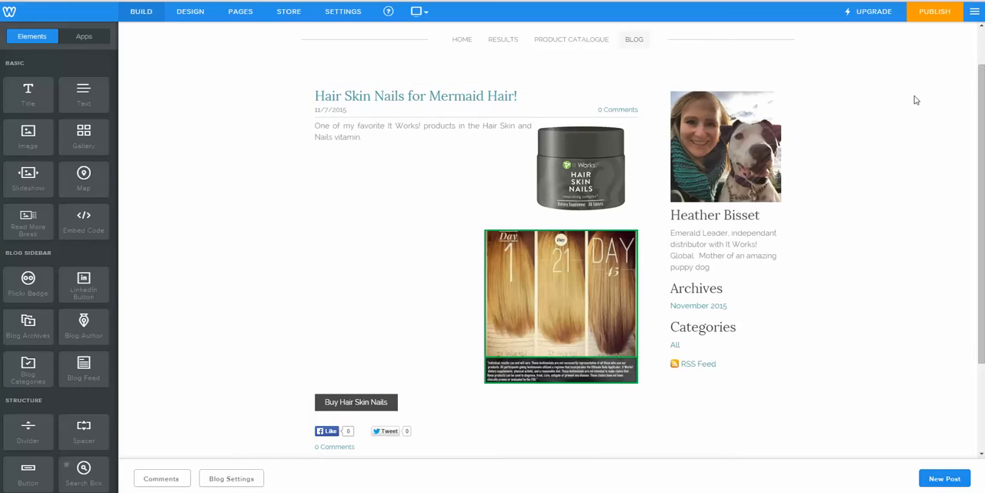
Step: Start publishing the site on the free Weebly subdomain and categorize the website as Business
click(931, 20)
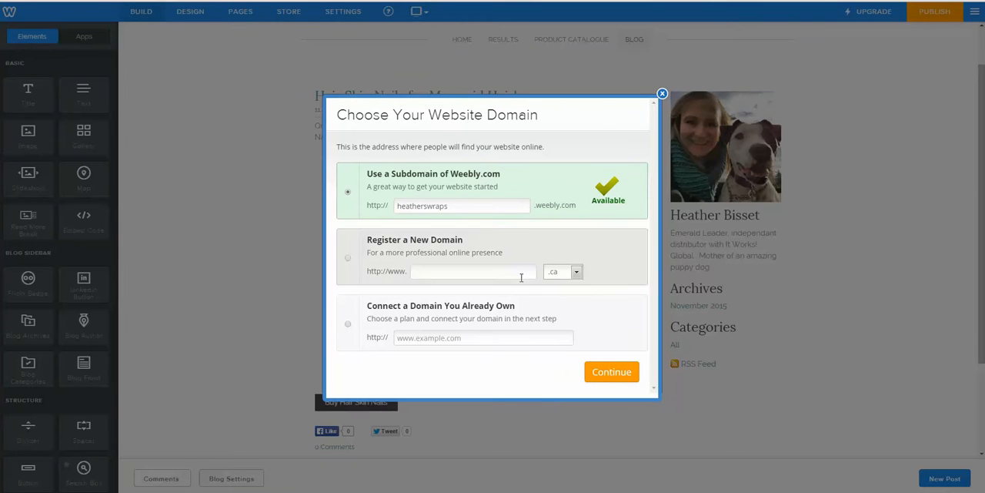
click(612, 374)
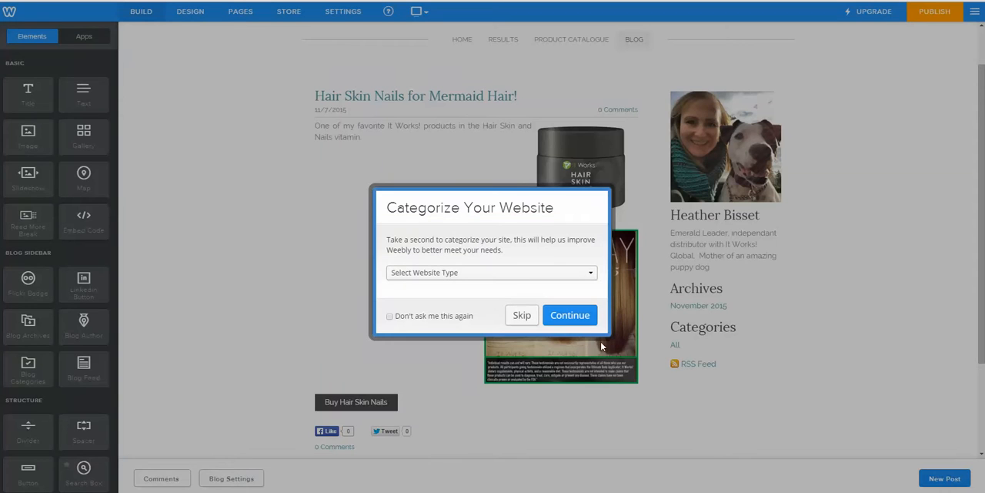
click(525, 274)
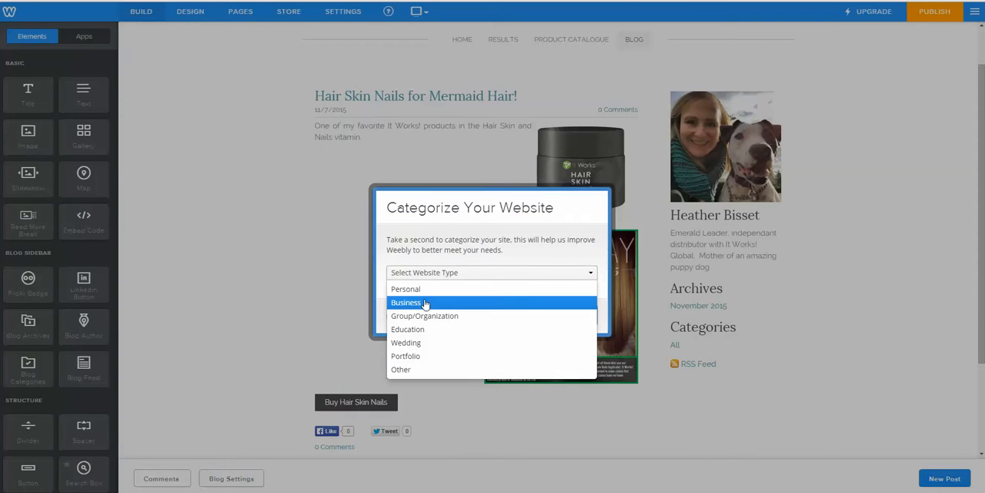
click(425, 303)
click(570, 316)
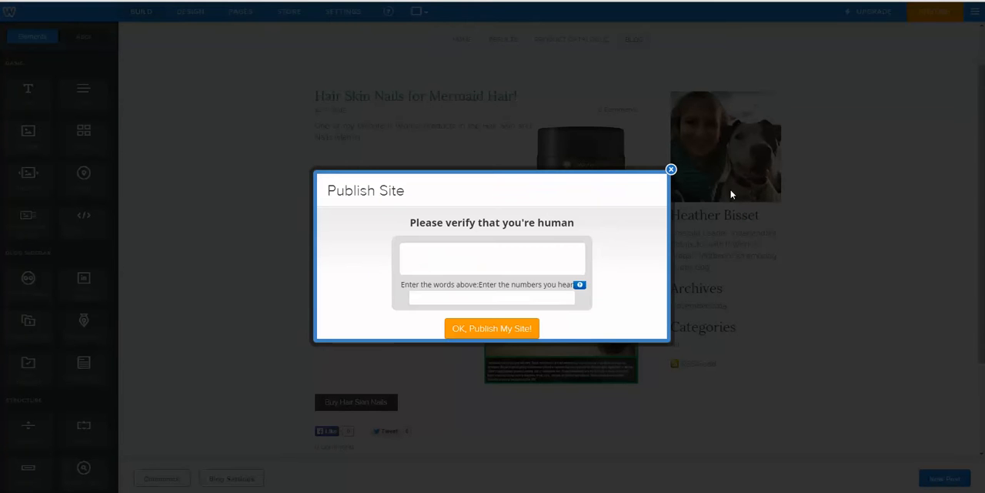
Step: Fill in the human verification captcha and publish the site
click(494, 298)
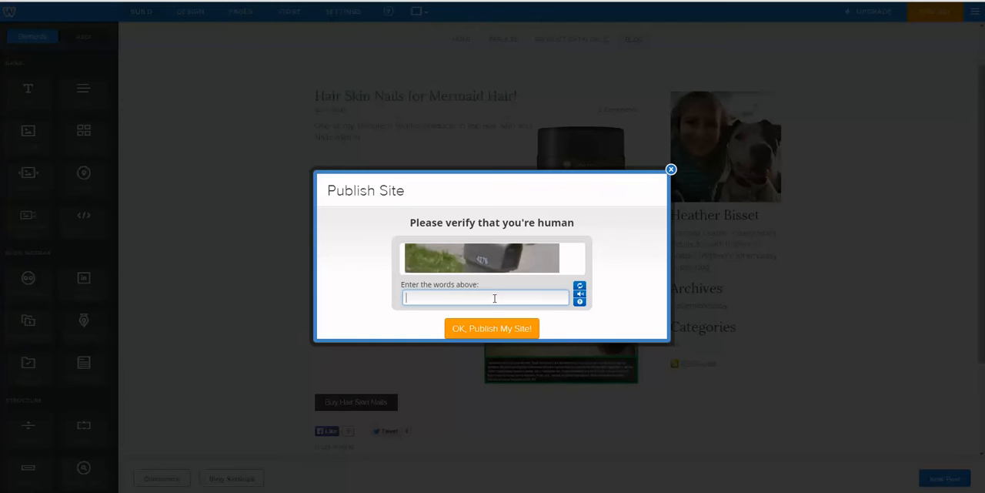
text(4276)
click(498, 329)
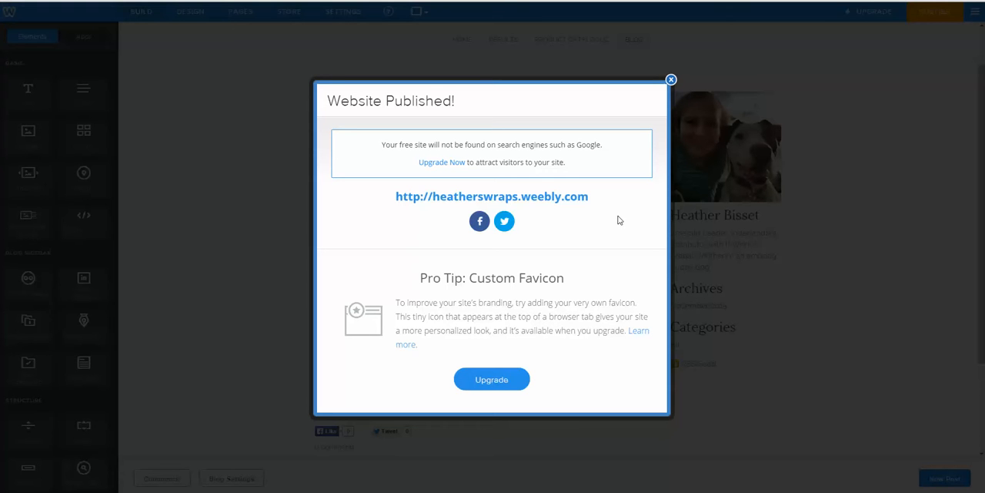
Step: Open the published website and review its Home and Results pages from top to bottom
click(534, 202)
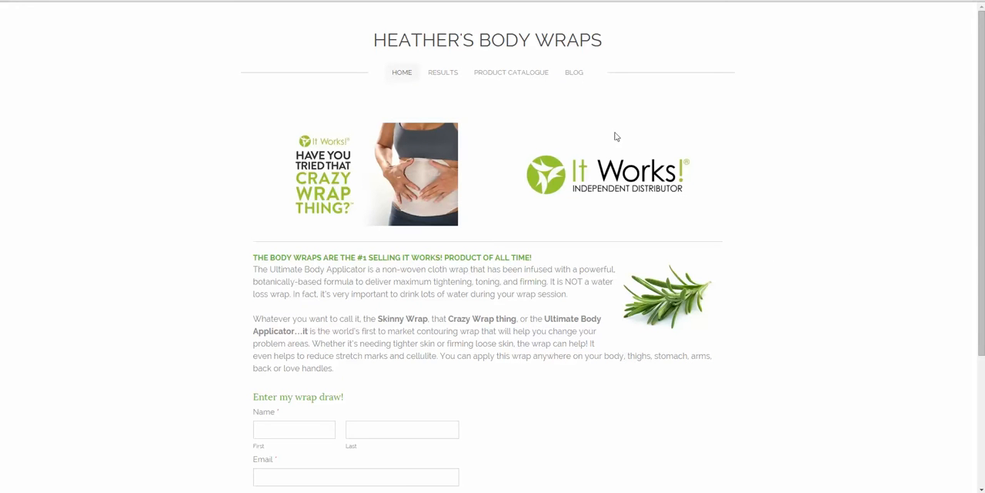
scroll(739, 205, down, 3)
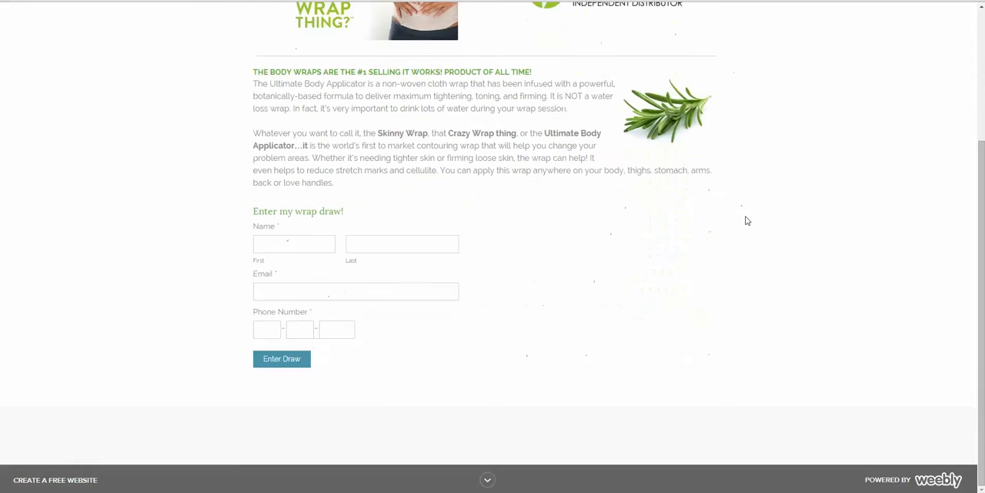
scroll(665, 266, up, 3)
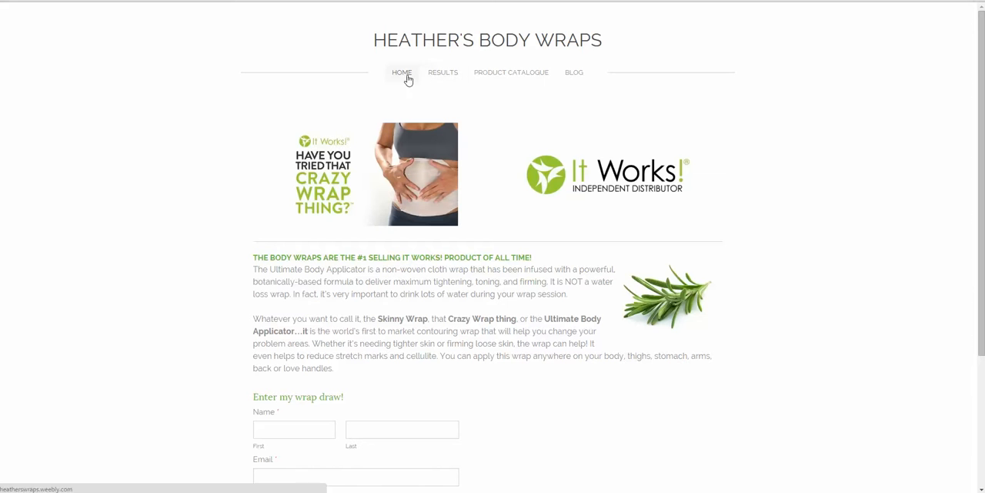
click(453, 77)
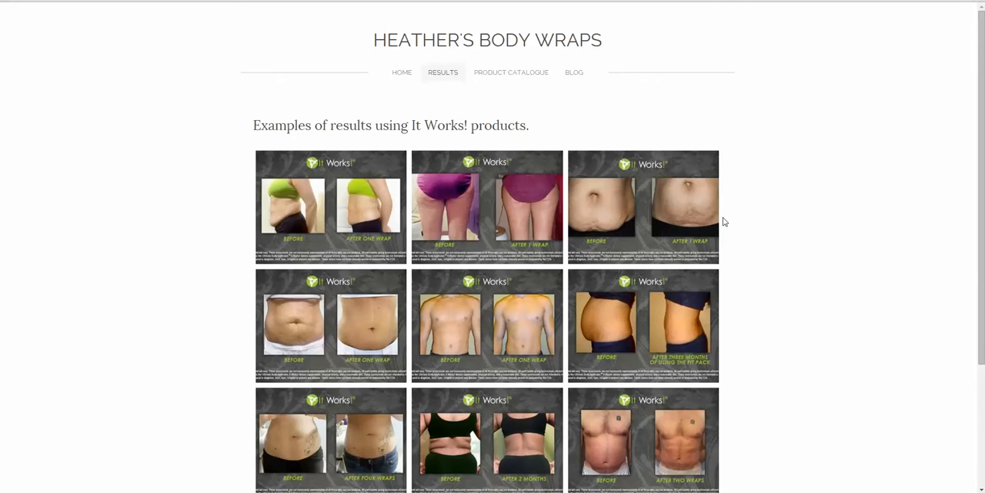
scroll(724, 223, down, 2)
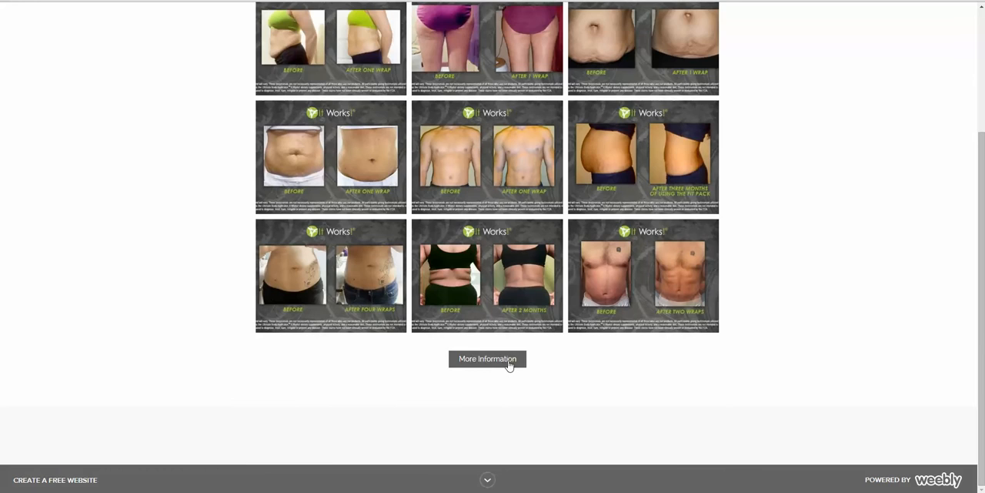
scroll(508, 365, up, 2)
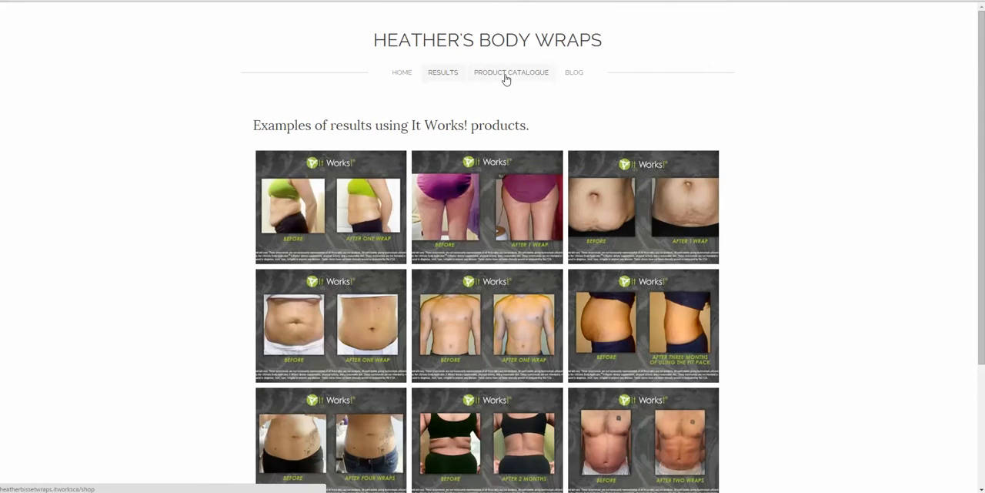
Step: Test the live site's Product Catalogue link, the Blog page and the Buy Hair Skin Nails button
click(506, 74)
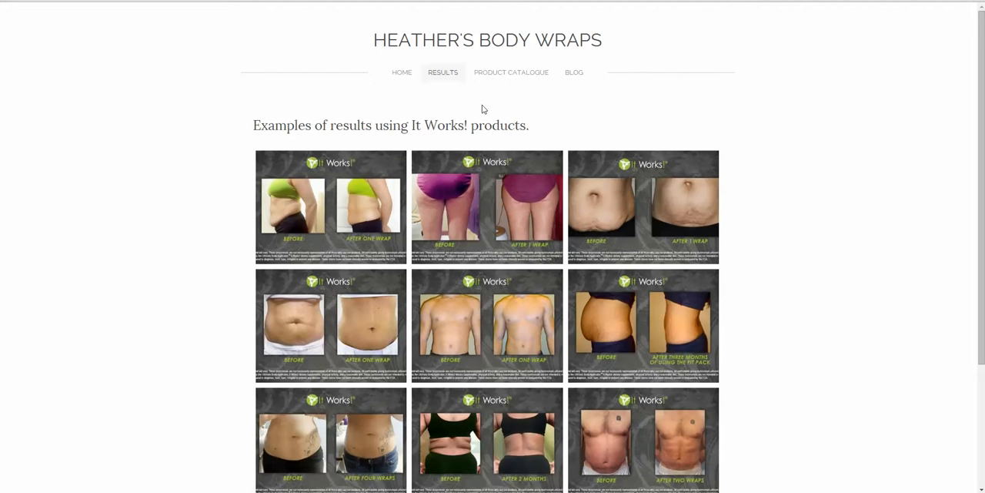
click(573, 75)
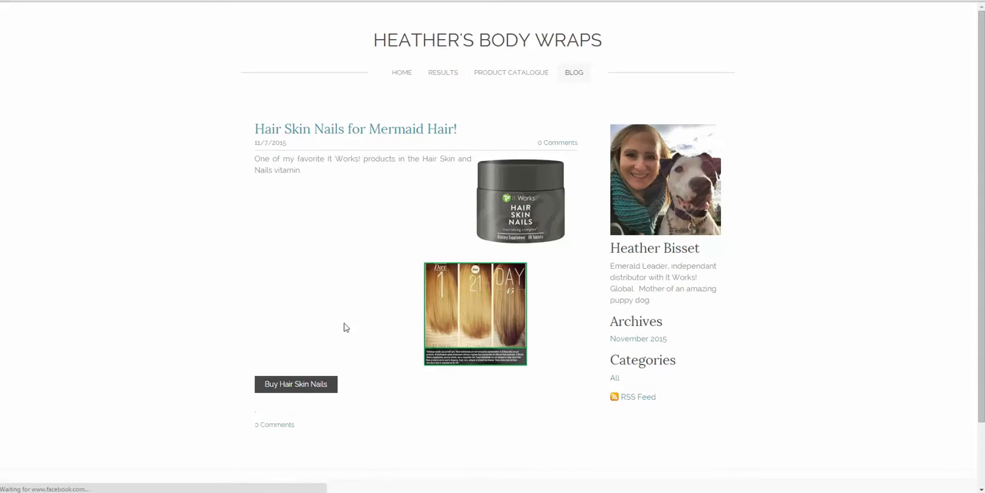
scroll(324, 339, down, 1)
click(302, 333)
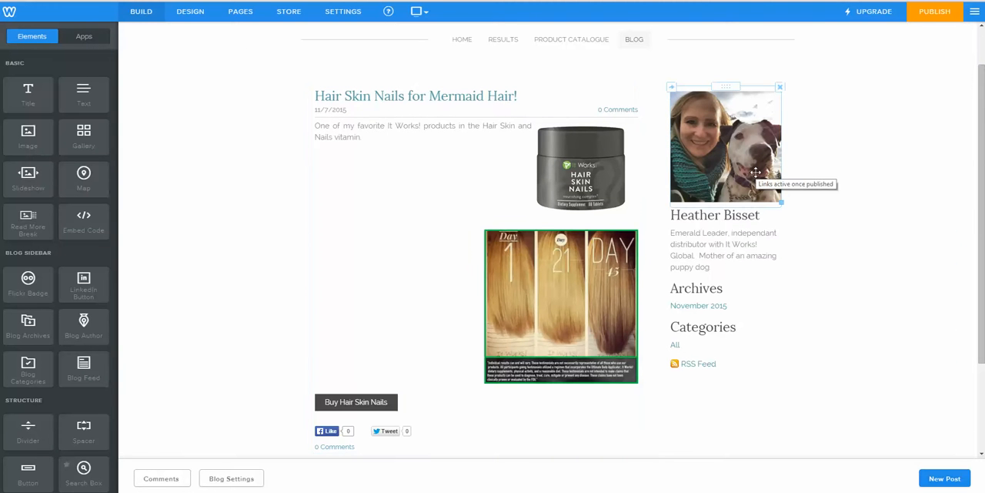
Step: Open the Hair Skin Nails post for editing and check the website URL linked to its buy button
scroll(455, 299, up, 1)
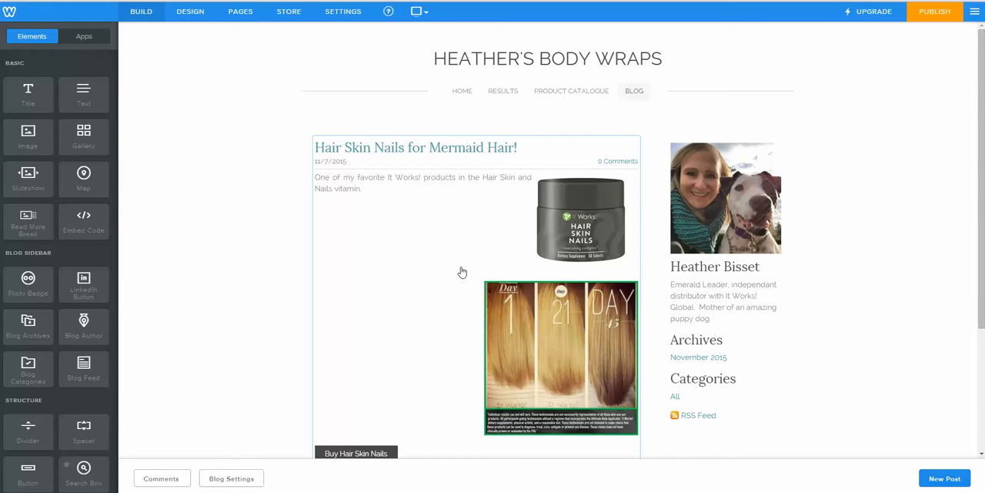
scroll(440, 295, down, 2)
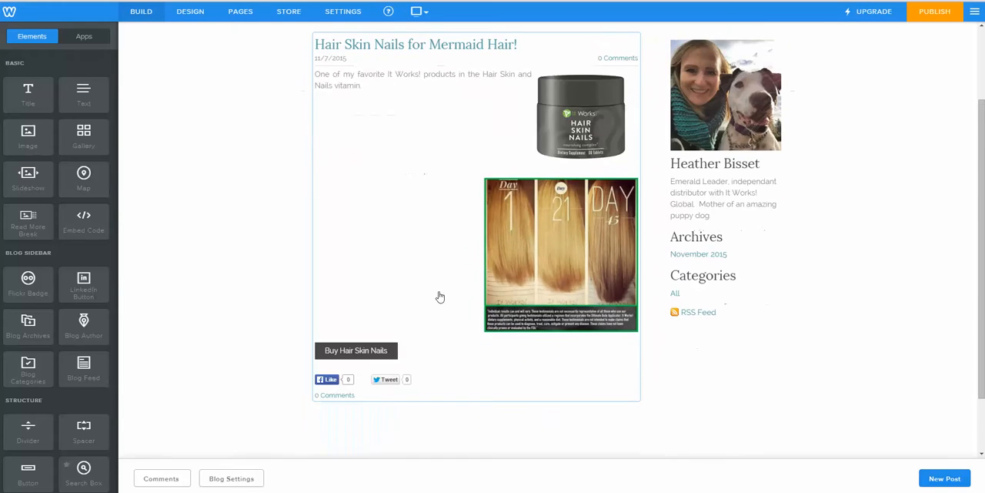
click(347, 360)
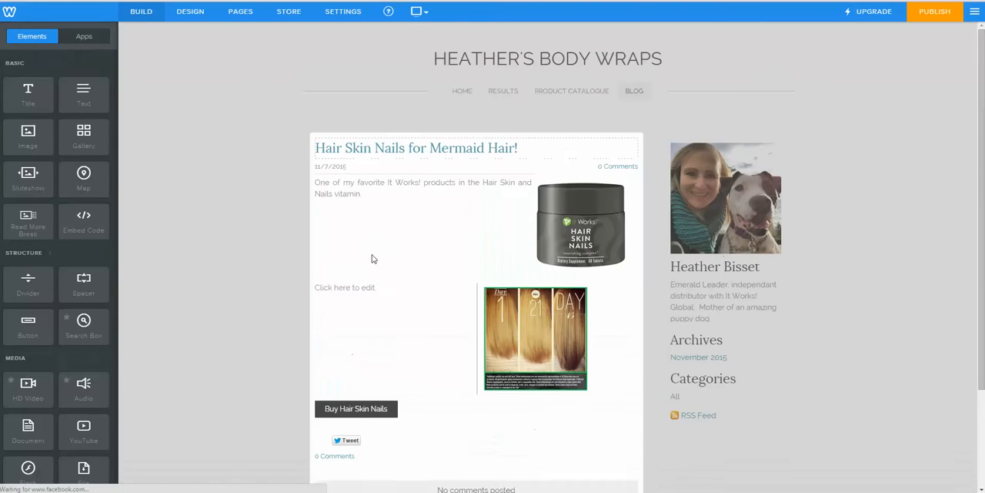
click(356, 408)
click(482, 256)
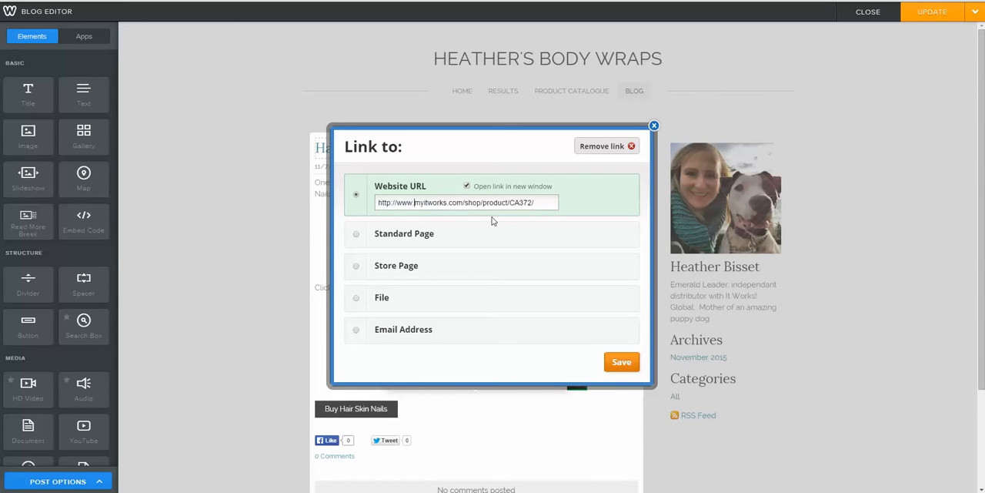
click(653, 127)
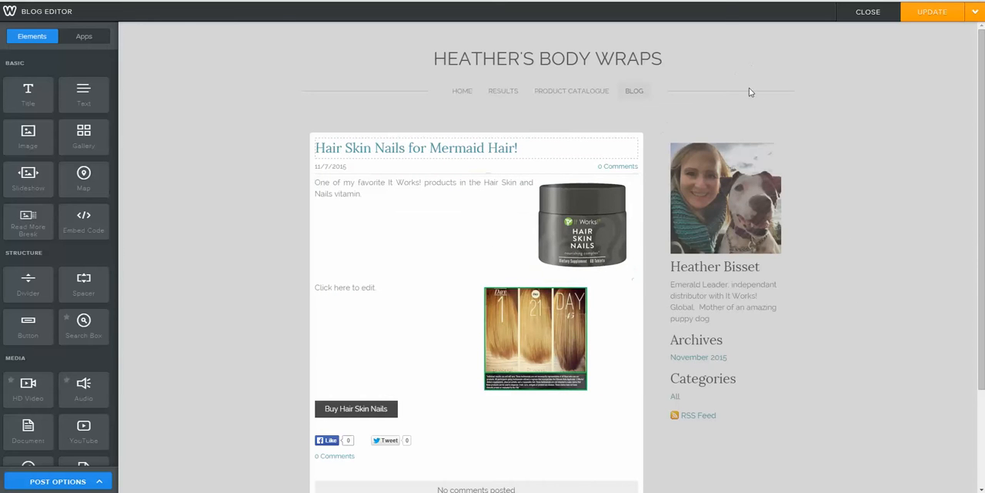
Step: Update the Hair Skin Nails blog post and close the post sharing dialog
scroll(861, 331, down, 3)
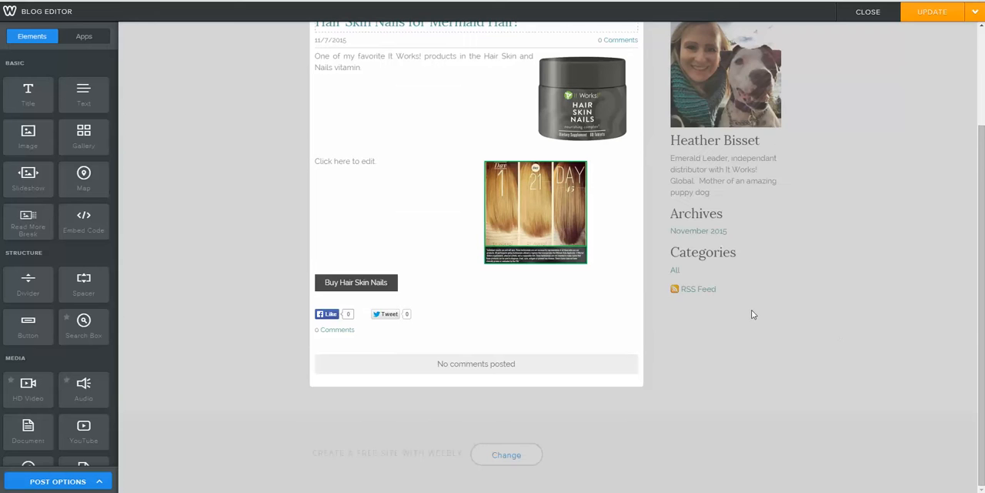
scroll(754, 311, up, 3)
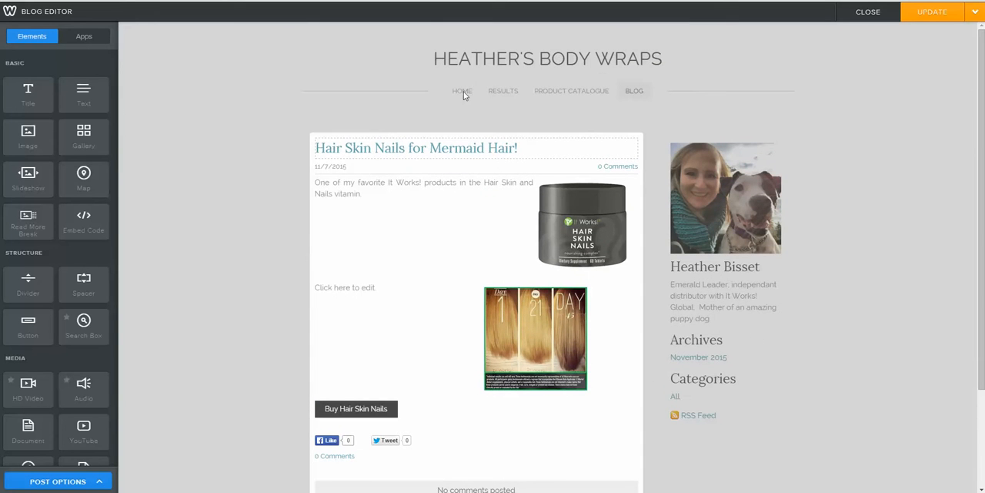
click(924, 17)
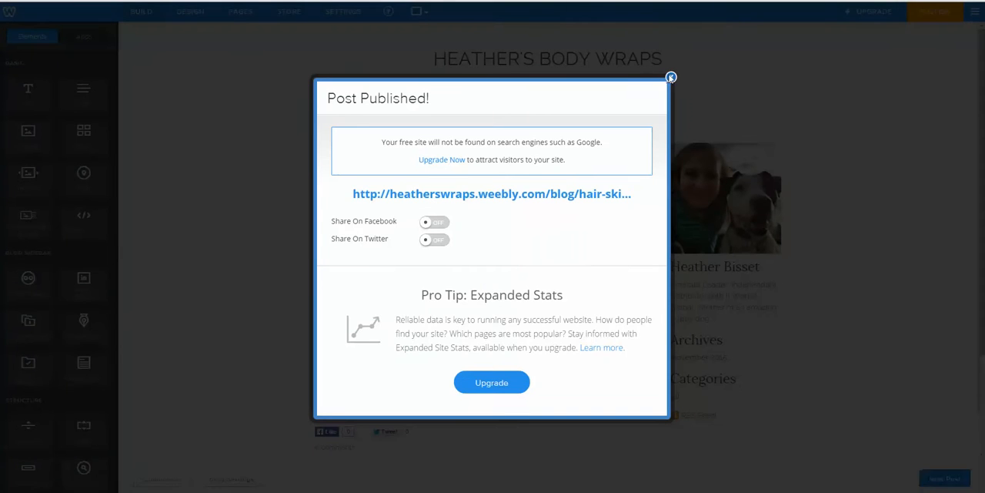
click(671, 77)
Step: Add a Social Icons element beside the wrap draw form on the Home page
click(461, 93)
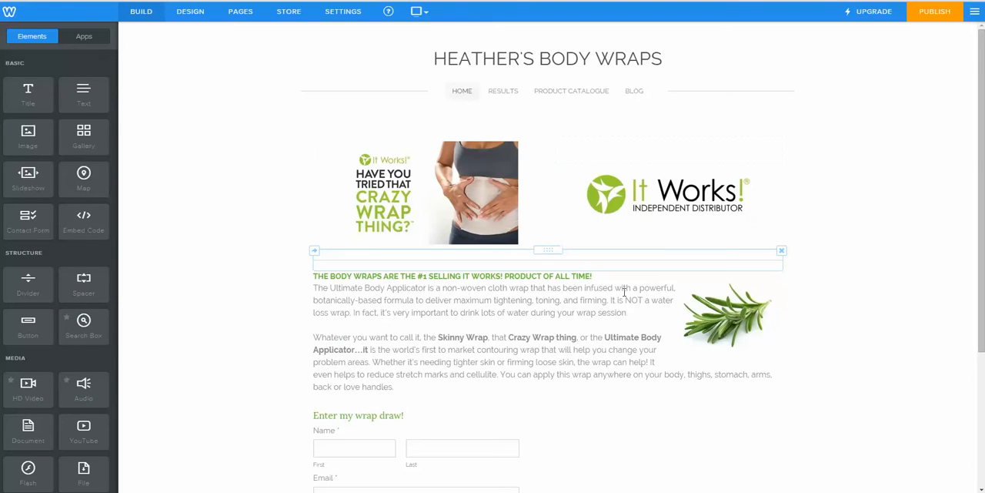
scroll(620, 286, down, 3)
scroll(616, 288, up, 1)
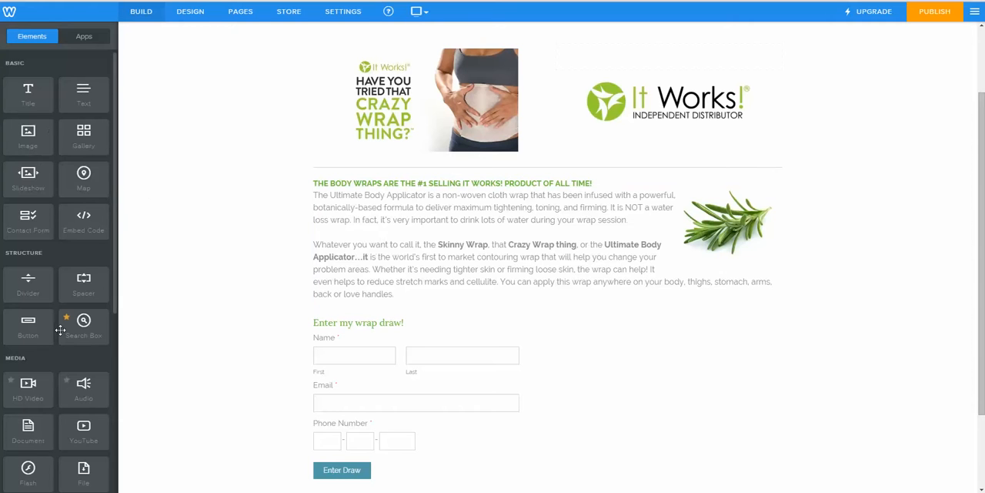
scroll(61, 334, down, 3)
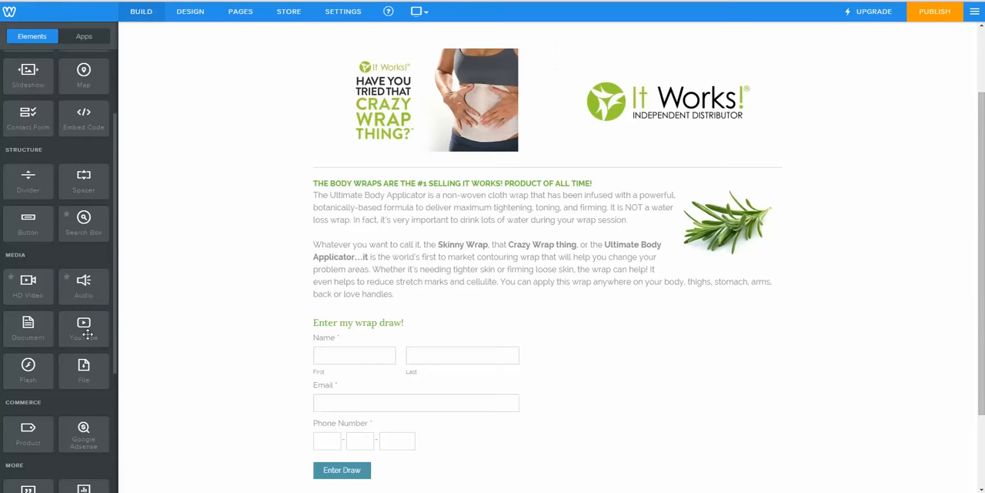
scroll(72, 343, down, 3)
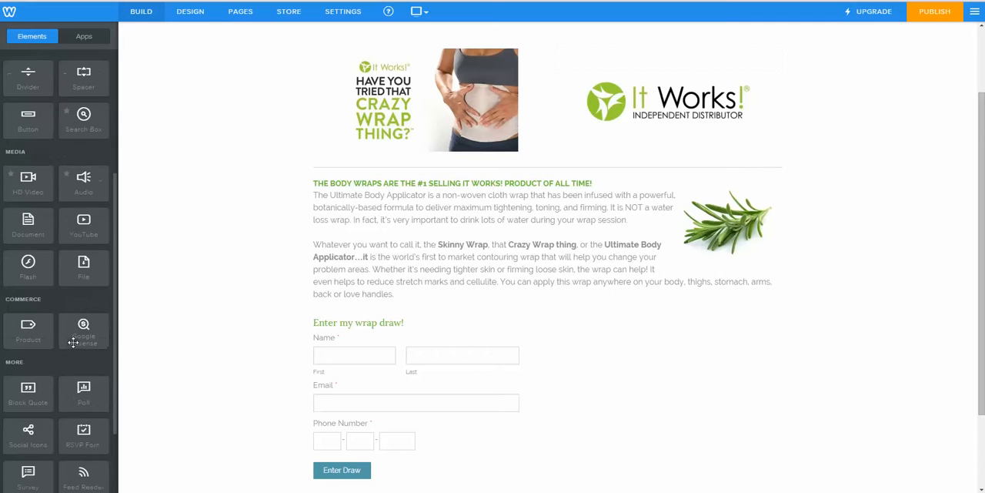
scroll(73, 342, down, 3)
drag(29, 342, 724, 351)
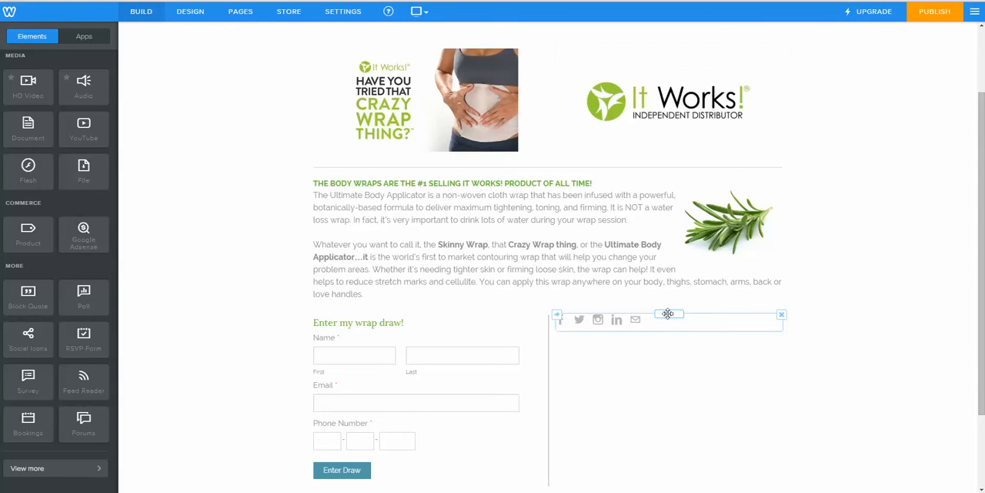
Step: Link the Facebook social icon to the distributor's Facebook profile address and close the icon settings
click(619, 320)
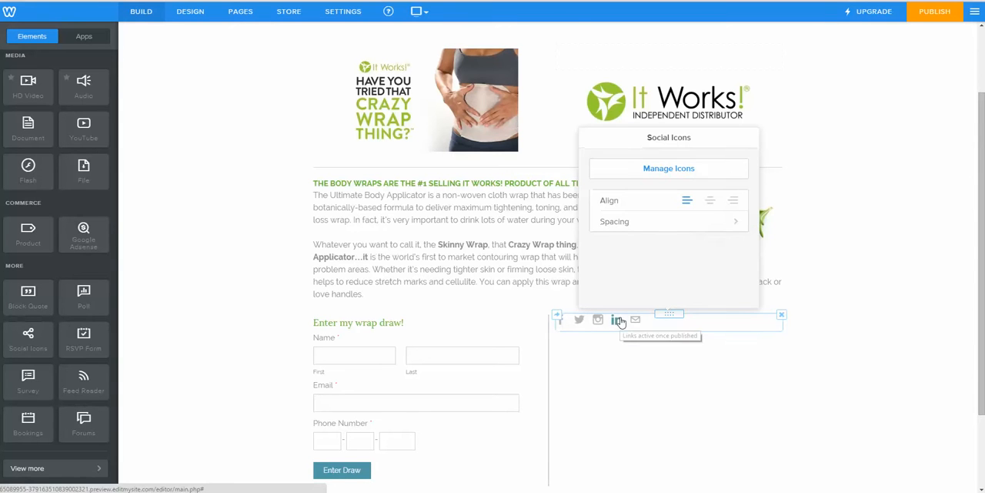
click(674, 177)
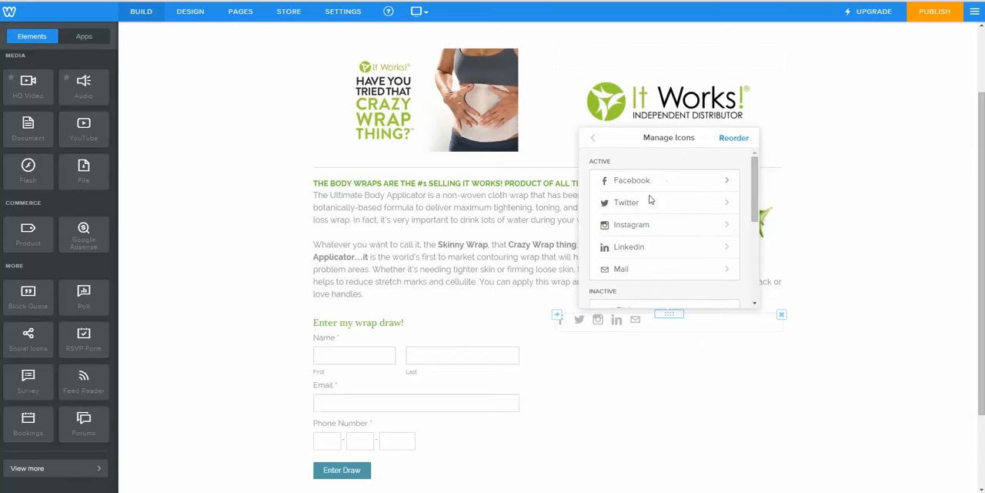
click(668, 185)
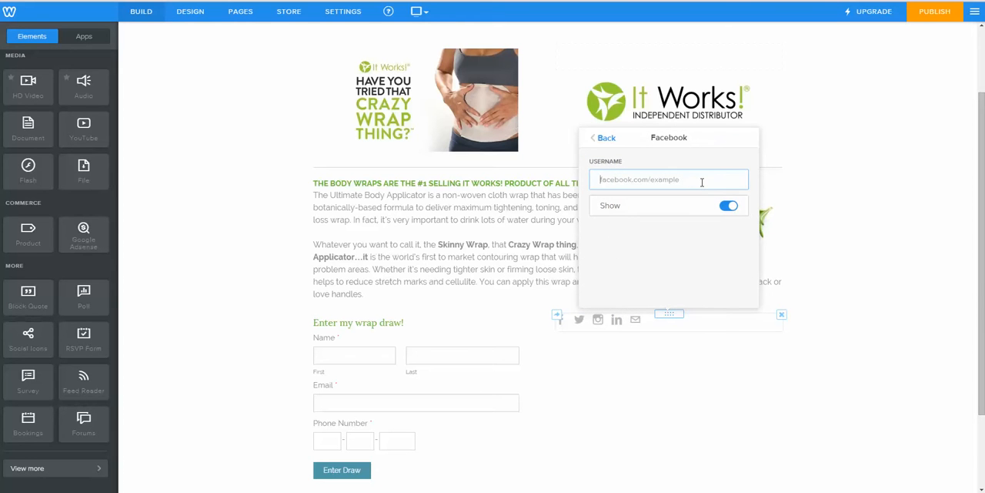
text(facebook.com/)
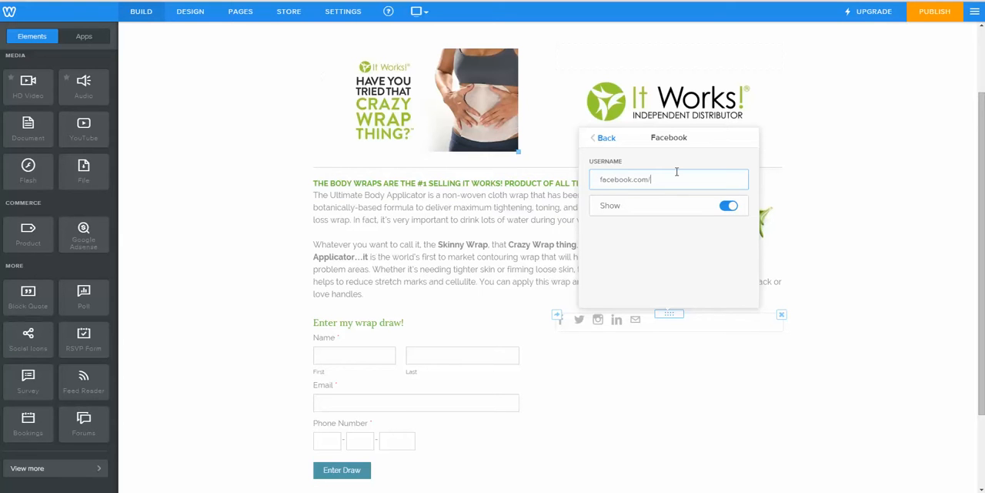
click(677, 172)
click(868, 256)
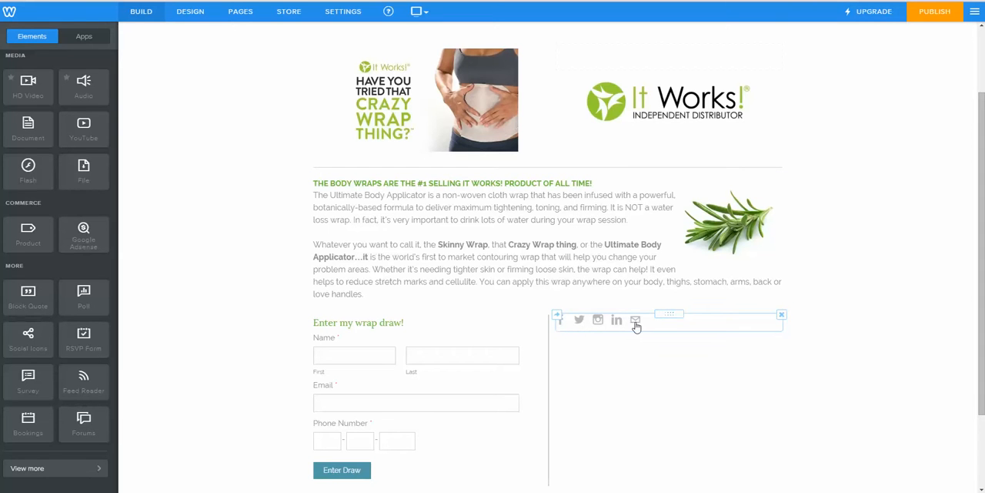
Step: Look at the Twitter and Instagram username settings of the social icons
click(598, 325)
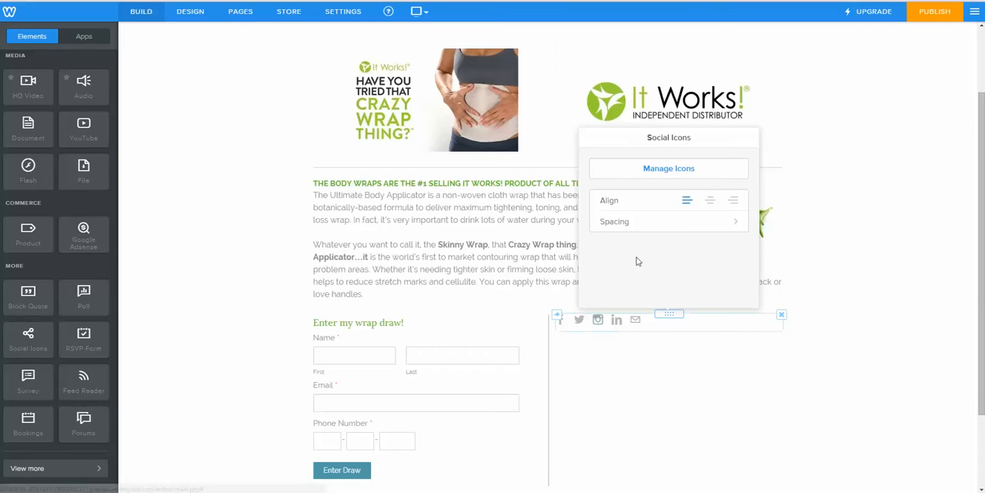
click(668, 177)
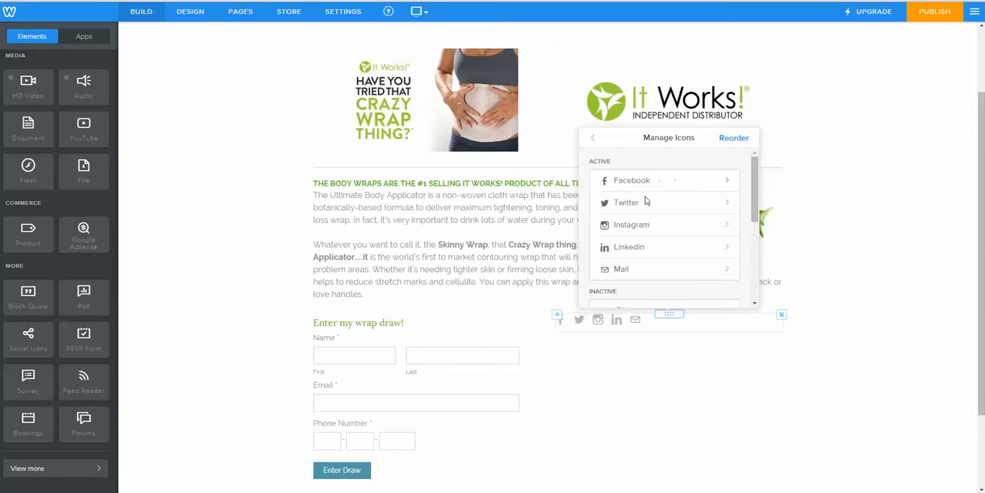
click(635, 203)
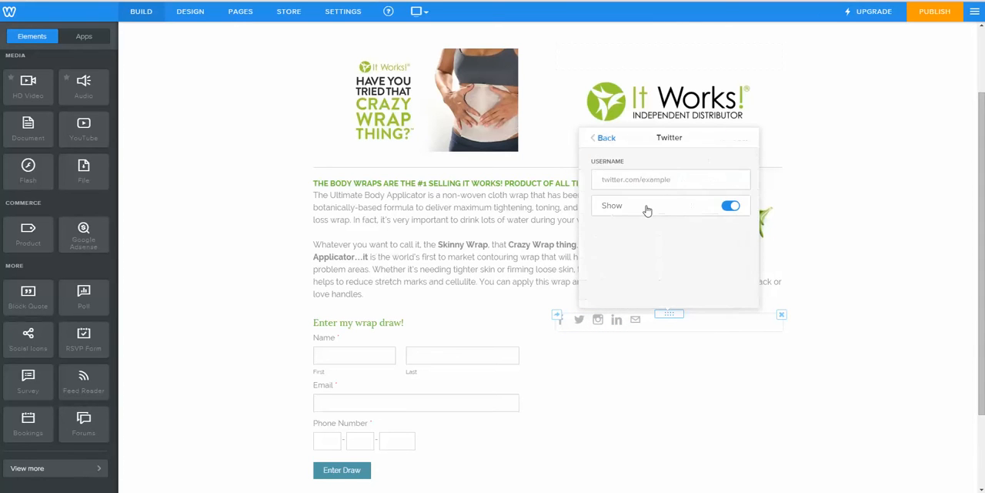
click(606, 138)
click(619, 226)
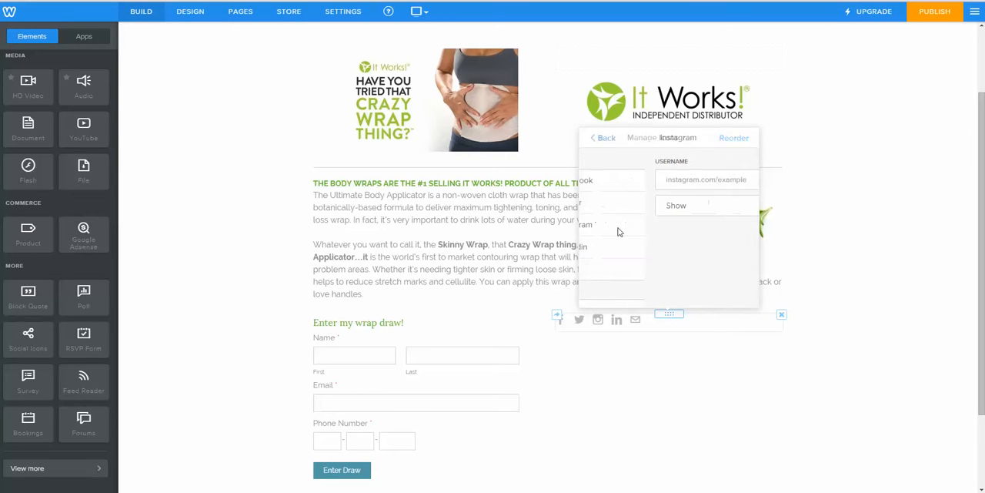
click(608, 139)
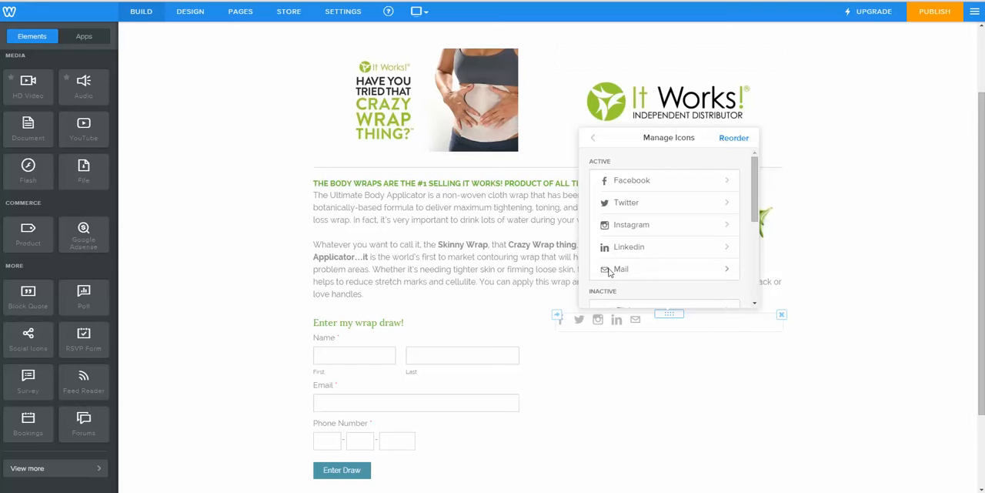
Step: Fill in the contact e-mail for the Mail social icon and close the icon settings
click(610, 269)
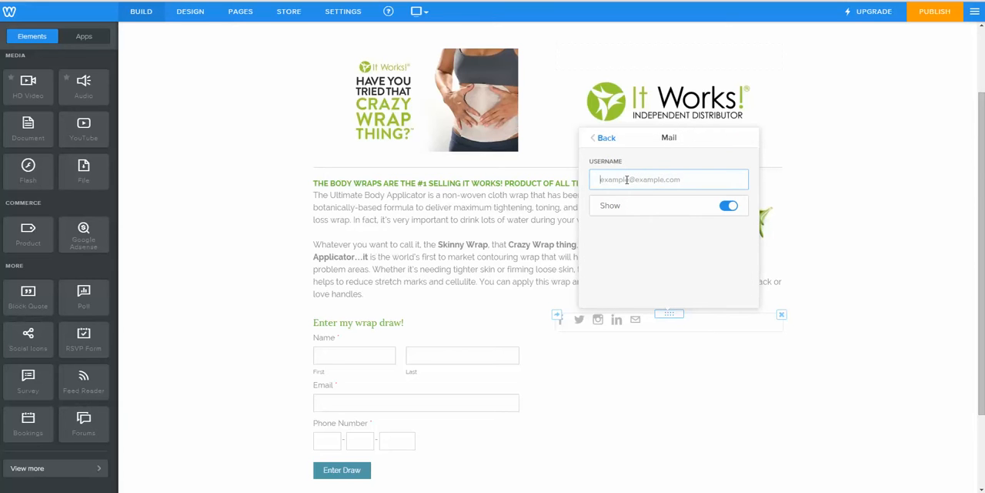
click(602, 138)
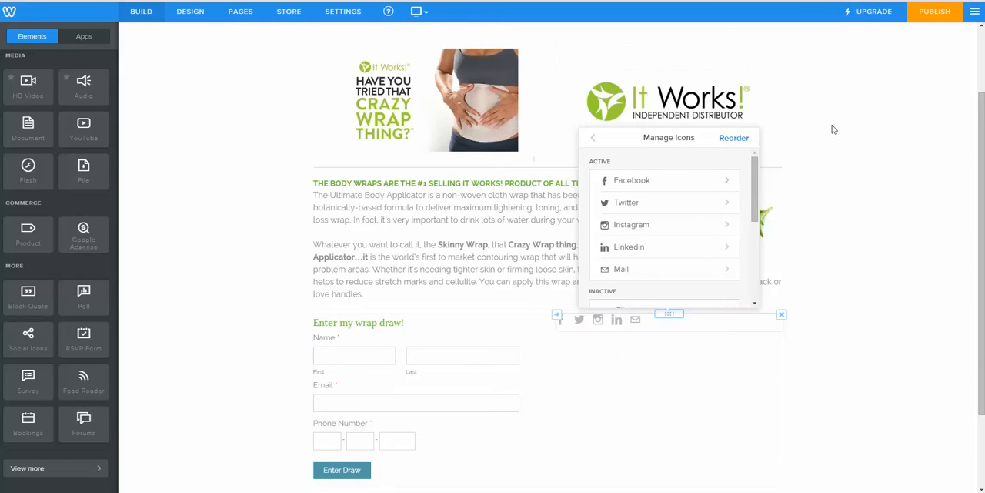
click(940, 153)
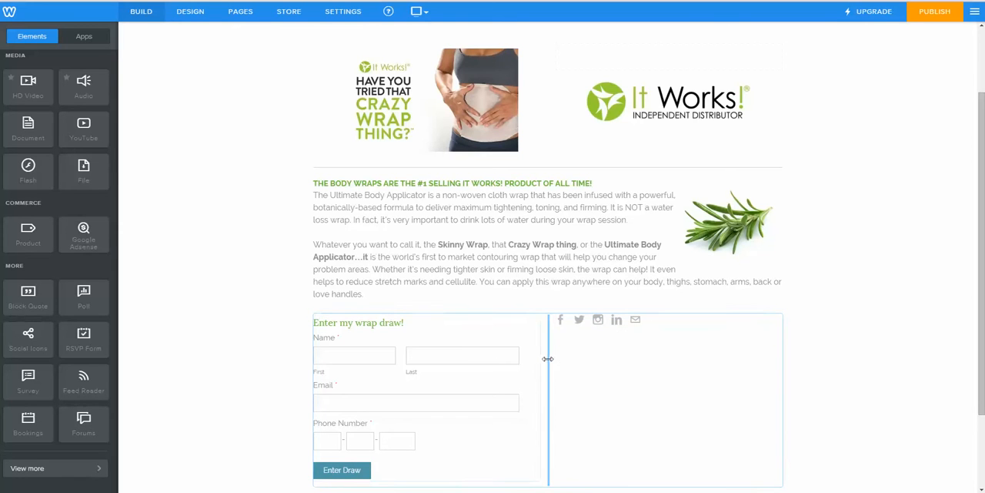
Step: Widen the wrap draw form's column so the social icons column becomes narrow
drag(548, 358, 671, 349)
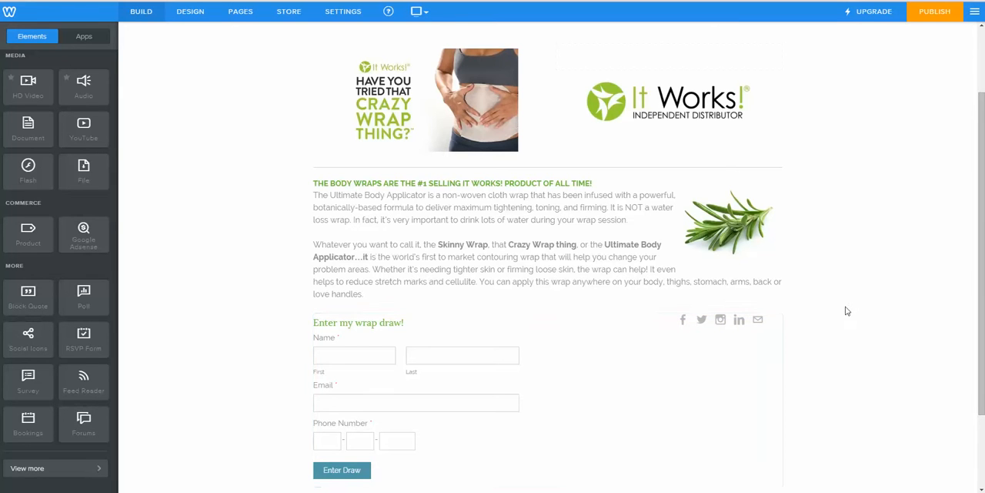
scroll(887, 289, down, 2)
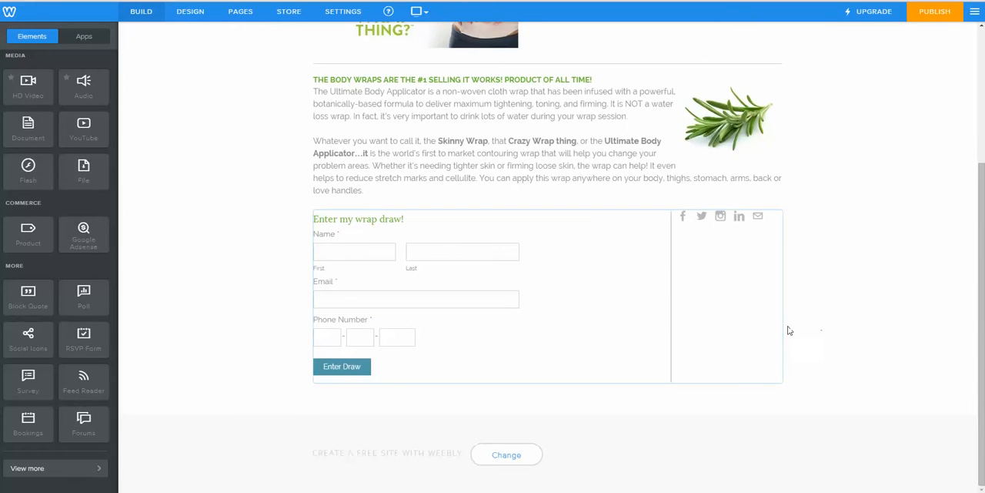
scroll(809, 317, up, 4)
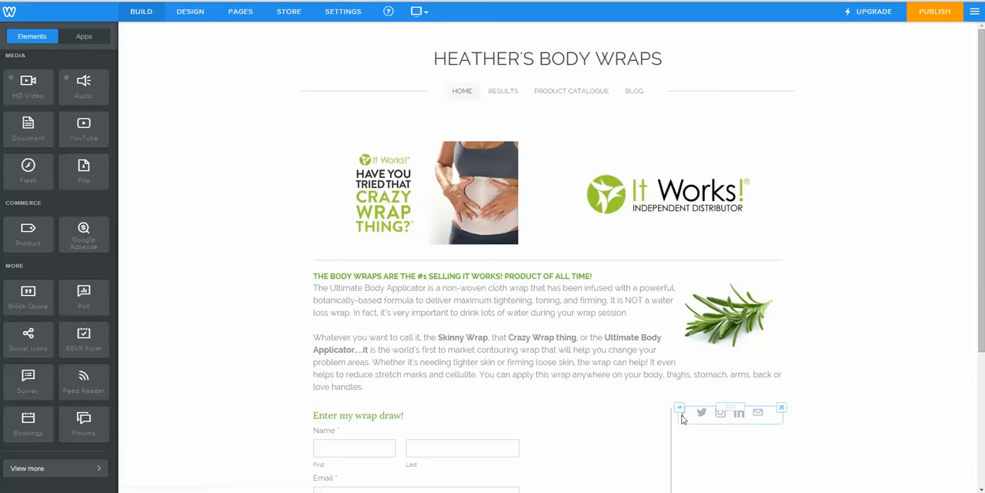
Step: Copy the social icons element from the Home page to the Blog page
scroll(682, 388, down, 2)
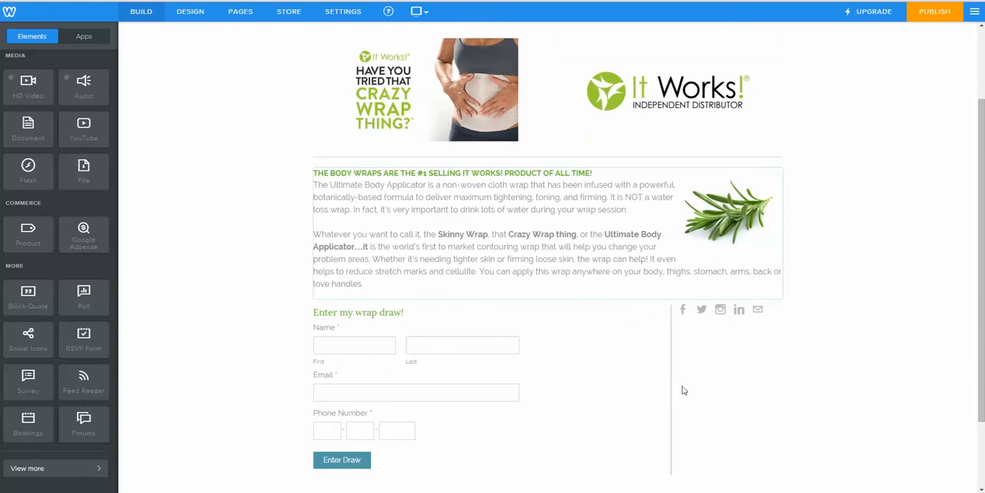
click(680, 306)
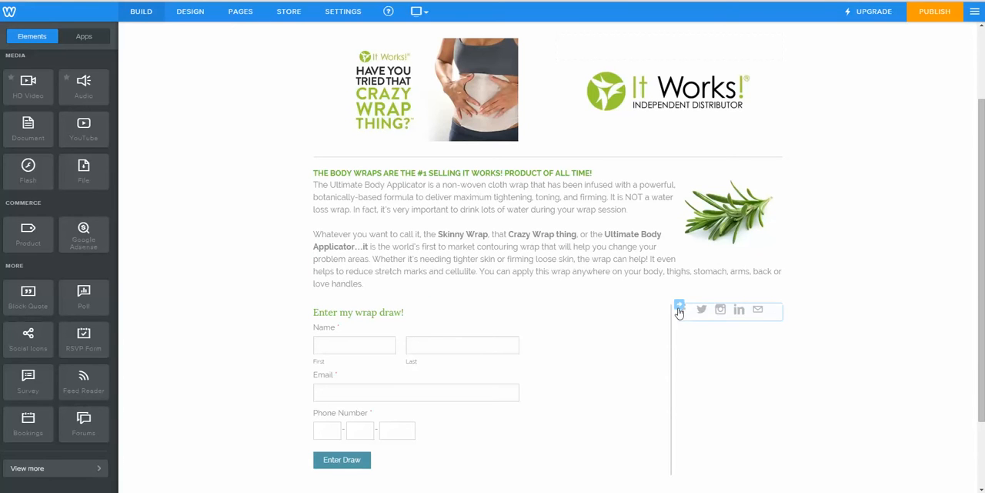
click(680, 307)
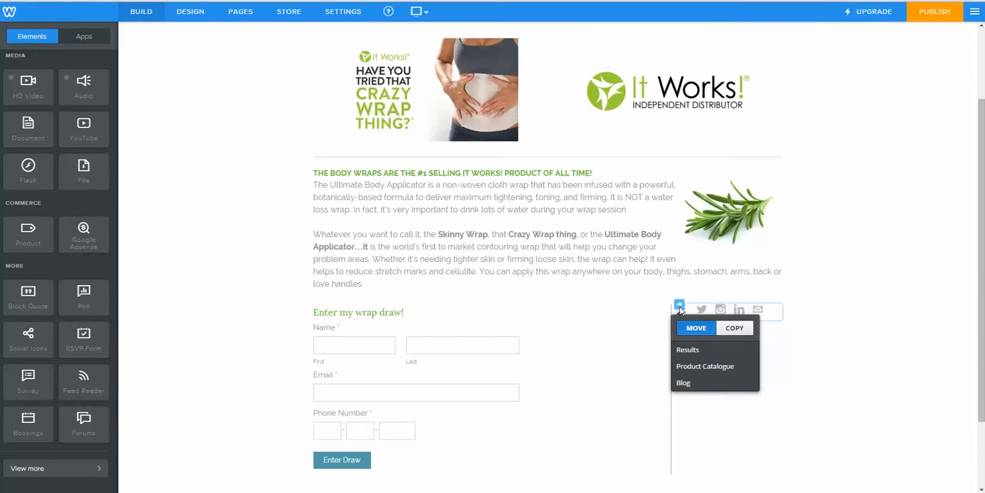
click(735, 329)
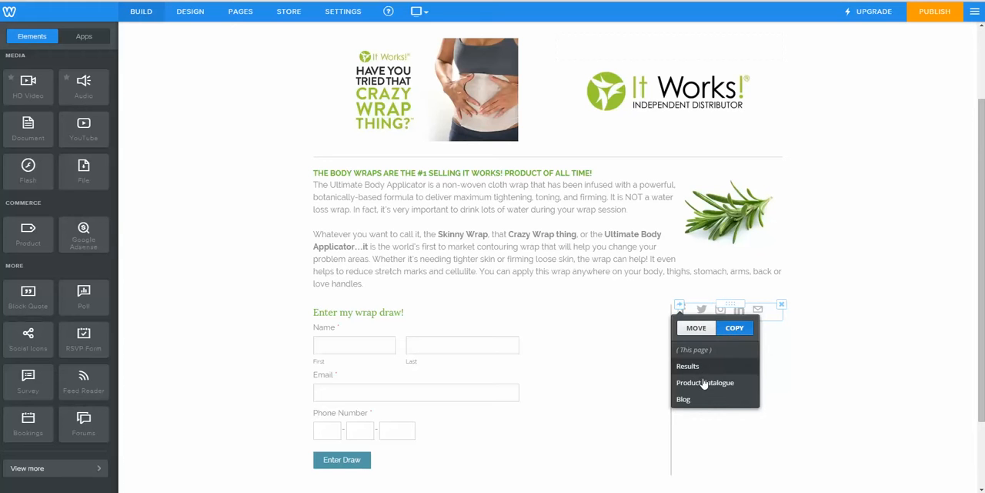
click(692, 405)
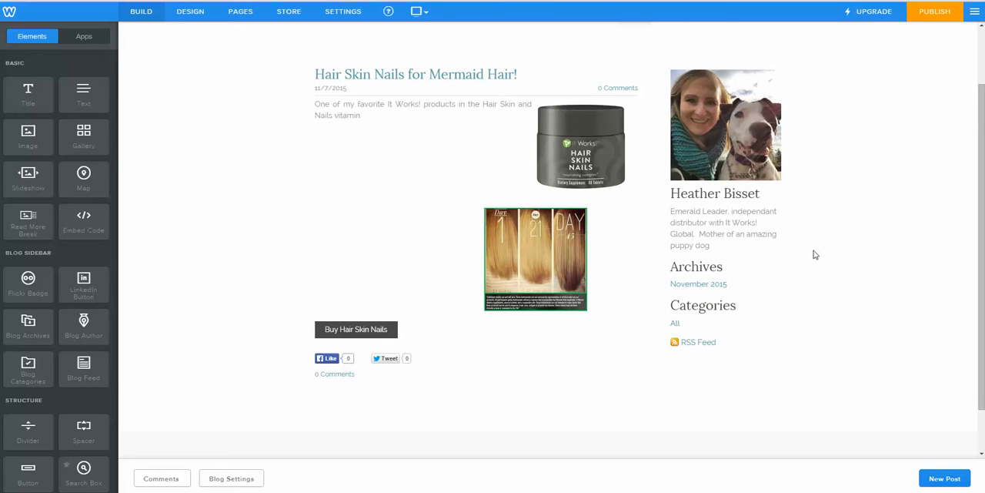
Step: Add a Social Icons element to the Blog sidebar between the author description and the Archives heading
scroll(665, 318, down, 1)
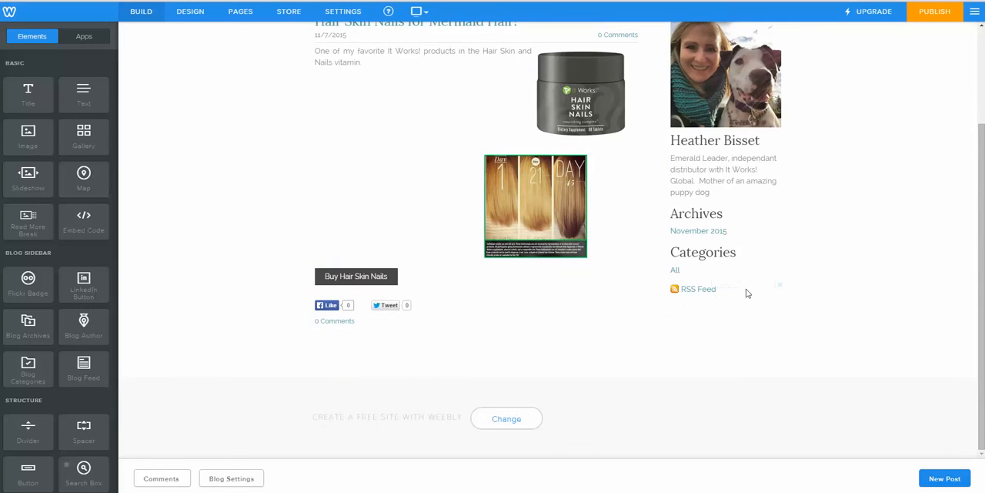
scroll(751, 291, up, 2)
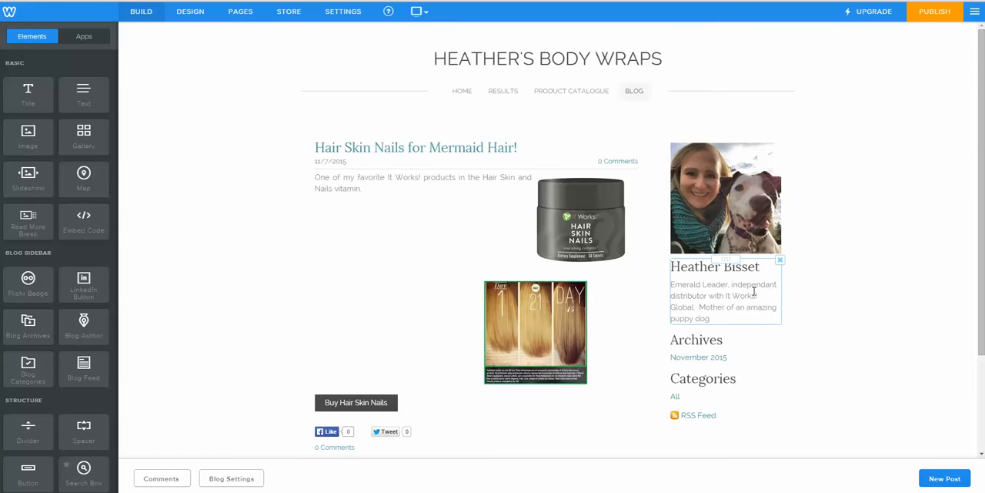
scroll(778, 319, down, 2)
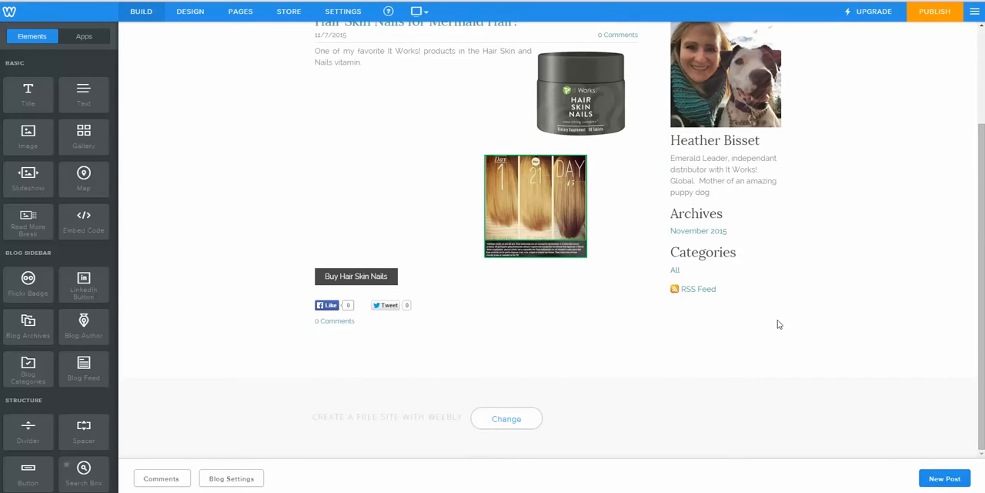
scroll(778, 324, up, 2)
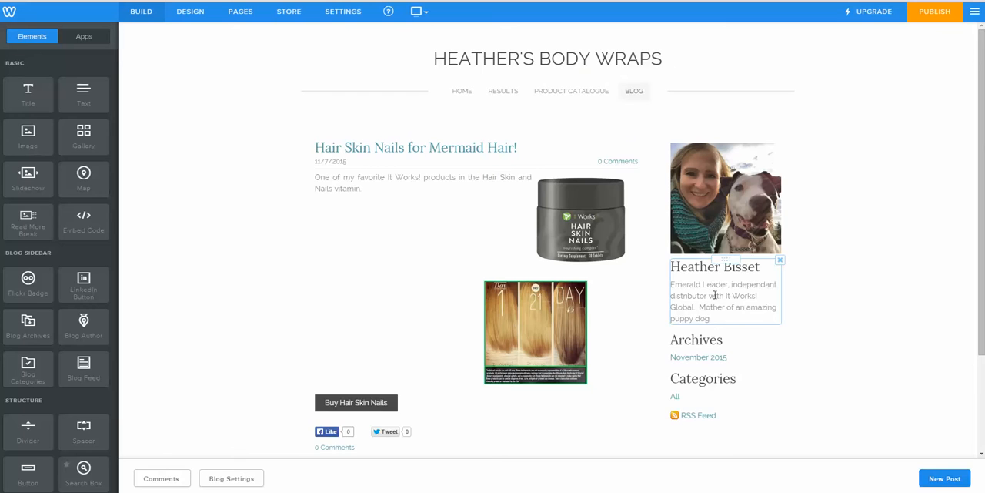
scroll(726, 280, down, 1)
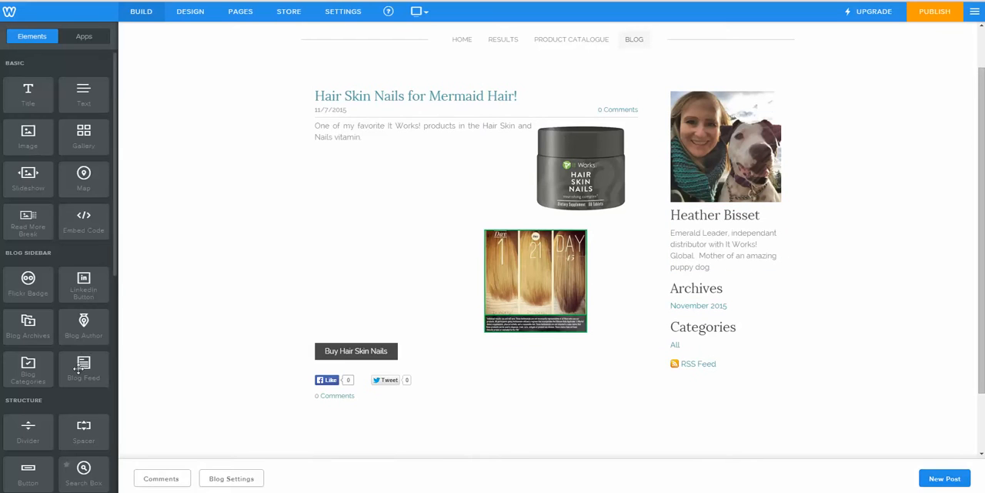
scroll(84, 354, down, 2)
scroll(77, 365, down, 4)
scroll(67, 398, down, 3)
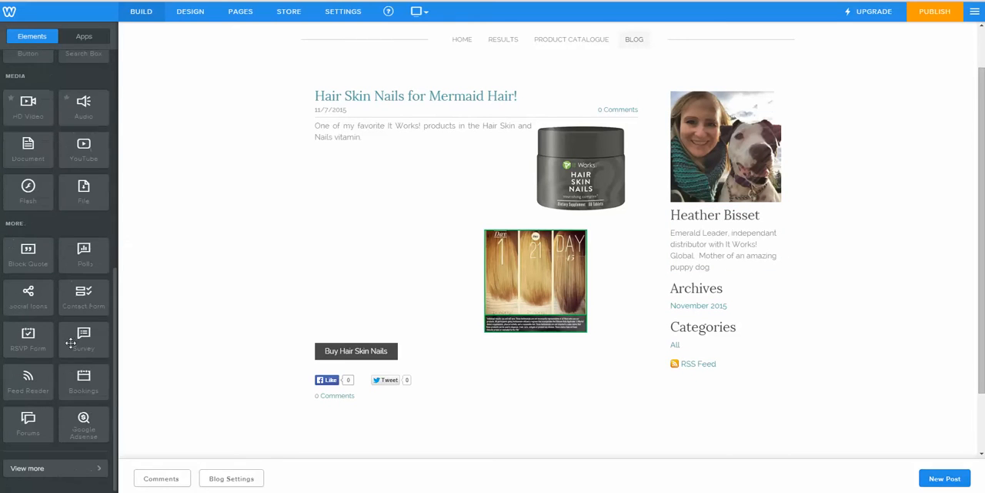
drag(29, 300, 719, 277)
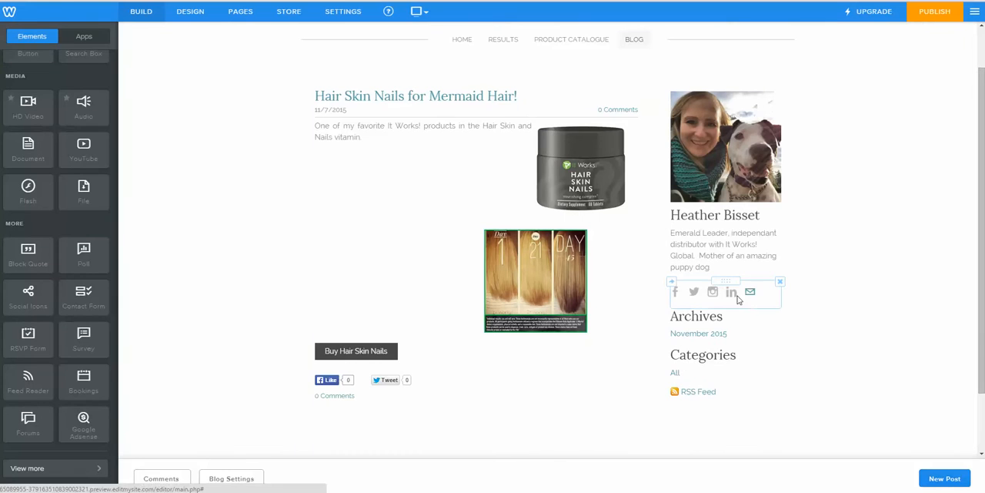
Step: Hide the Twitter and Linkedin icons in the Blog sidebar's social icons
click(678, 293)
click(716, 146)
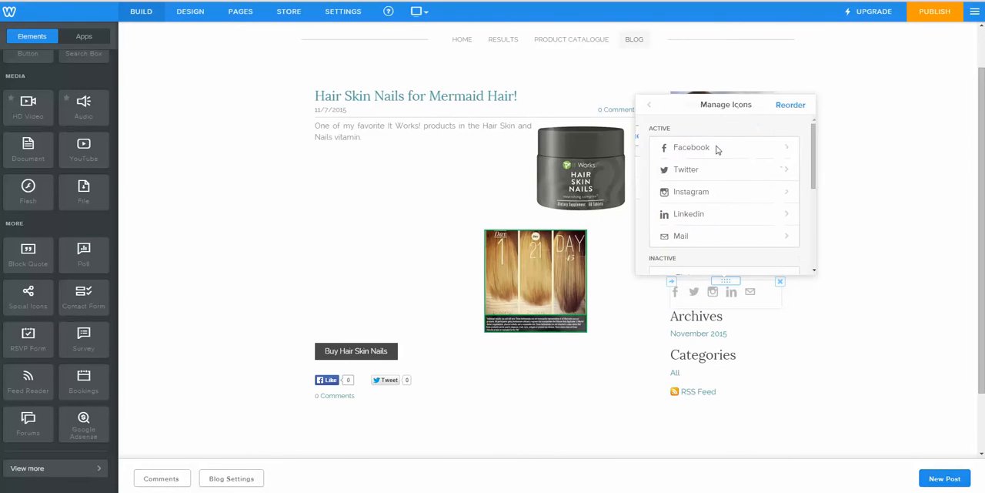
click(781, 172)
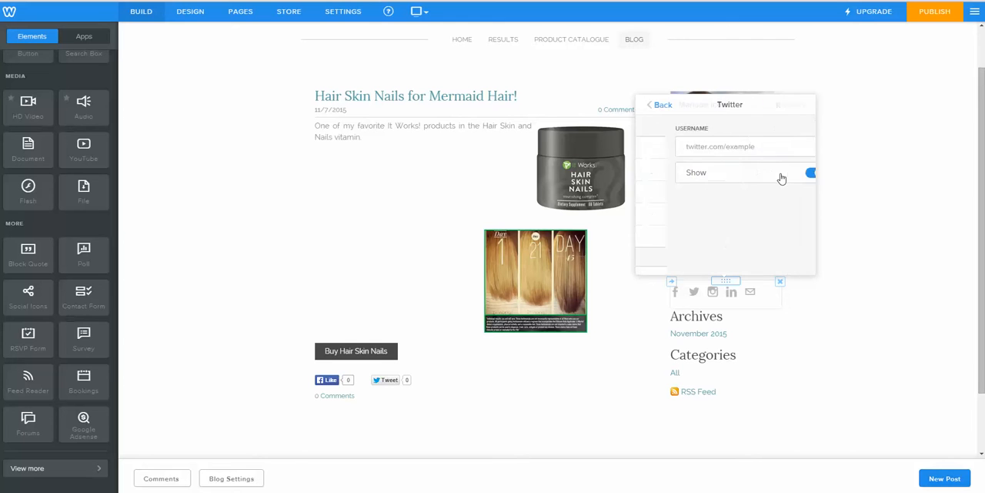
click(785, 172)
click(659, 105)
click(722, 194)
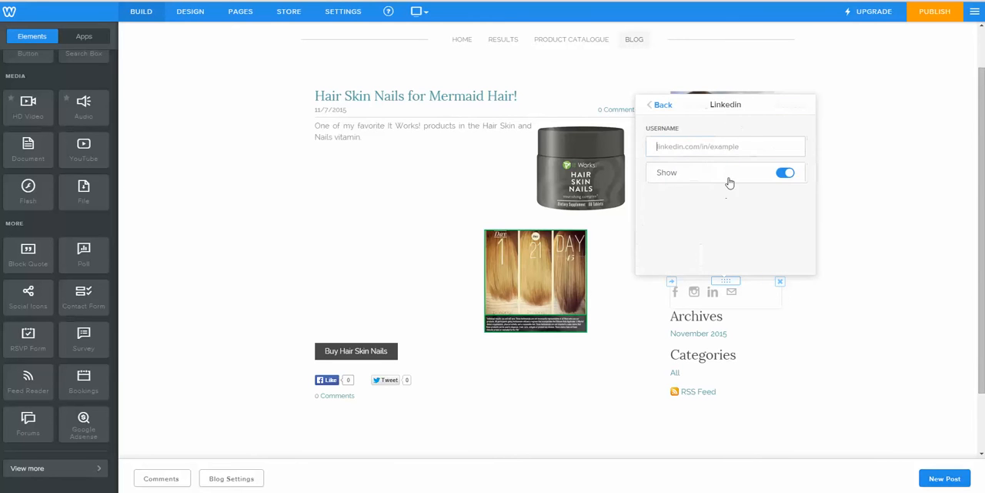
click(784, 172)
click(658, 106)
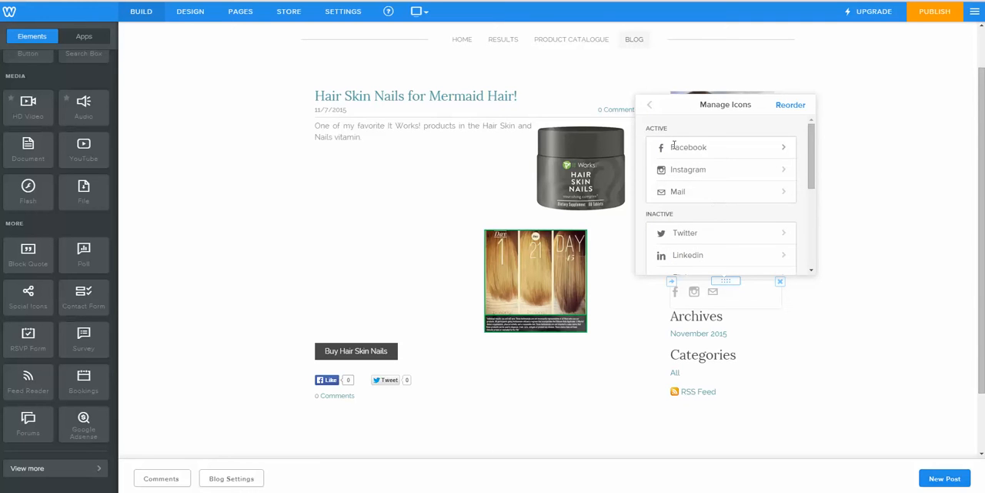
Step: Link the sidebar's Facebook icon to the owner's facebook.com profile address
click(780, 150)
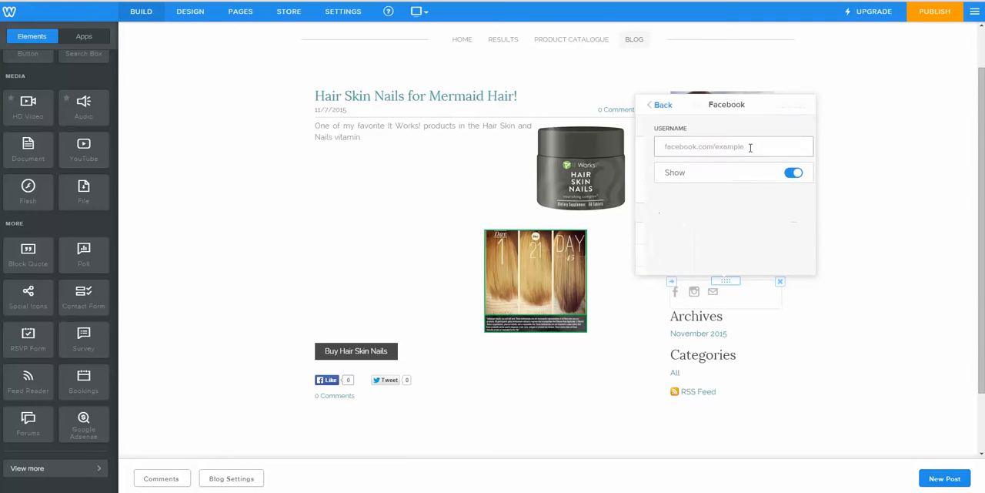
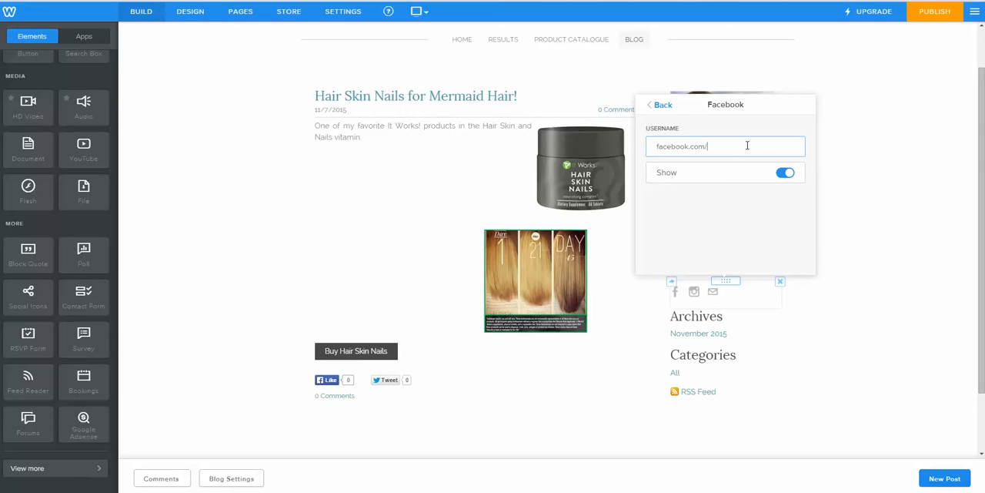
click(656, 103)
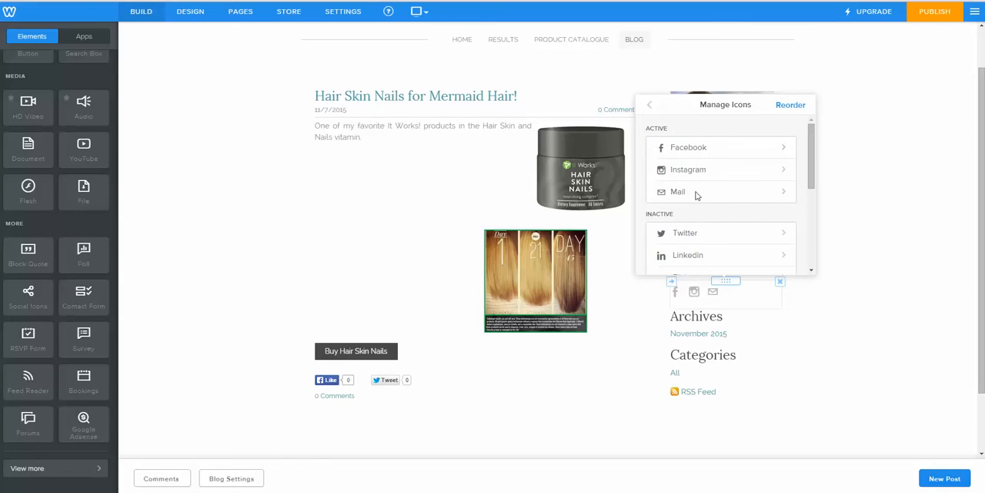
Step: Fill in the contact e-mail for the sidebar's Mail icon and close the icon settings
click(696, 193)
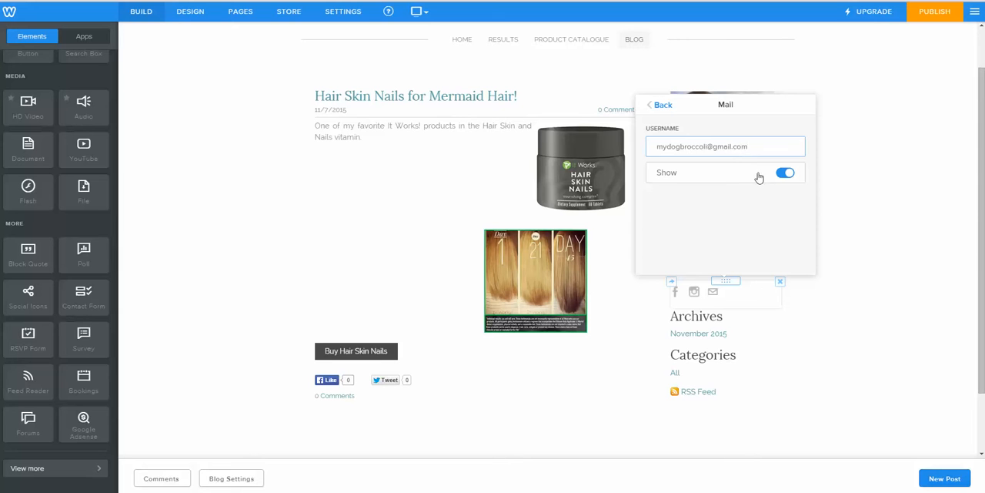
click(660, 107)
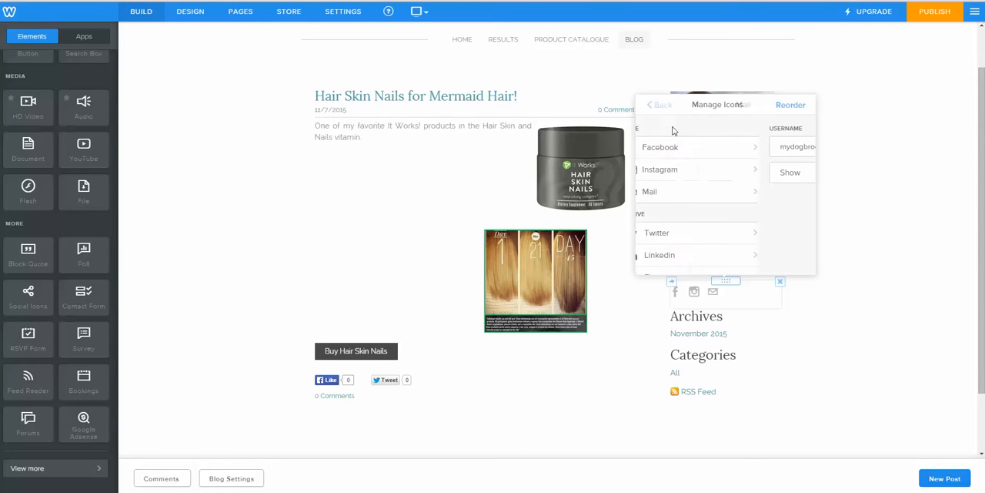
click(924, 268)
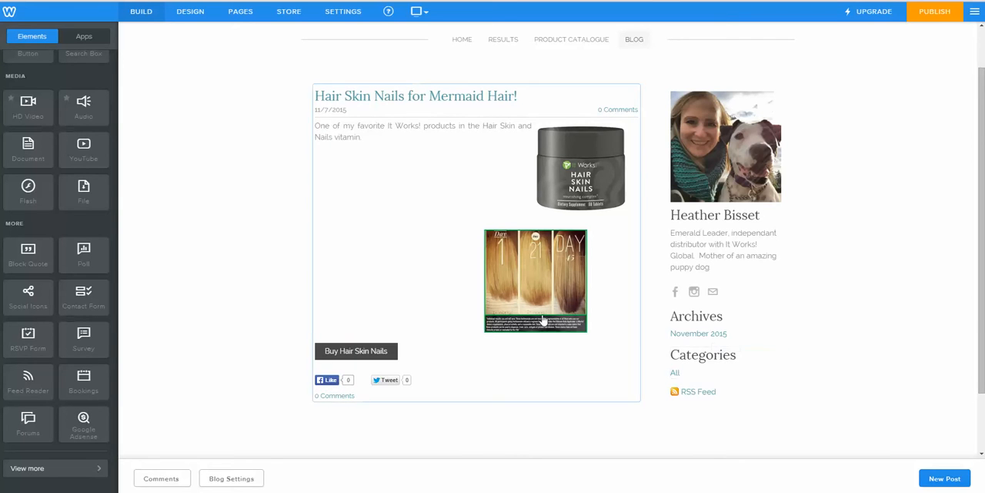
Step: Publish the website and open its live address
scroll(469, 305, up, 1)
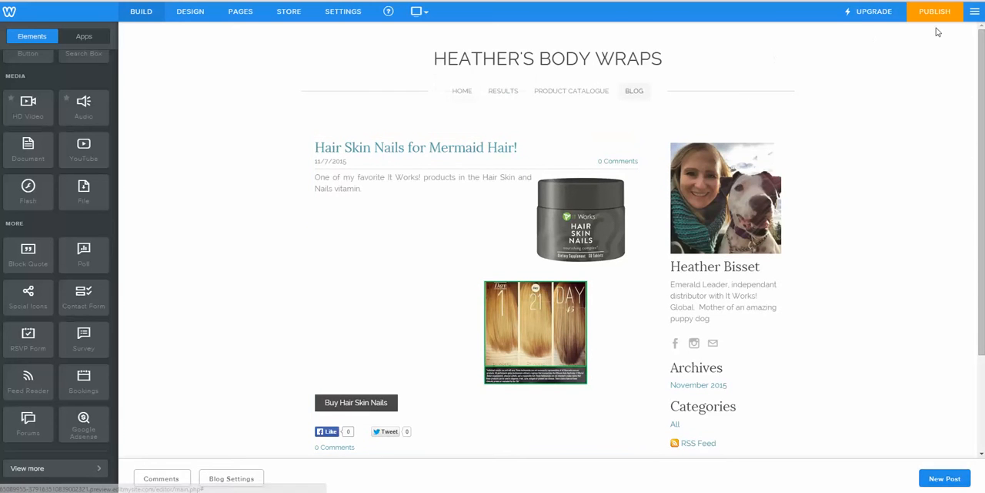
click(935, 12)
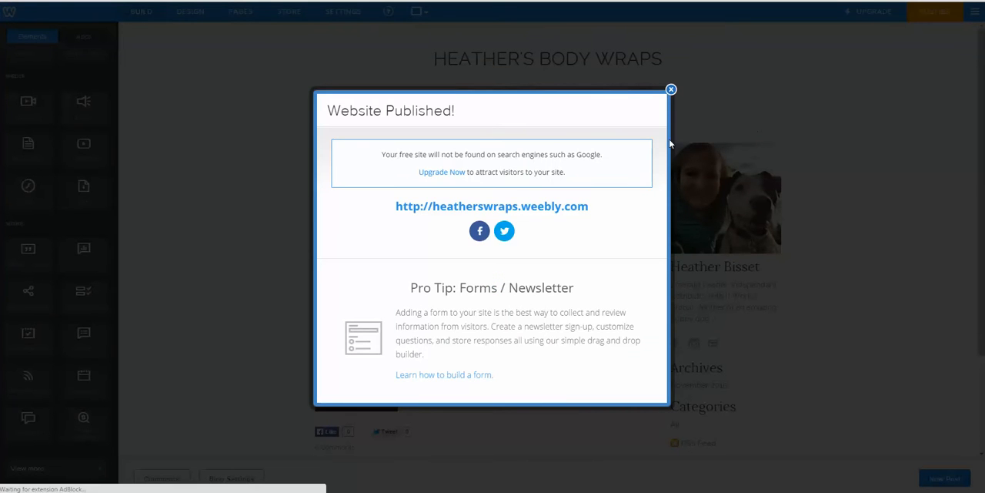
click(512, 208)
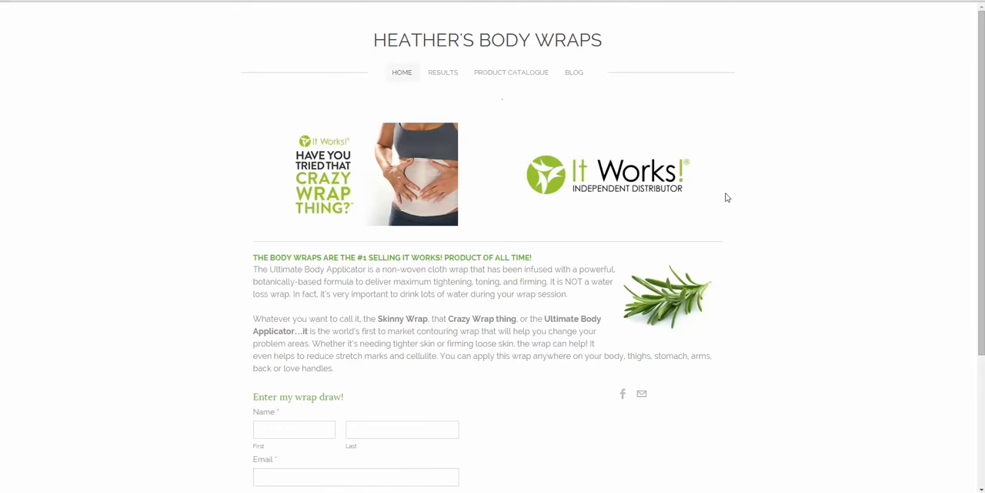
Step: Review the live Home page with its wrap draw form, and the Results page with its before-and-after gallery
scroll(742, 226, down, 2)
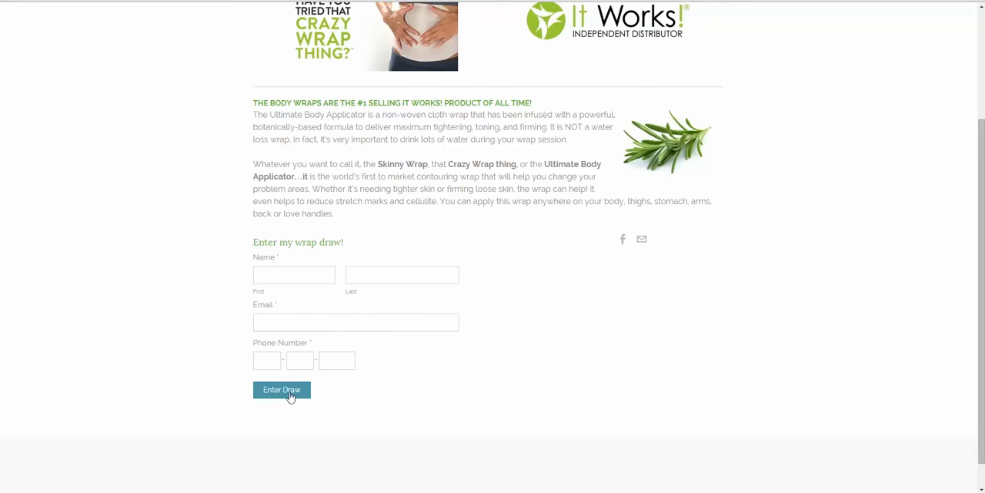
scroll(388, 390, up, 1)
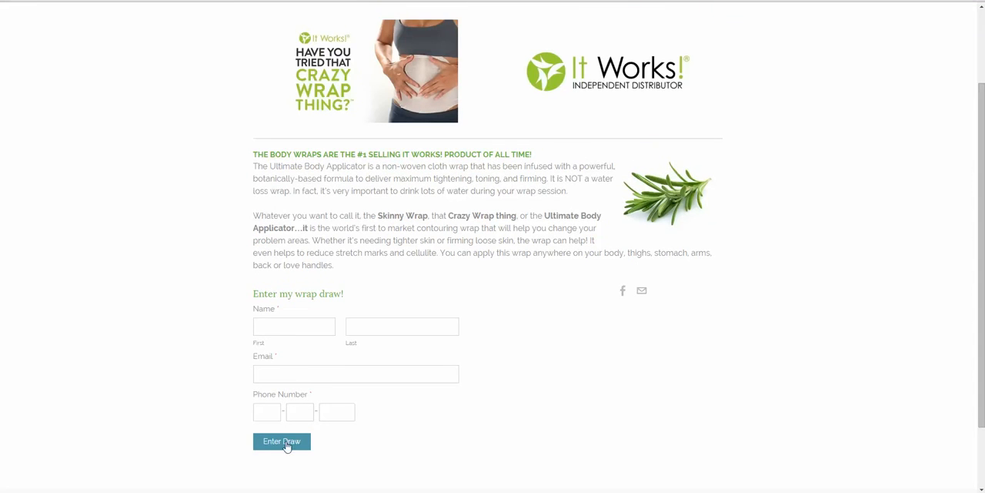
click(267, 329)
scroll(396, 353, up, 2)
scroll(396, 352, down, 1)
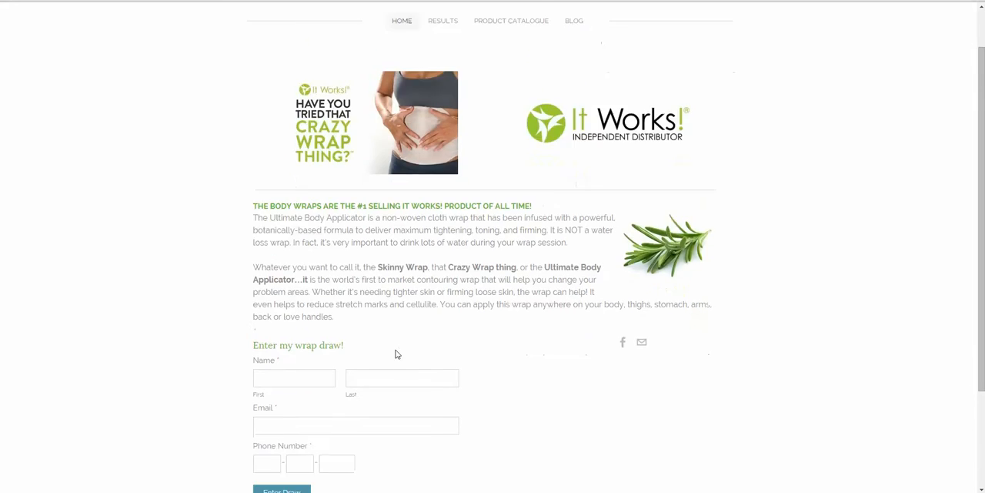
scroll(398, 354, up, 1)
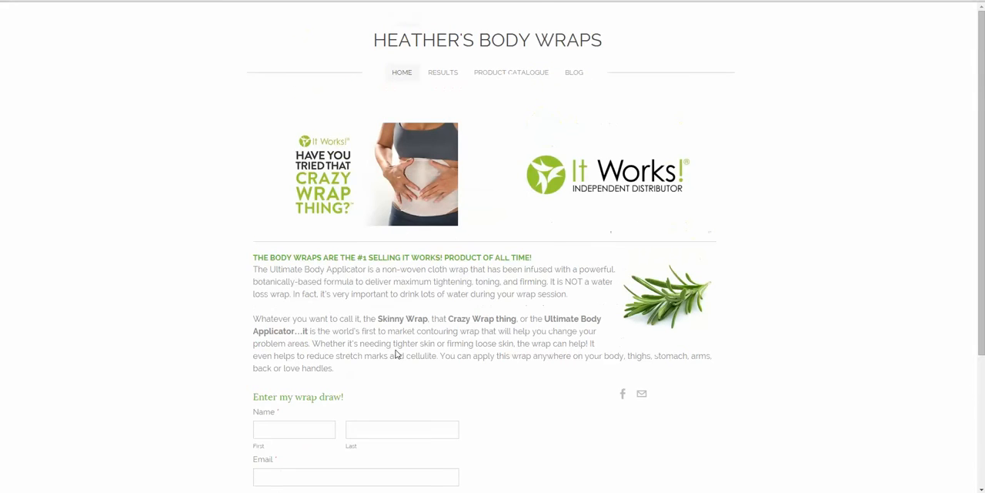
click(449, 74)
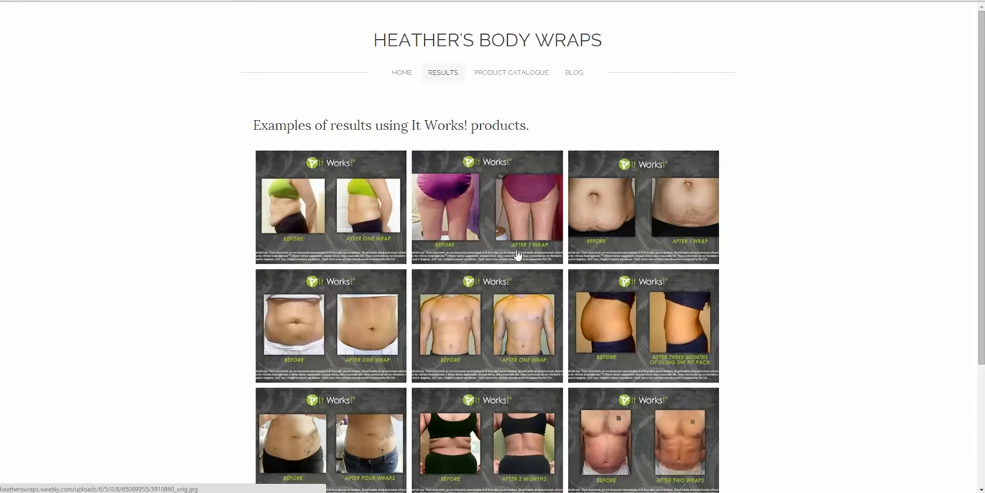
scroll(513, 258, down, 3)
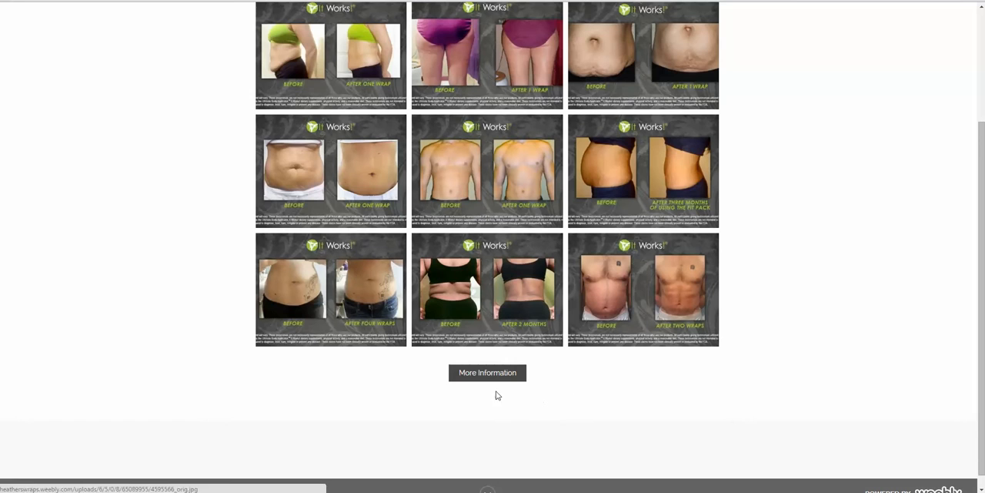
scroll(528, 363, up, 2)
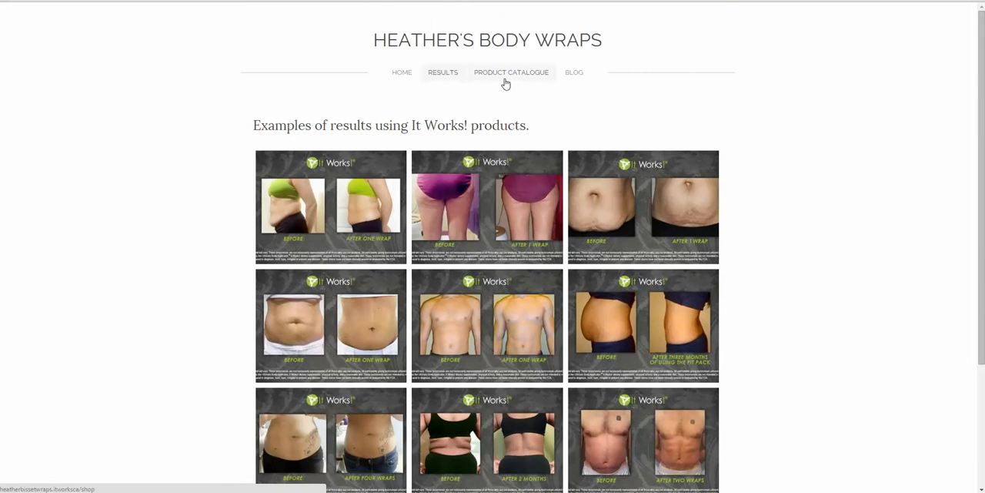
Step: Review the live Blog post, its reply form and the Weebly footer sign-up banner, then return to the editor and dismiss the publishing message
click(572, 74)
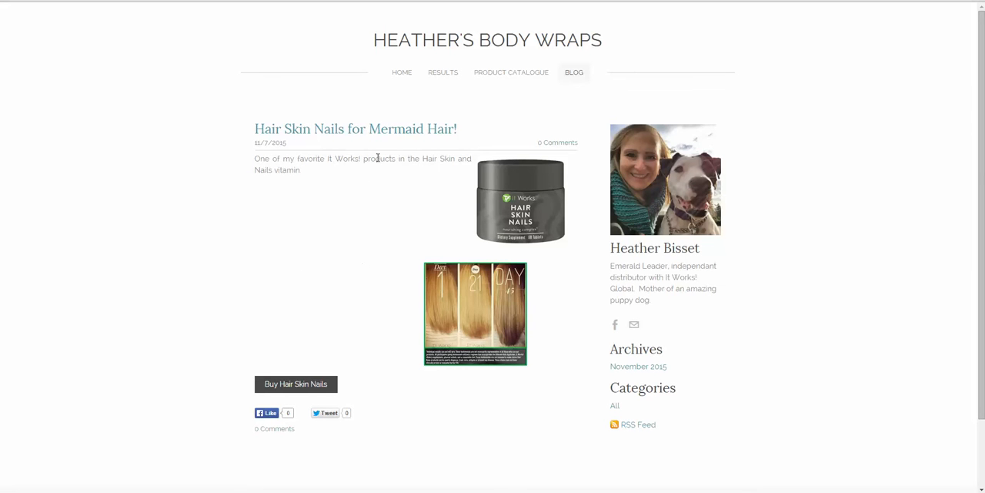
click(382, 130)
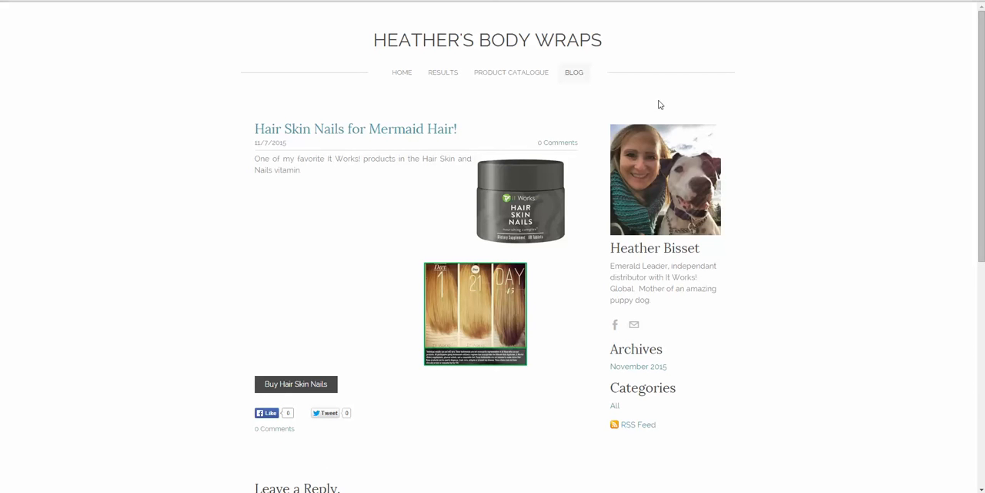
scroll(800, 220, down, 3)
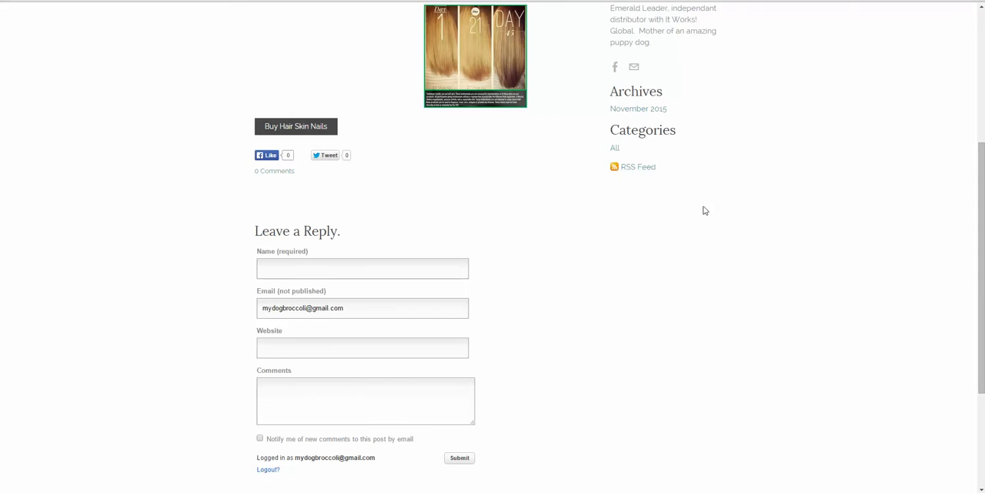
scroll(722, 229, down, 3)
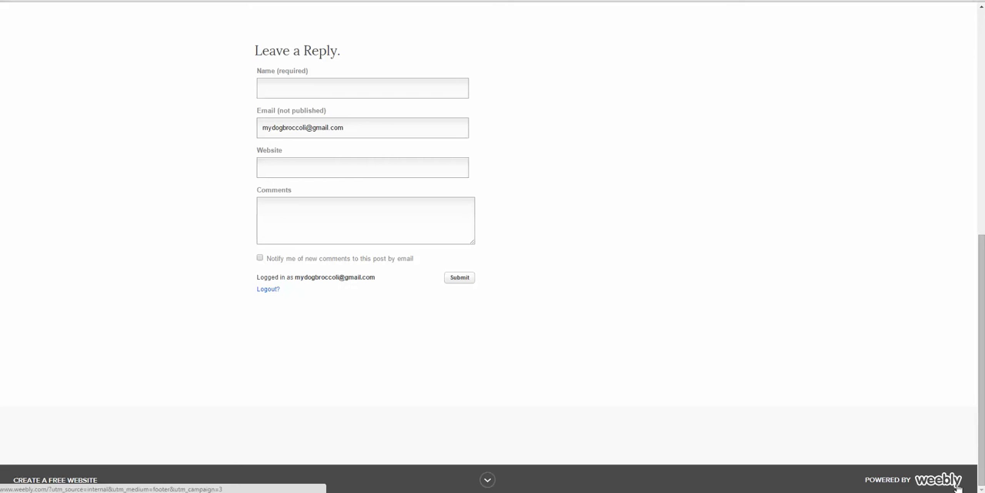
click(487, 480)
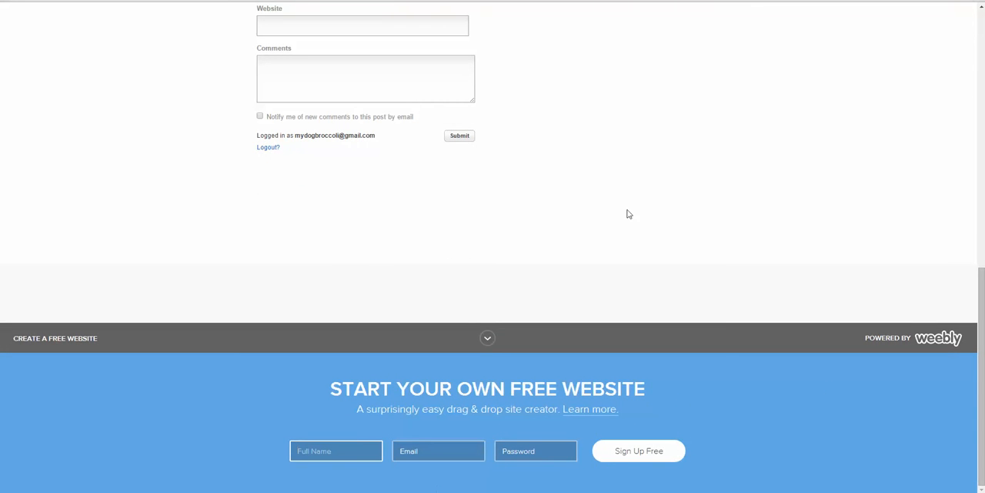
click(489, 338)
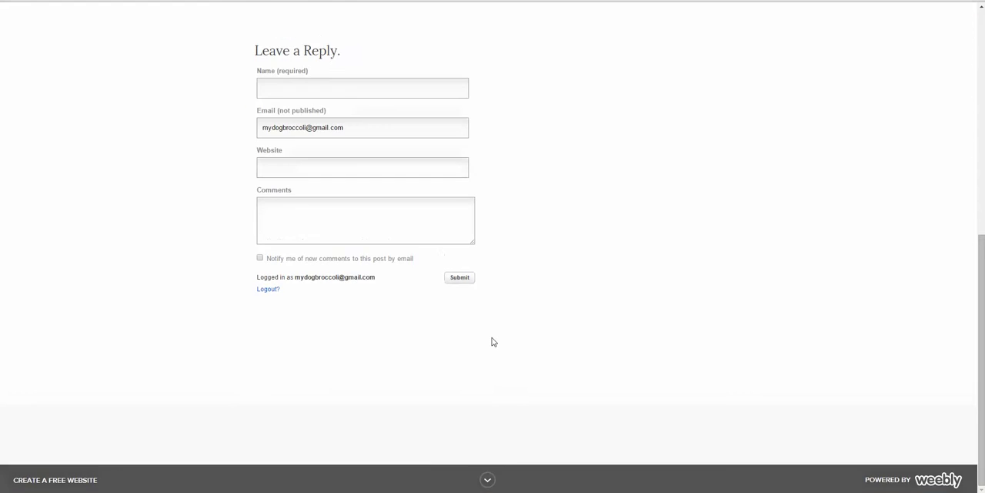
scroll(493, 341, up, 6)
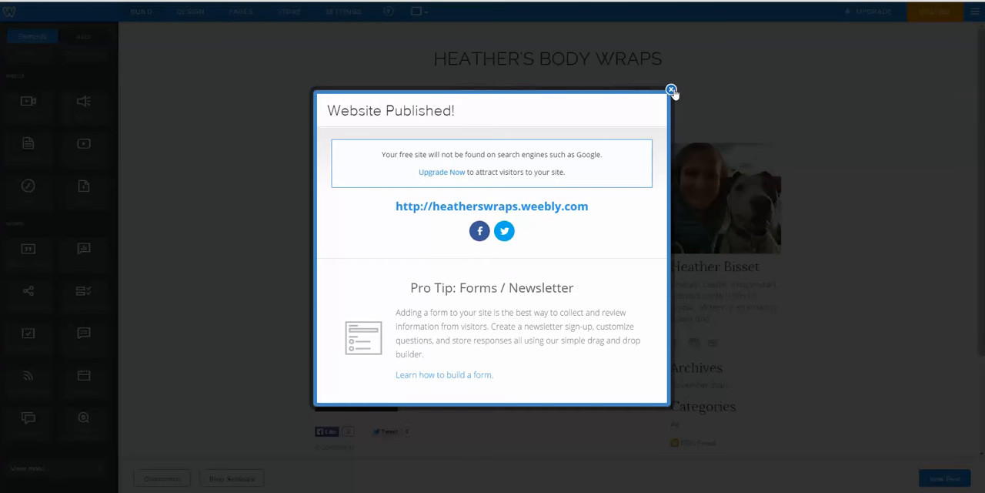
click(671, 90)
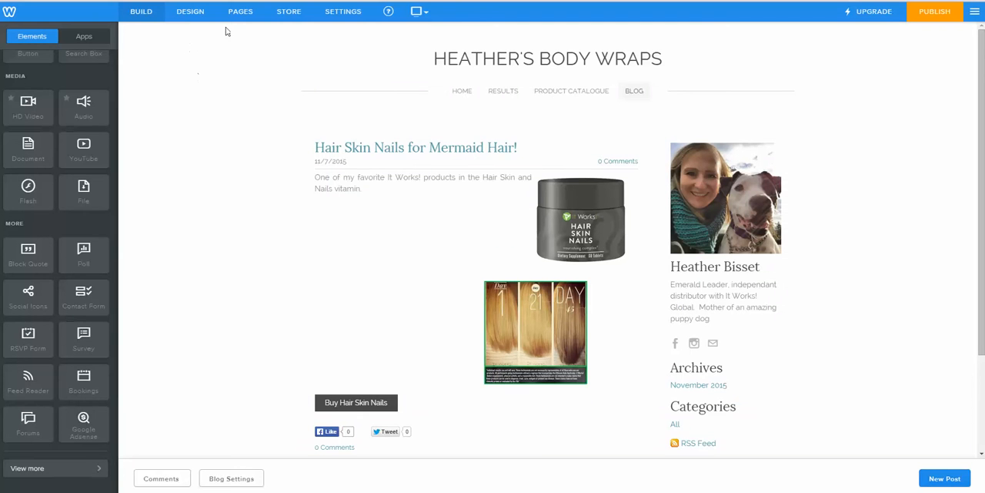
Step: Open the Home page's advanced settings and change its page title to "Home"
click(352, 14)
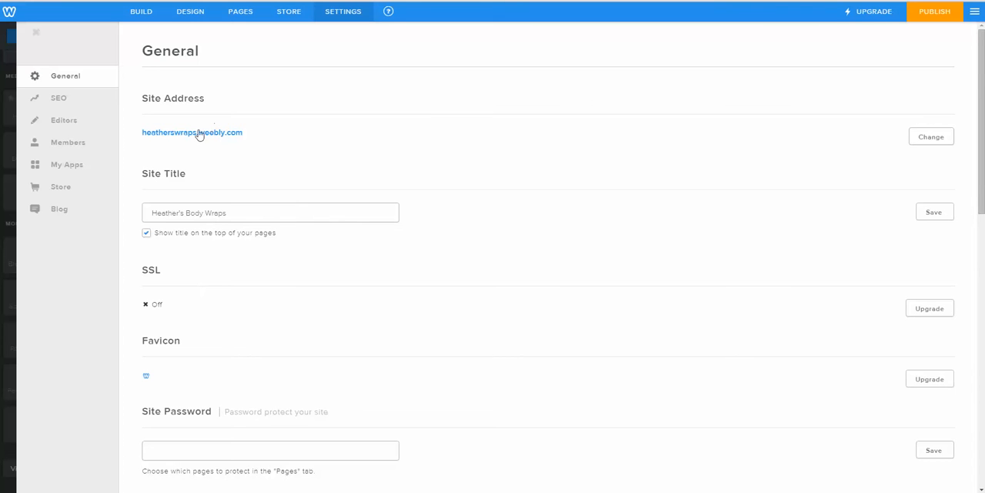
click(244, 23)
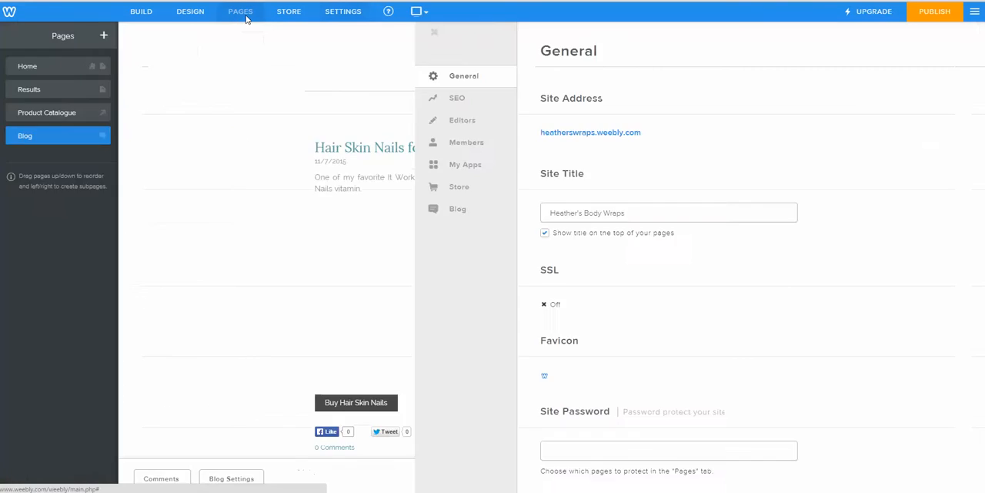
click(52, 68)
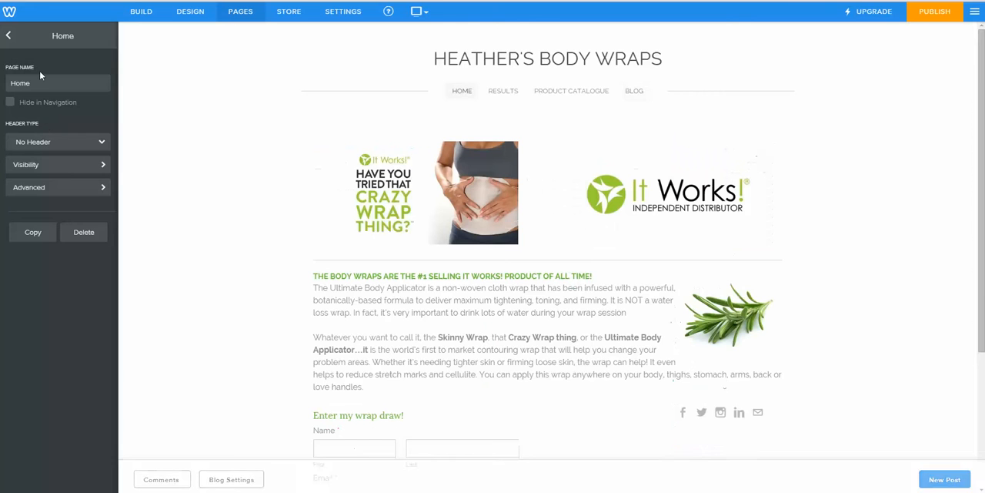
click(37, 189)
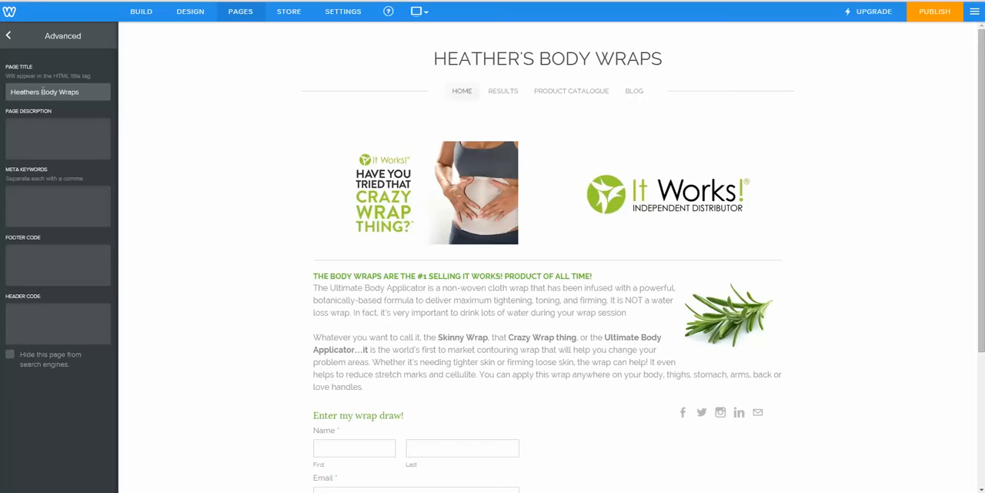
key(Tab)
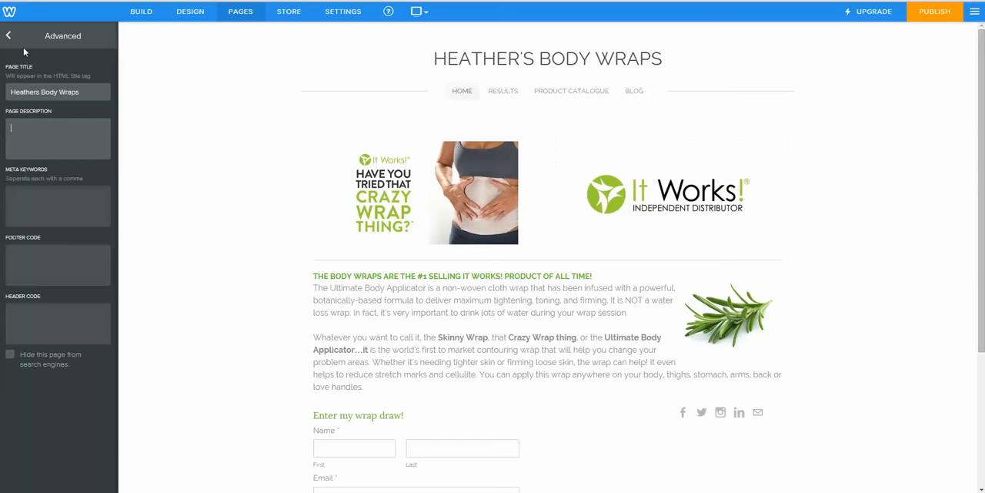
drag(40, 92, 79, 92)
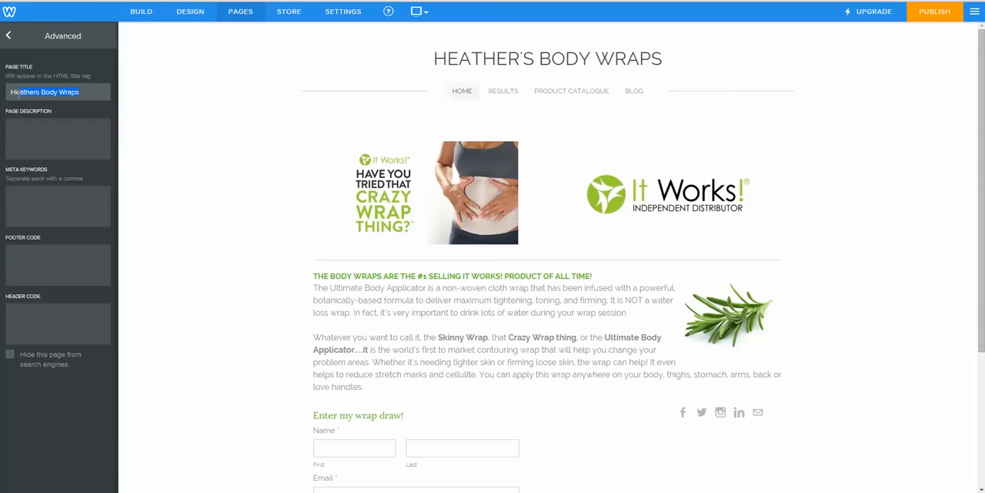
text(Home)
Step: Copy the Home page's green headline and first body wrap paragraph into its page description
click(40, 127)
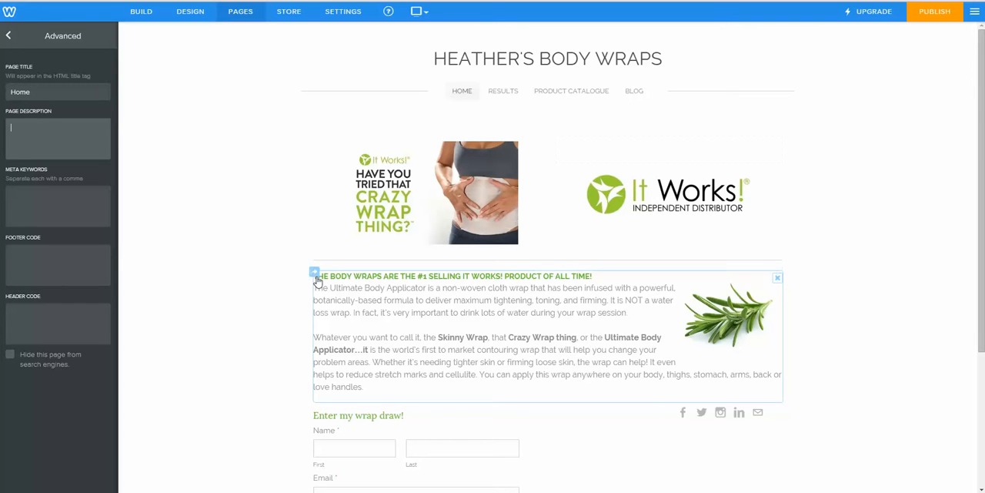
click(463, 302)
drag(629, 312, 310, 275)
key(ctrl+c)
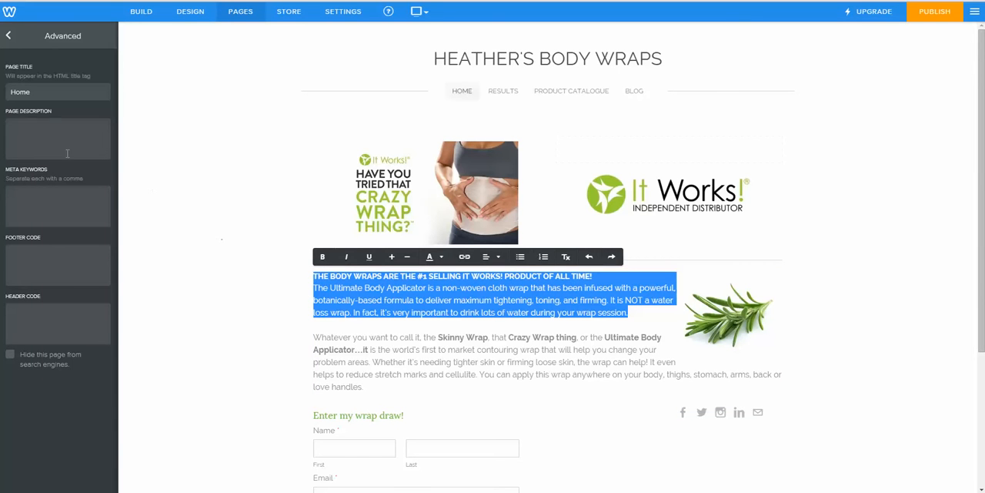
click(46, 142)
key(ctrl+v)
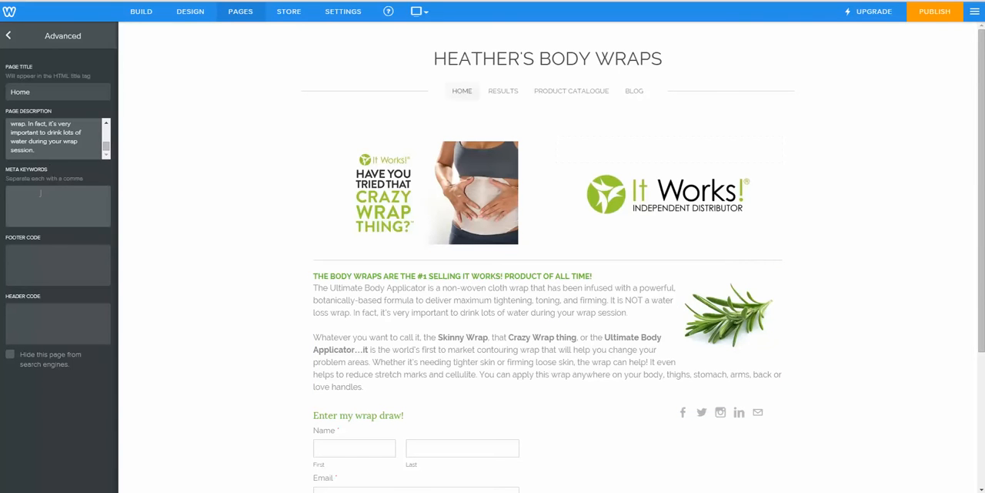
Step: Set Home's meta keywords to "wrap, body, crazy, thing, weight, loss, skin, tighten, tone, firm, distributor, products, fat, fighters," and return to the page list
click(31, 203)
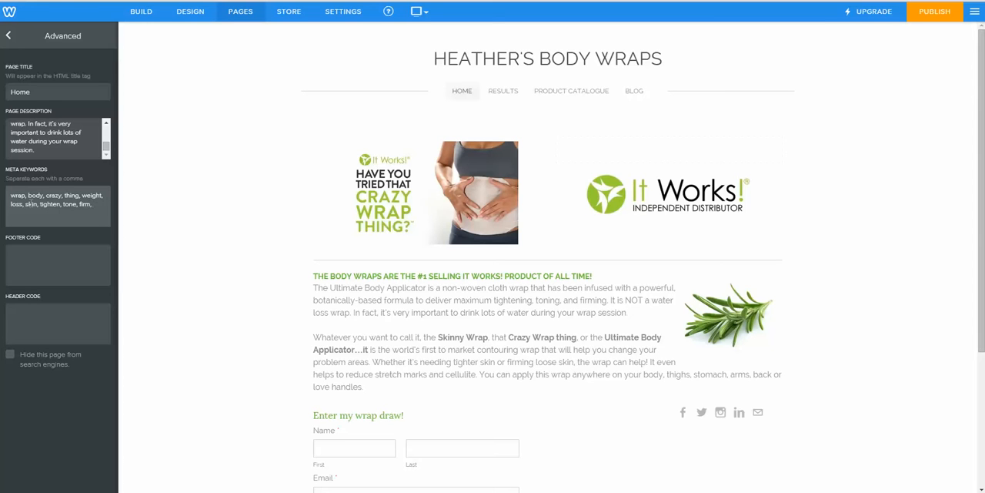
text(tr)
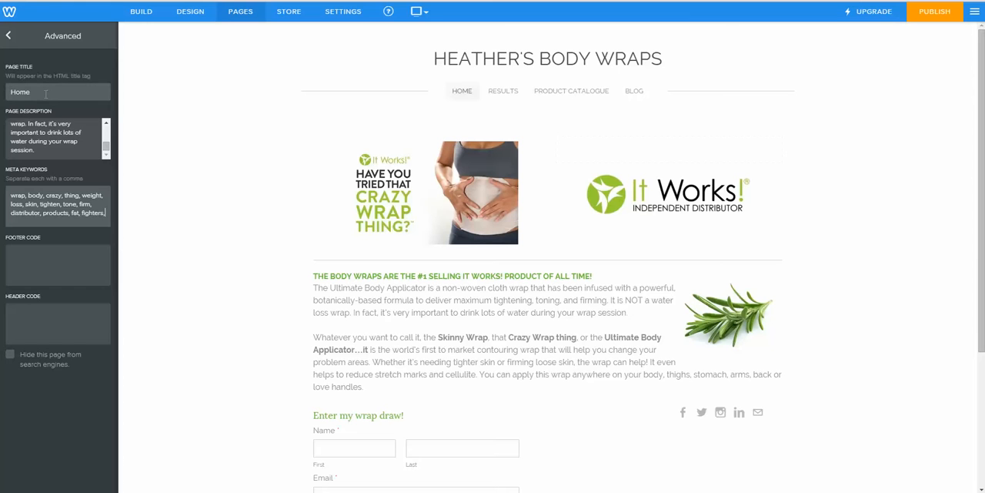
click(24, 45)
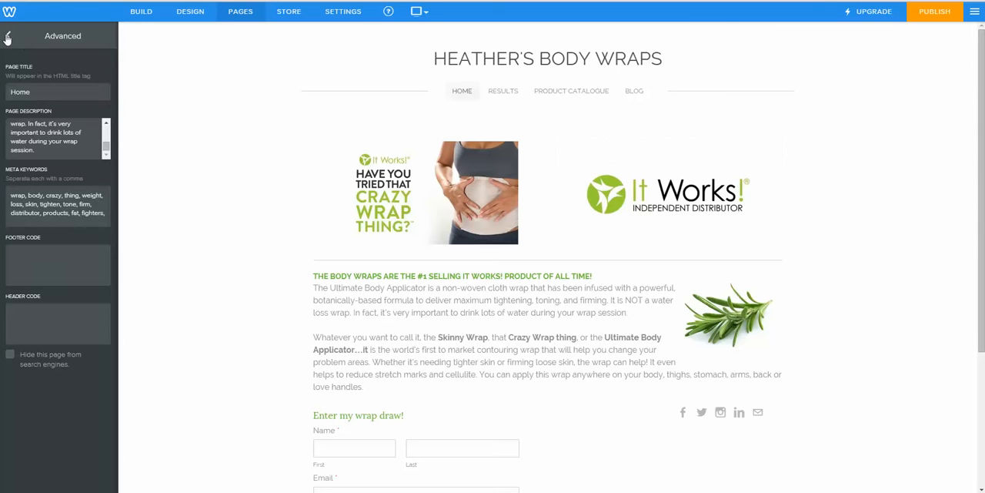
click(10, 37)
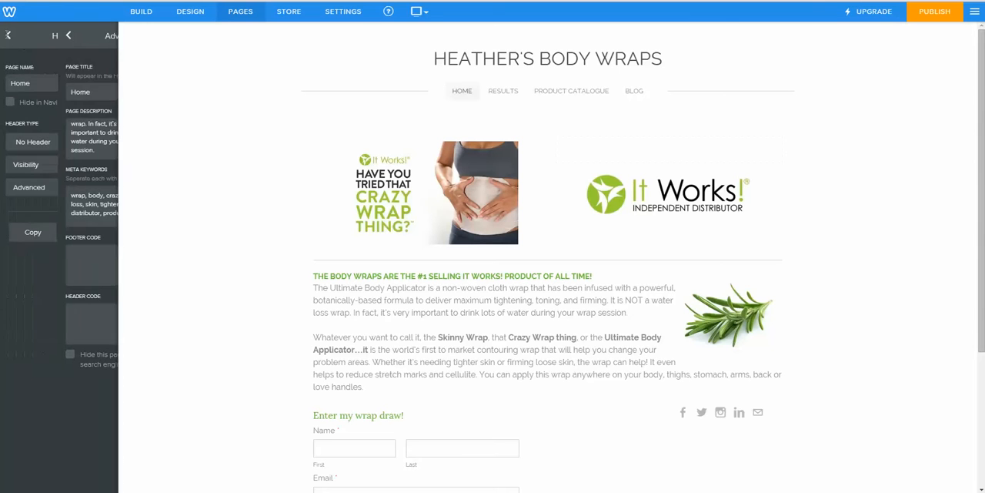
click(10, 35)
Step: Set the Results page's description to "Here are some examples of results that people get from using It Works! products."
click(27, 89)
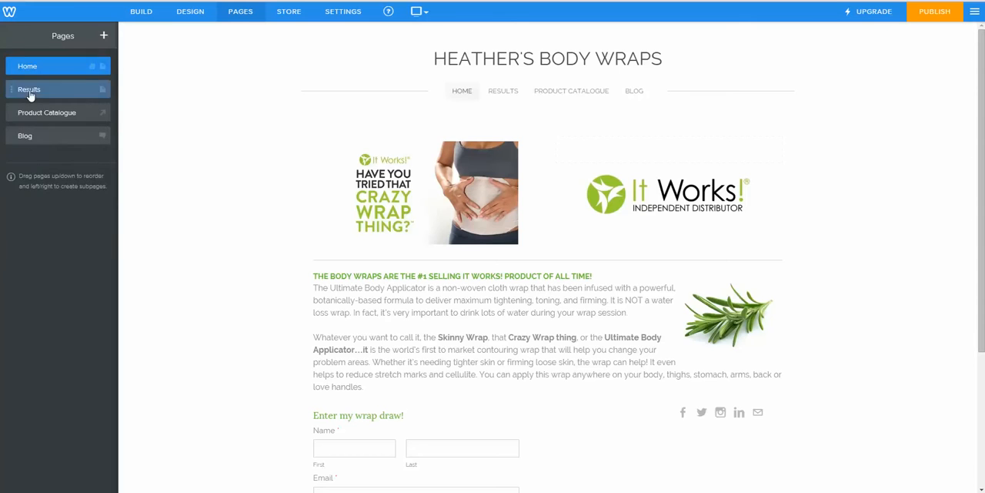
click(39, 192)
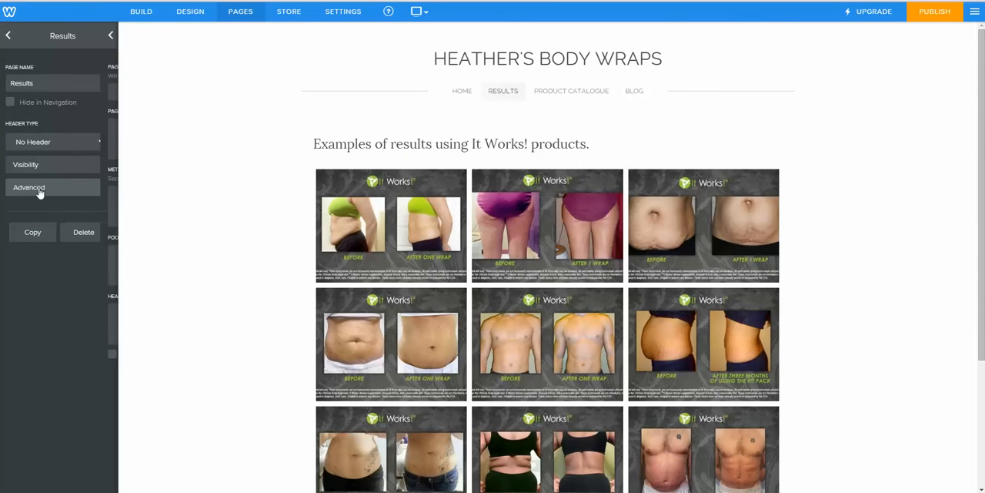
click(55, 91)
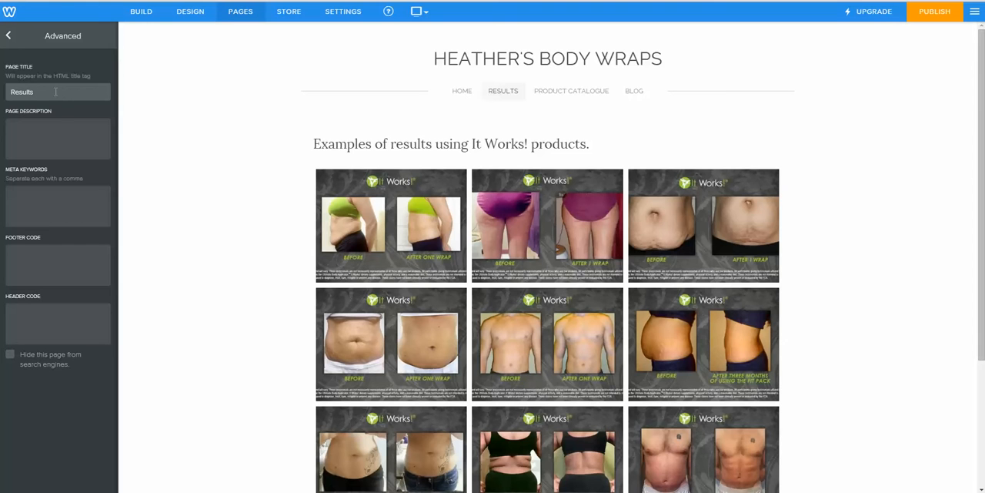
click(46, 127)
text(Here are some examples)
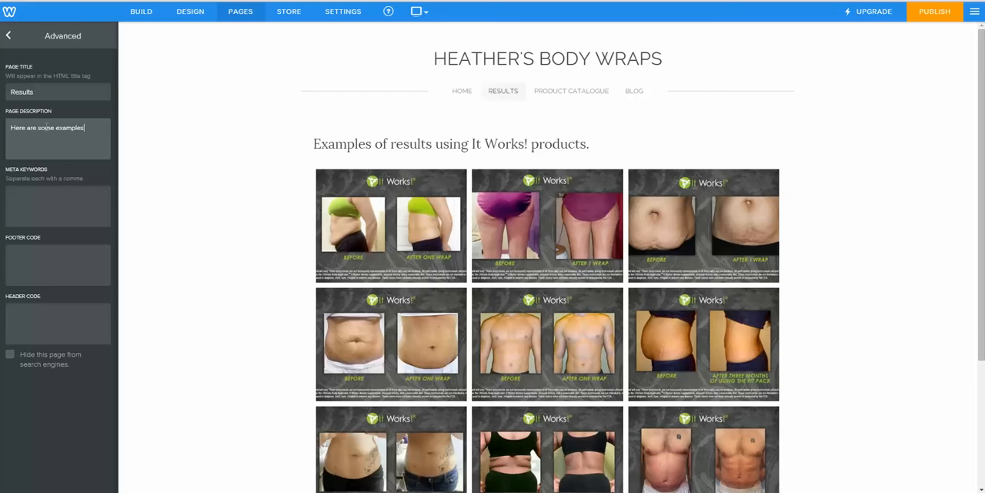
text( of results that people get from usi)
text(ng it works! products.)
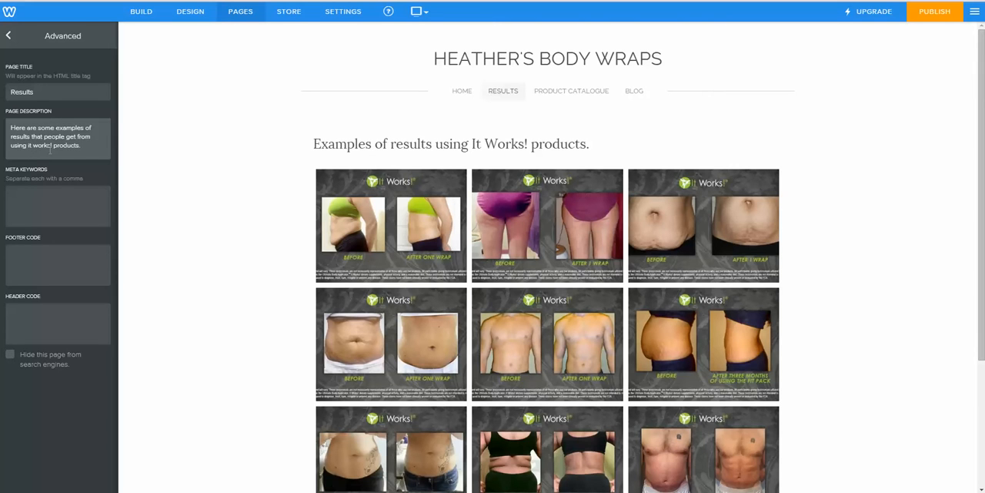
key(BackSpace)
text(I)
key(BackSpace)
text(W)
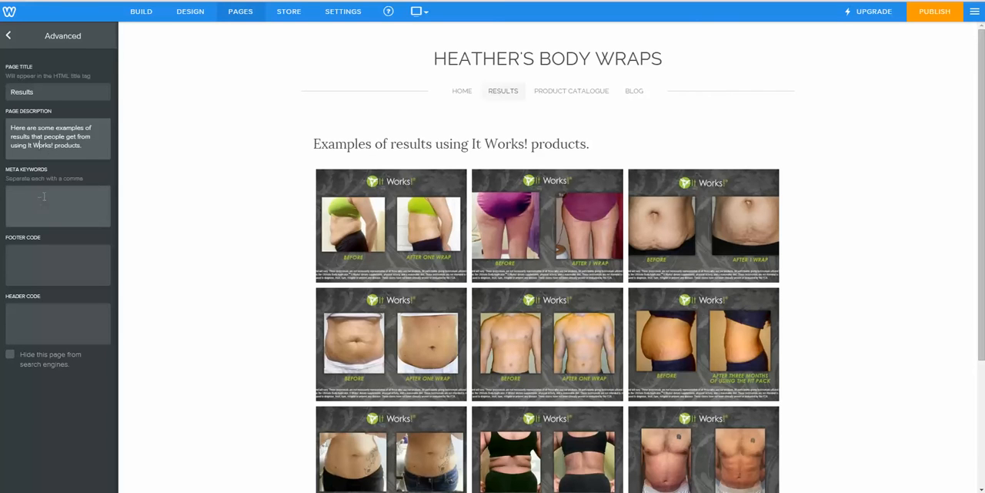
Step: Set the Results page's meta keywords to "results, before, after, photos," and return to the page list
click(40, 202)
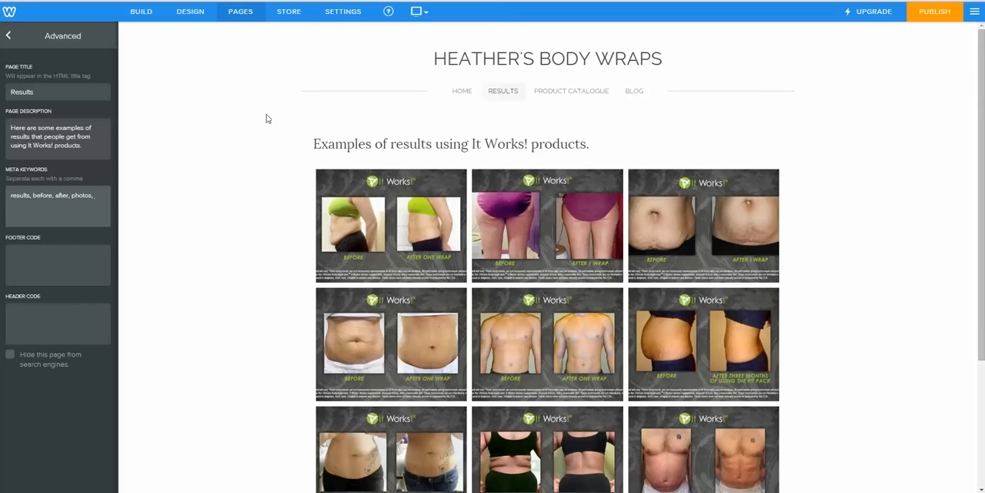
click(8, 36)
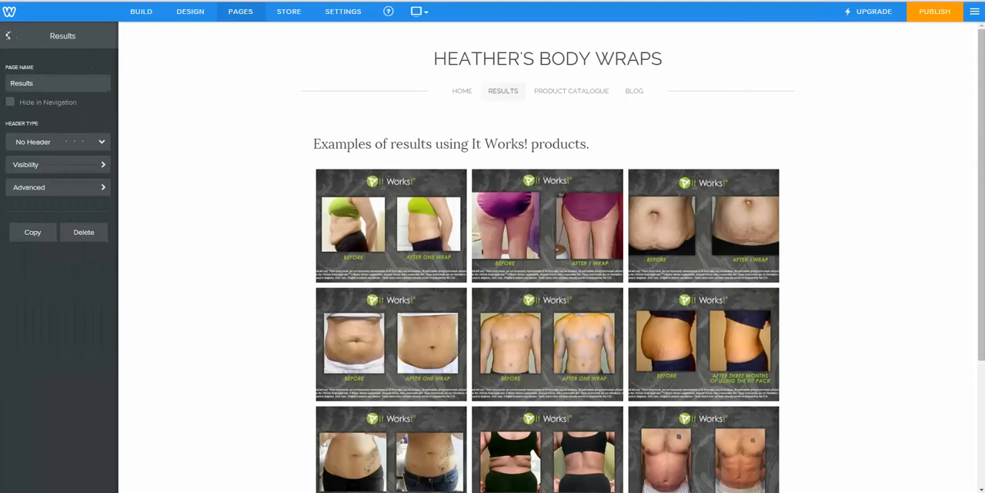
click(9, 36)
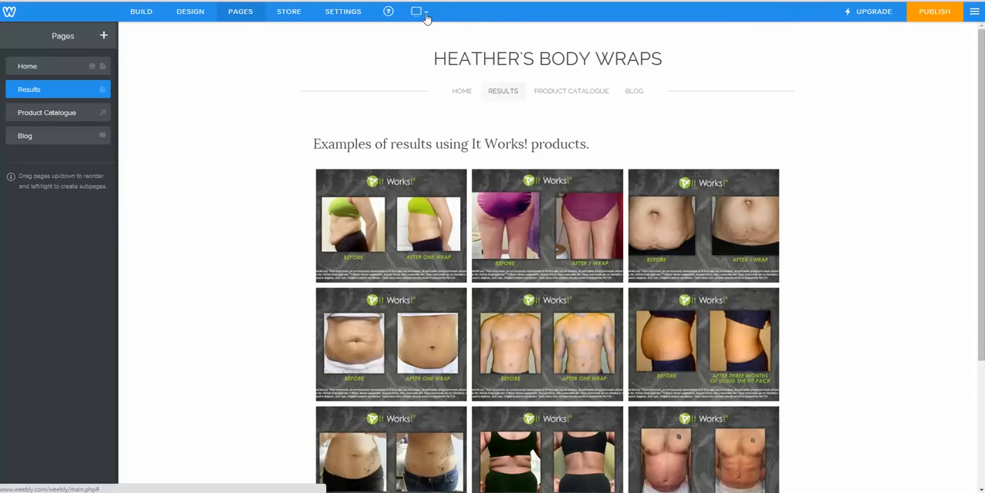
Step: Preview the Home page in the mobile view from its header to the draw form and footer, and switch back to the desktop view
click(458, 92)
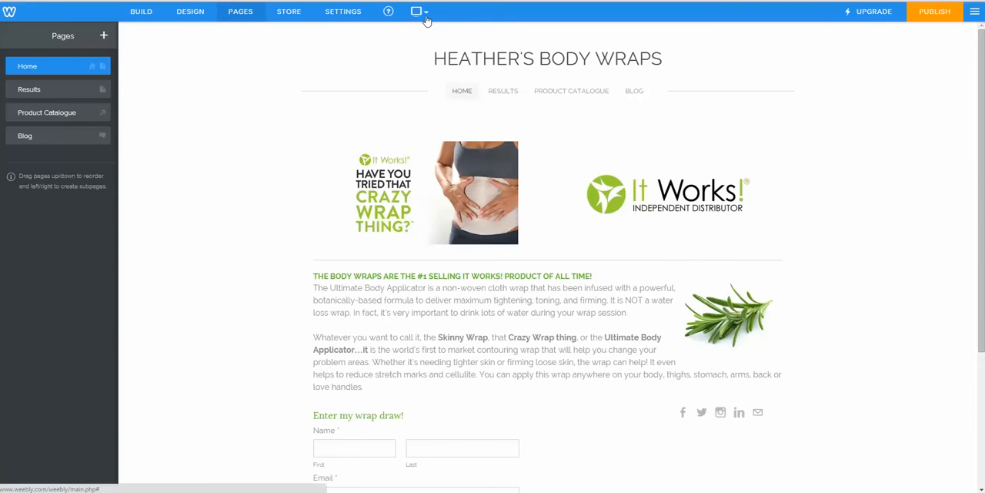
click(423, 15)
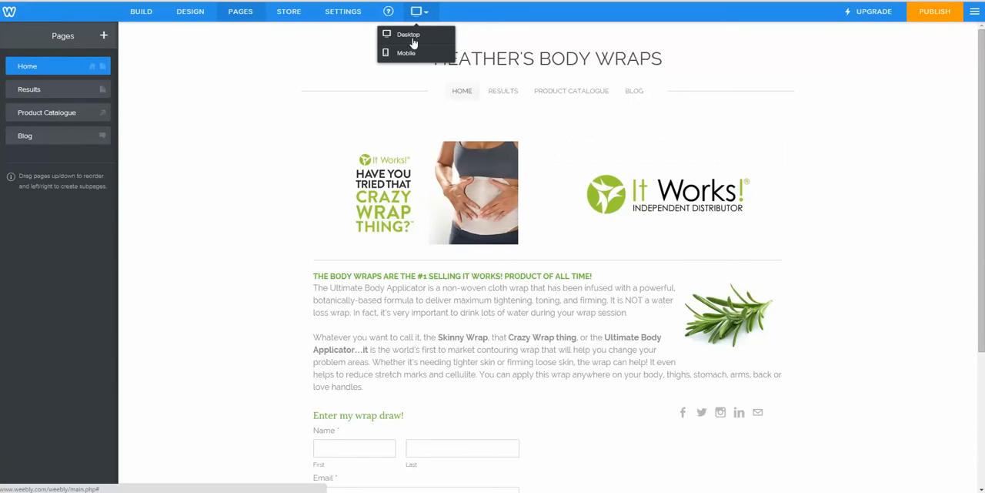
click(410, 57)
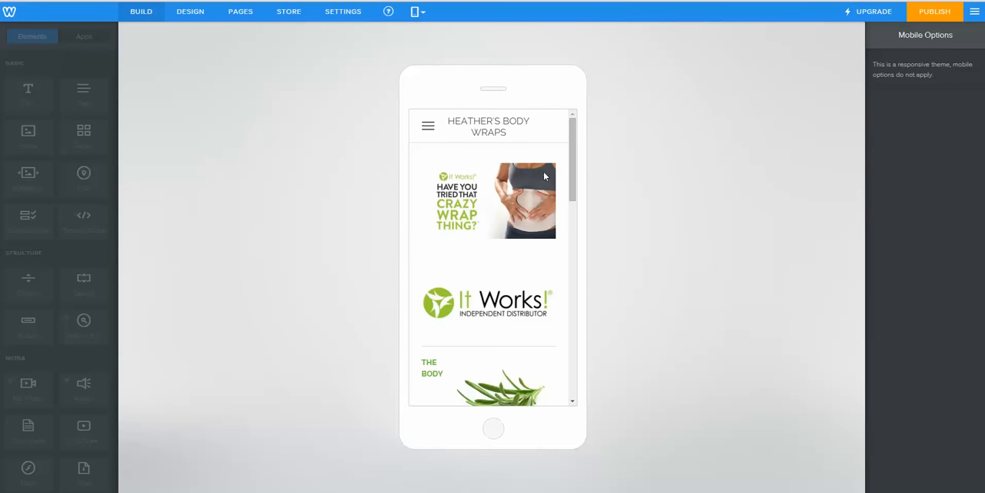
scroll(540, 187, down, 1)
scroll(539, 188, down, 1)
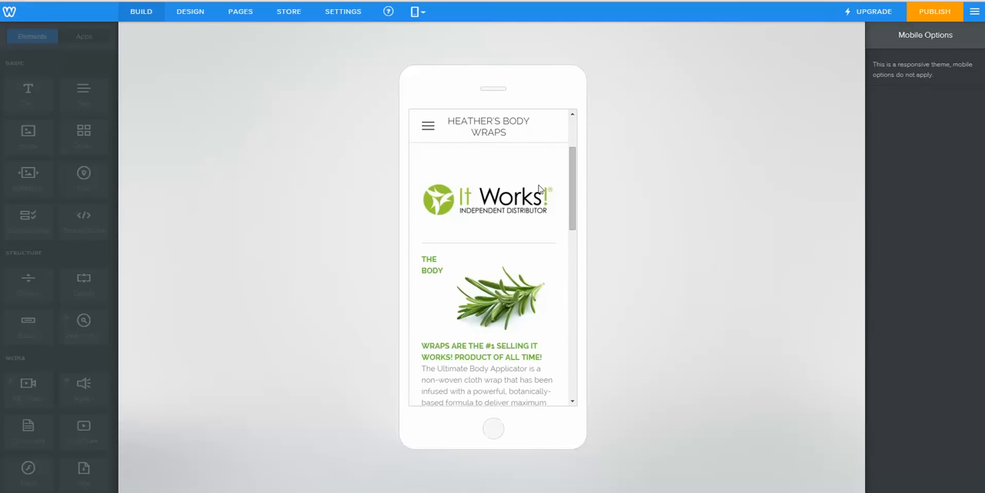
scroll(541, 202, down, 1)
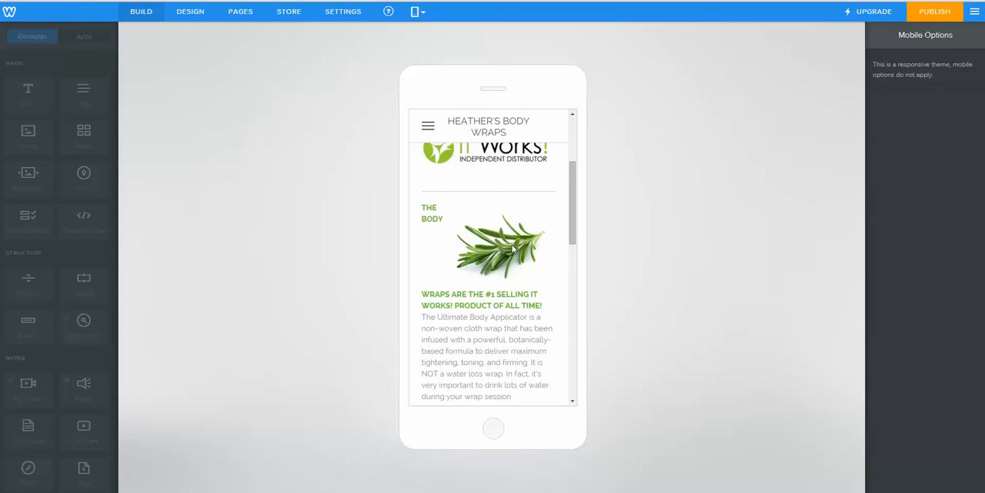
scroll(513, 248, down, 1)
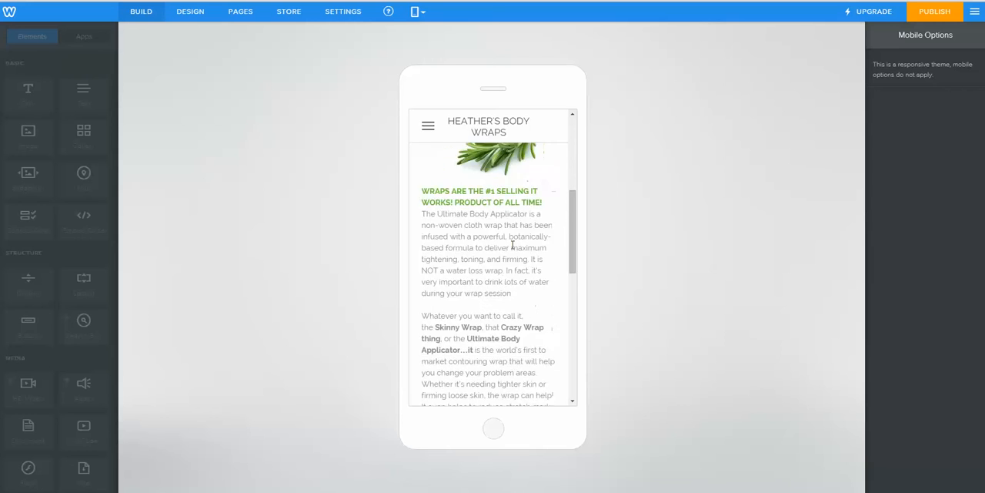
scroll(507, 250, up, 1)
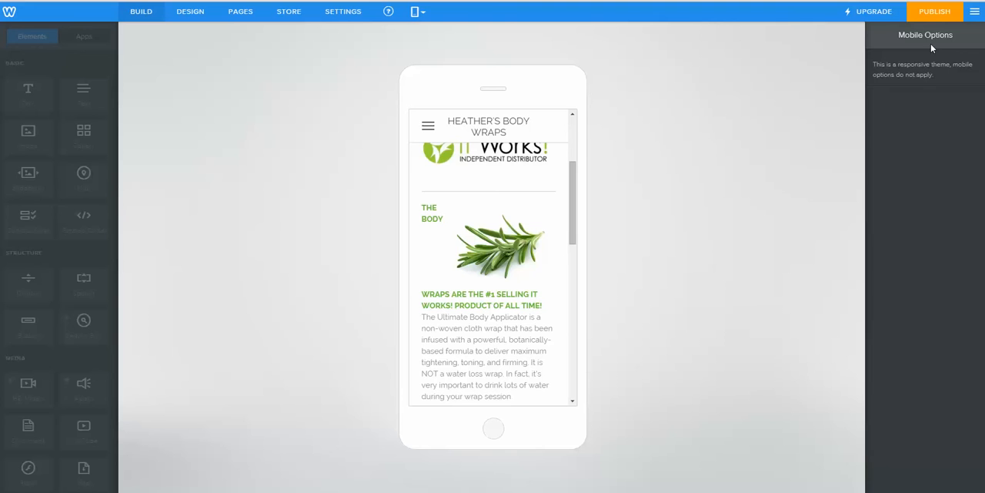
scroll(512, 228, down, 10)
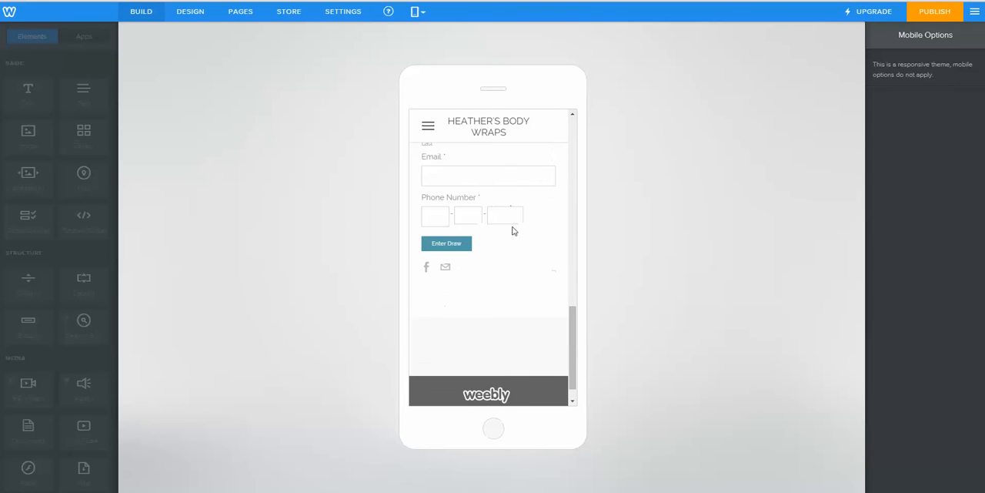
scroll(514, 230, down, 1)
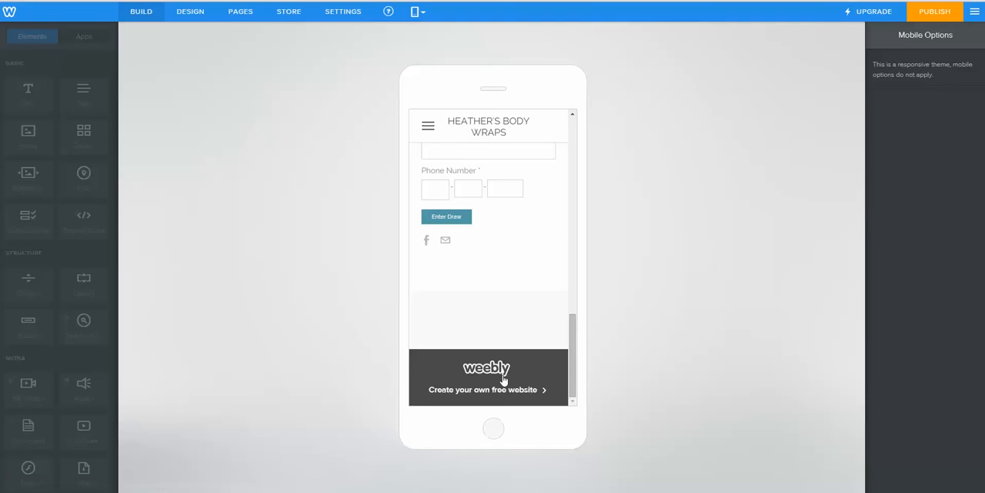
scroll(503, 377, up, 5)
scroll(504, 375, up, 10)
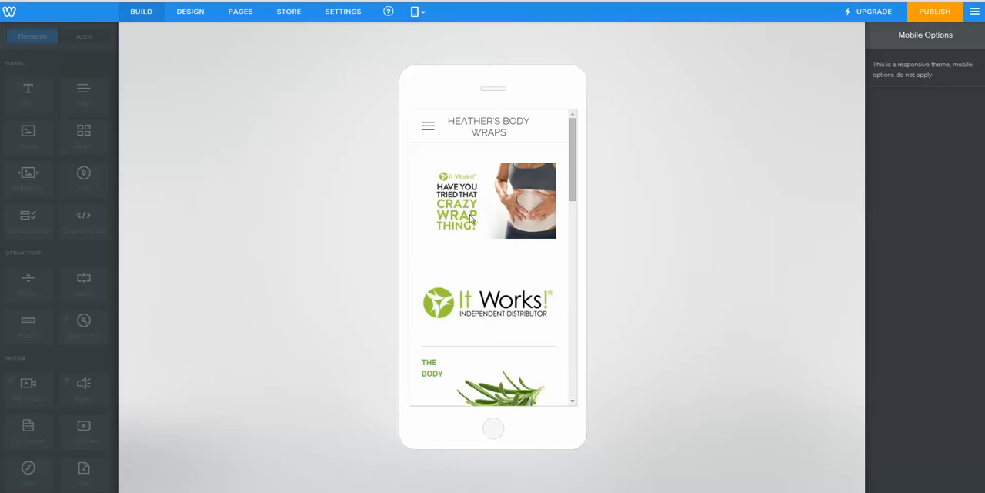
click(416, 13)
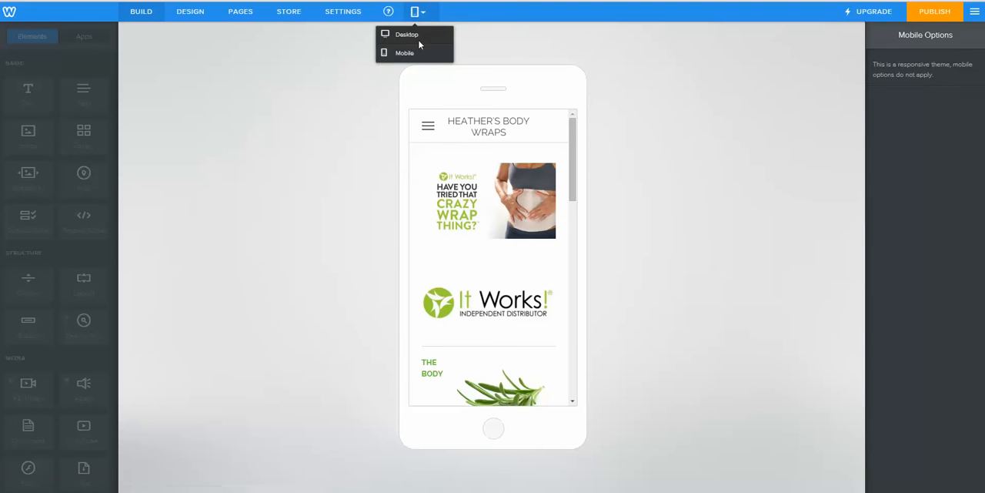
click(419, 37)
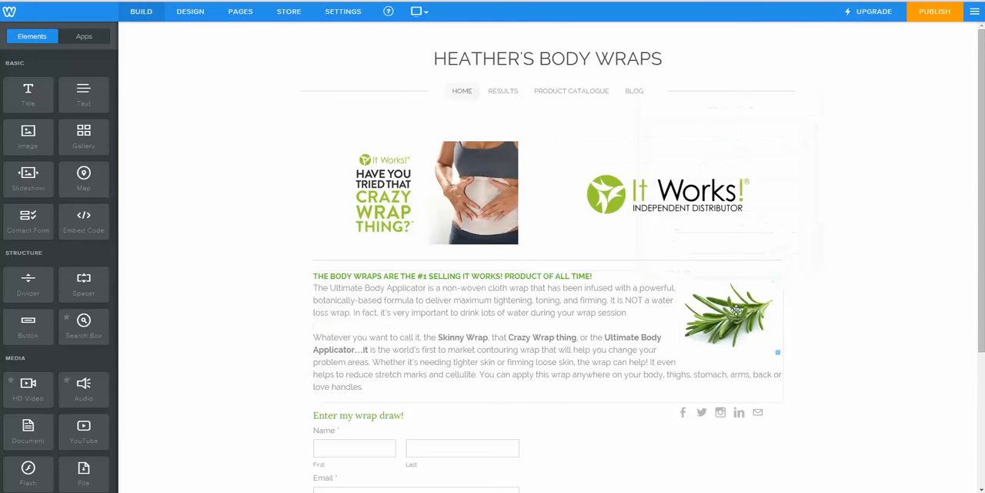
Step: Move the rosemary image out of the body wraps text into a column beside it, and narrow that column to fit the image
drag(738, 320, 763, 431)
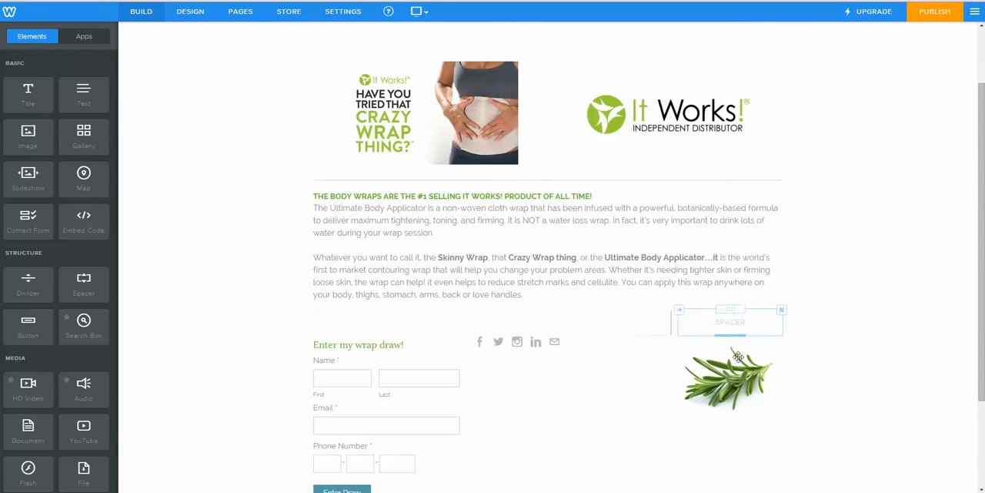
drag(773, 303, 785, 276)
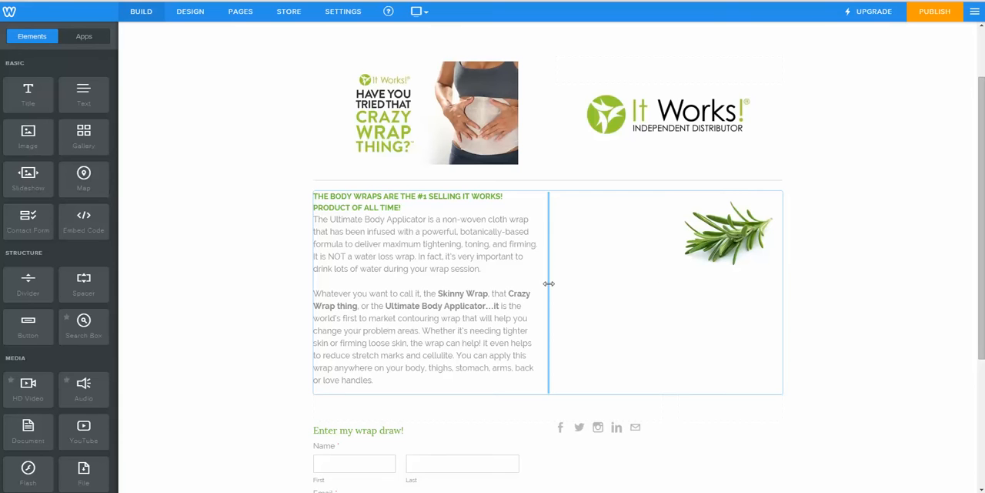
drag(548, 283, 680, 270)
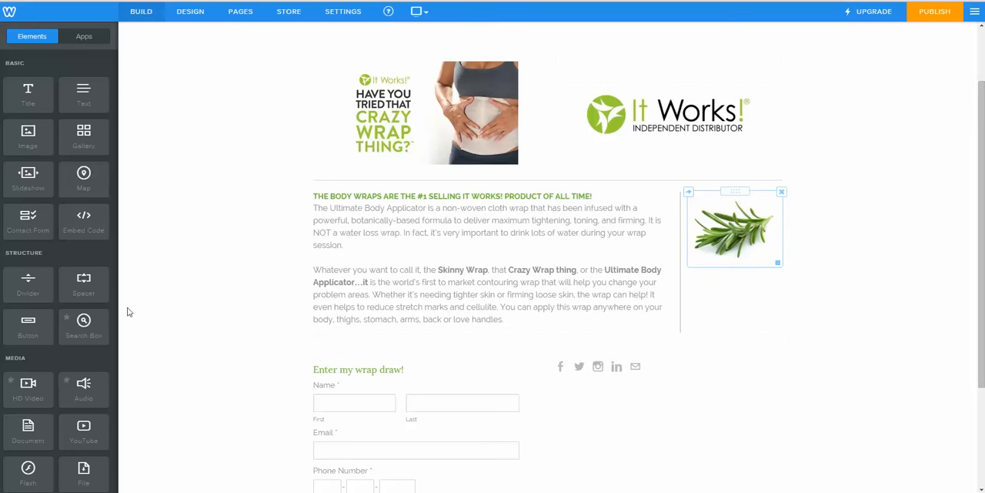
Step: Add a spacer above the rosemary image, publish the website, and dismiss the publishing confirmation
drag(328, 213, 702, 198)
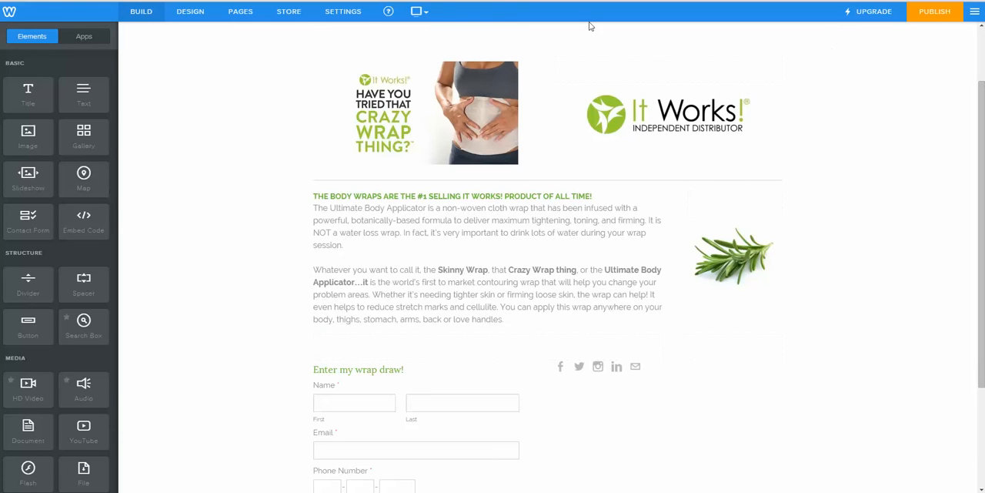
click(917, 12)
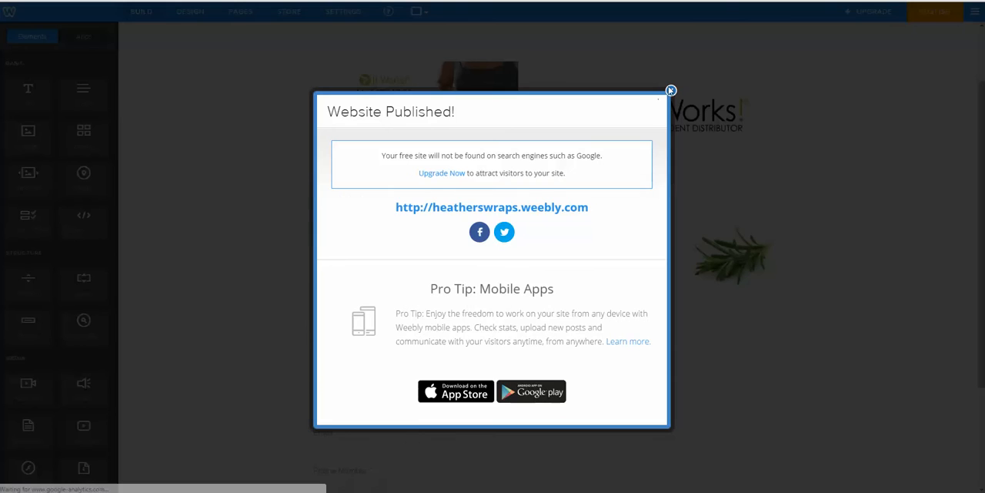
click(671, 91)
Step: Preview the Home page in the mobile view, checking how the wrap text and rosemary image stack
click(420, 11)
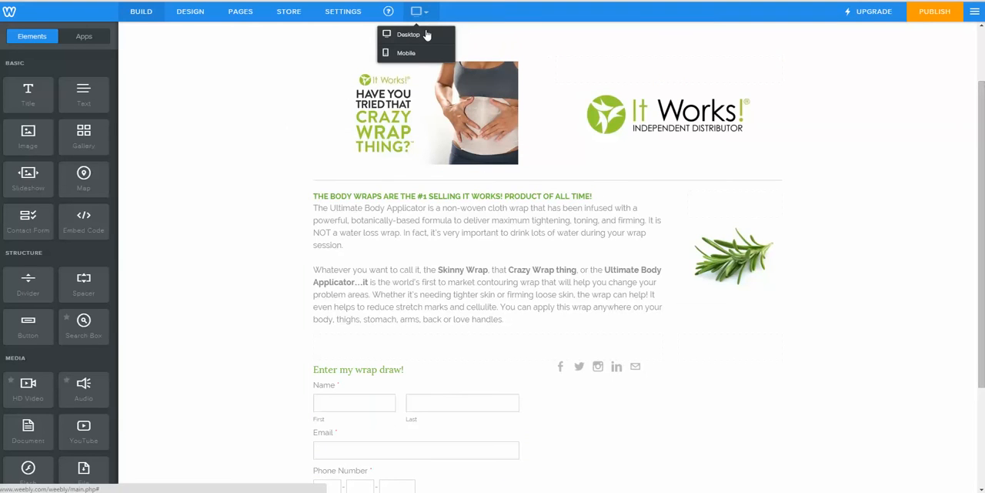
click(419, 54)
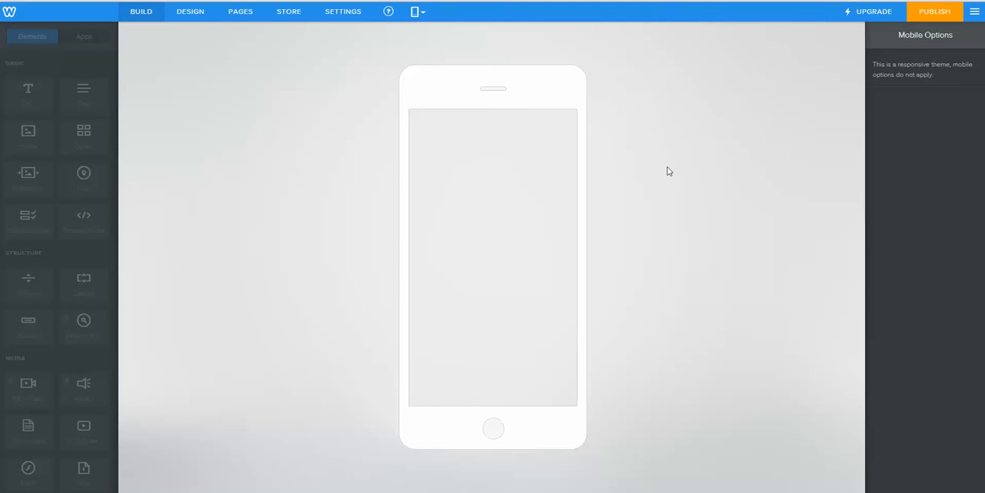
scroll(536, 263, down, 3)
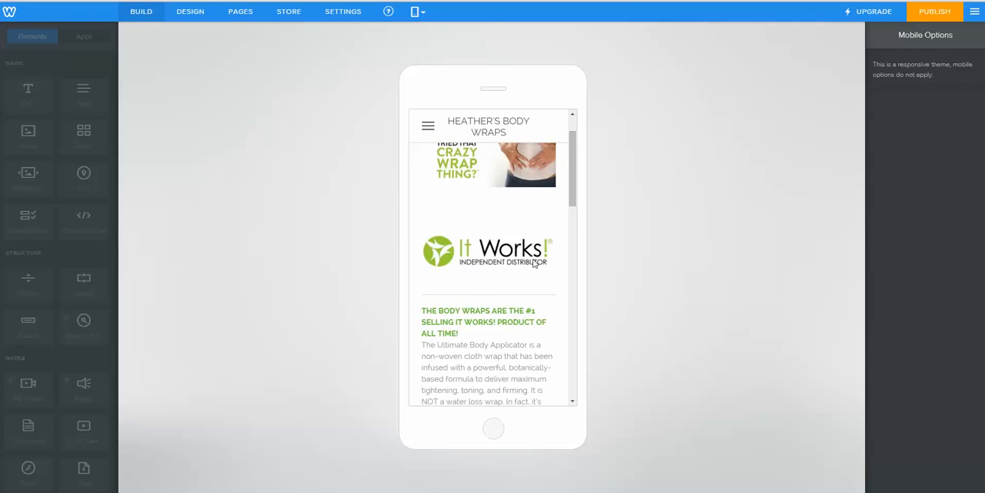
scroll(477, 304, down, 5)
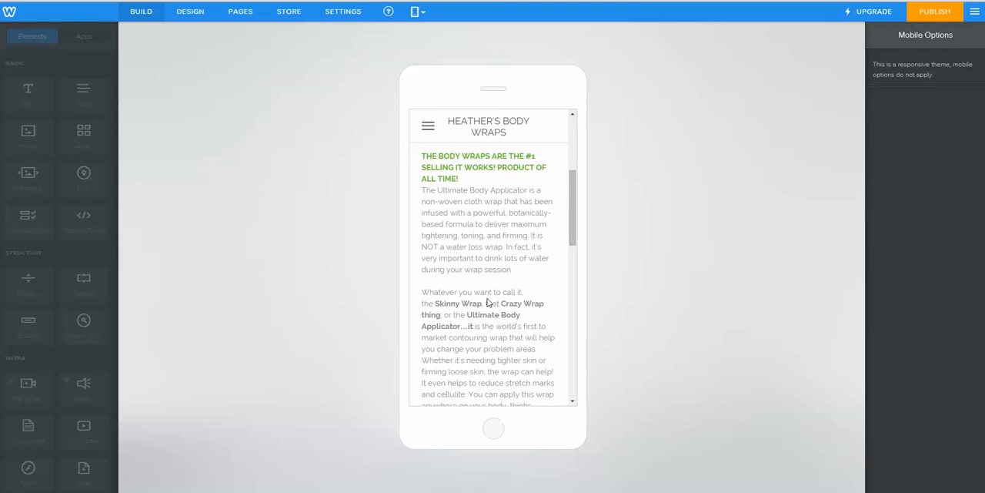
scroll(487, 303, down, 2)
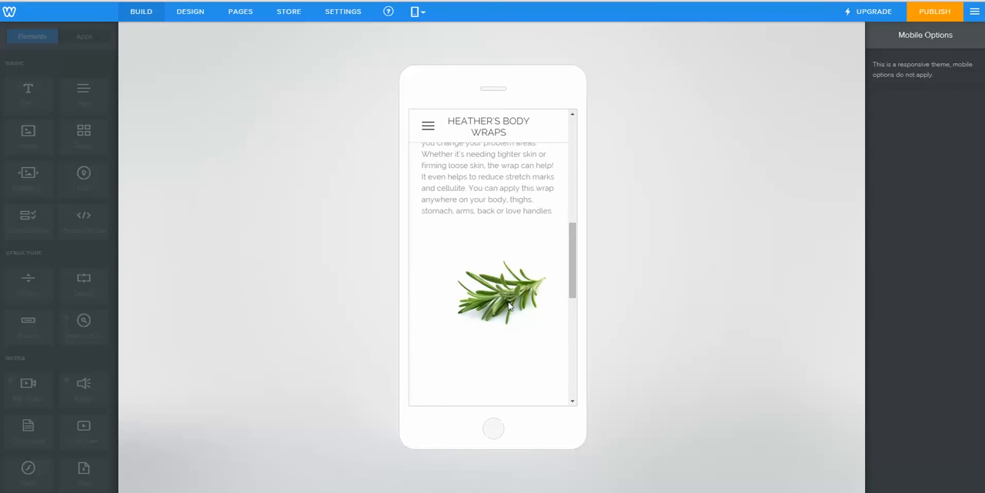
scroll(510, 306, down, 2)
scroll(508, 306, down, 4)
scroll(508, 306, up, 4)
scroll(508, 306, up, 8)
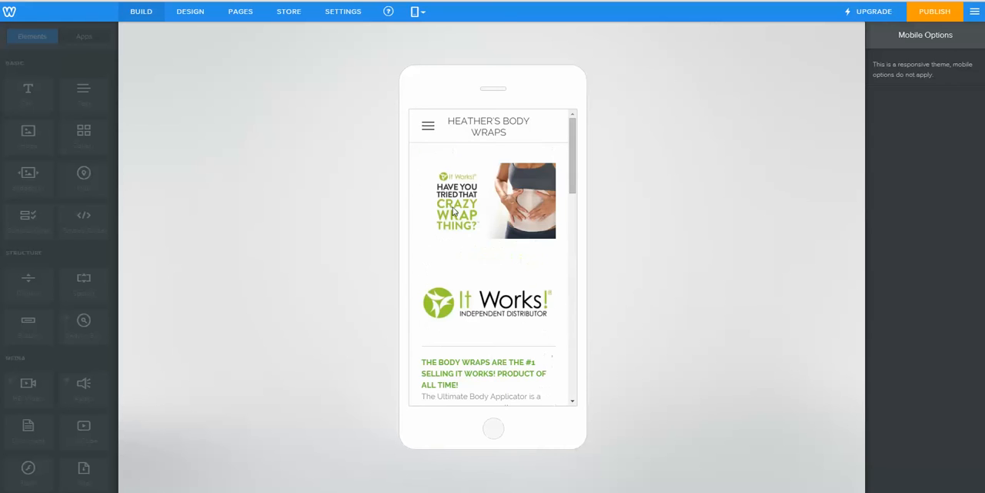
Step: Check the Results gallery and the Blog page in the mobile preview, and return to the desktop view
click(433, 126)
click(439, 189)
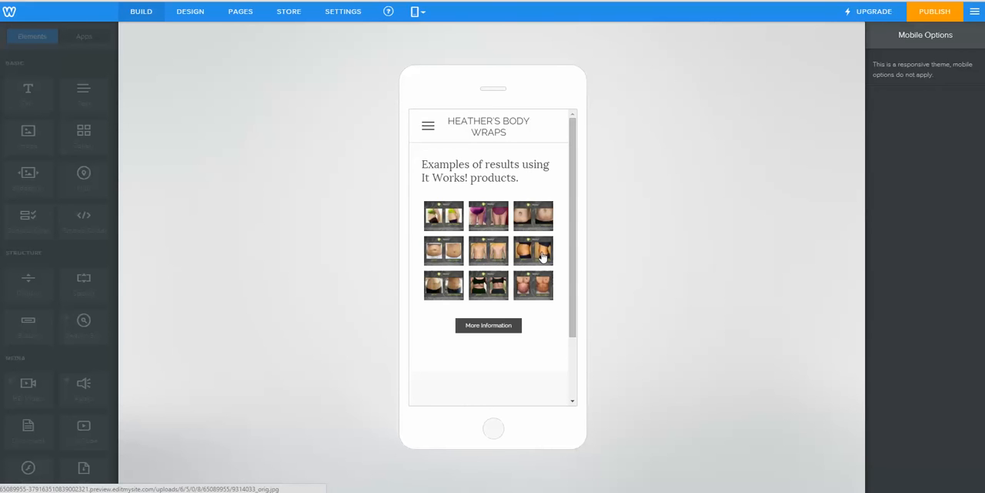
click(429, 126)
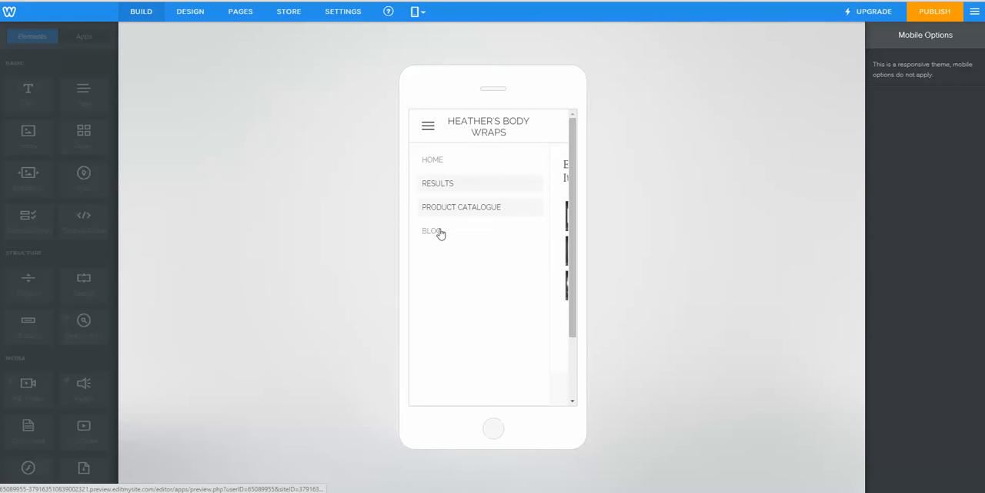
click(439, 234)
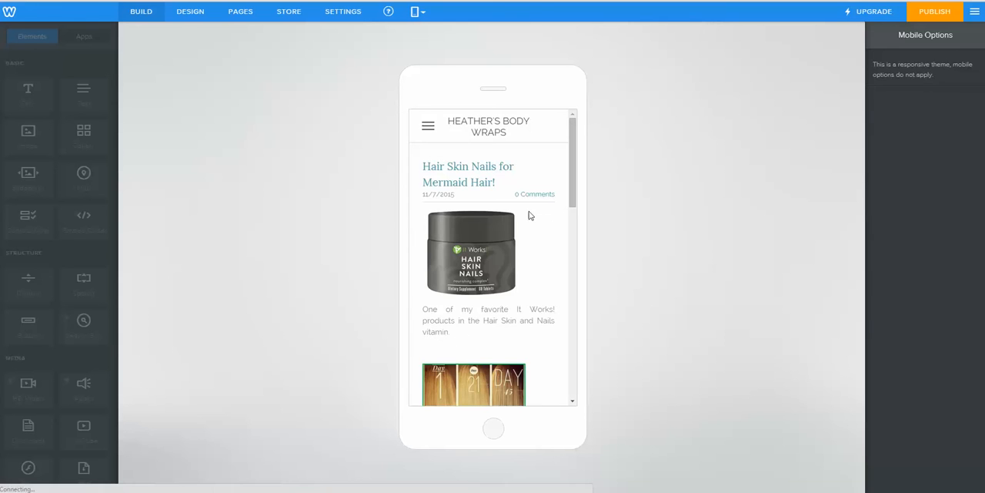
scroll(528, 231, down, 3)
scroll(527, 231, down, 3)
scroll(528, 231, up, 2)
scroll(526, 231, down, 6)
scroll(526, 231, up, 10)
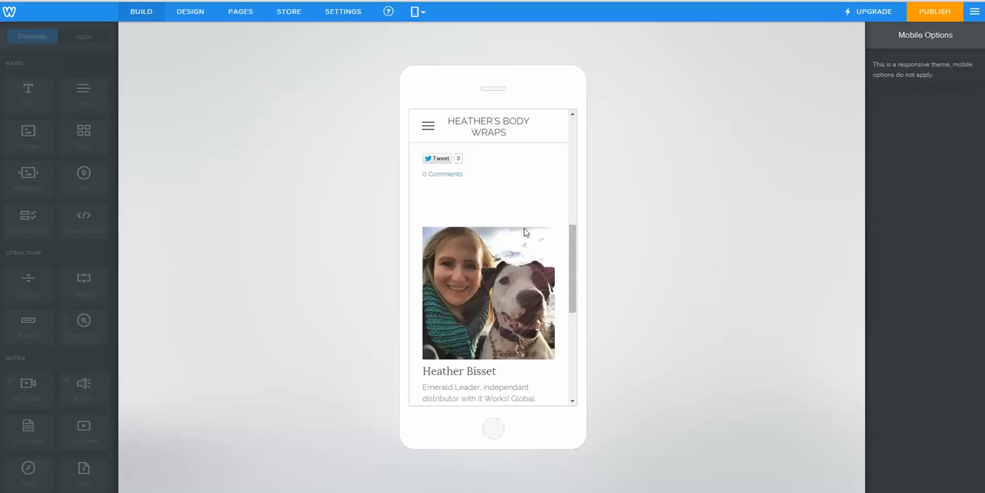
click(421, 12)
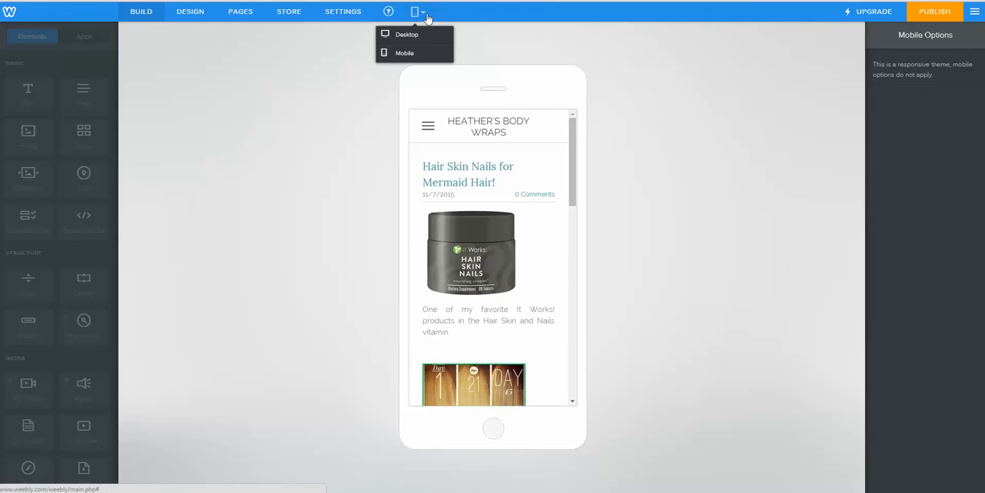
click(420, 35)
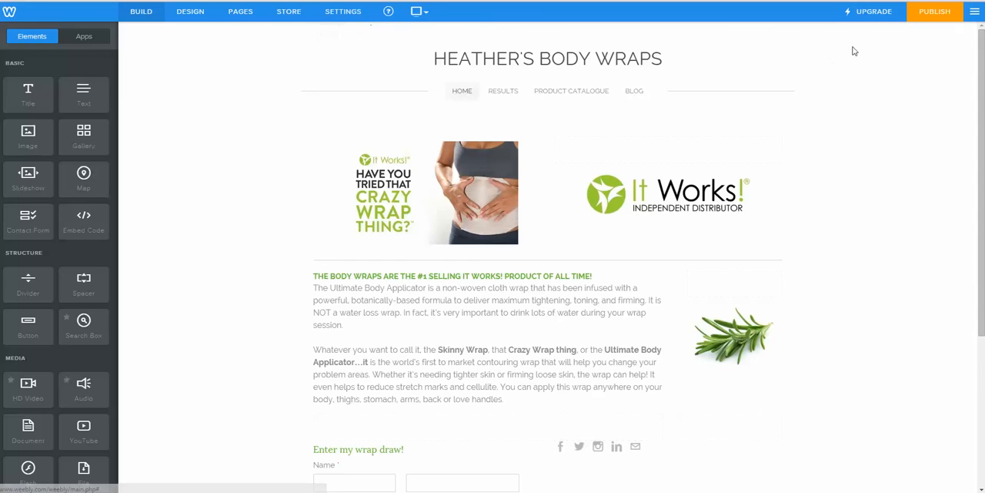
Step: Review the Home page in the desktop editor, publish the website again, and dismiss the publishing confirmation
click(882, 18)
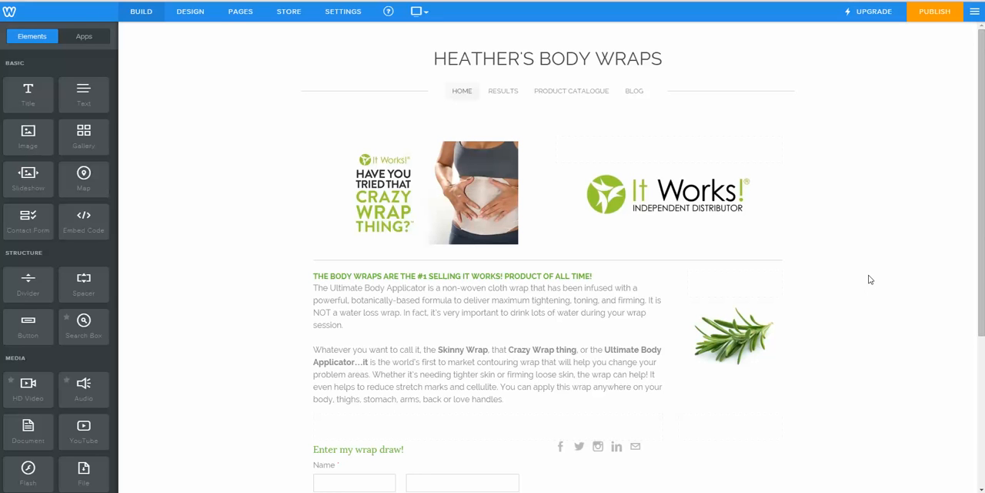
scroll(570, 298, down, 1)
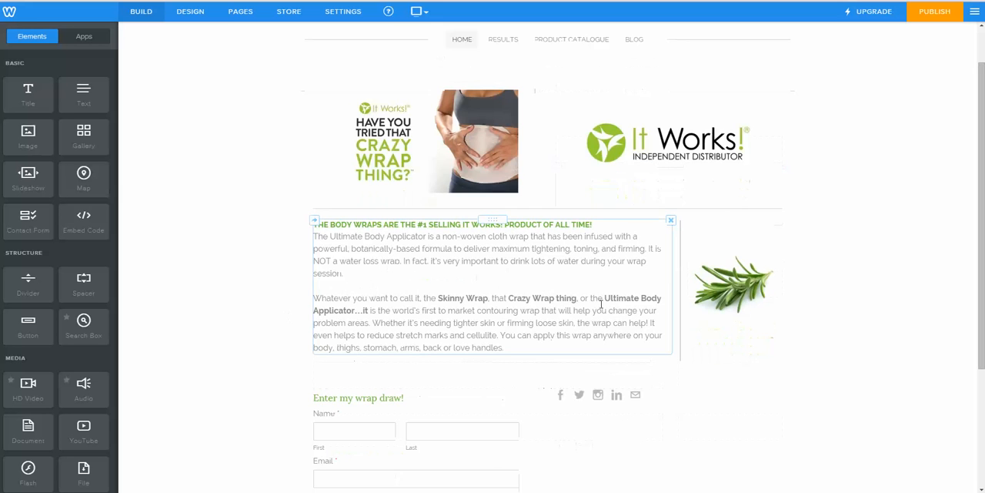
scroll(698, 334, down, 3)
scroll(768, 403, up, 4)
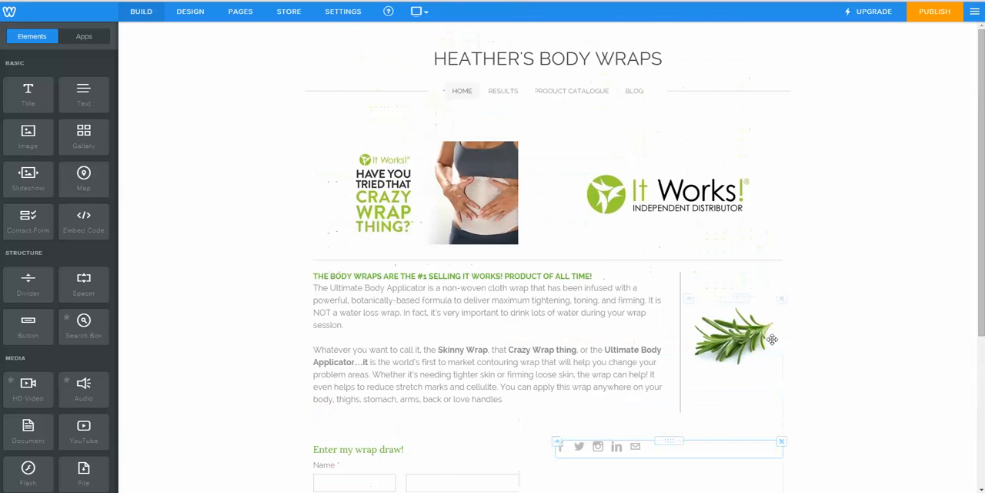
click(939, 25)
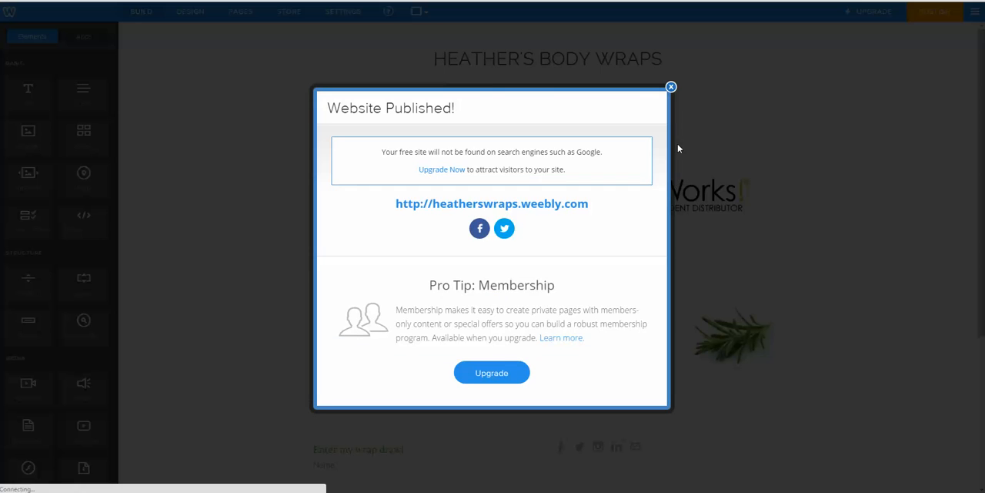
click(672, 87)
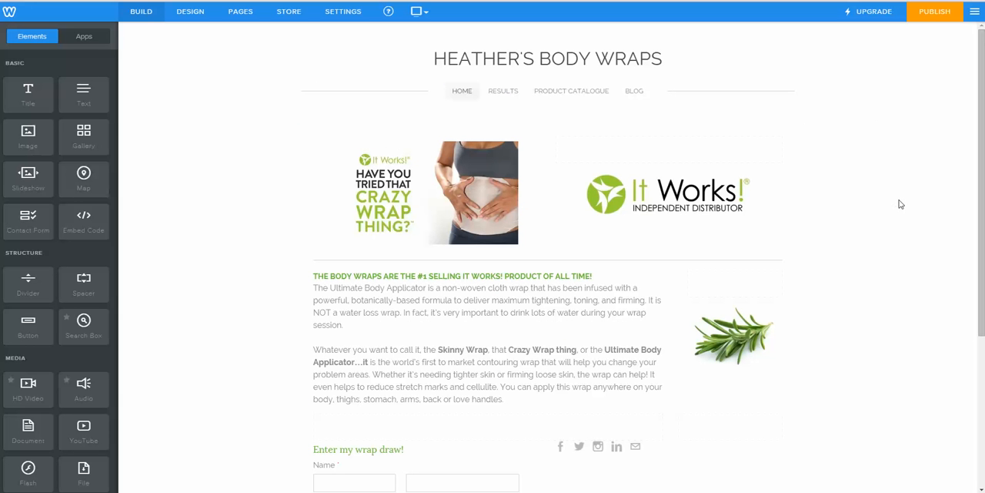